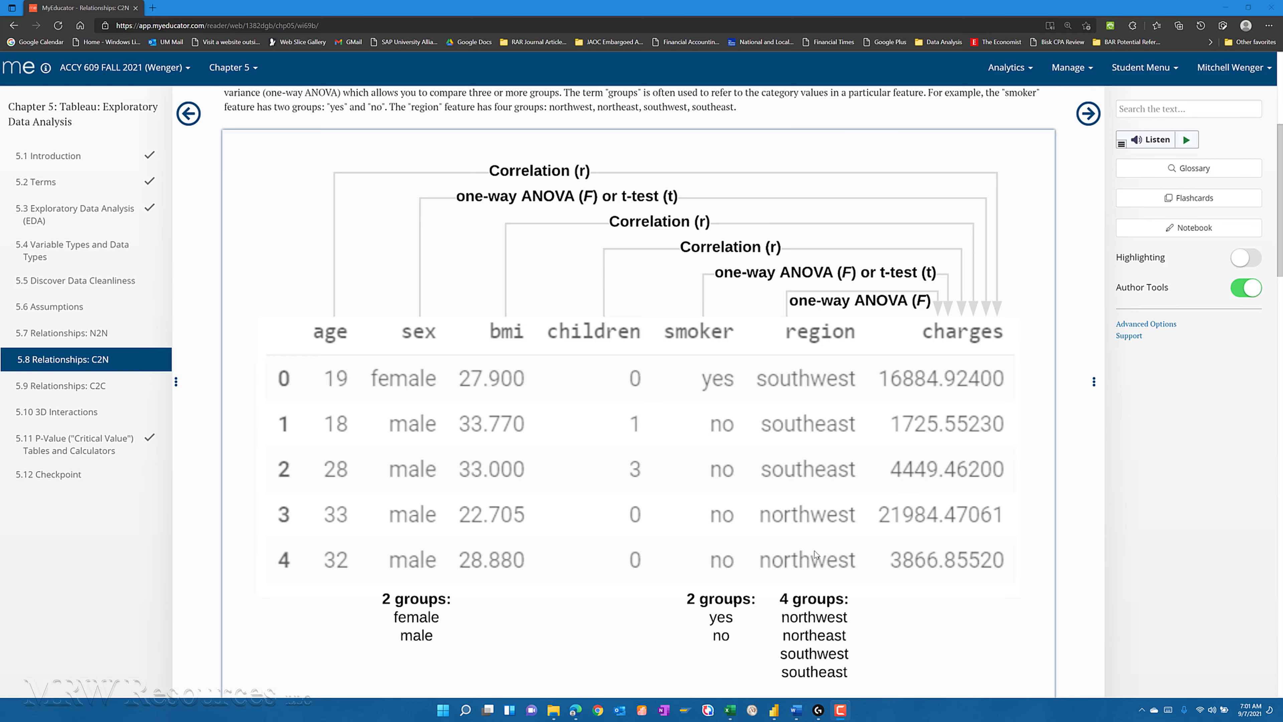
# - Read through the textbook section on Student's t-test and one-way ANOVA, including the formulas and the distribution figures
pyautogui.scroll(-4, 884, 588)
pyautogui.scroll(-8, 884, 588)
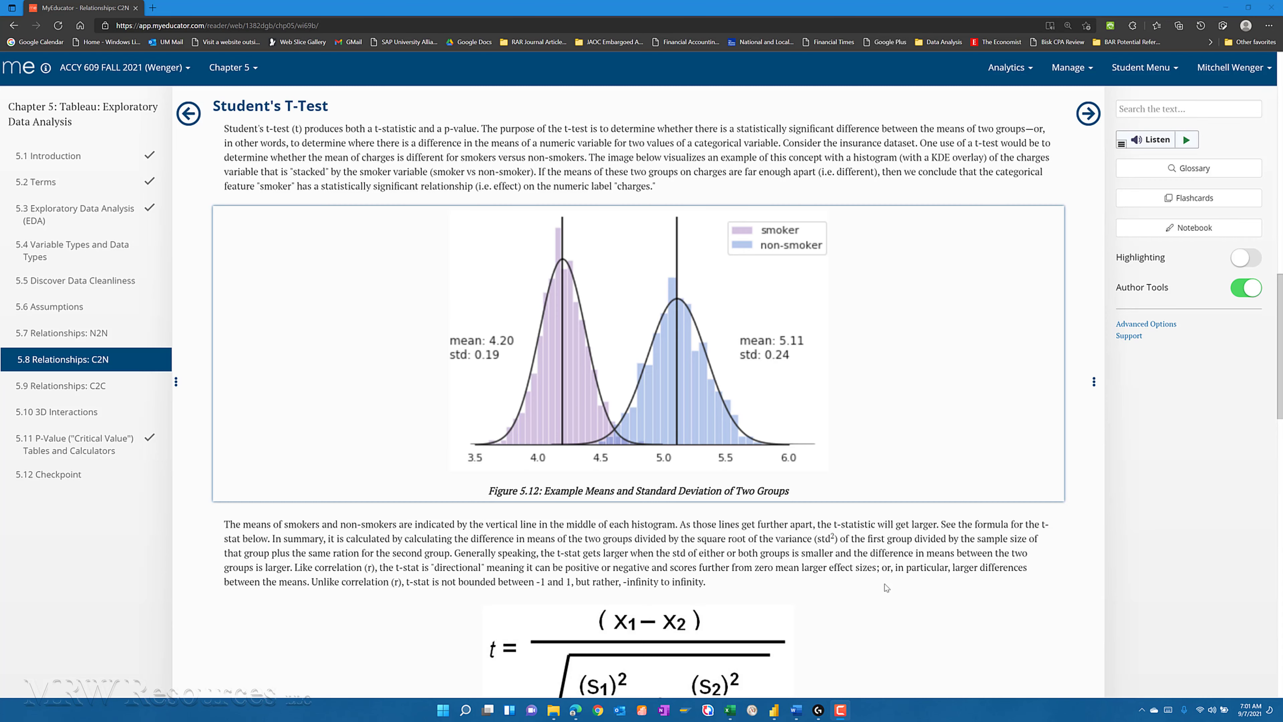
pyautogui.scroll(-4, 935, 601)
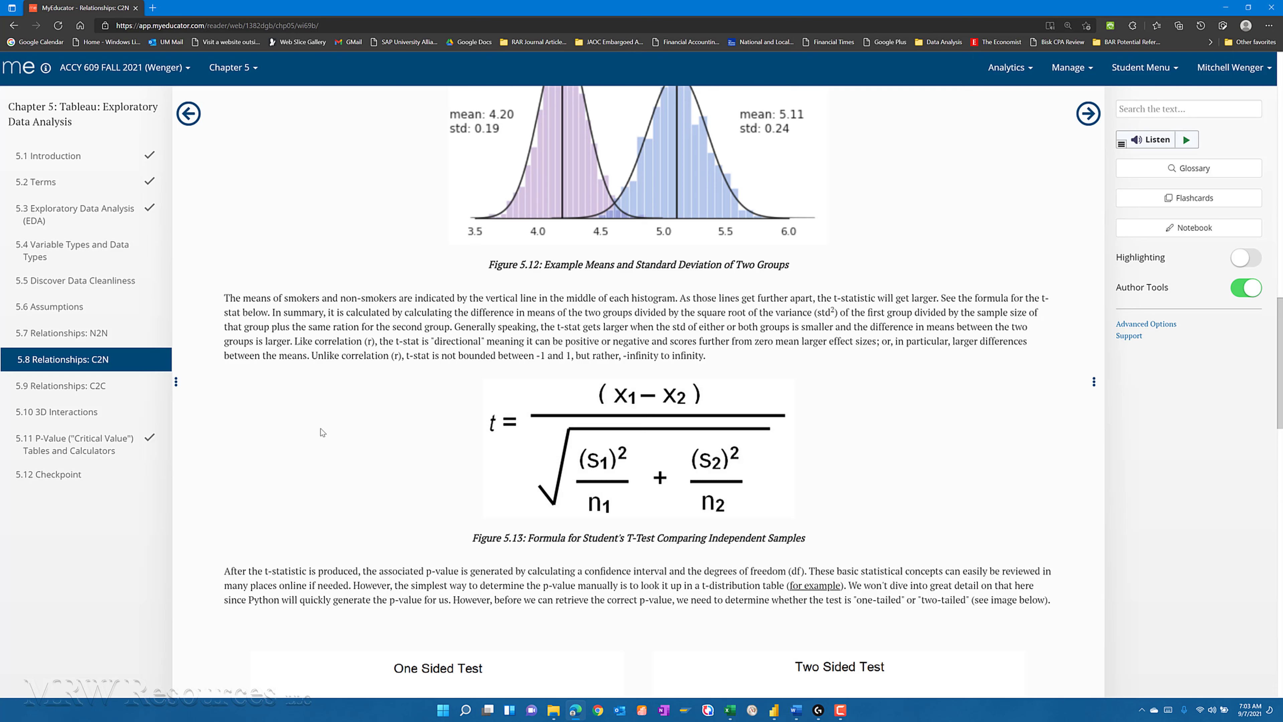
pyautogui.scroll(-3, 355, 408)
pyautogui.scroll(-5, 356, 408)
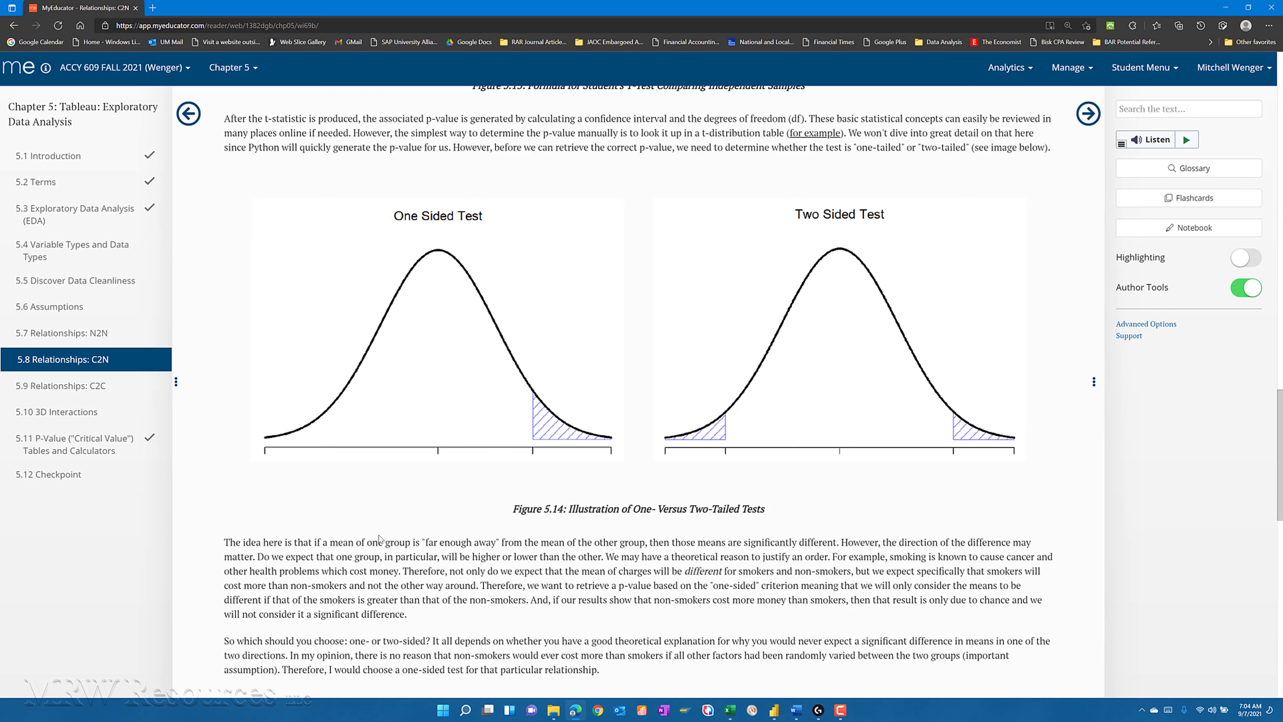
pyautogui.scroll(-4, 379, 539)
pyautogui.scroll(-4, 391, 570)
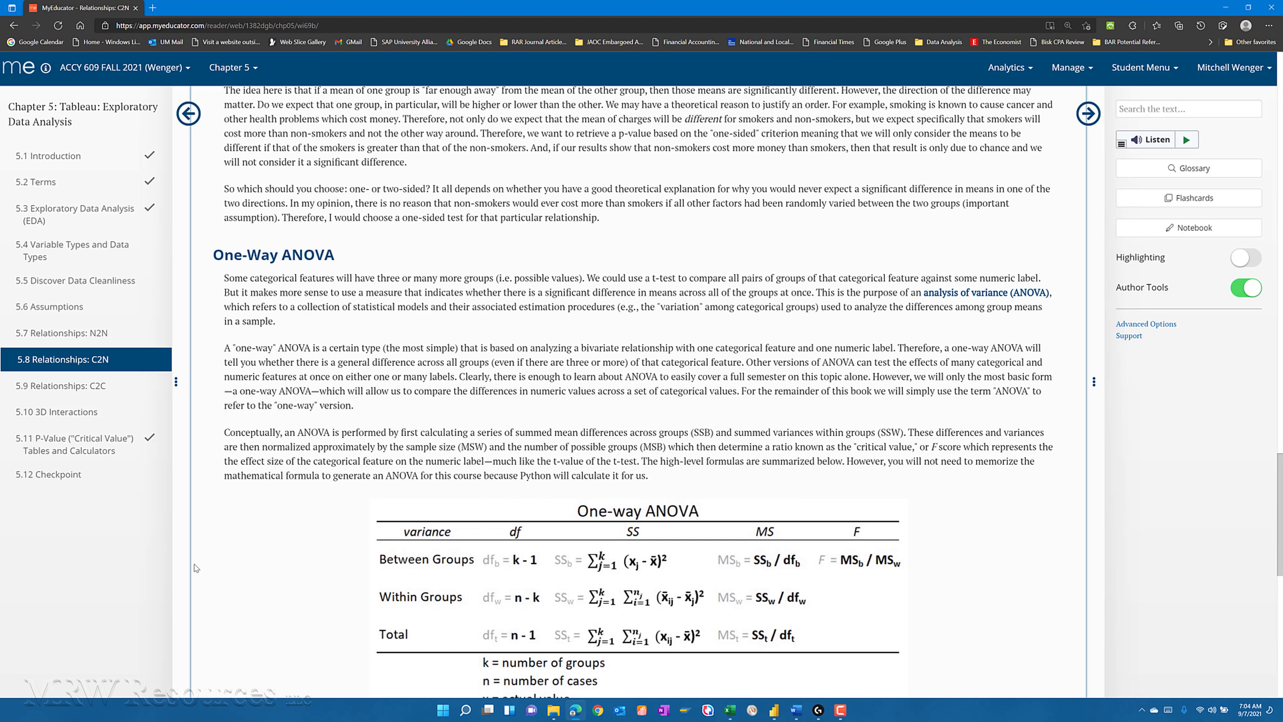
pyautogui.scroll(-4, 187, 576)
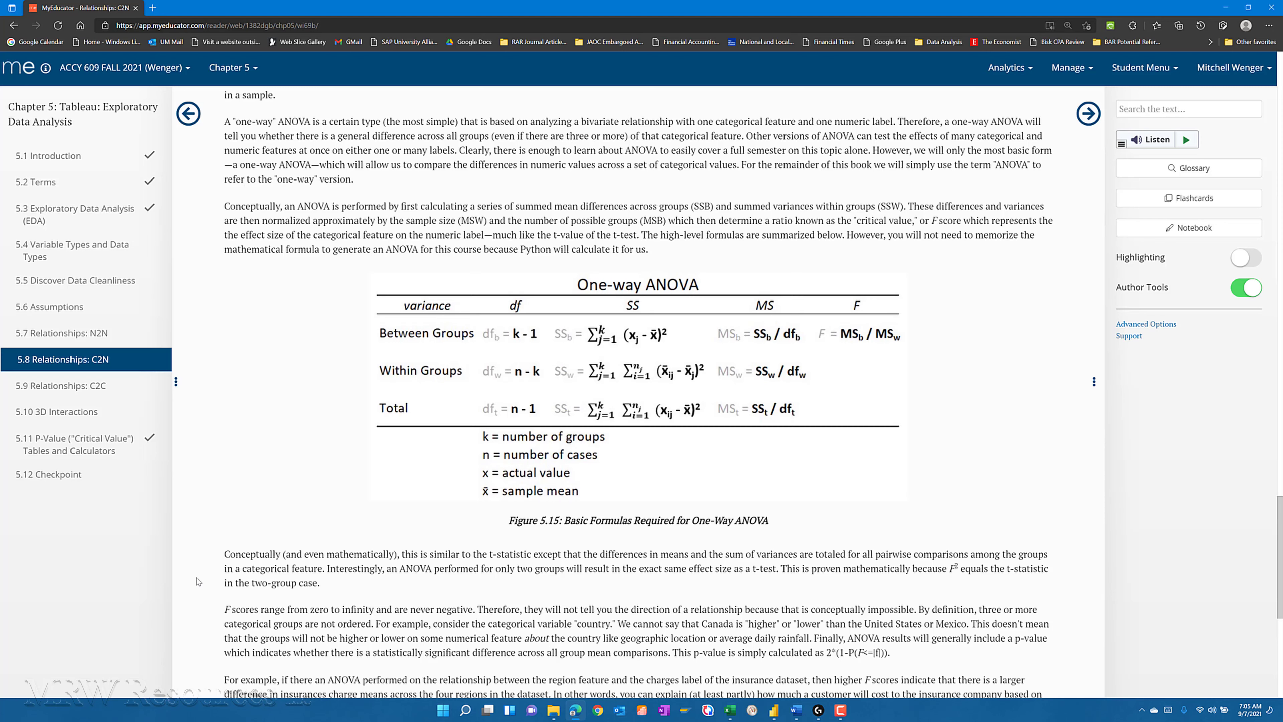
pyautogui.scroll(-9, 198, 581)
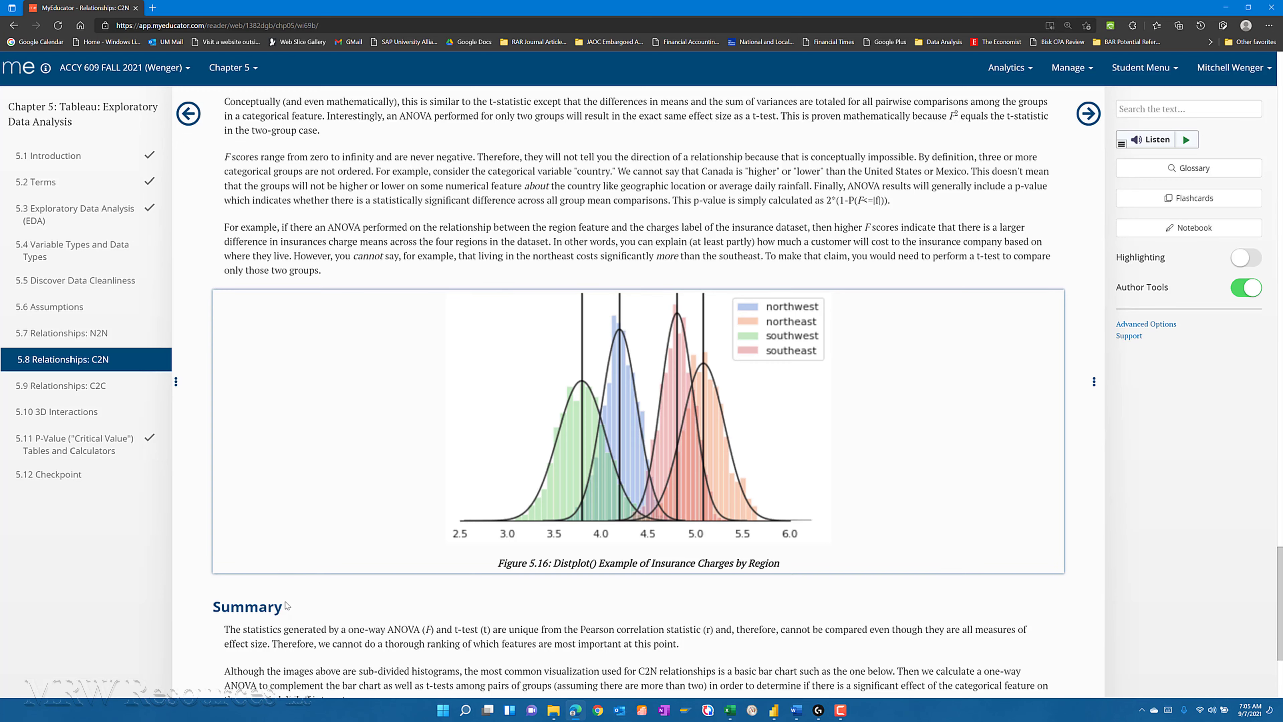
pyautogui.scroll(8, 287, 606)
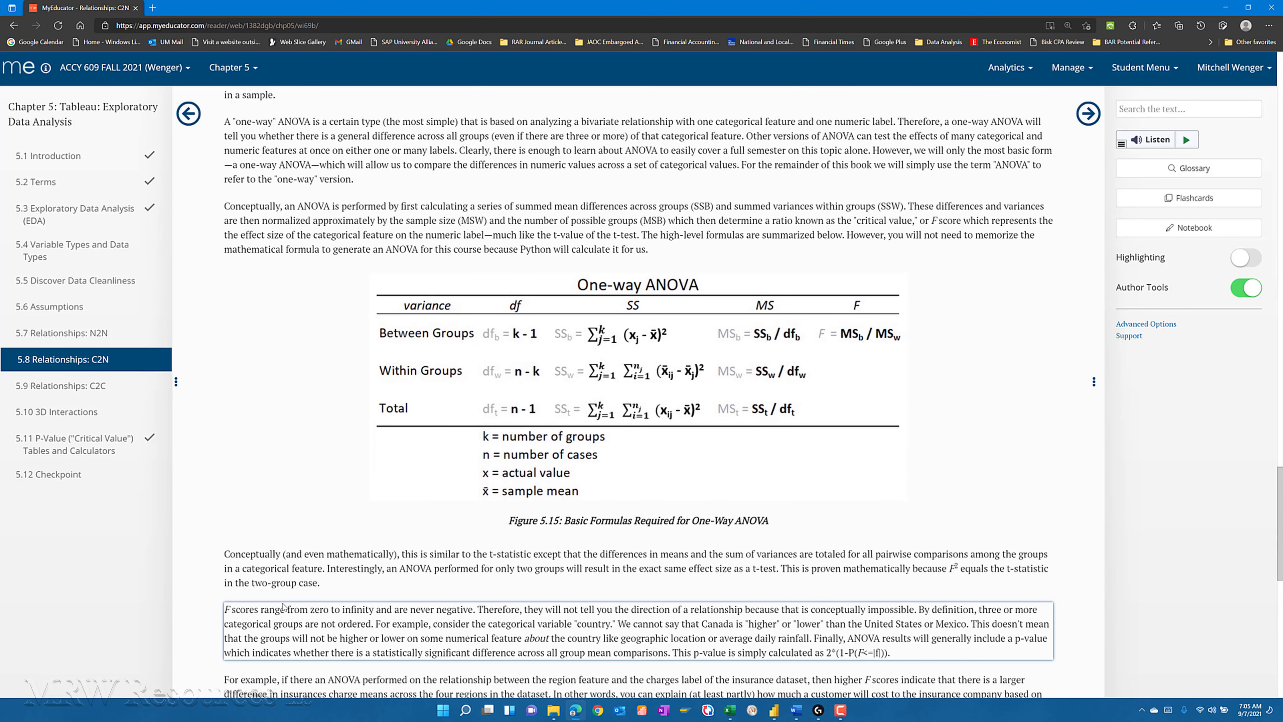
# - Switch to Power BI Desktop and build a stacked column chart on the blank page with sex as axis and charges as values
pyautogui.press('super+Tab')
pyautogui.hotkey('alt', 'Tab')
pyautogui.hotkey('alt', 'Tab')
pyautogui.hotkey('alt', 'Tab')
pyautogui.hotkey('alt', 'Tab')
pyautogui.hotkey('alt', 'Tab')
pyautogui.hotkey('alt', 'Tab')
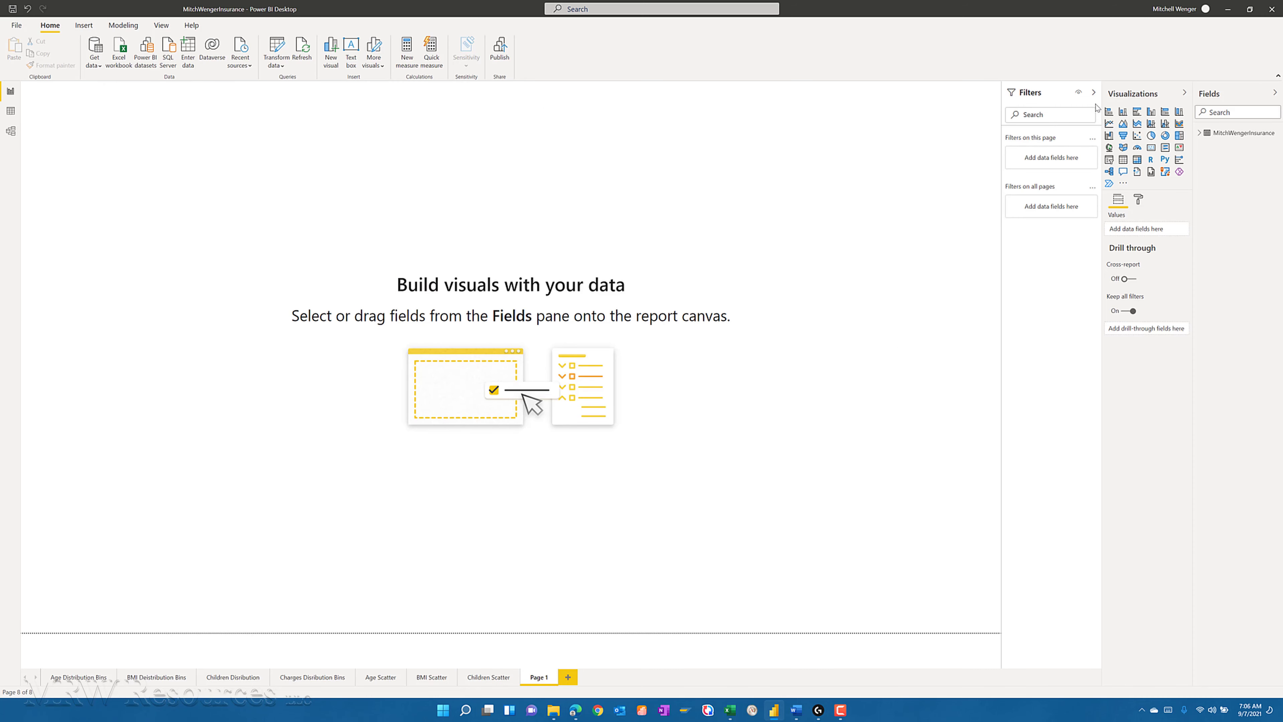
pyautogui.click(1123, 112)
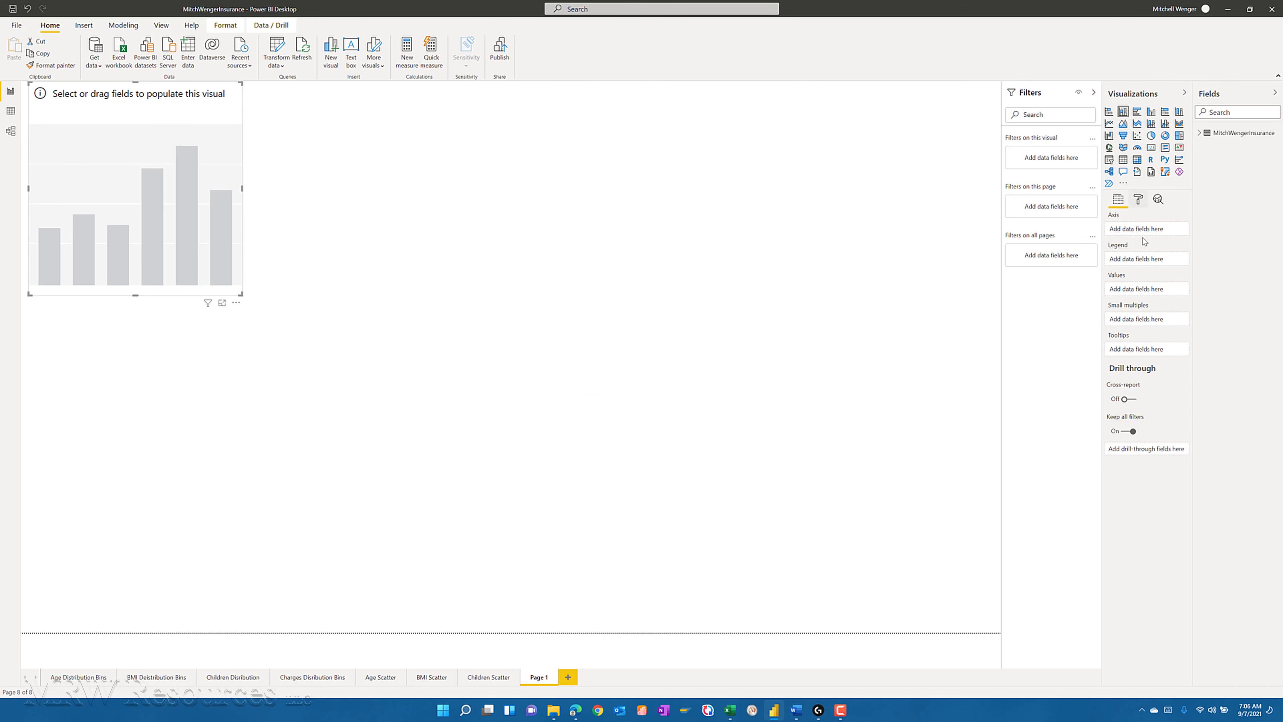
pyautogui.click(1201, 134)
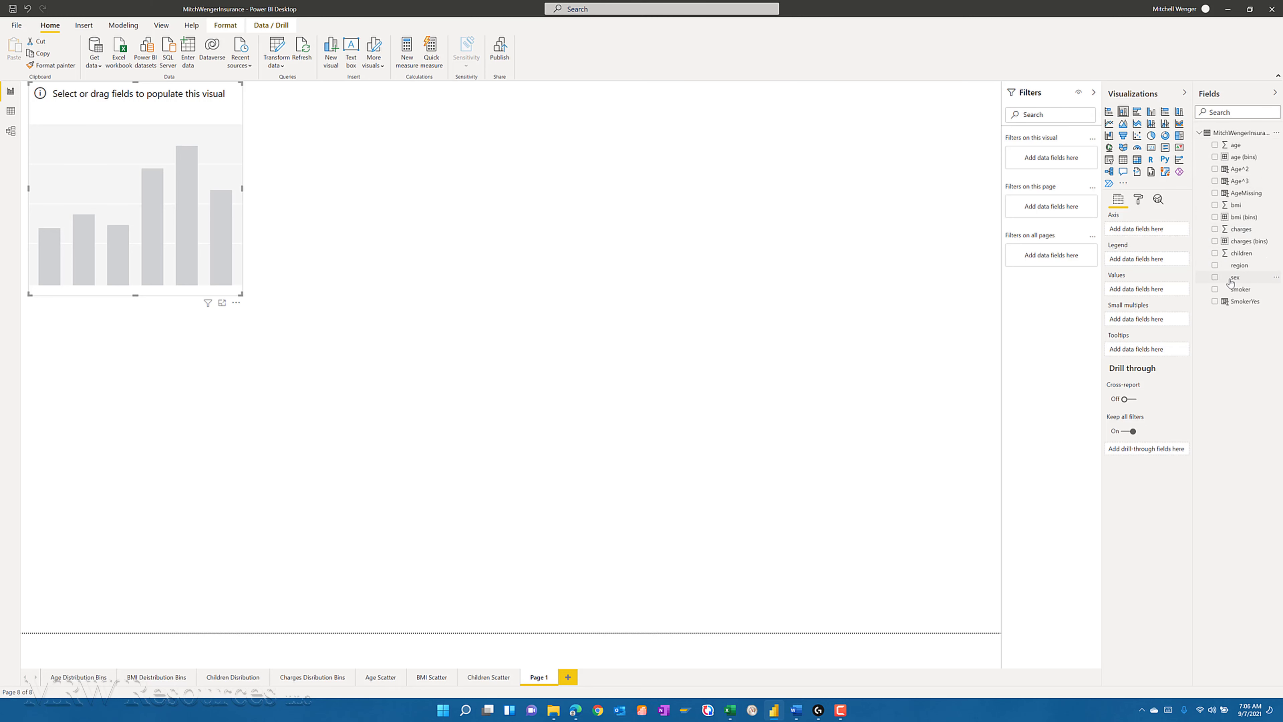
pyautogui.click(1215, 279)
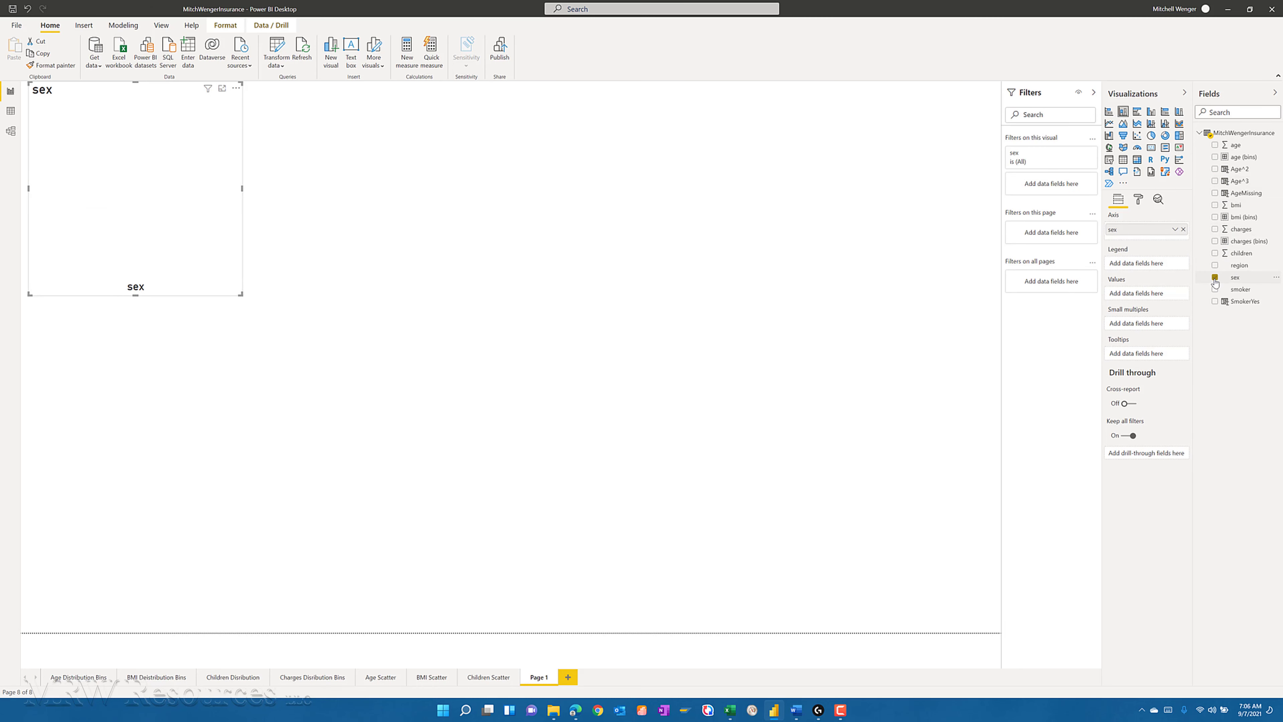
pyautogui.click(1215, 230)
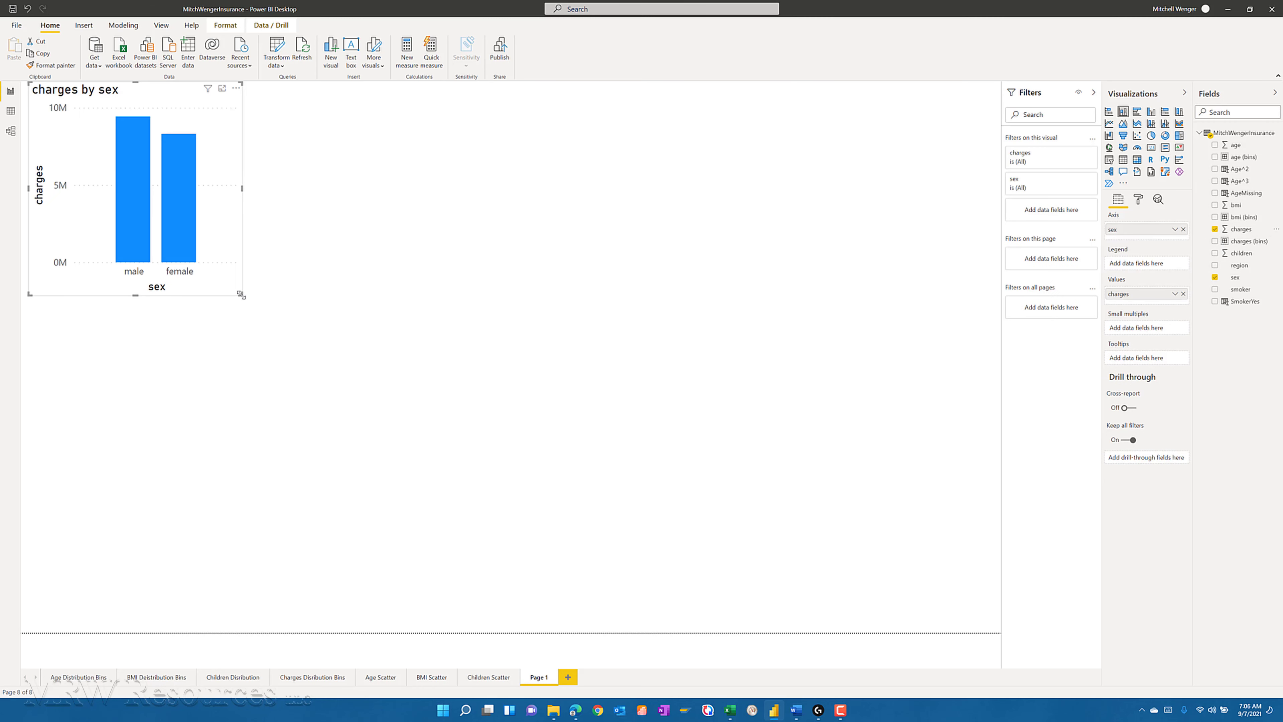
# - Enlarge the charges by sex chart to fill most of the page and aggregate charges by Average
pyautogui.moveTo(241, 293); pyautogui.dragTo(946, 570)
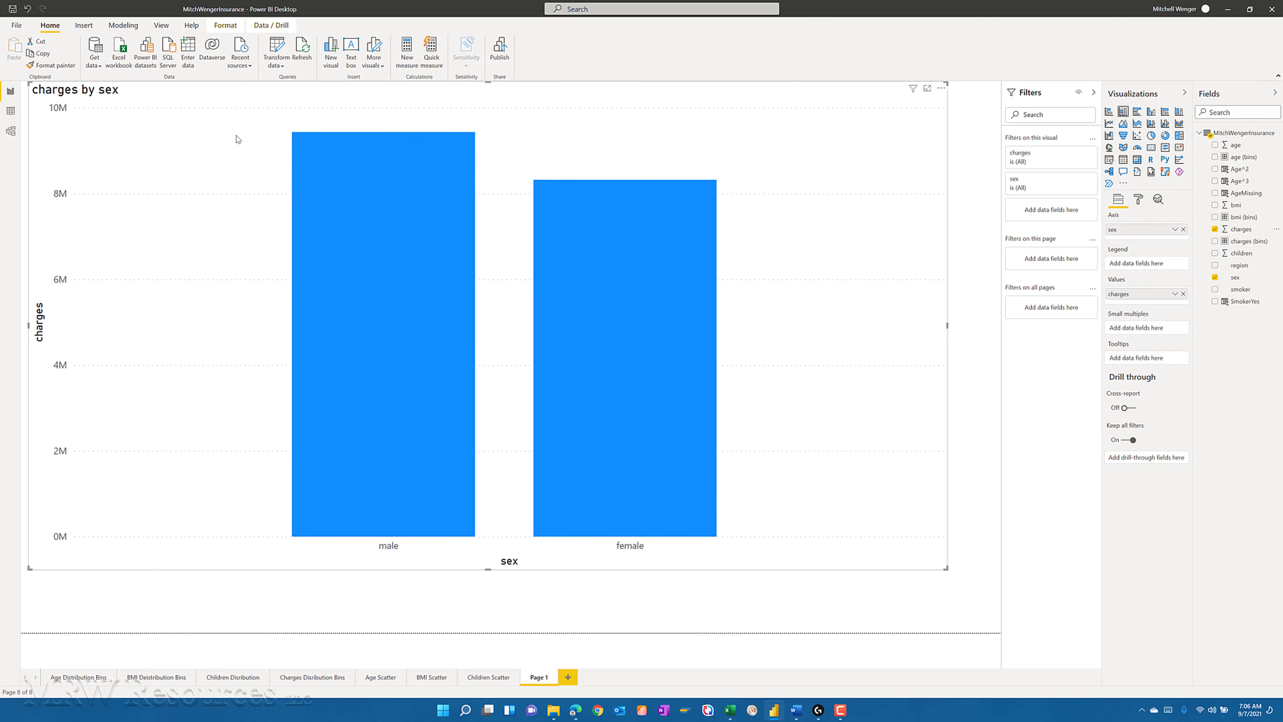
pyautogui.moveTo(202, 97); pyautogui.dragTo(205, 105)
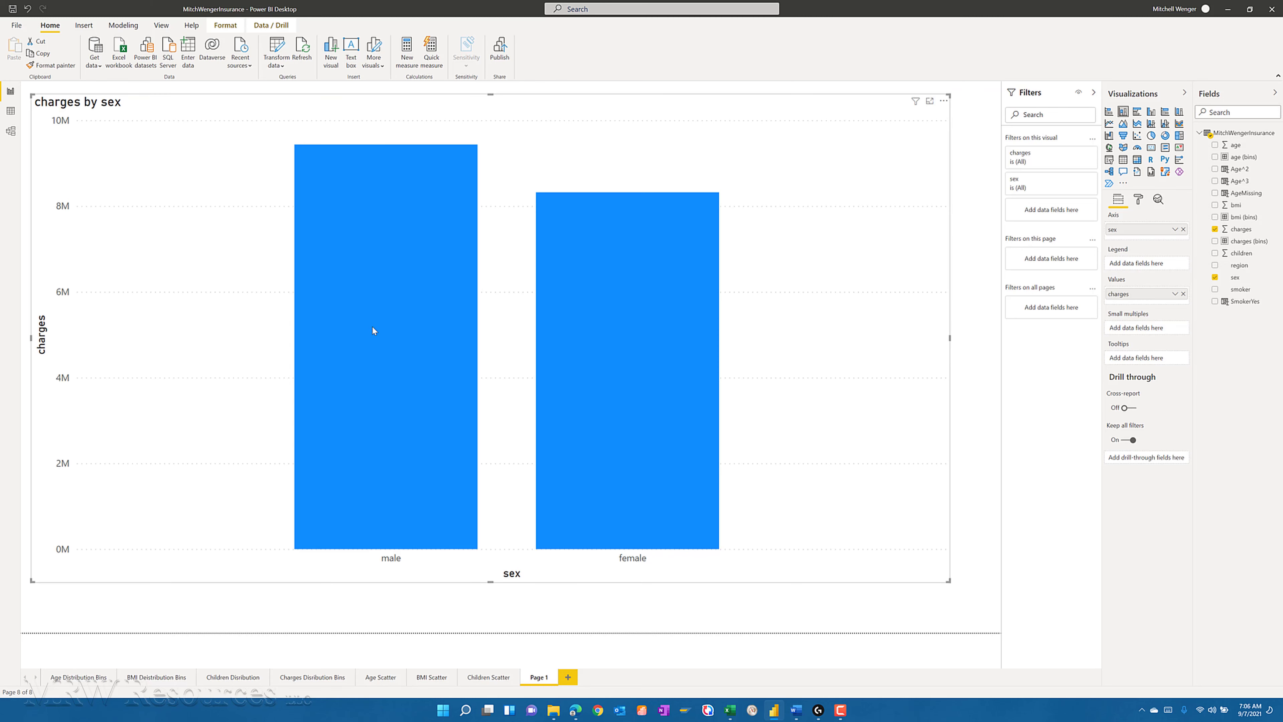
pyautogui.moveTo(372, 327)
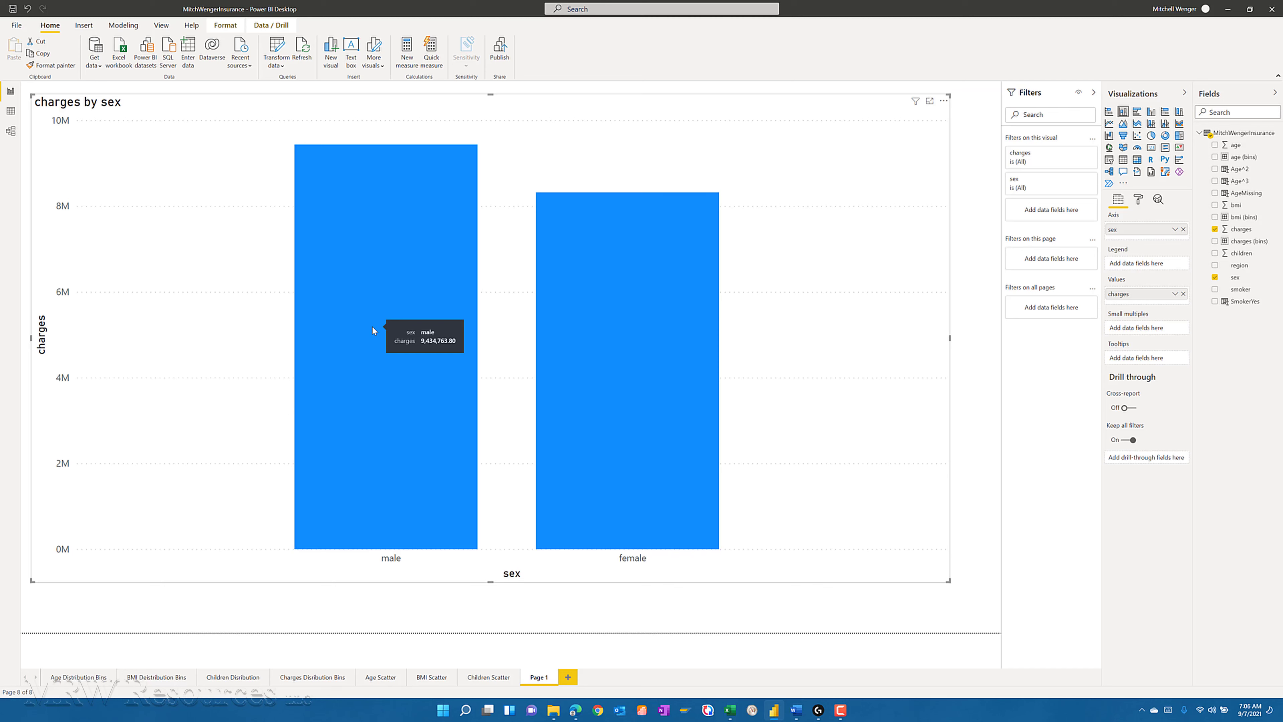
pyautogui.moveTo(614, 307)
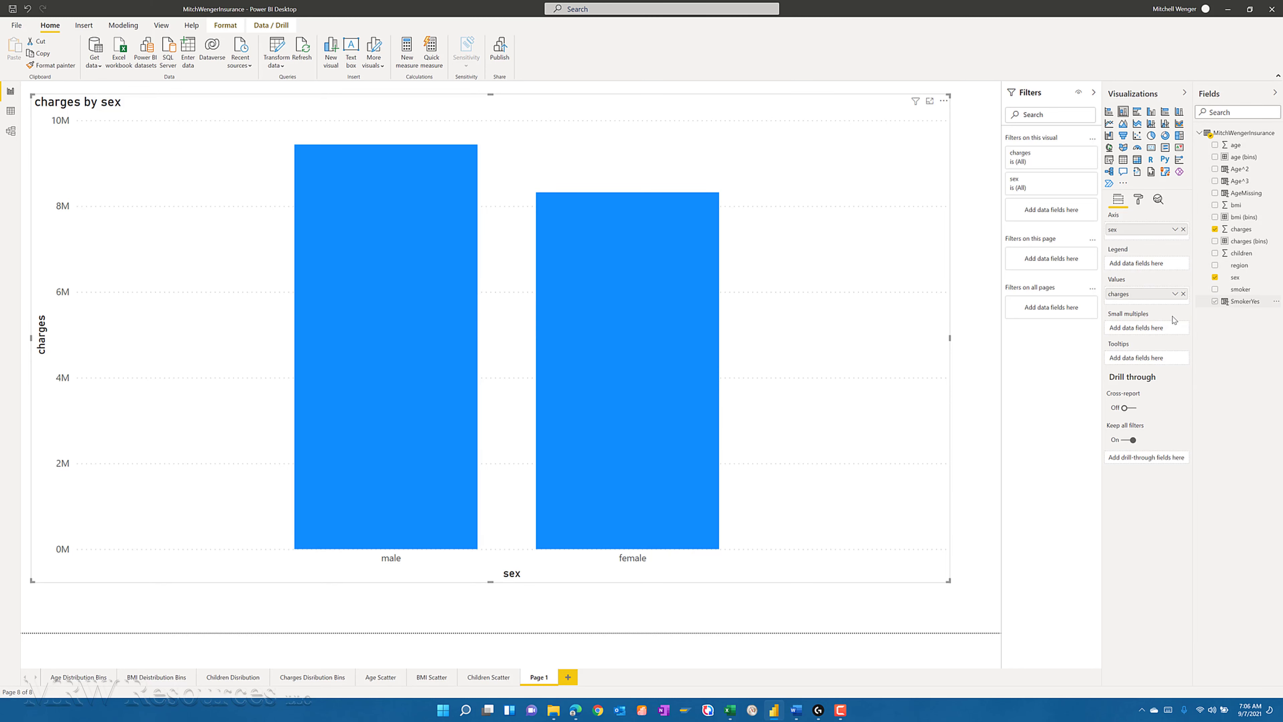
pyautogui.click(1175, 295)
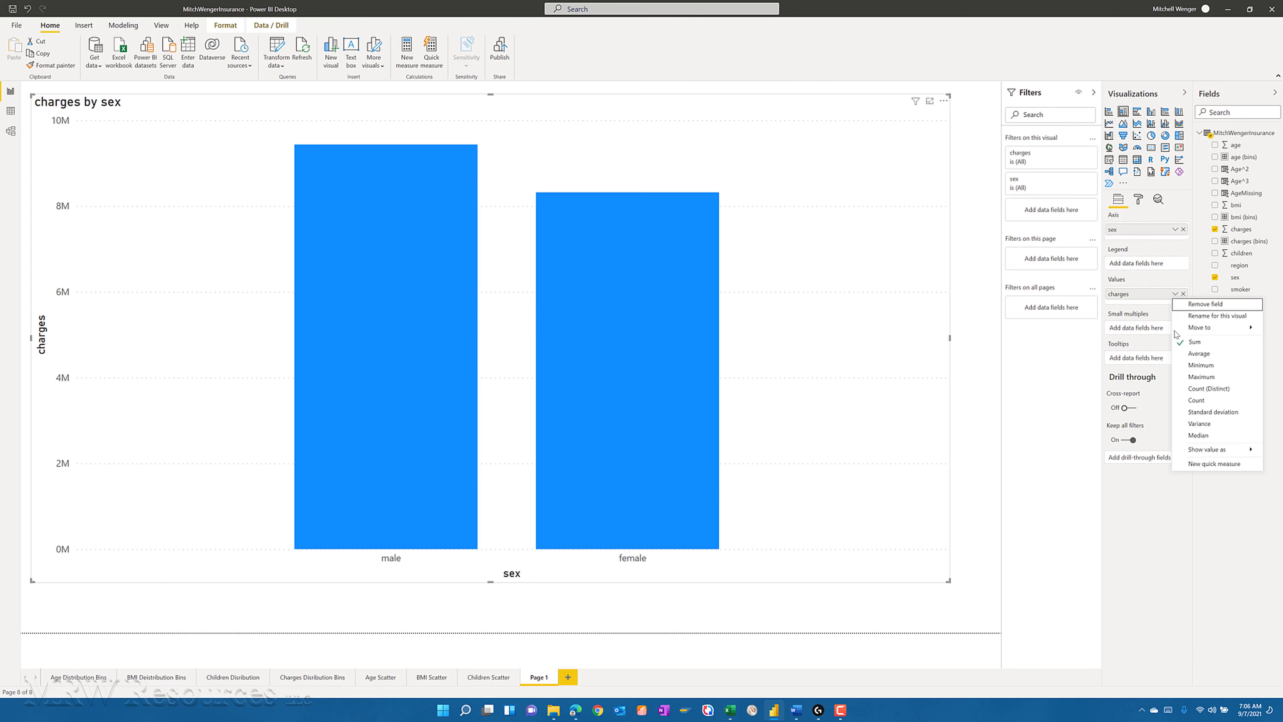
pyautogui.click(1192, 354)
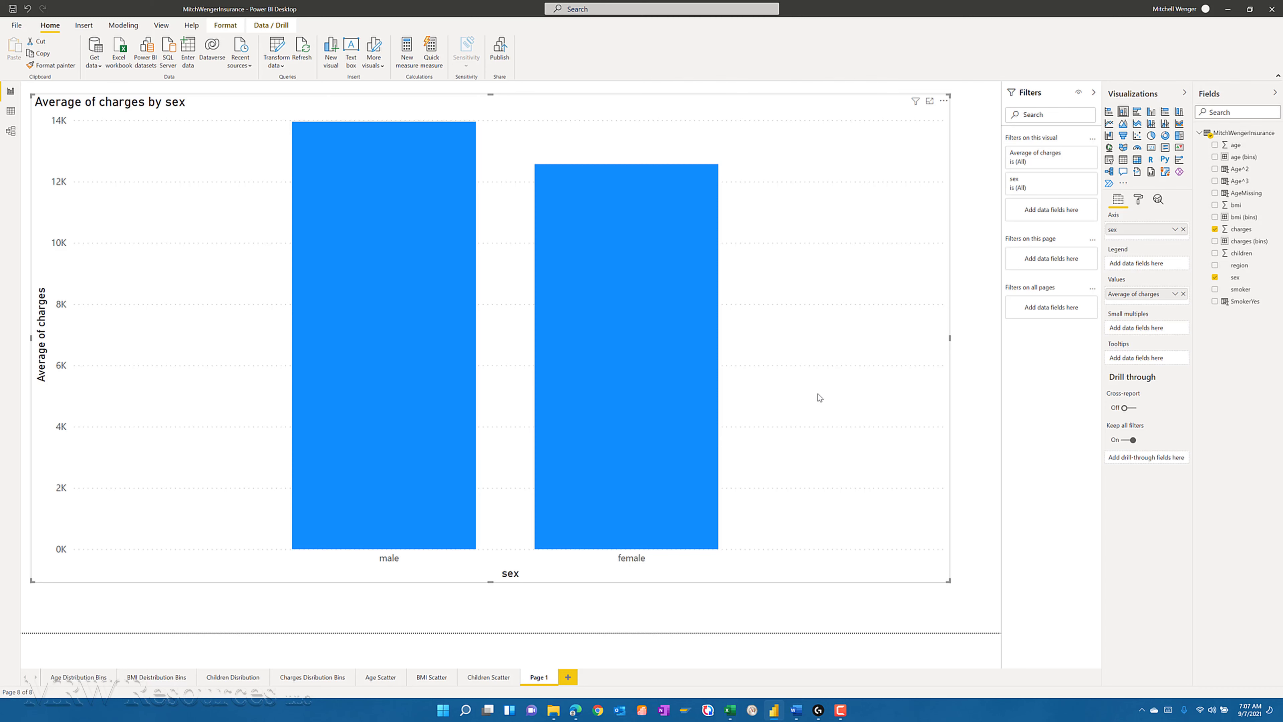
# - Rename the chart's report page as "Sex Bar Chart"
pyautogui.doubleClick(543, 678)
pyautogui.write('Sex')
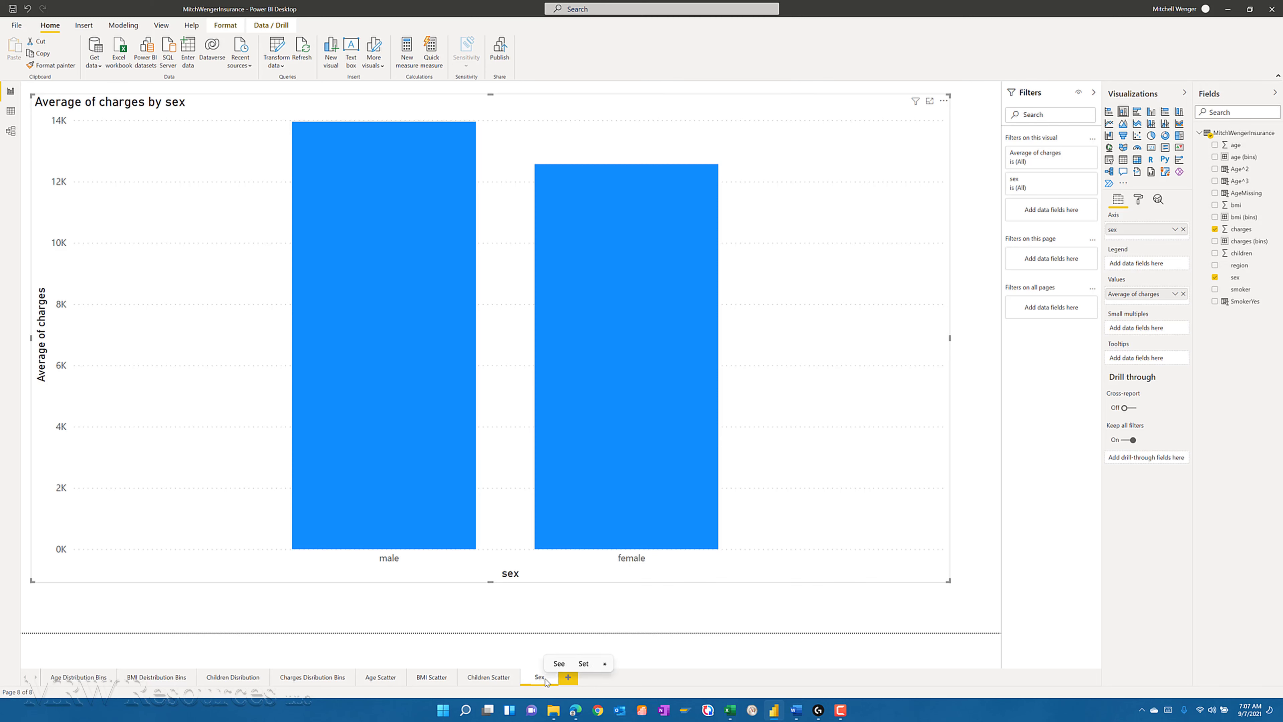
pyautogui.write(' B')
pyautogui.press('BackSpace')
pyautogui.press('BackSpace')
pyautogui.press('BackSpace')
pyautogui.press('BackSpace')
pyautogui.press('BackSpace')
pyautogui.write('Chard')
pyautogui.press('BackSpace')
pyautogui.write('t')
pyautogui.press('Return')
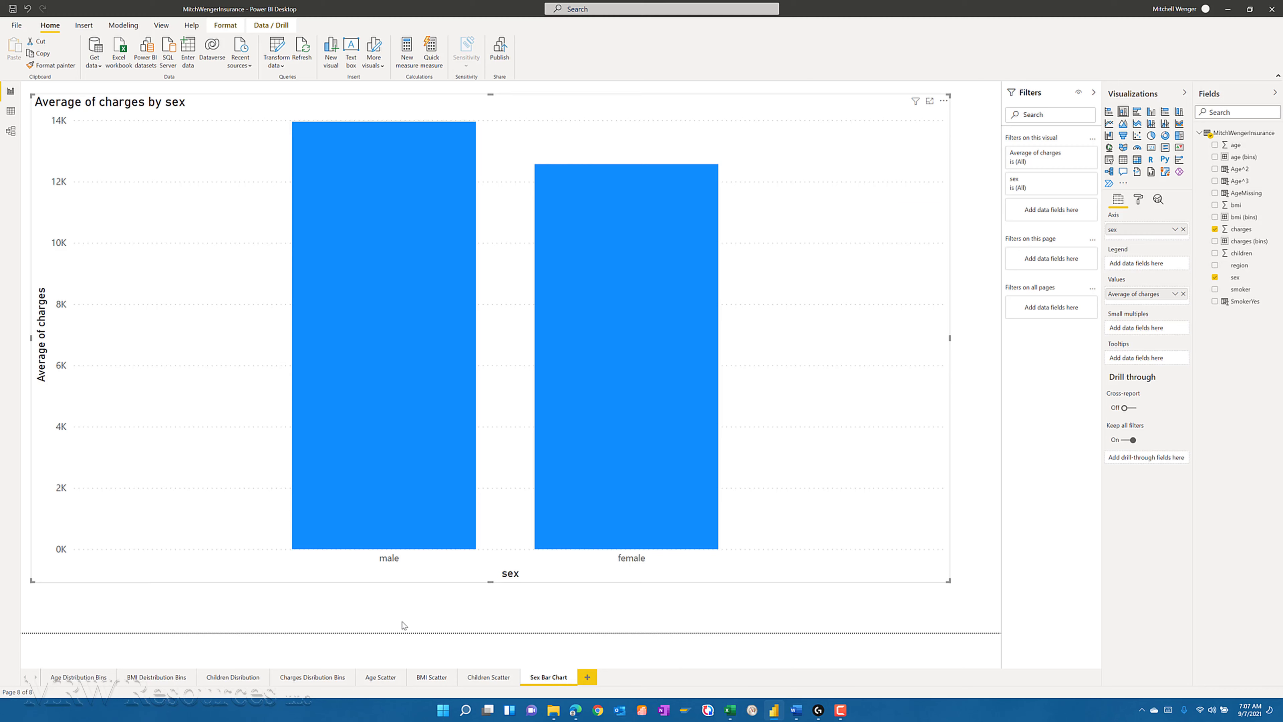
# - Switch to the insurance workbook in Excel and copy data columns A through G, from age to charges
pyautogui.hotkey('alt', 'Tab')
pyautogui.hotkey('alt', 'Tab')
pyautogui.hotkey('alt', 'Tab')
pyautogui.hotkey('alt', 'Tab')
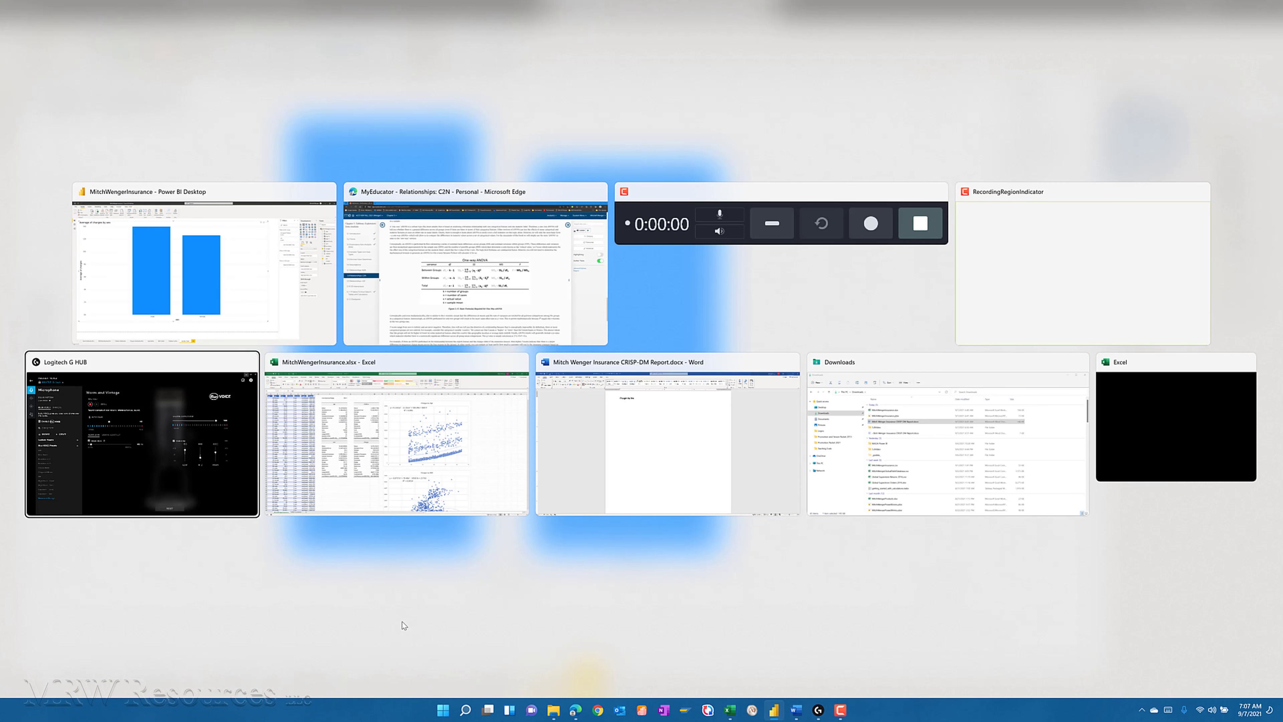
pyautogui.hotkey('alt', 'Tab')
pyautogui.hotkey('alt', 'Tab')
pyautogui.hotkey('alt', 'shift', 'Tab')
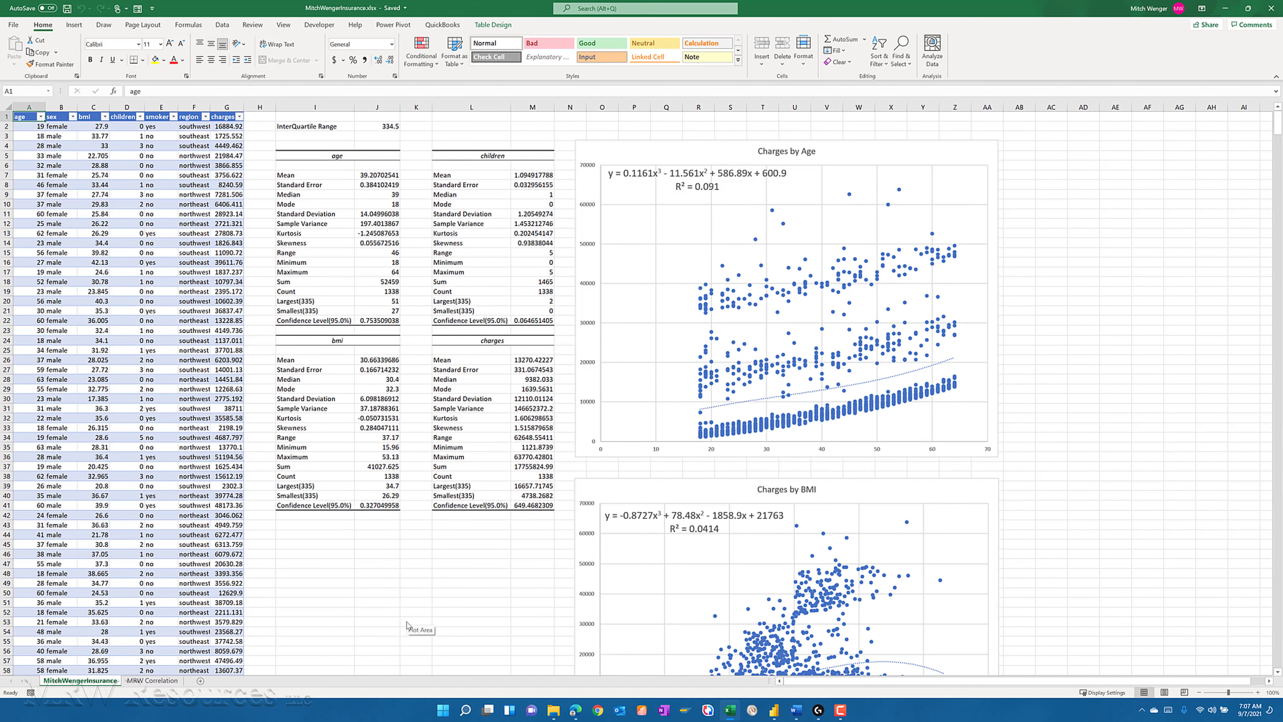
pyautogui.rightClick(104, 683)
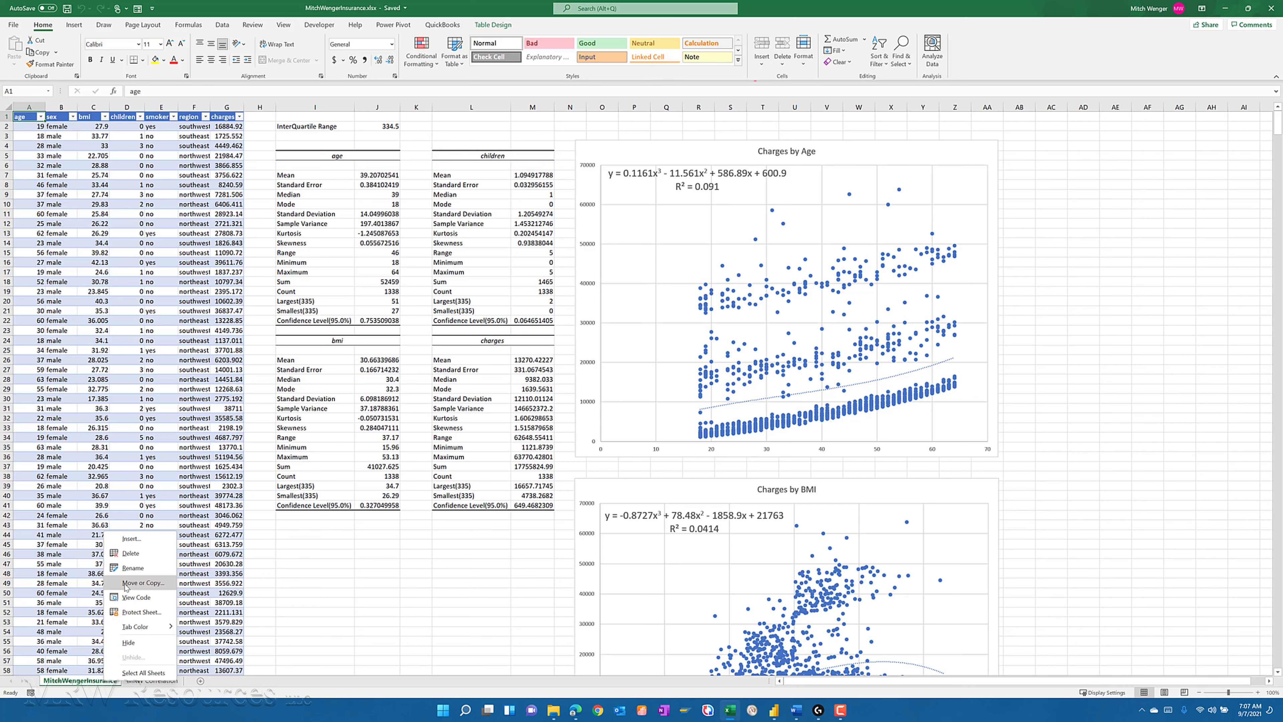
pyautogui.press('Escape')
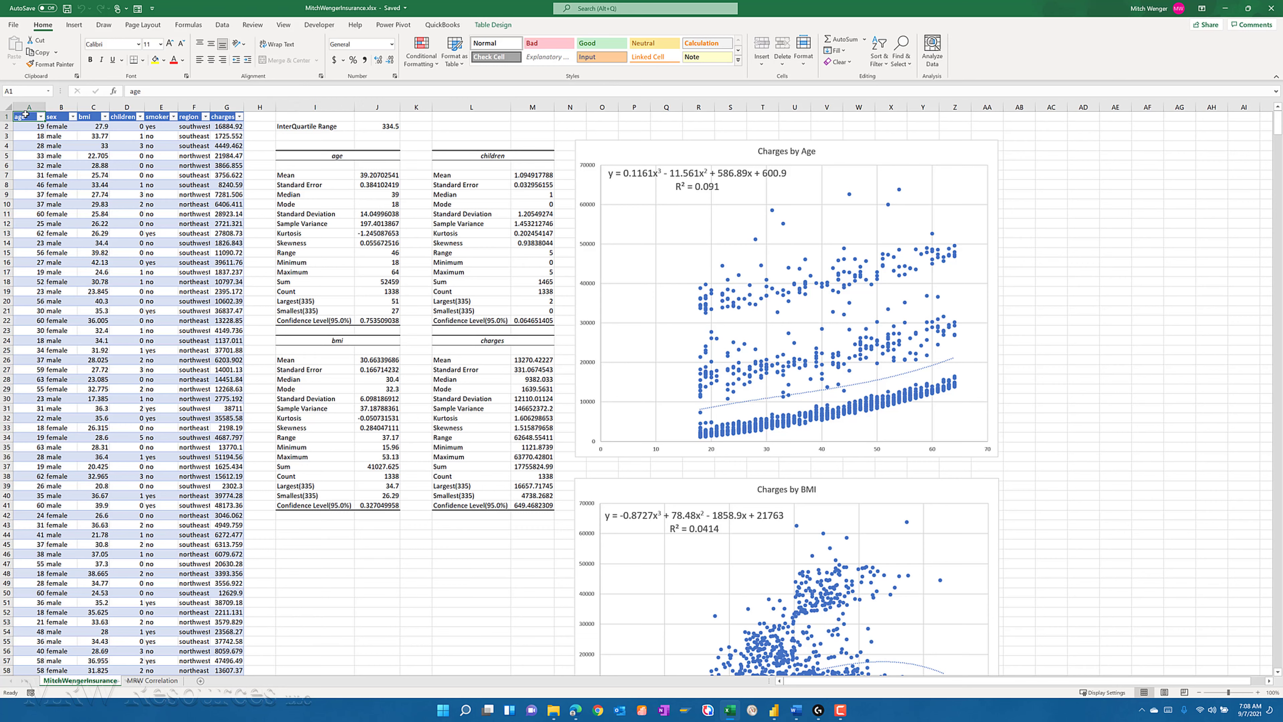
pyautogui.moveTo(38, 108); pyautogui.dragTo(227, 254)
pyautogui.moveTo(142, 254); pyautogui.dragTo(143, 253)
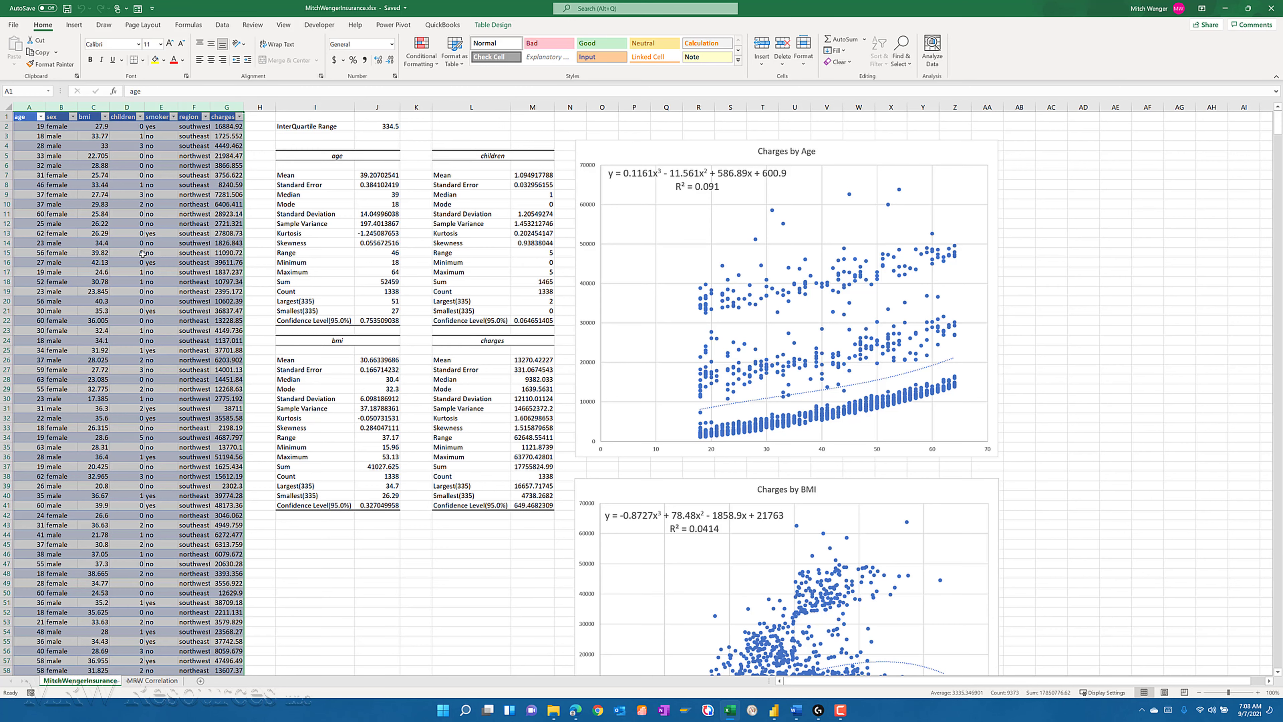
pyautogui.hotkey('ctrl', 'c')
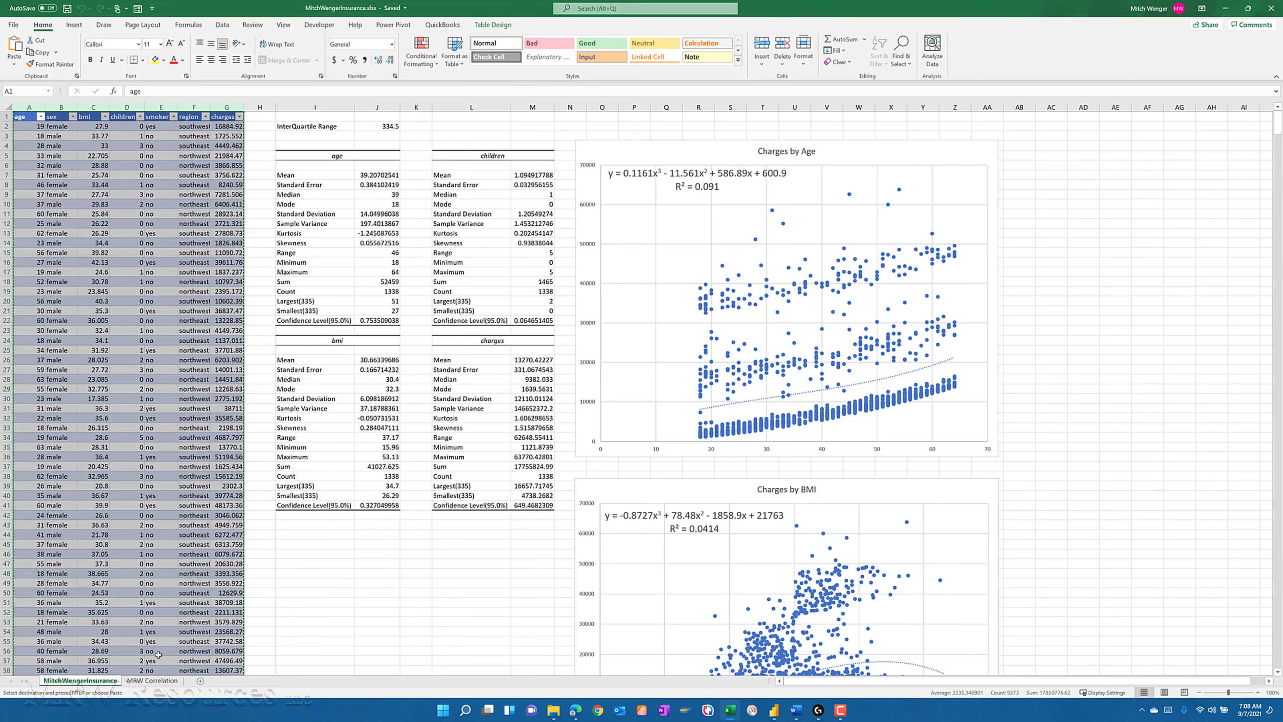
# - Add a new blank worksheet after the MRW Correlation sheet
pyautogui.click(153, 681)
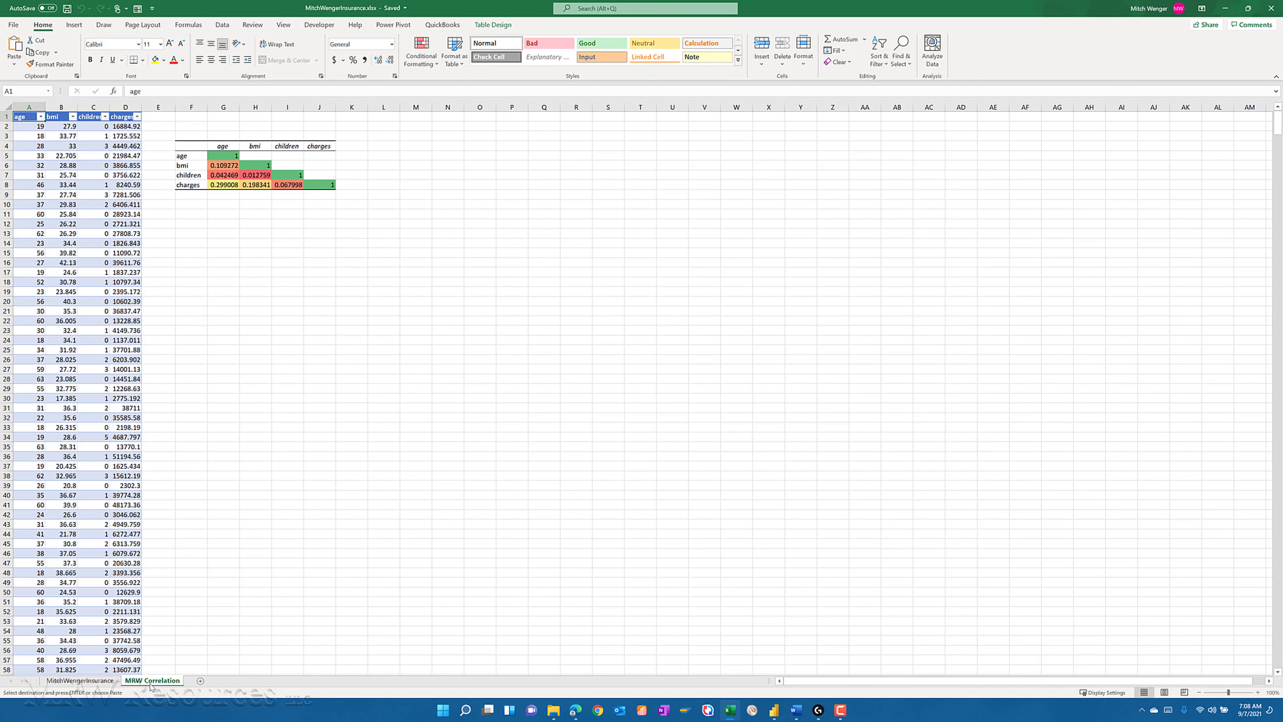
pyautogui.click(201, 683)
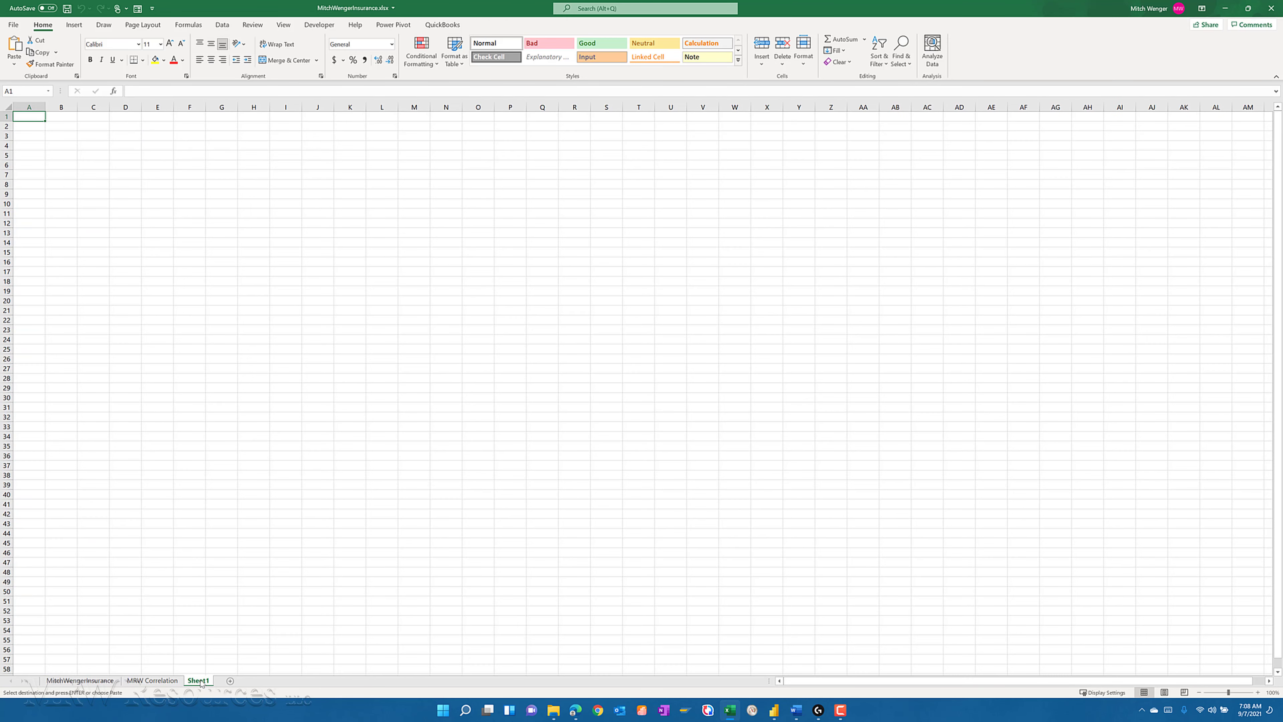
pyautogui.doubleClick(200, 681)
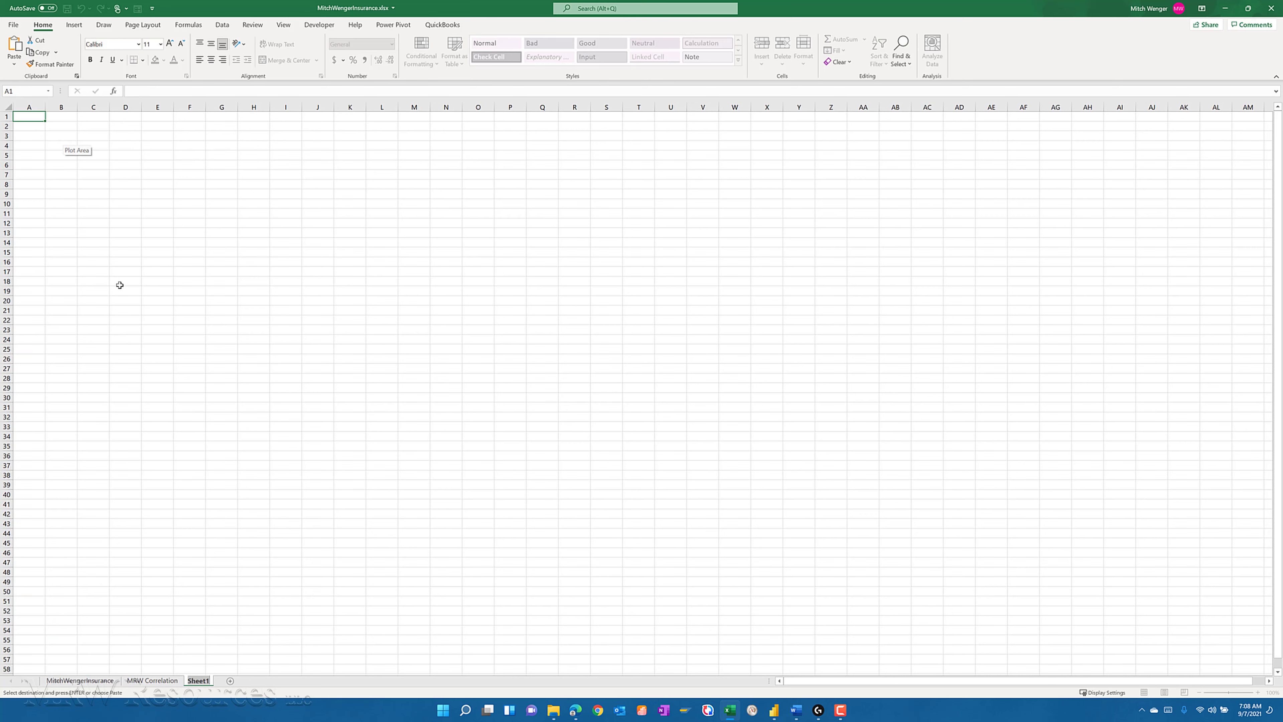
# - Paste the copied insurance data at cell A1 of the new sheet and convert it to a table with headers
pyautogui.click(29, 108)
pyautogui.click(27, 115)
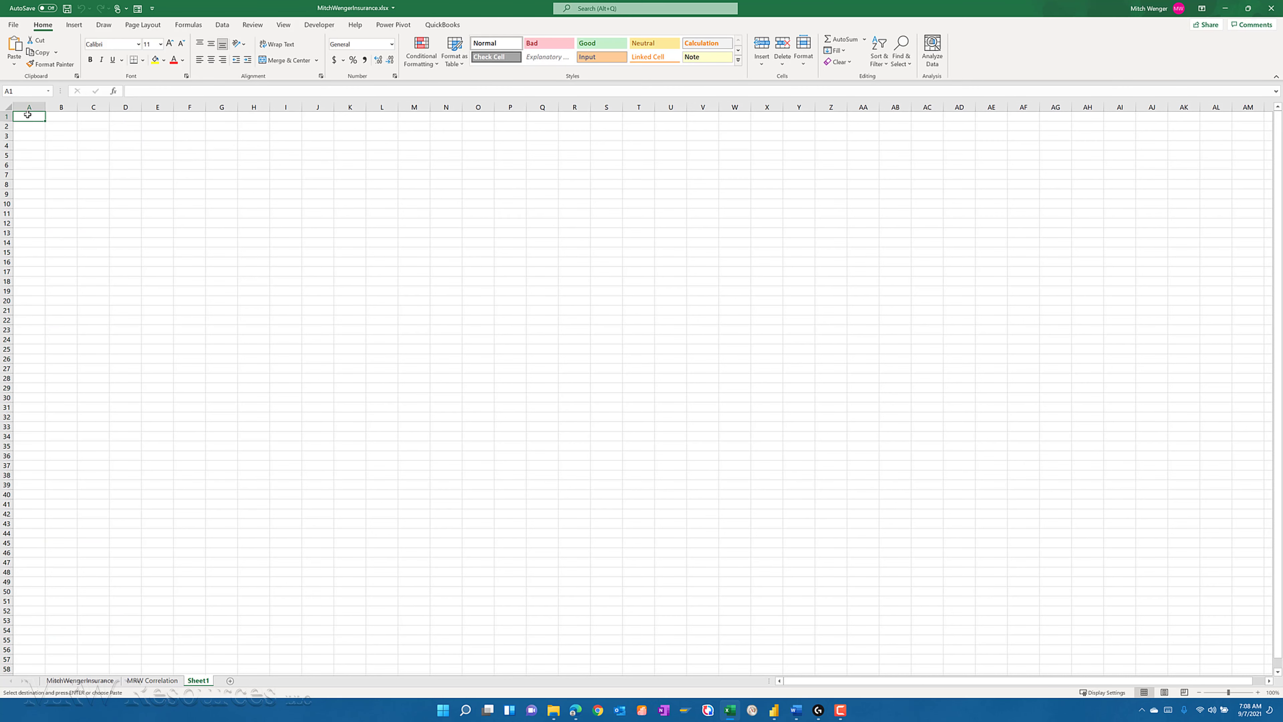
pyautogui.hotkey('ctrl', 'v')
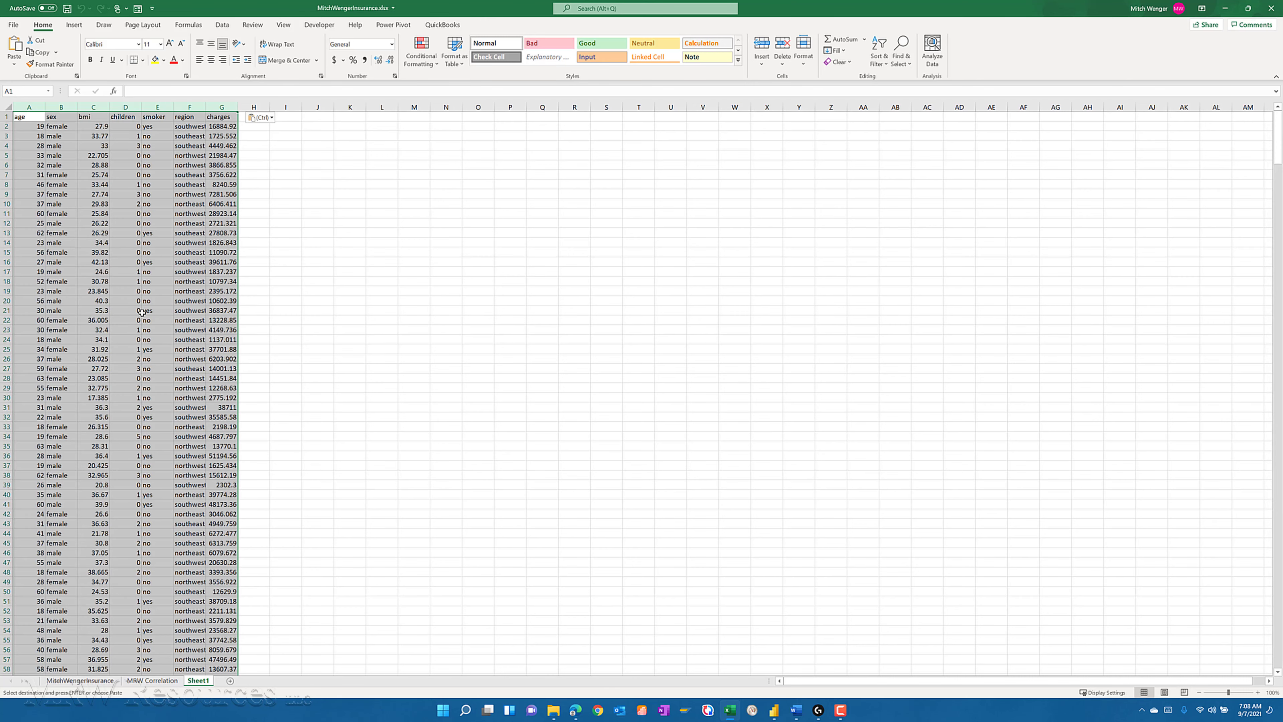
pyautogui.hotkey('ctrl', 't')
pyautogui.press('Return')
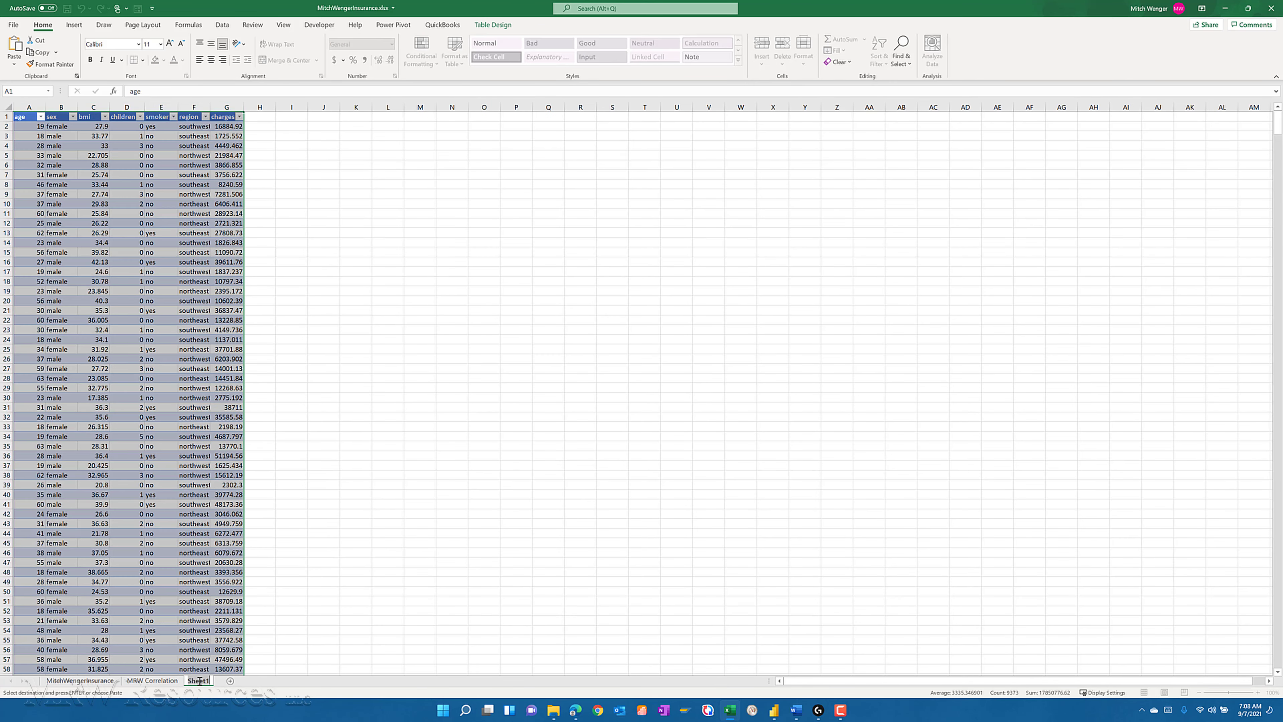
# - Rename the new worksheet as "MRWCategory Analysis" and return to cell A1
pyautogui.write('MRWCategory Analysis')
pyautogui.press('Return')
pyautogui.hotkey('ctrl', 'Home')
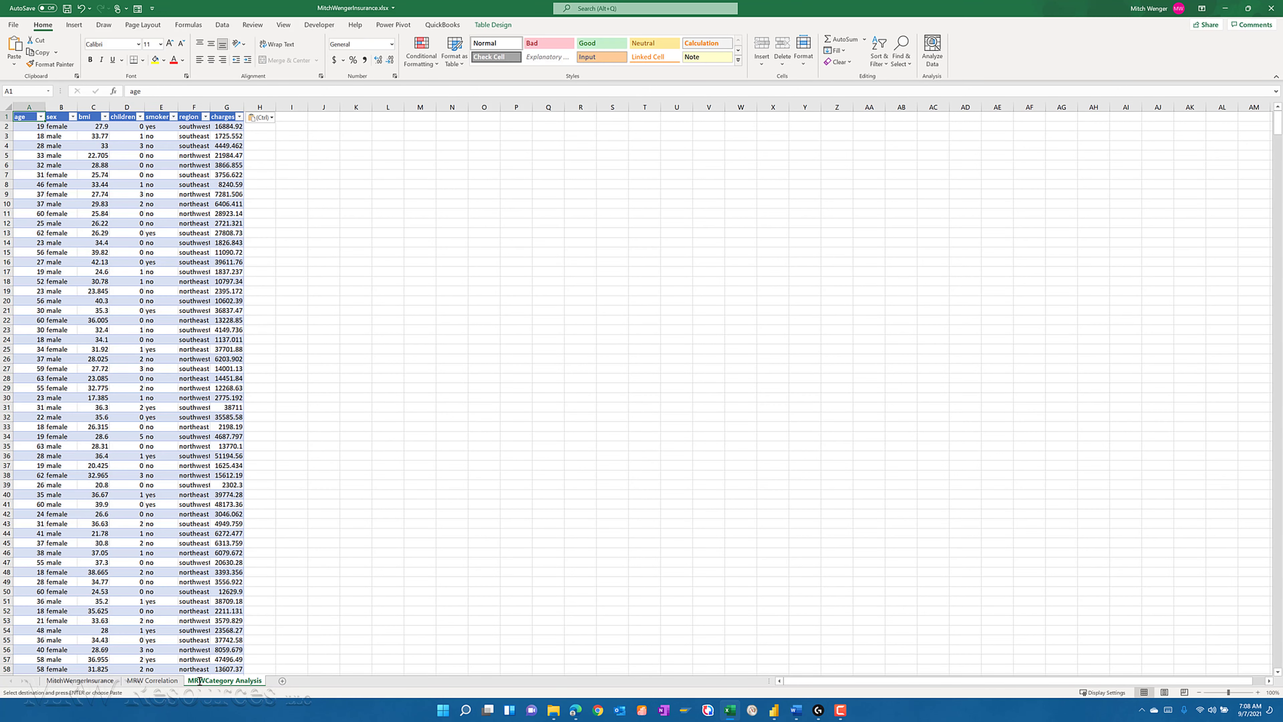
pyautogui.press('Down')
pyautogui.click(139, 322)
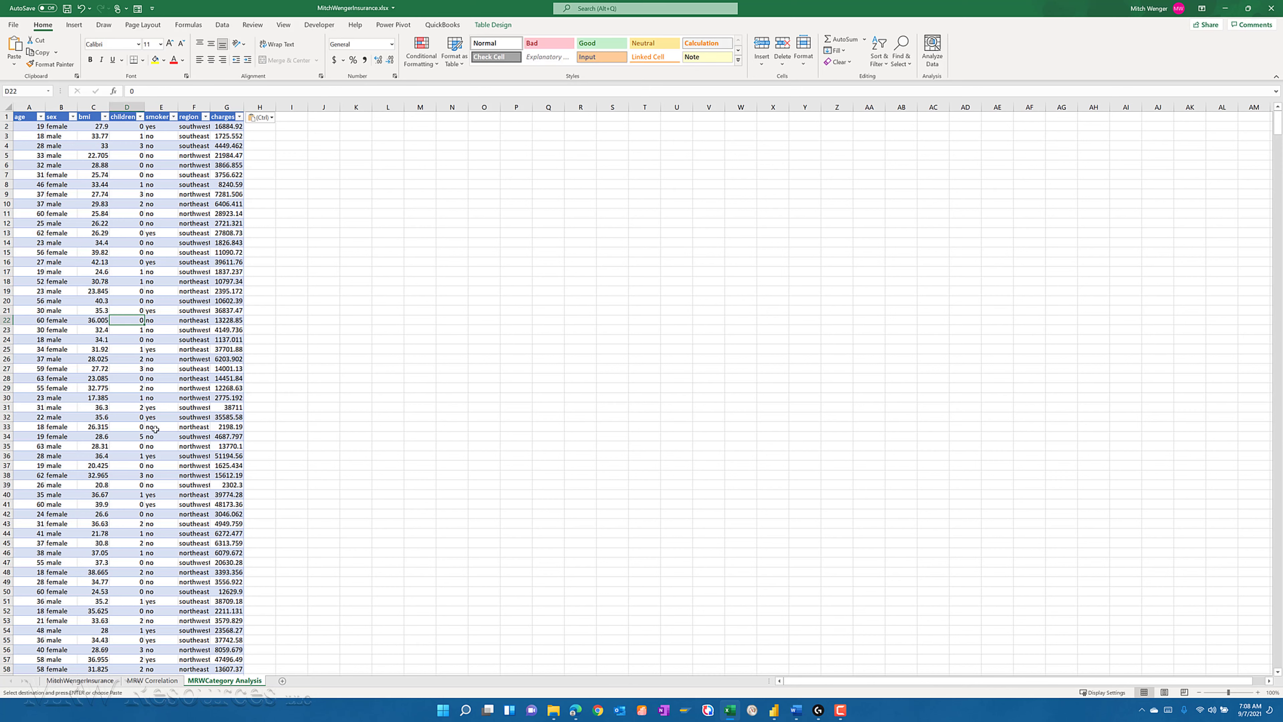
pyautogui.hotkey('ctrl', 'Home')
pyautogui.press('ctrl')
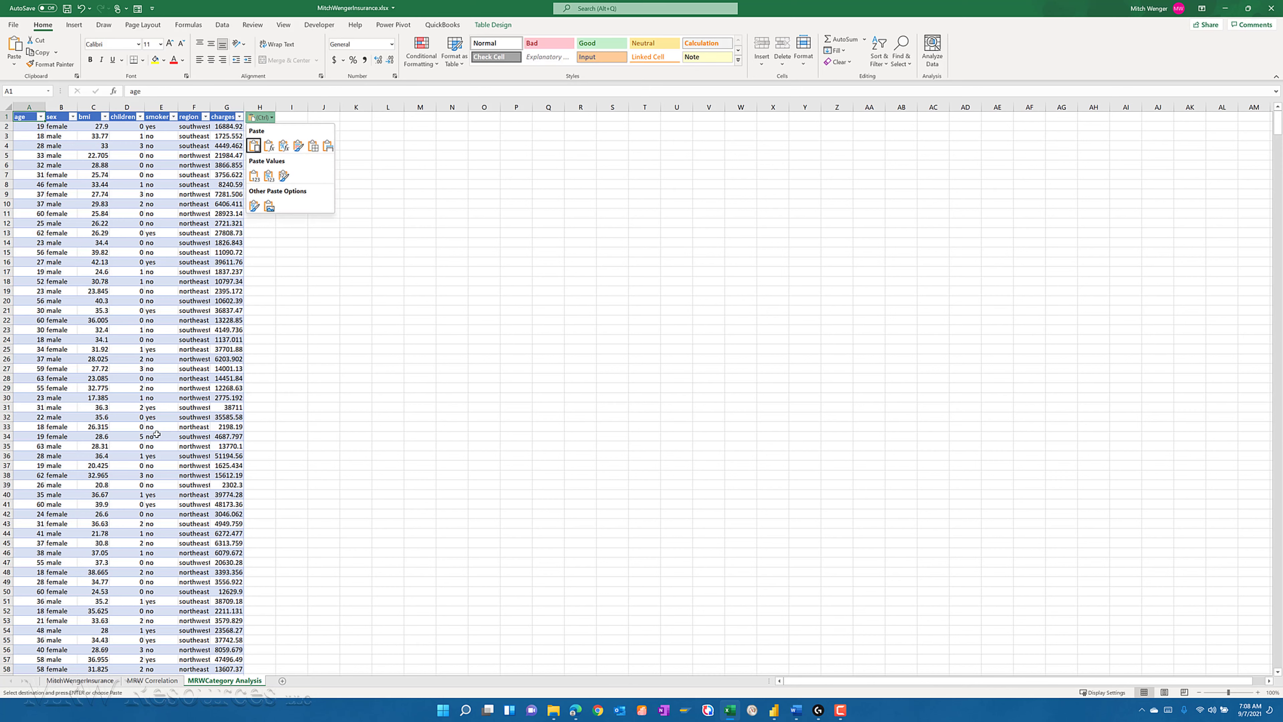
pyautogui.press('Down')
pyautogui.click(142, 175)
pyautogui.click(142, 173)
pyautogui.hotkey('ctrl', 'Up')
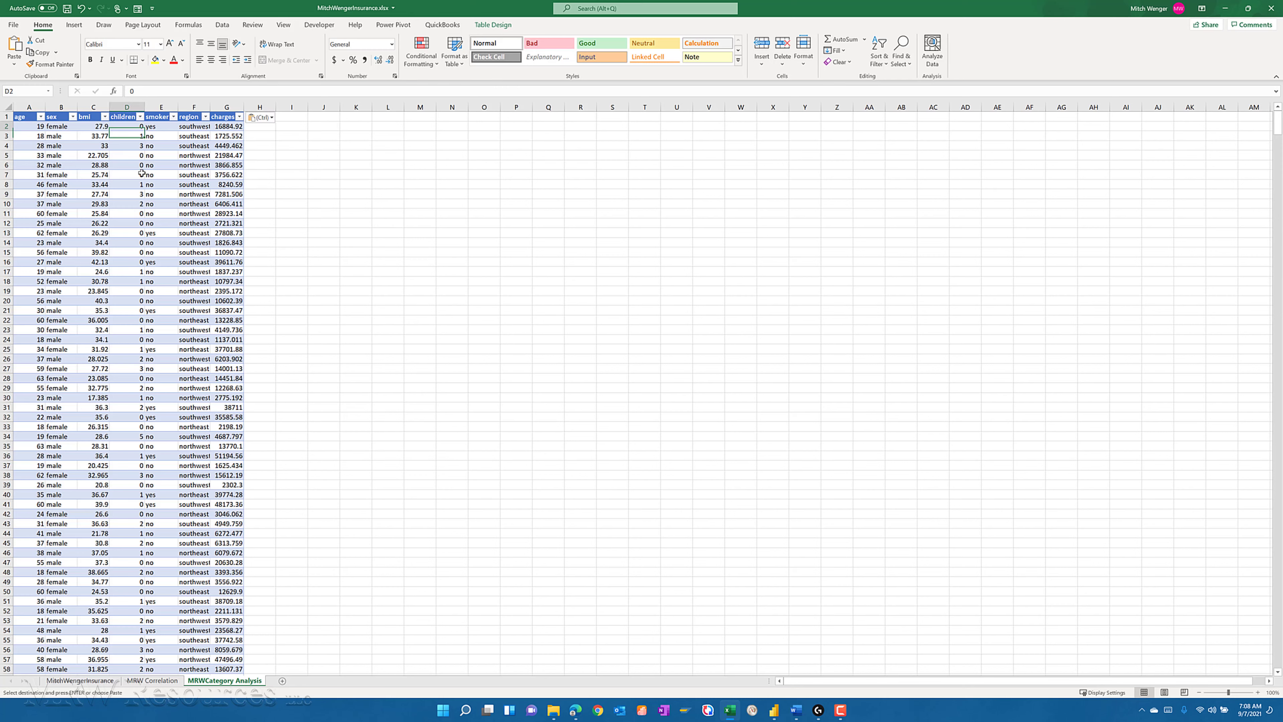
pyautogui.press('Up')
pyautogui.press('Left')
pyautogui.press('Left')
pyautogui.press('Left')
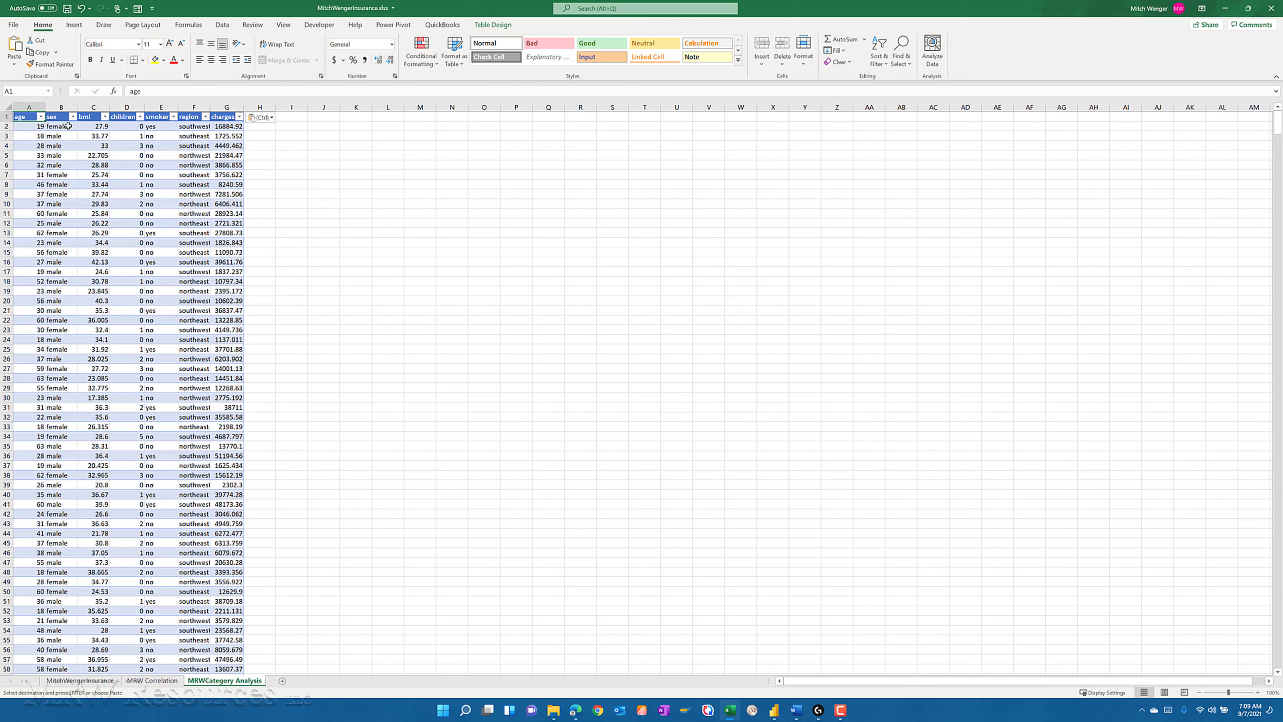
# - Filter the table's sex column to show only female rows
pyautogui.click(73, 117)
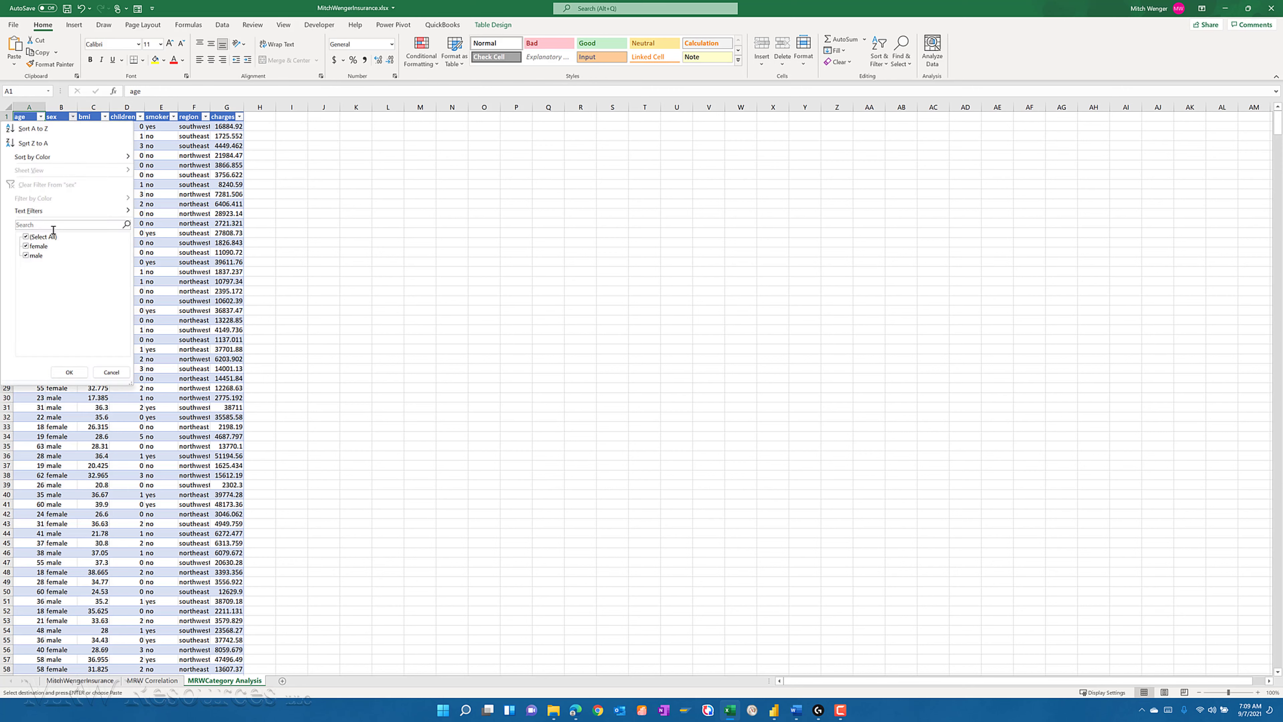
pyautogui.click(26, 237)
pyautogui.click(26, 246)
pyautogui.click(69, 372)
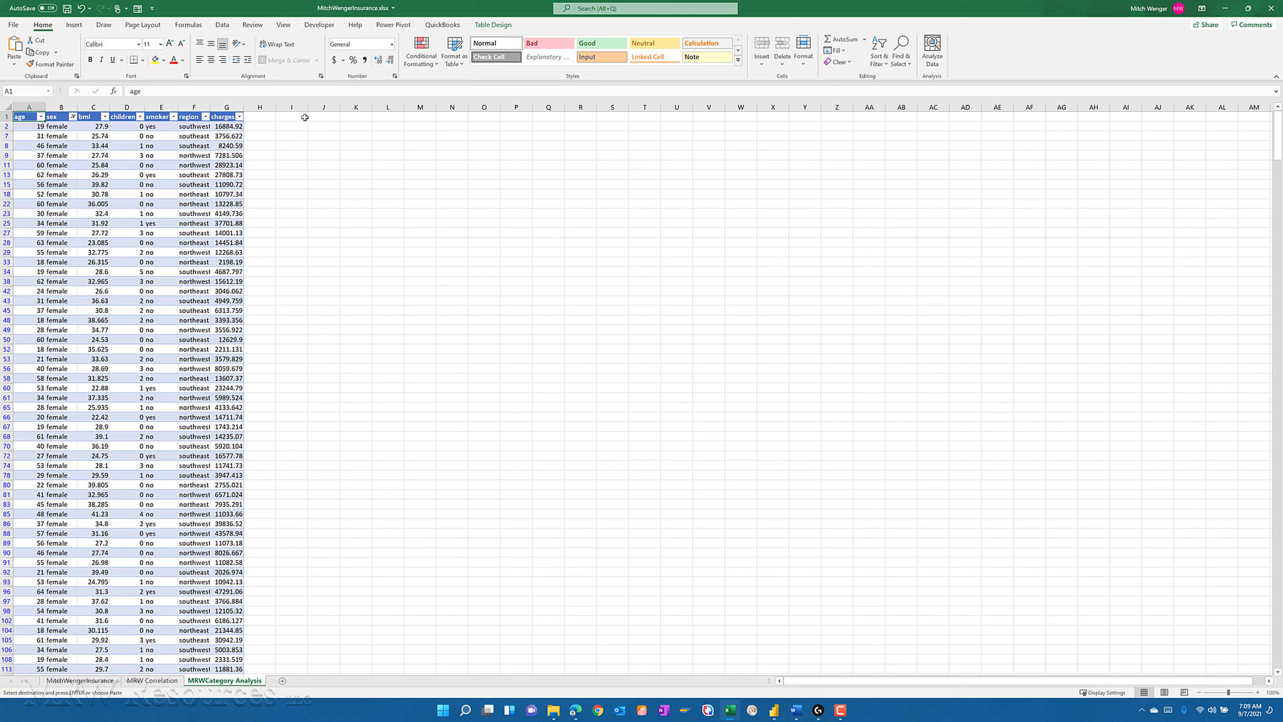
# - Enter the headings Female in cell J1 and Male in cell K1
pyautogui.click(323, 117)
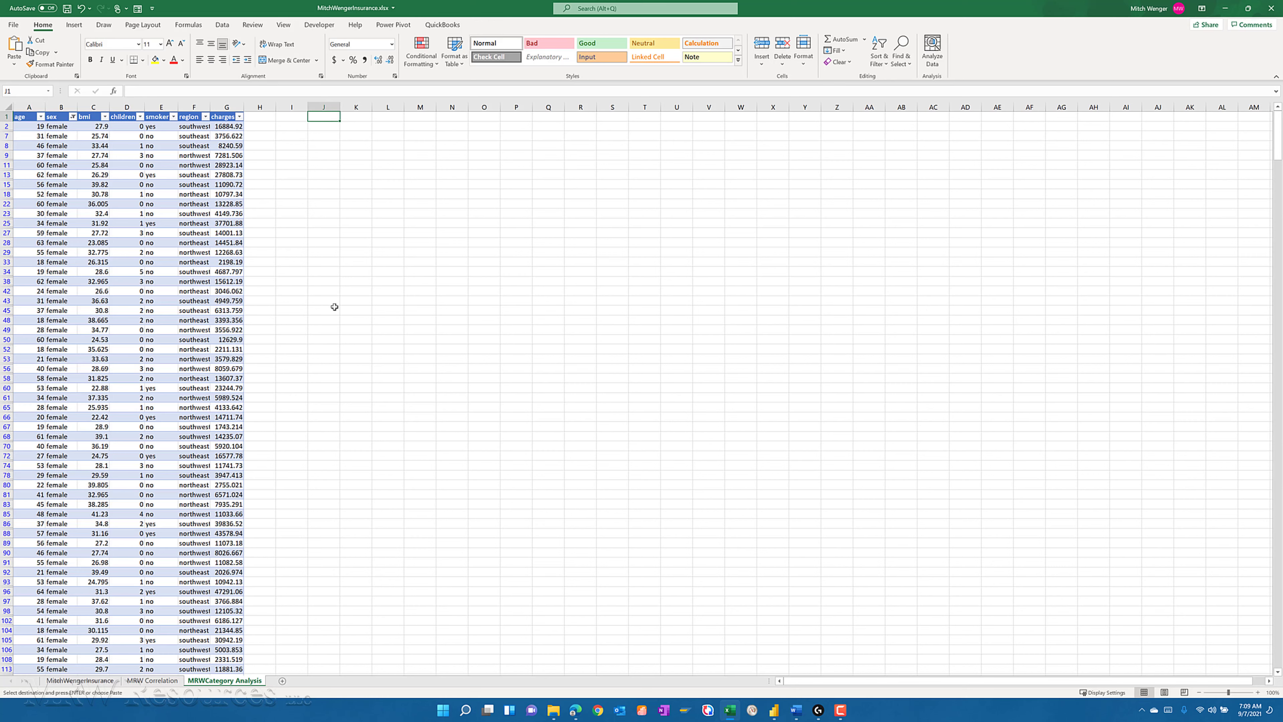
pyautogui.write('Femai')
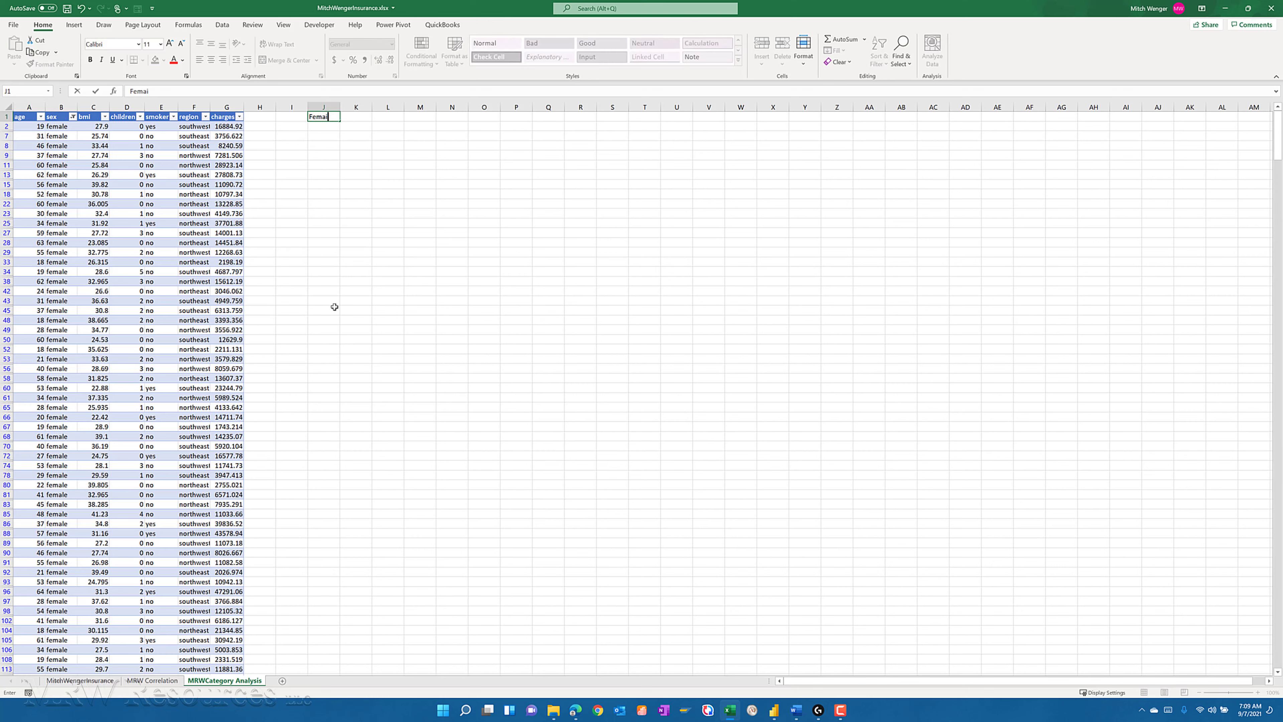
pyautogui.press('BackSpace')
pyautogui.write('le')
pyautogui.press('Tab')
pyautogui.write('Male')
pyautogui.hotkey('ctrl', 'Return')
# - Copy the filtered female values of the charges column, from G2 down to the table's last row
pyautogui.press('Left')
pyautogui.press('Left')
pyautogui.press('Left')
pyautogui.press('Left')
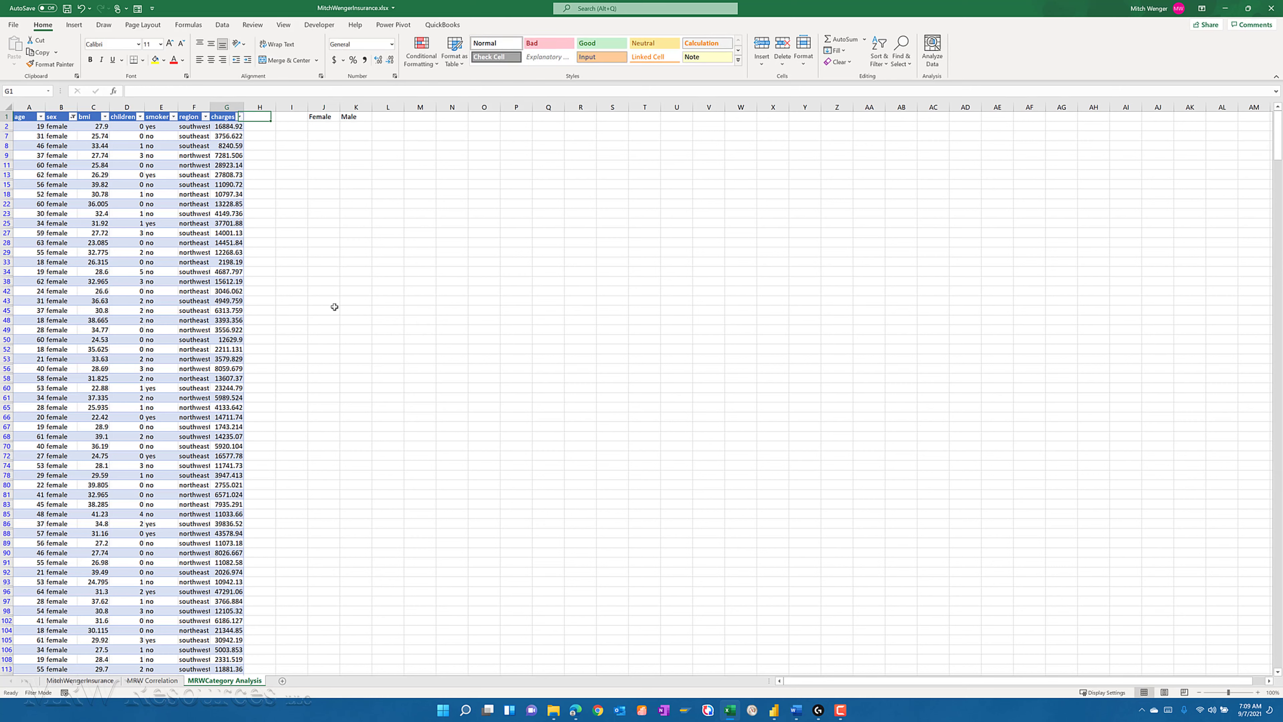
pyautogui.press('Down')
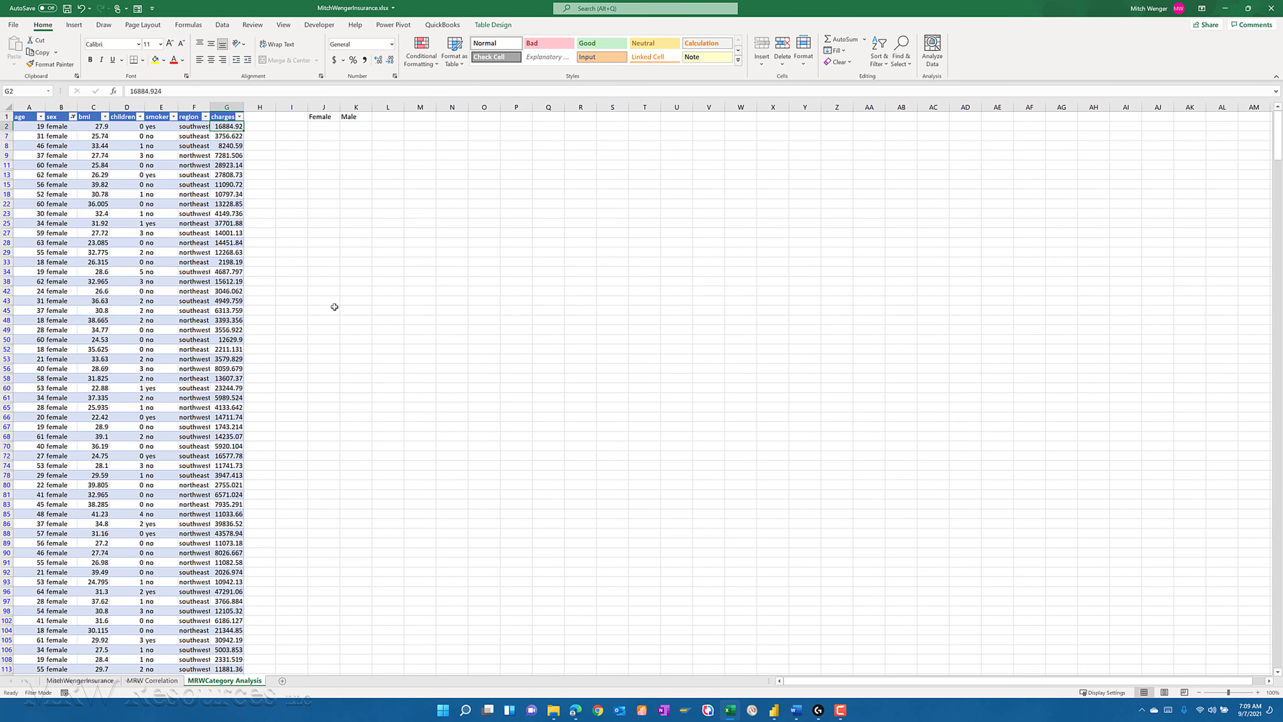
pyautogui.hotkey('ctrl', 'shift', 'Down')
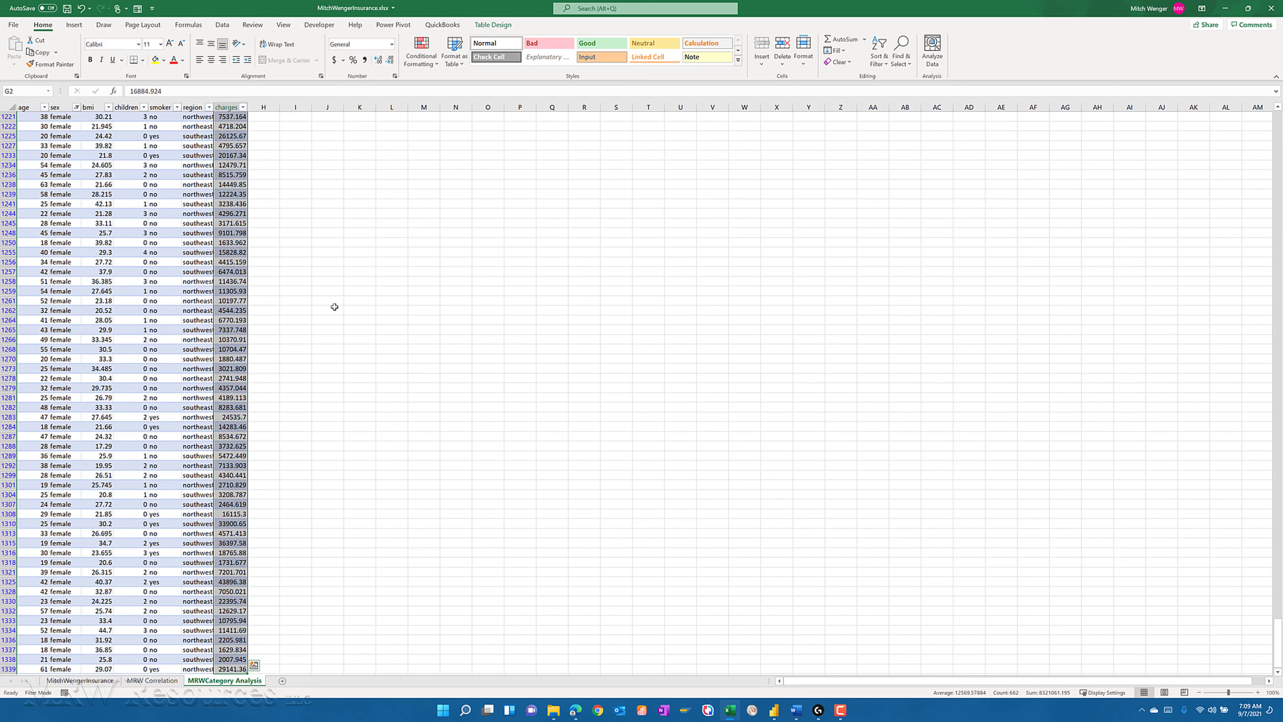
pyautogui.hotkey('ctrl', 'c')
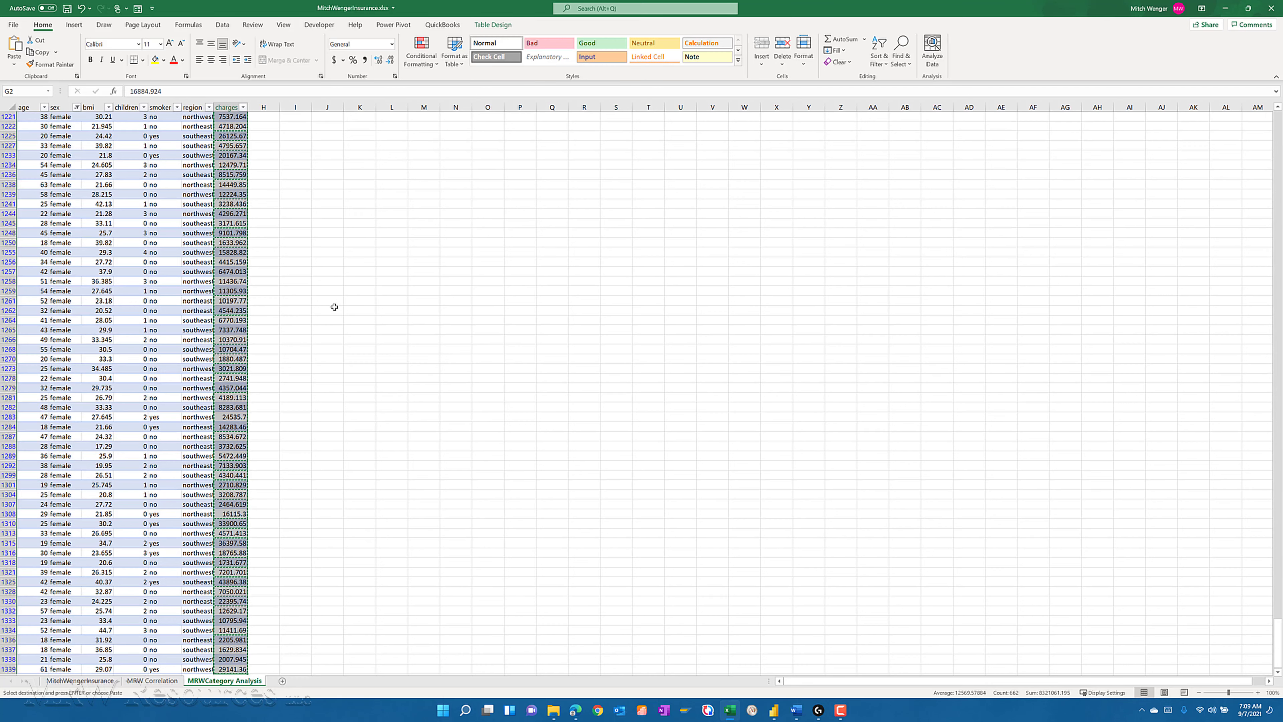
# - Paste the copied charges as values under the Female heading from J2, check the column's end and return to A1
pyautogui.hotkey('ctrl', 'Up')
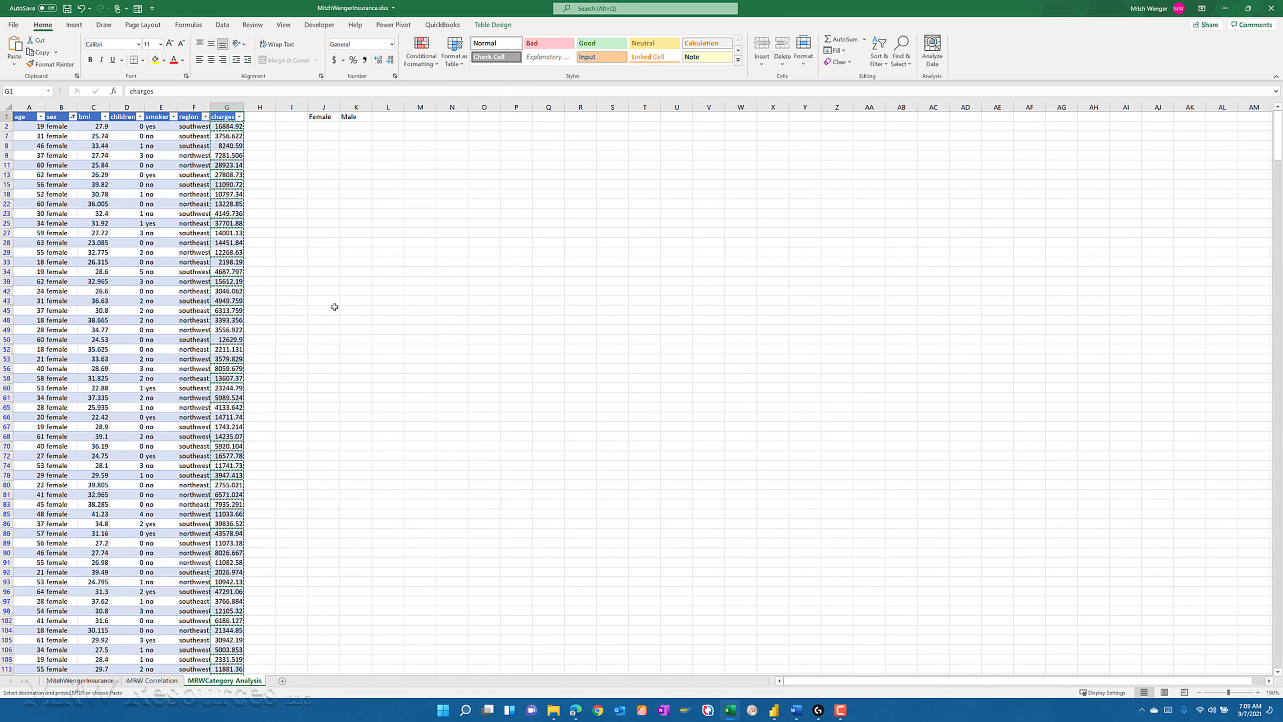
pyautogui.press('Right')
pyautogui.press('Right')
pyautogui.press('Right')
pyautogui.press('Down')
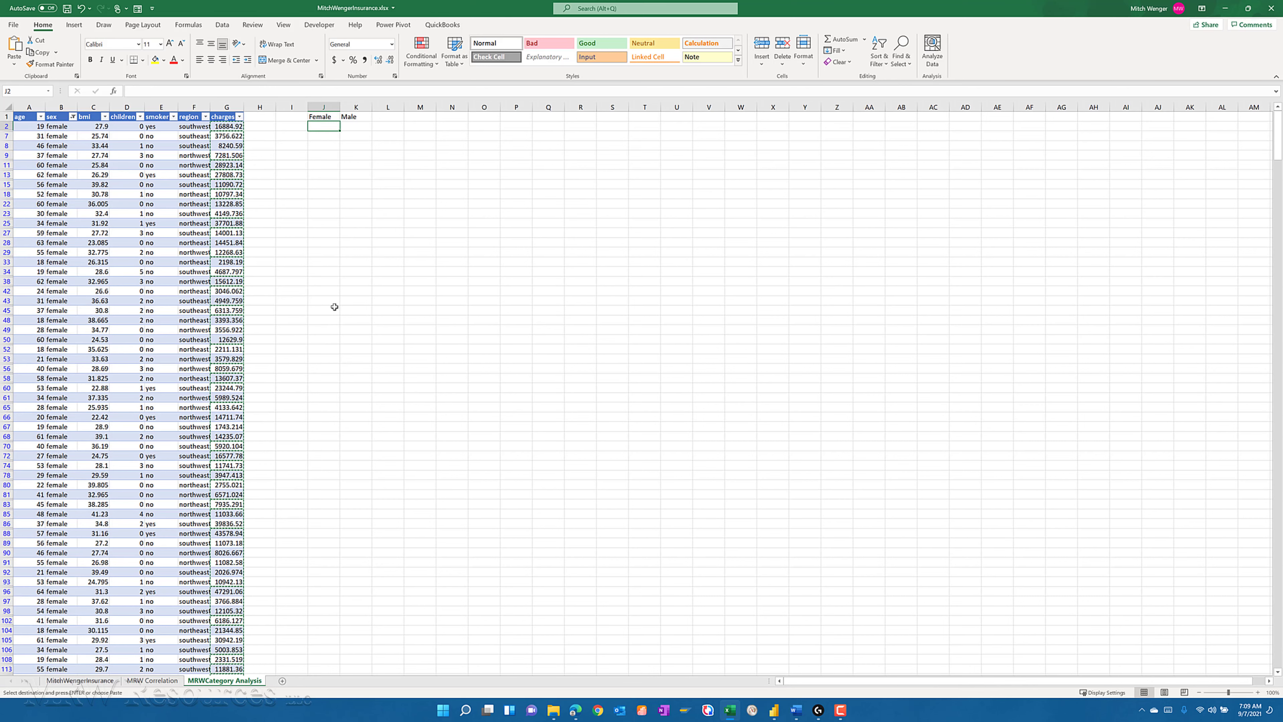
pyautogui.click(14, 63)
pyautogui.click(10, 135)
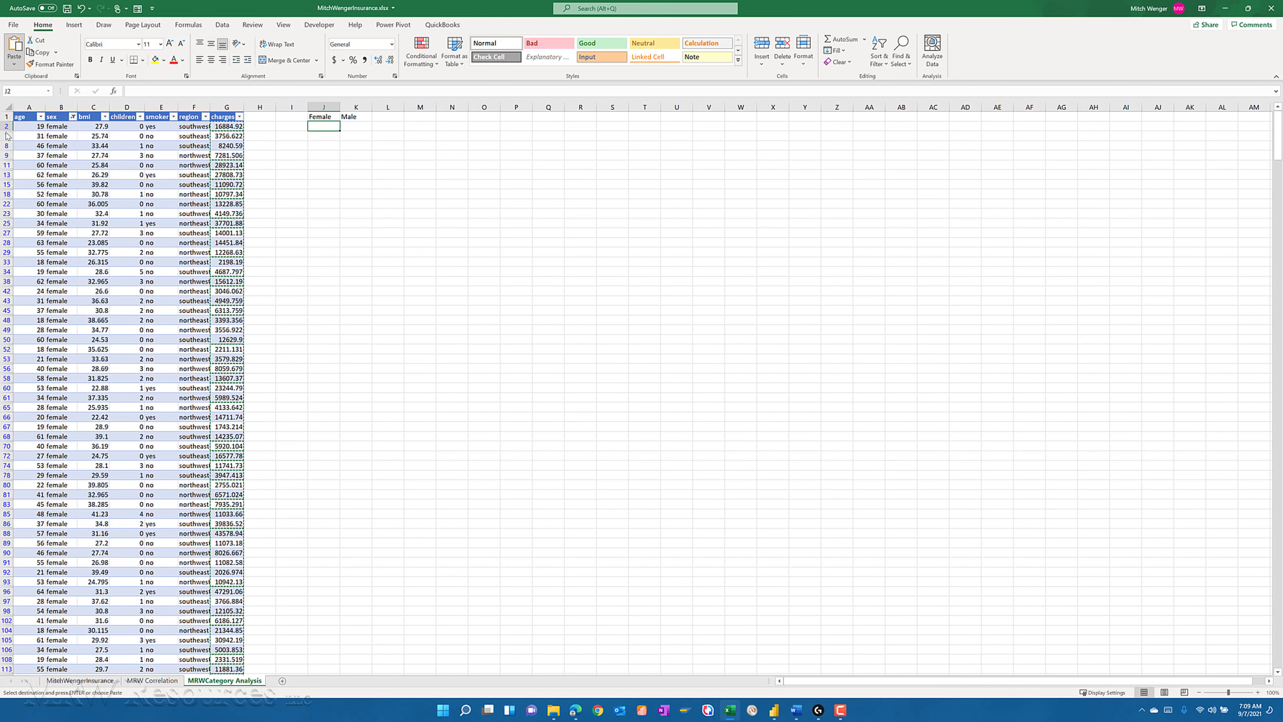
pyautogui.press('Down')
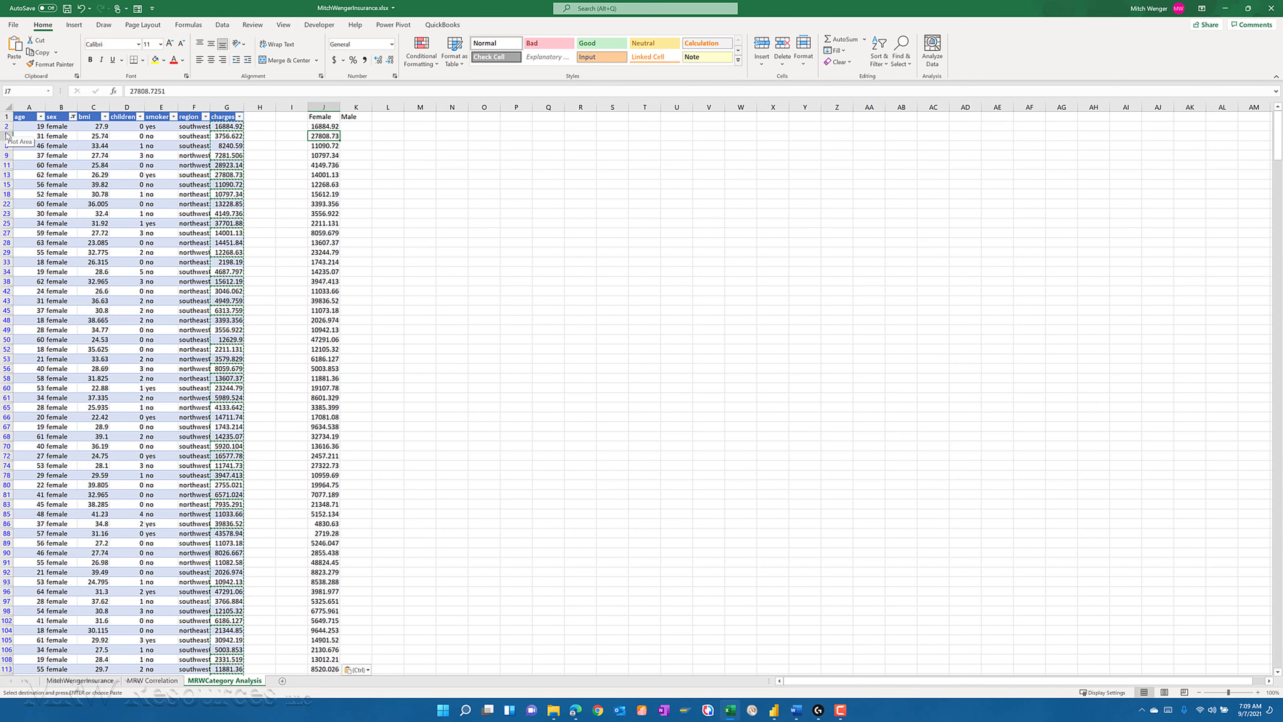
pyautogui.hotkey('ctrl', 'Down')
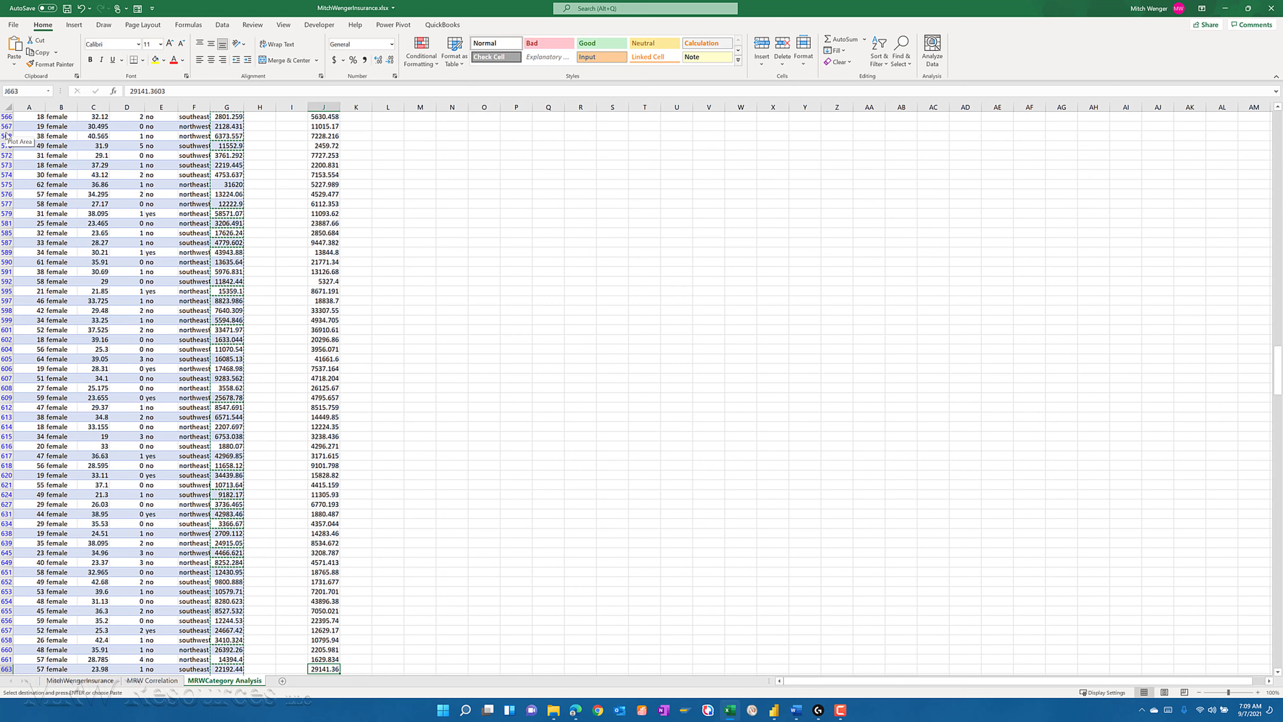
pyautogui.hotkey('ctrl', 'Home')
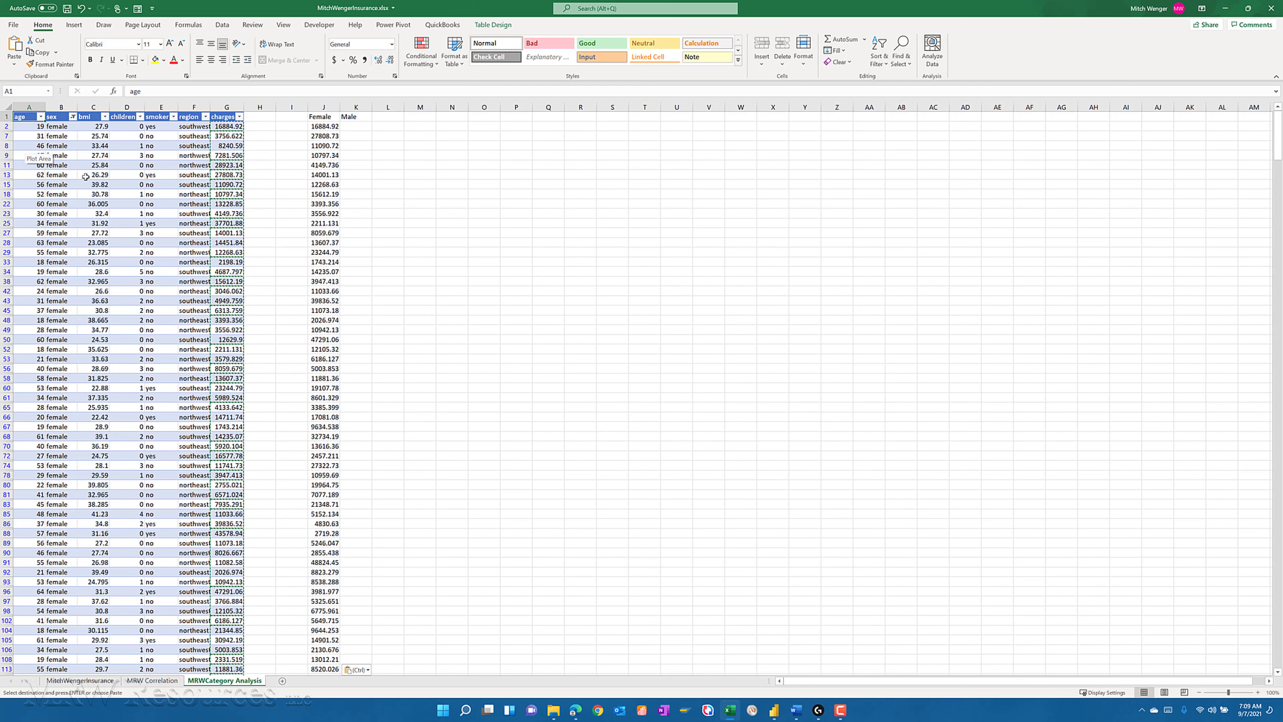
# - Change the sex column filter to show only male rows
pyautogui.click(73, 116)
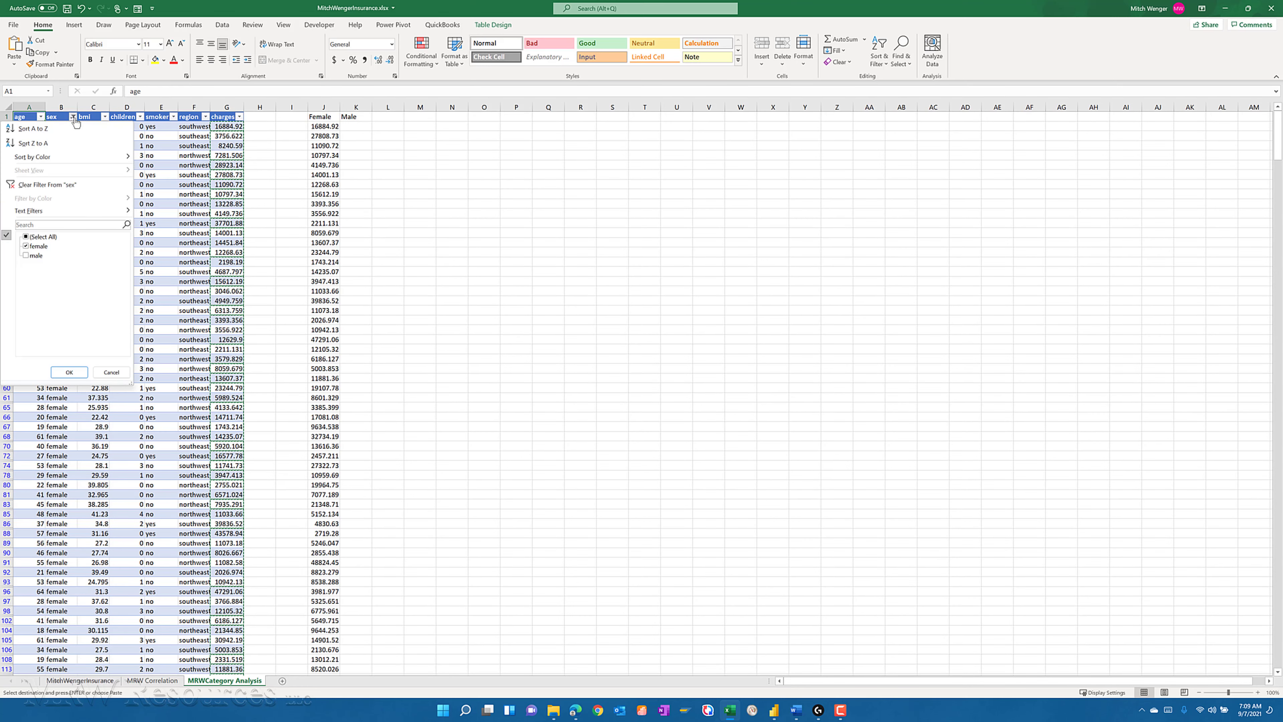
pyautogui.click(26, 247)
pyautogui.click(26, 255)
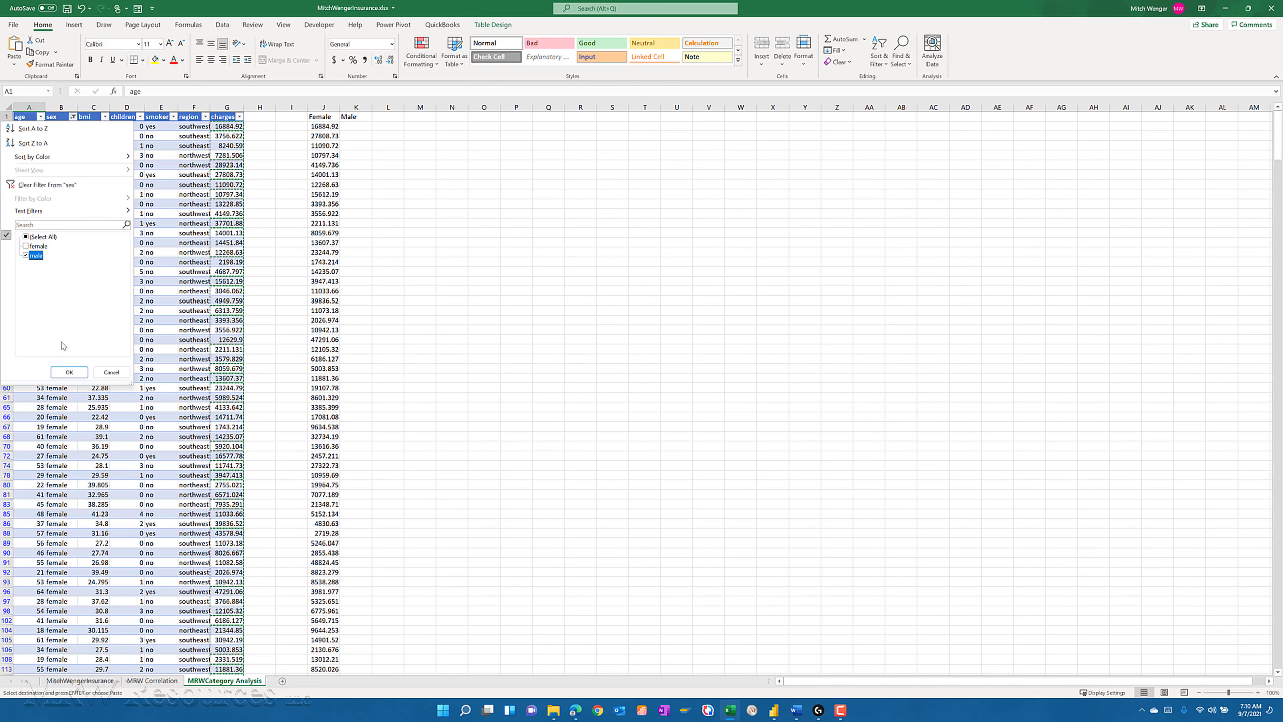
pyautogui.click(69, 373)
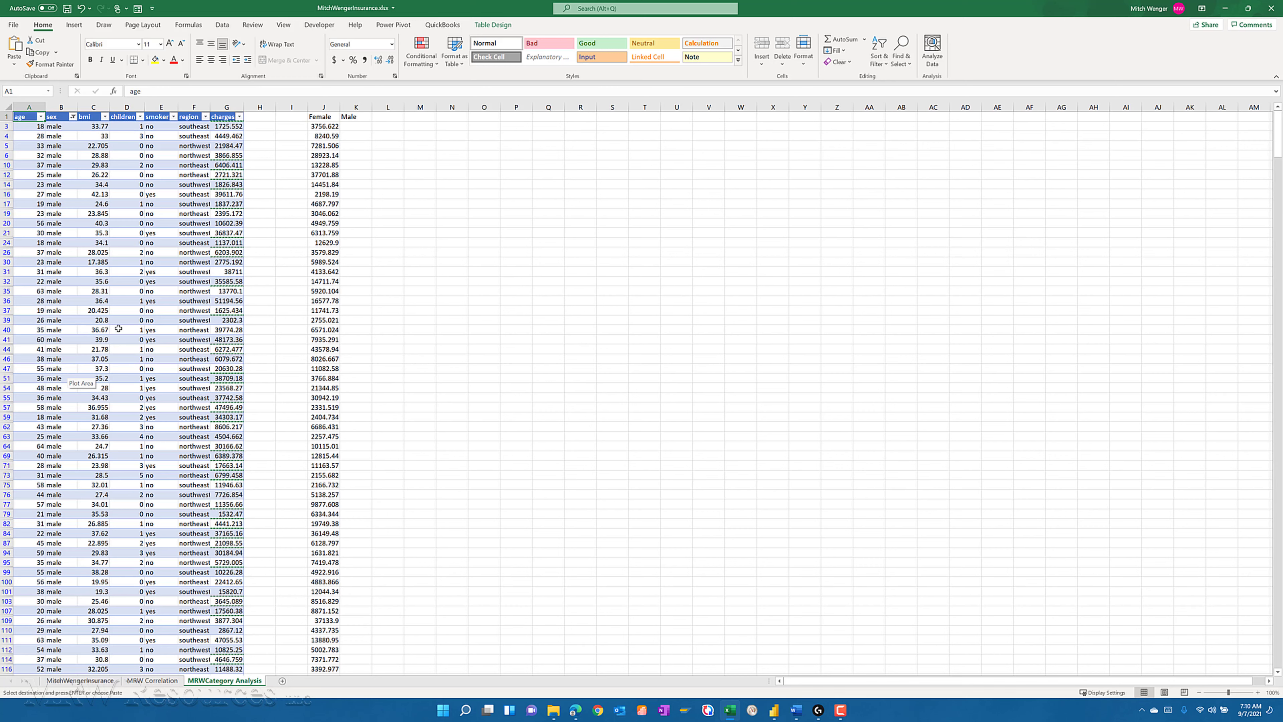
# - Copy the filtered male values of the charges column, from G3 down to the table's last row
pyautogui.click(187, 164)
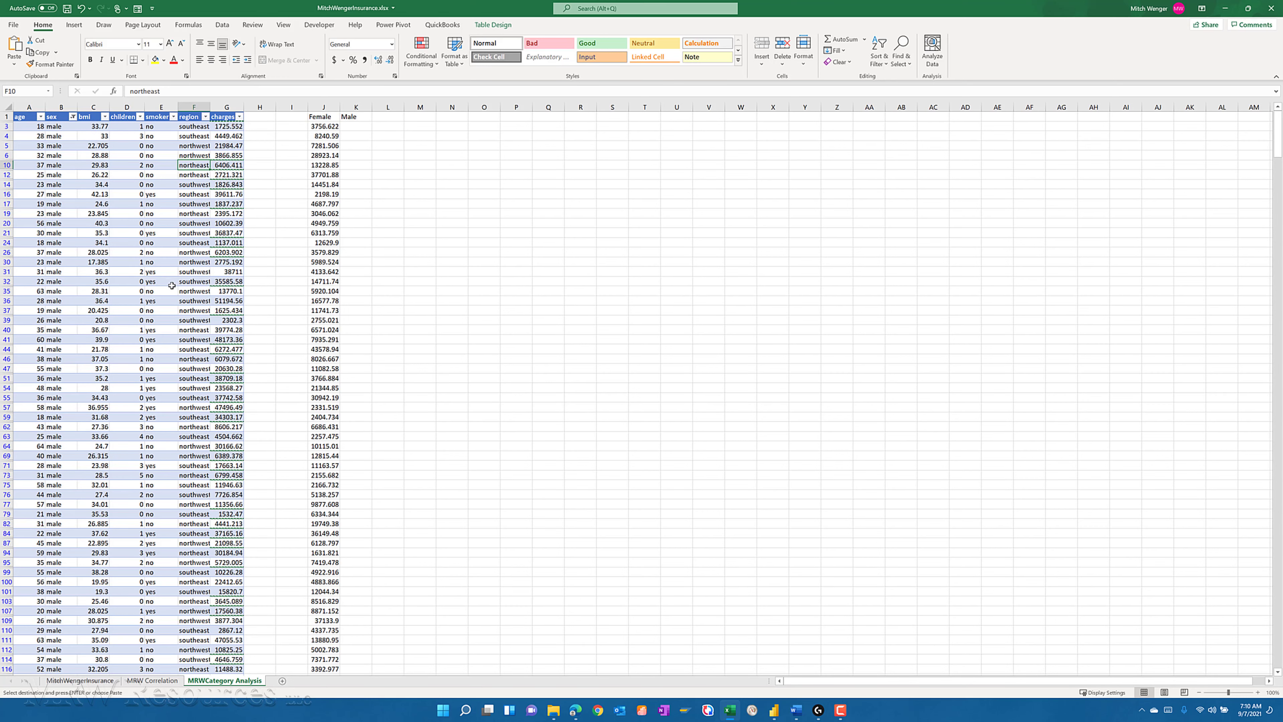
pyautogui.hotkey('ctrl', 'Up')
pyautogui.press('Right')
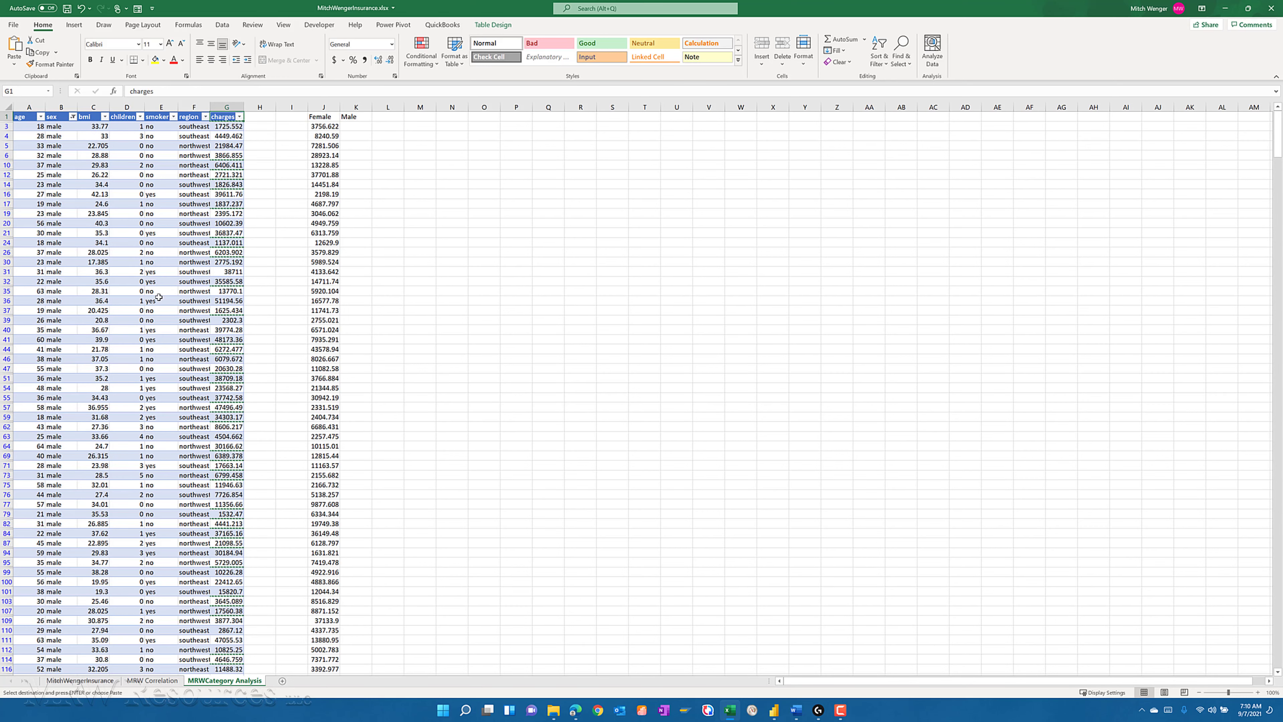
pyautogui.press('Down')
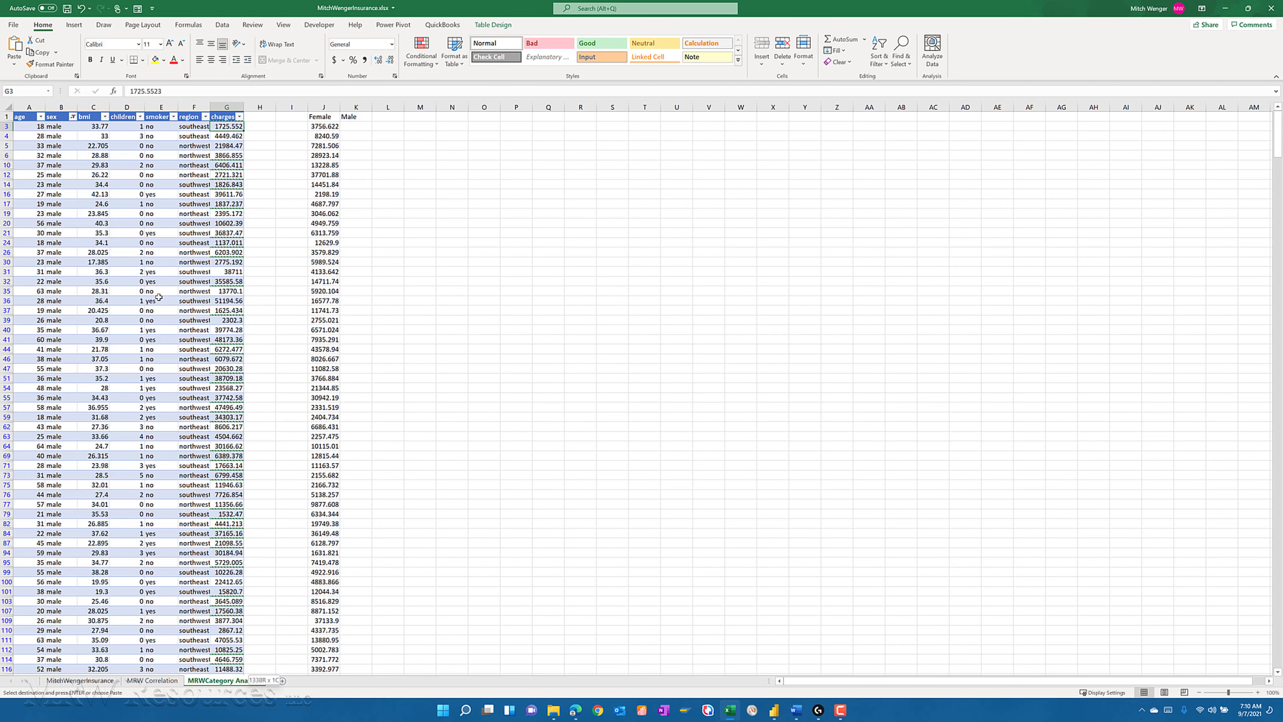
pyautogui.hotkey('ctrl', 'shift', 'Down')
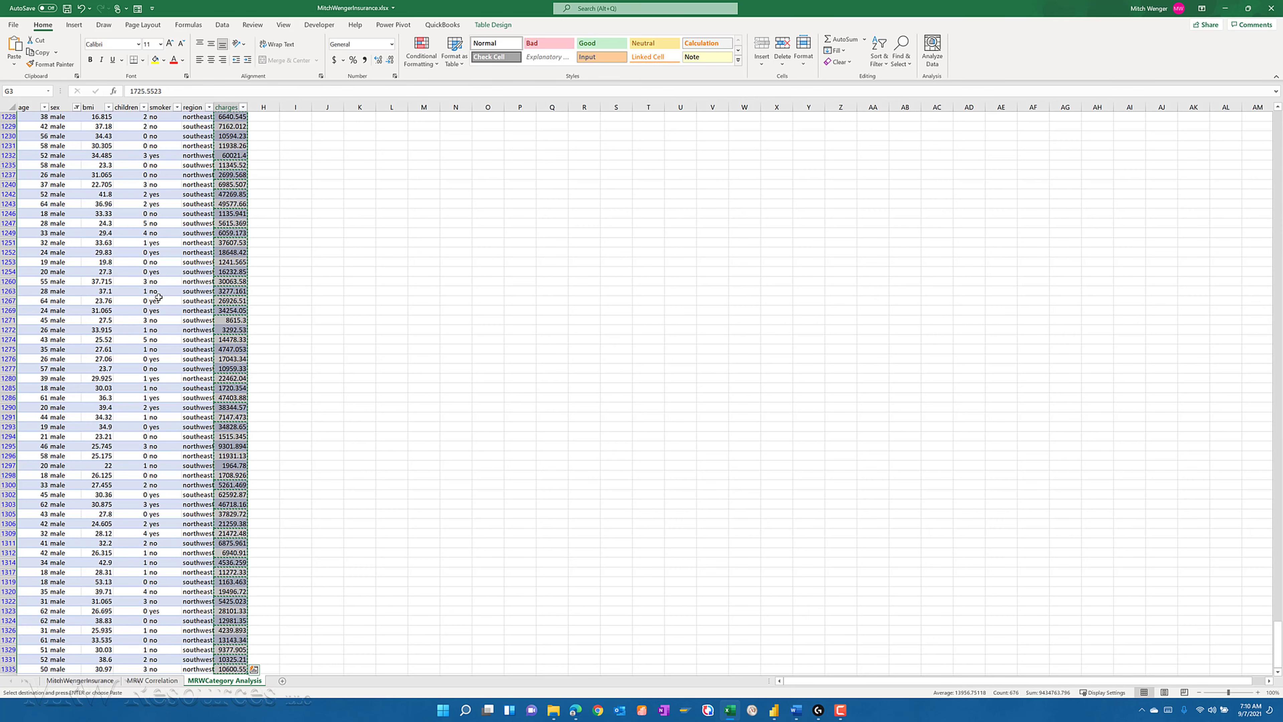
# - Paste the copied male charges as values under the Male heading, starting at cell K3
pyautogui.hotkey('ctrl', 'Up')
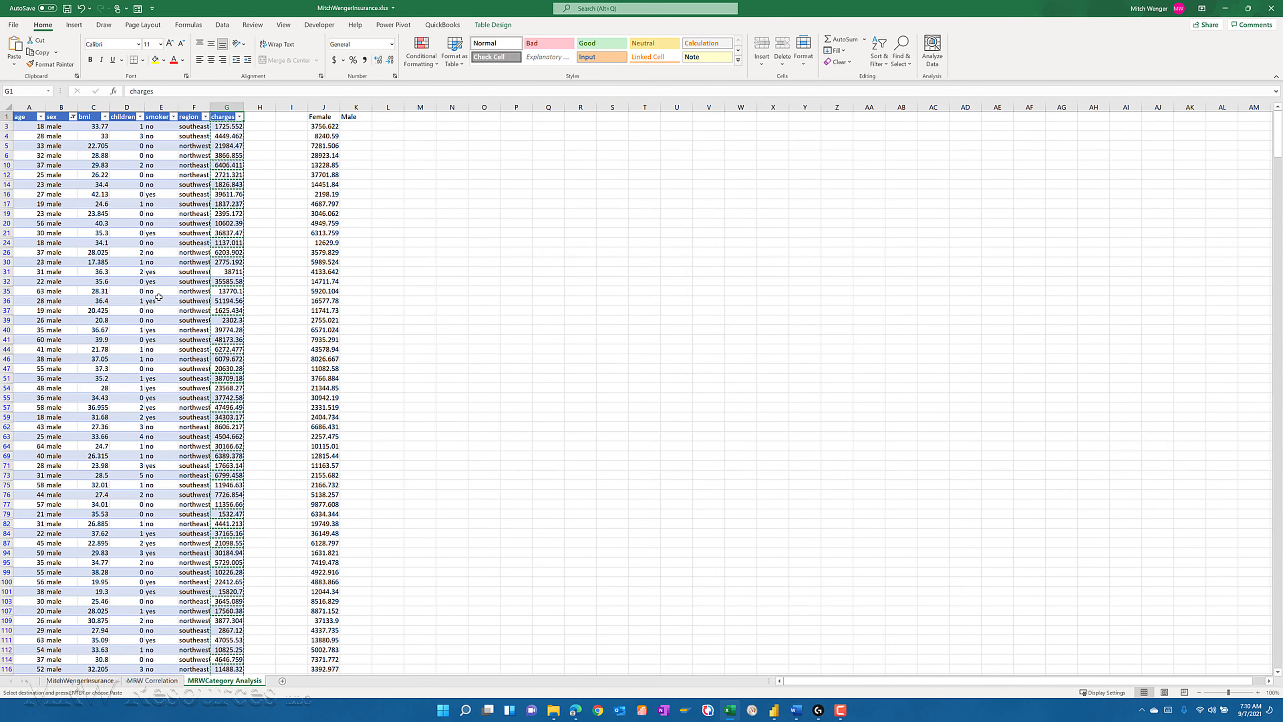
pyautogui.press('Right')
pyautogui.press('Right')
pyautogui.press('Right')
pyautogui.press('Right')
pyautogui.press('Down')
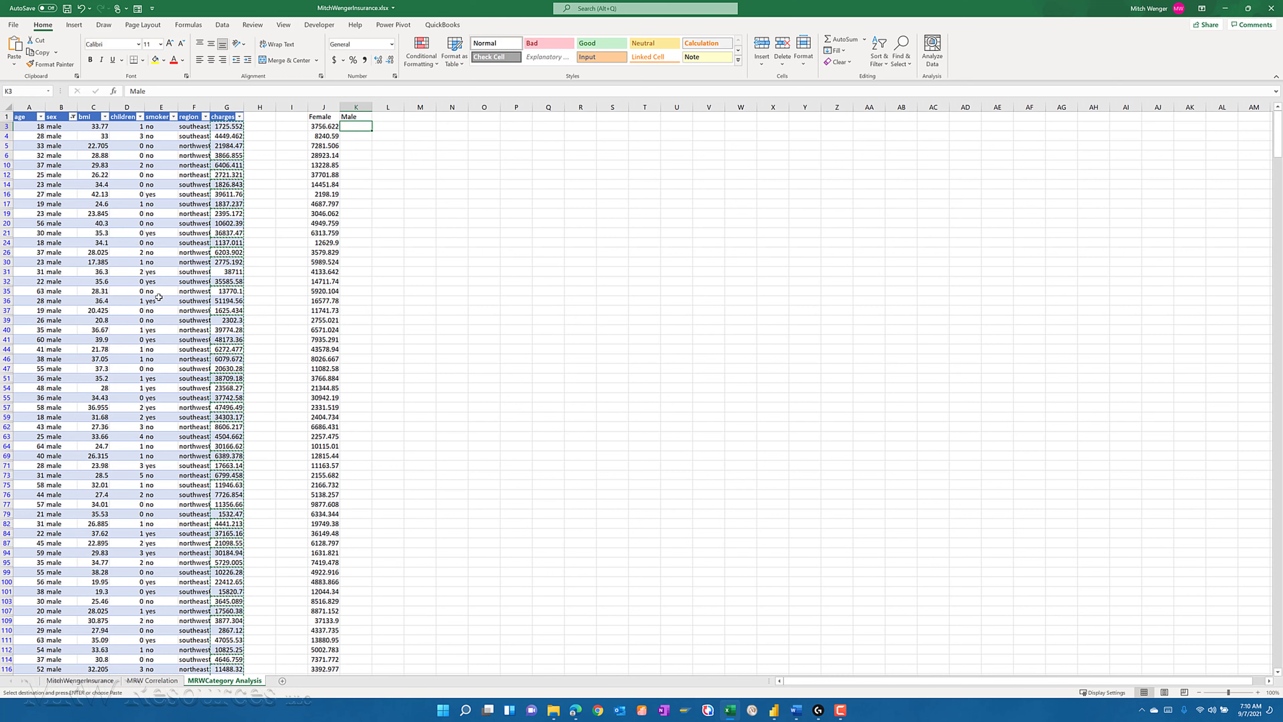
pyautogui.click(14, 61)
pyautogui.click(11, 137)
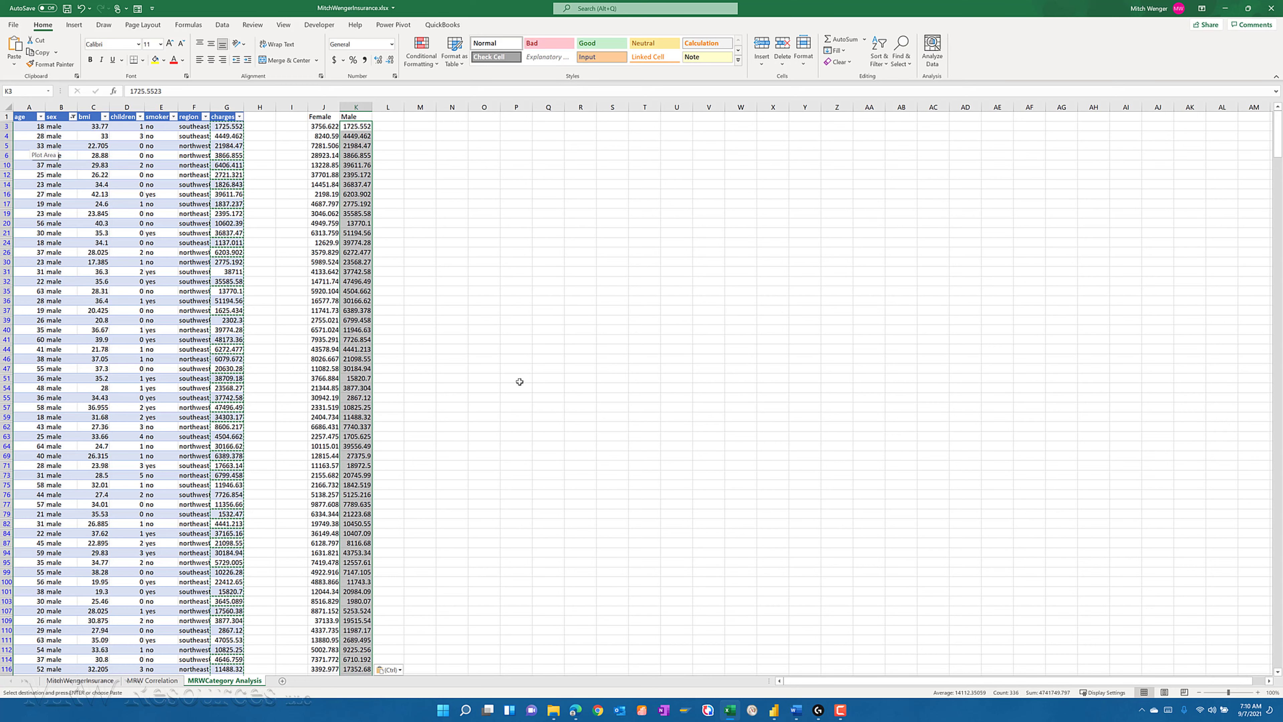
pyautogui.press('Up')
pyautogui.press('Right')
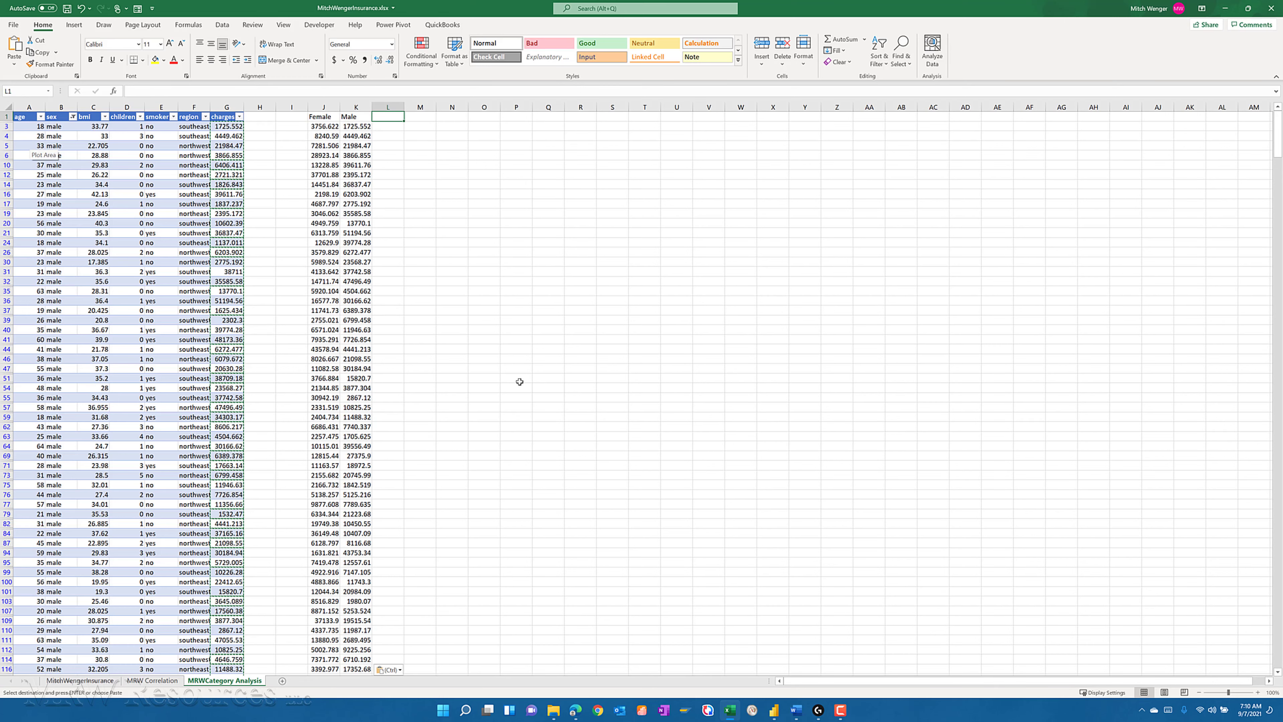
pyautogui.press('Down')
pyautogui.press('Right')
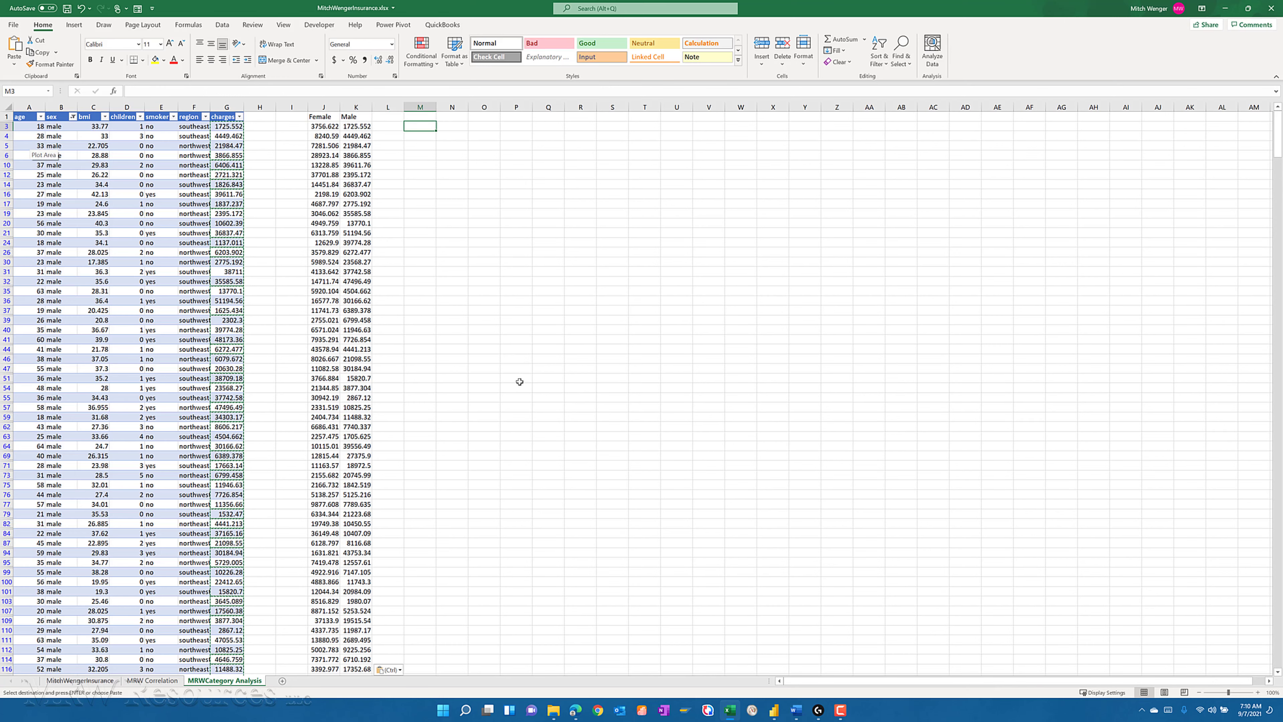
pyautogui.write('=t')
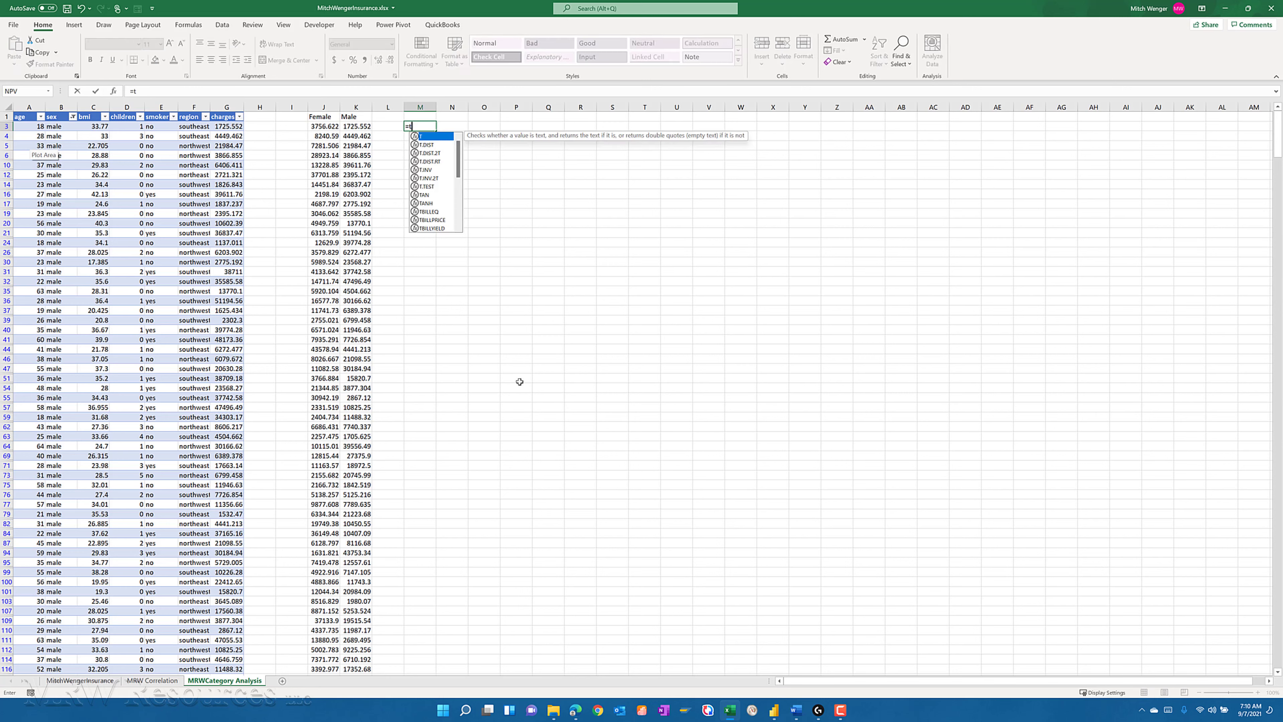
pyautogui.write('t')
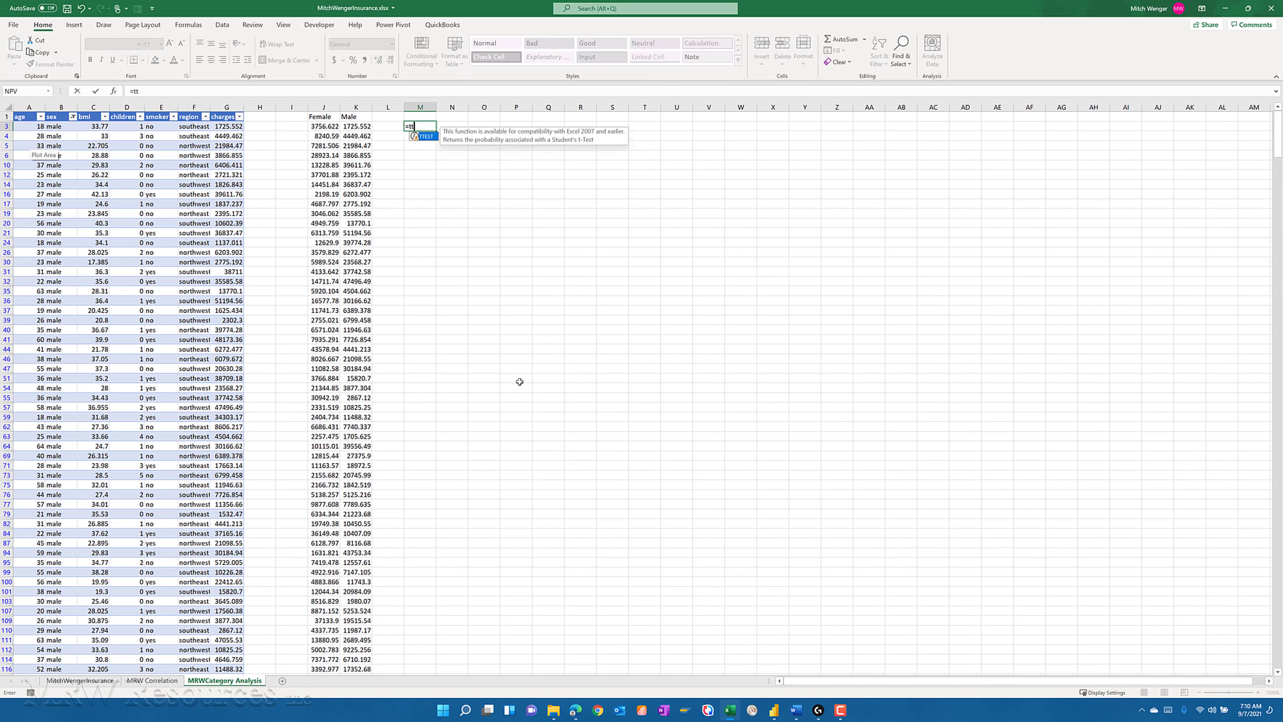
pyautogui.press('BackSpace')
pyautogui.press('BackSpace')
pyautogui.press('BackSpace')
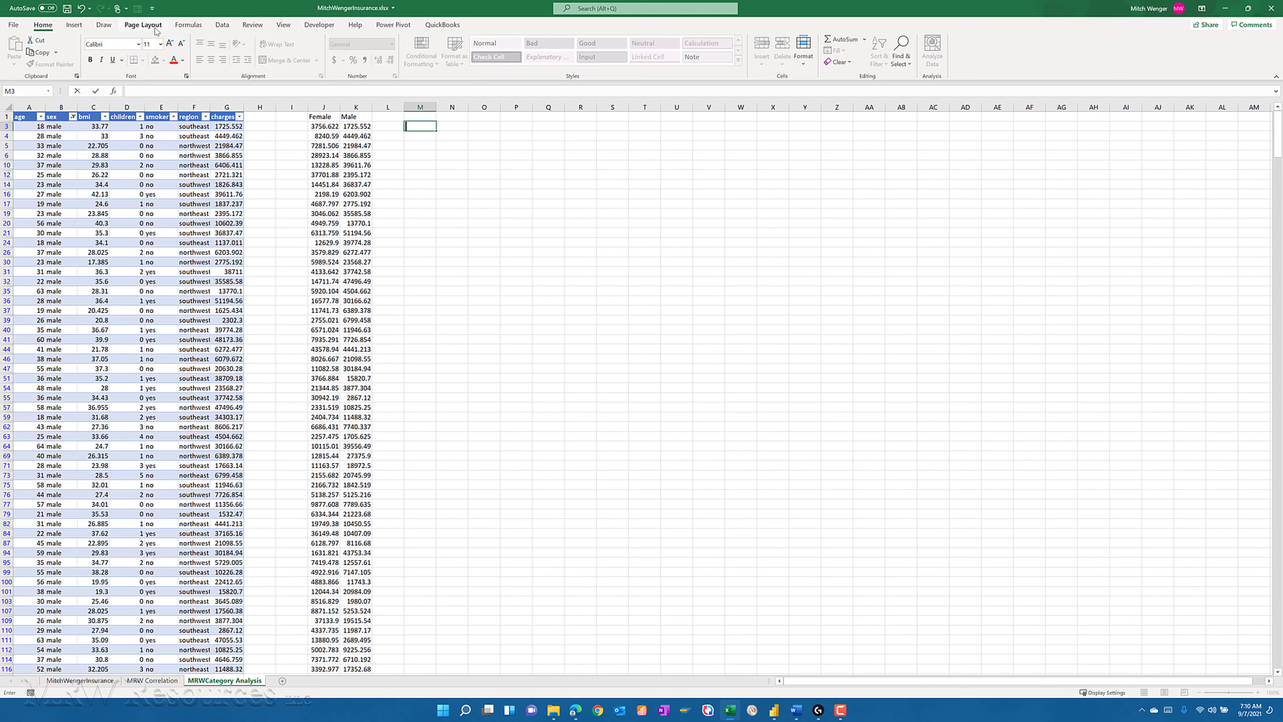
# - Open the Data Analysis tool "t-Test: Two-Sample Assuming Unequal Variances"
pyautogui.click(222, 26)
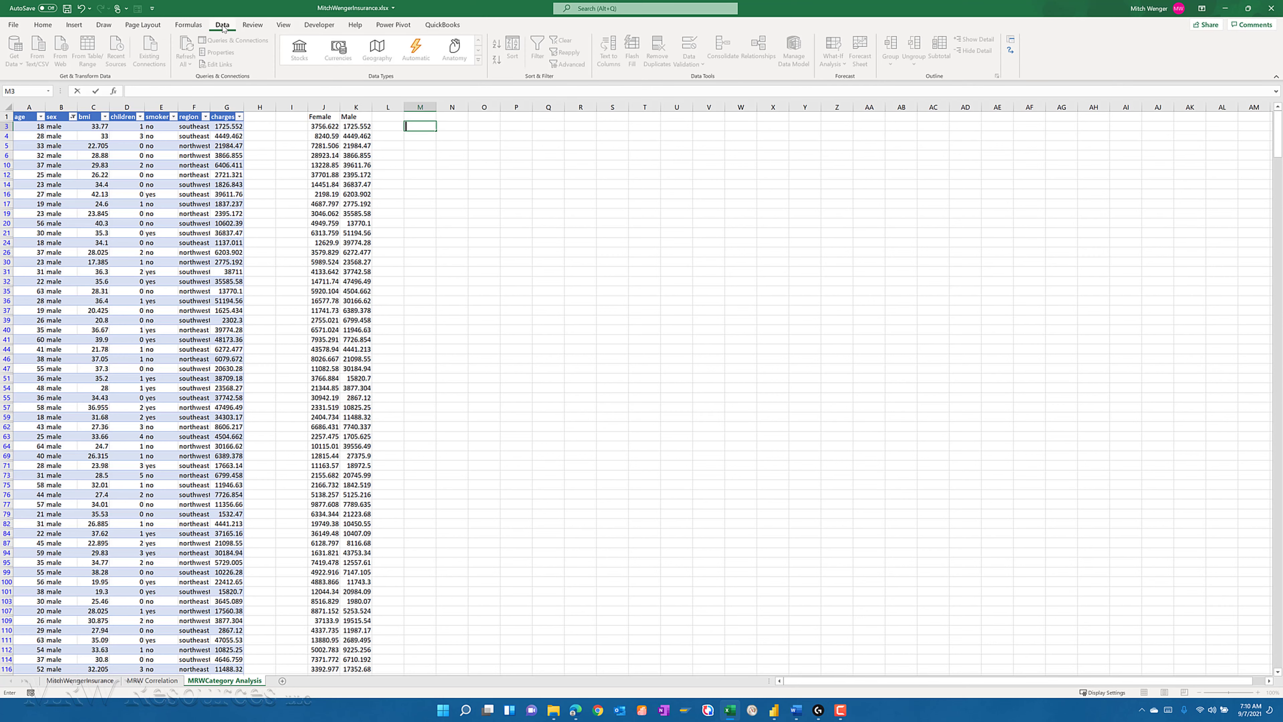
pyautogui.click(1010, 40)
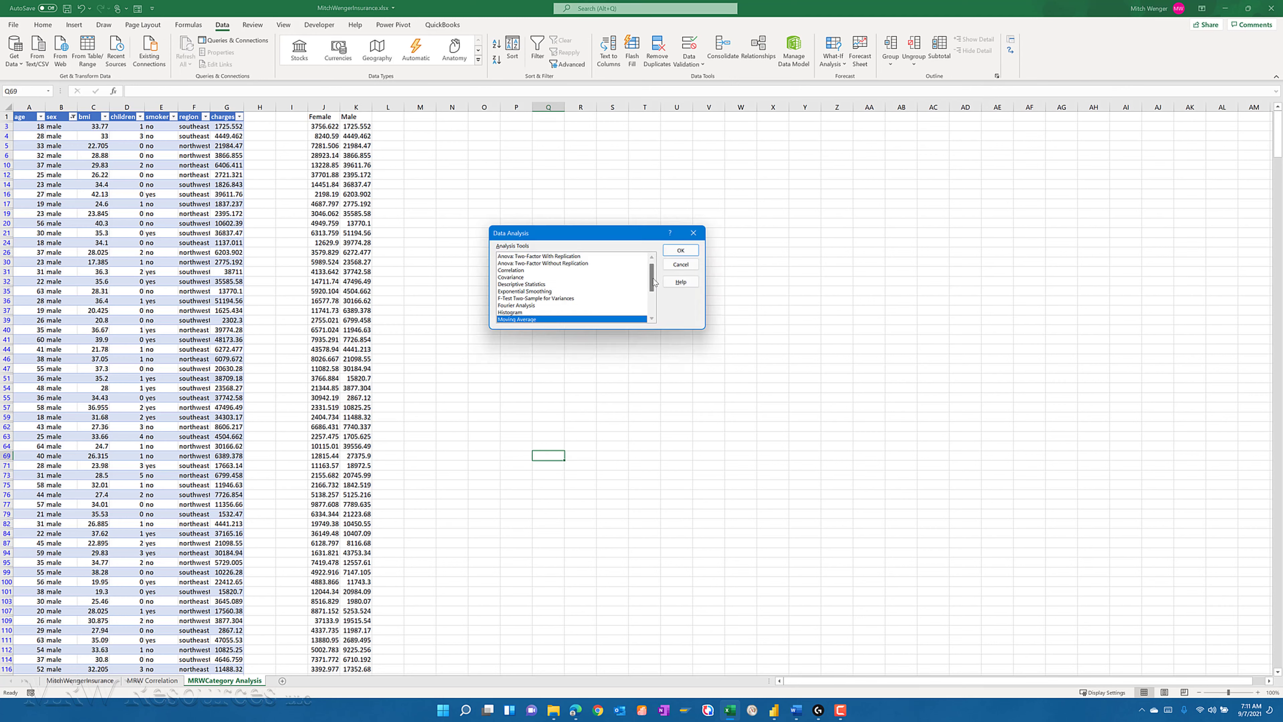
pyautogui.moveTo(653, 286); pyautogui.dragTo(652, 307)
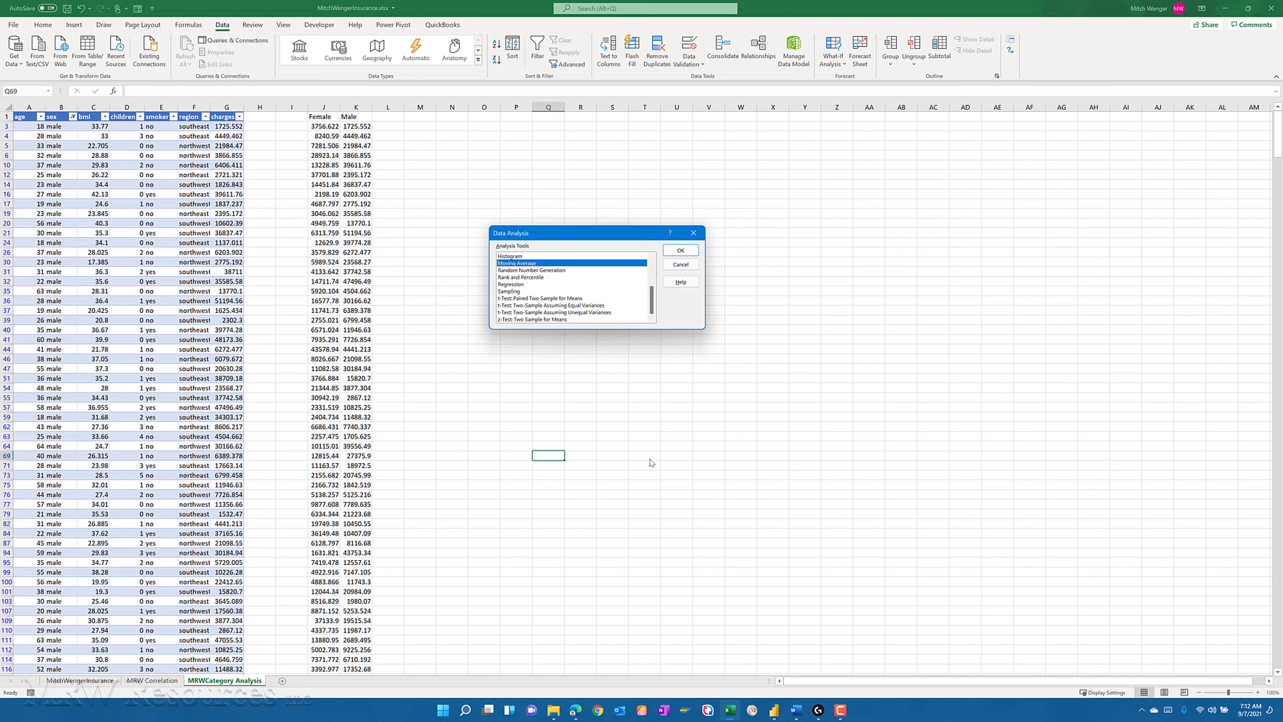
pyautogui.click(579, 313)
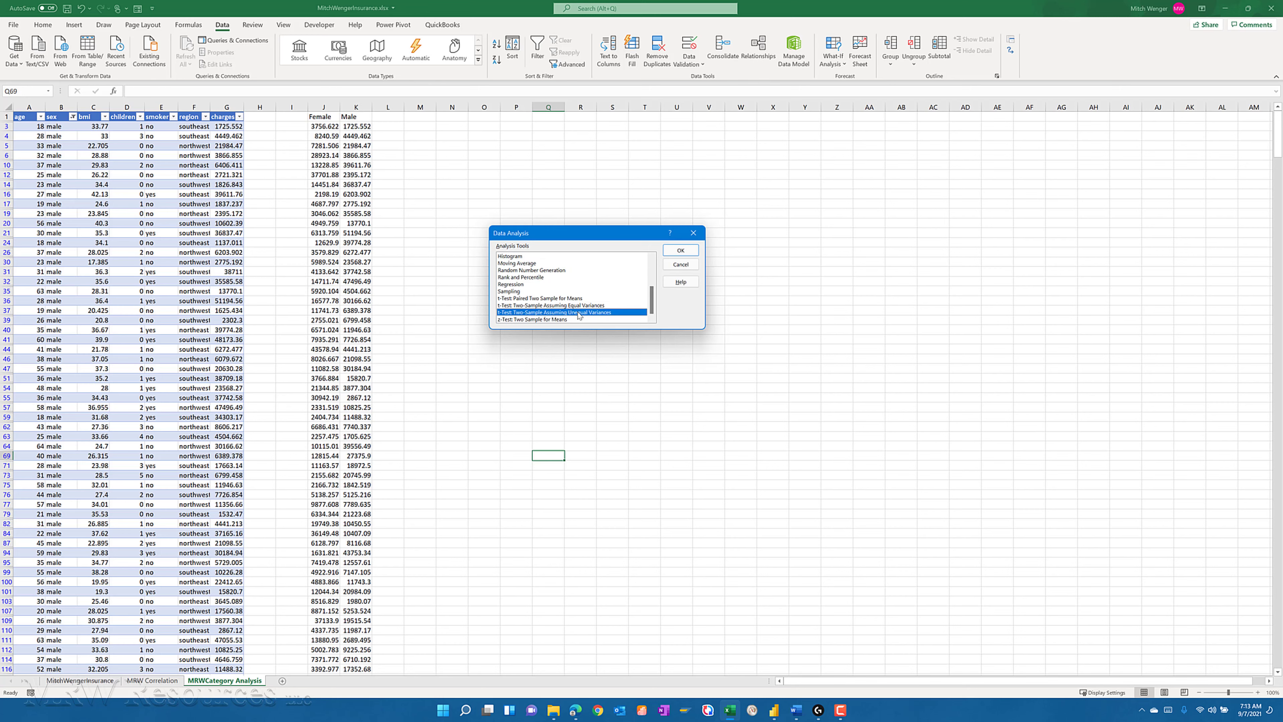
pyautogui.click(677, 251)
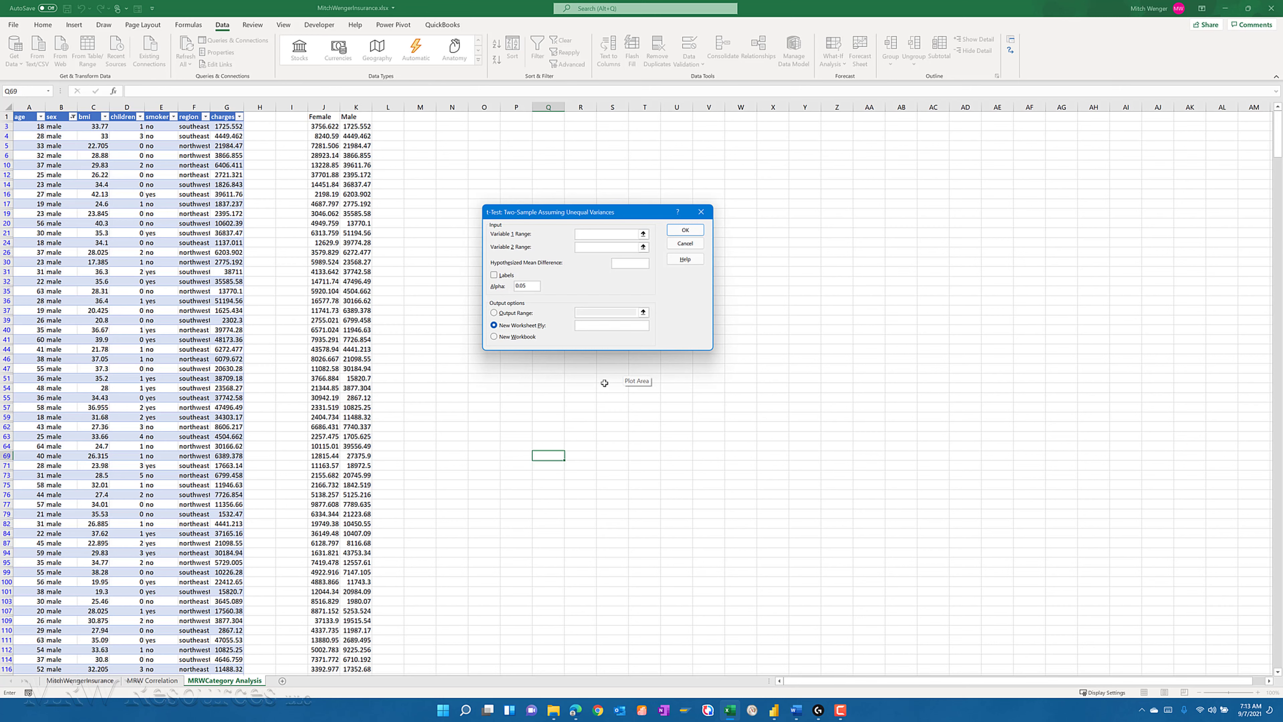
# - Set the t-test's Variable 1 range to the Female column J1:J662 and Variable 2 range to the Male column K1:K677
pyautogui.click(317, 114)
pyautogui.hotkey('ctrl', 'shift', 'Down')
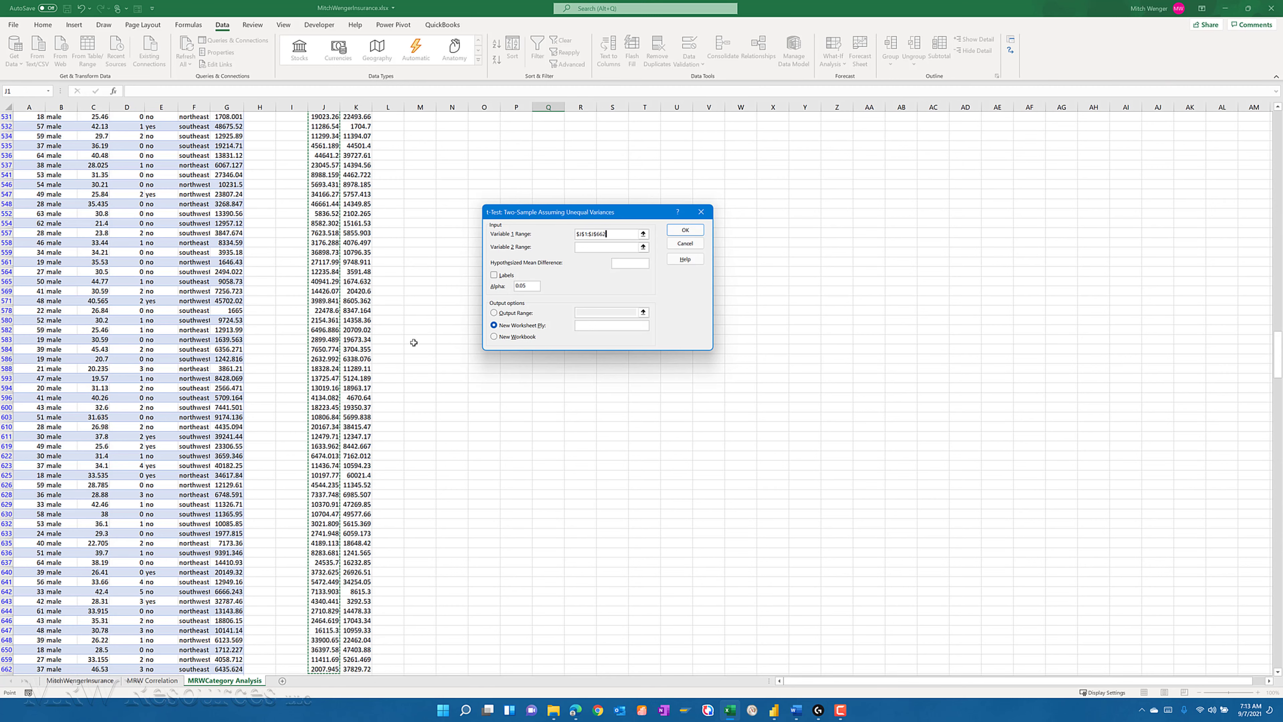
pyautogui.click(583, 249)
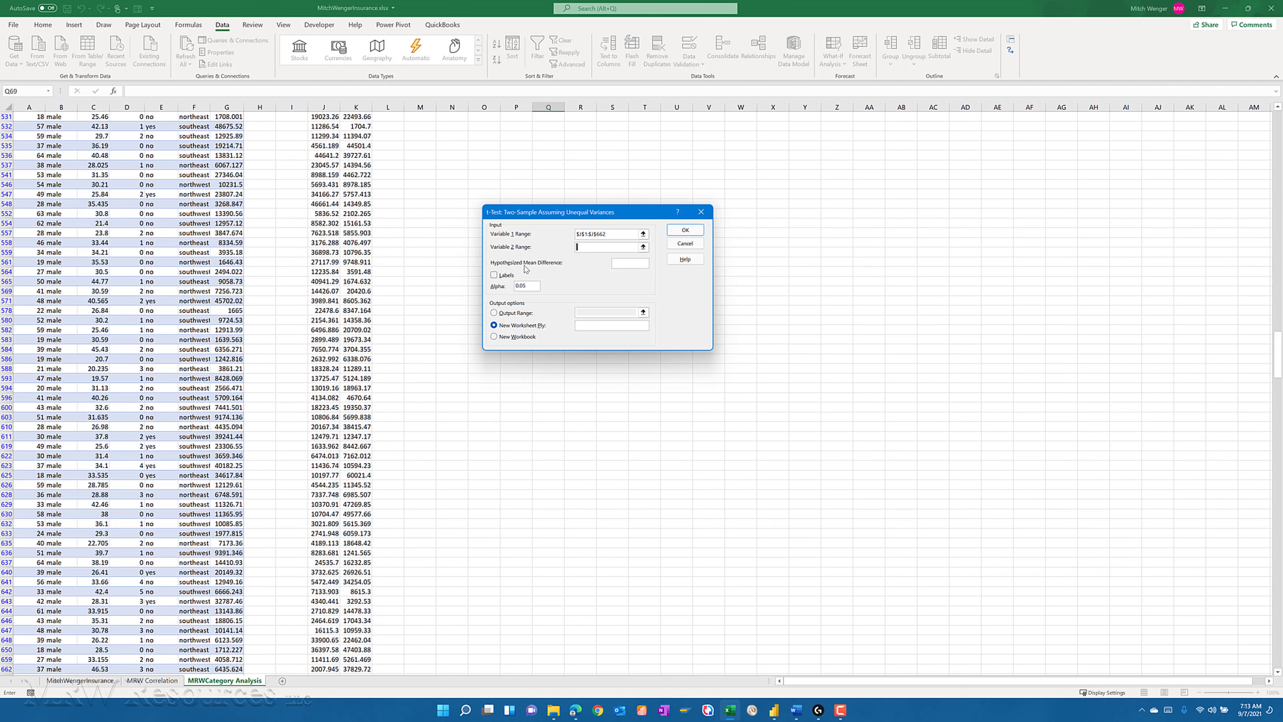
pyautogui.click(362, 273)
pyautogui.hotkey('ctrl', 'Up')
pyautogui.hotkey('ctrl', 'shift', 'Down')
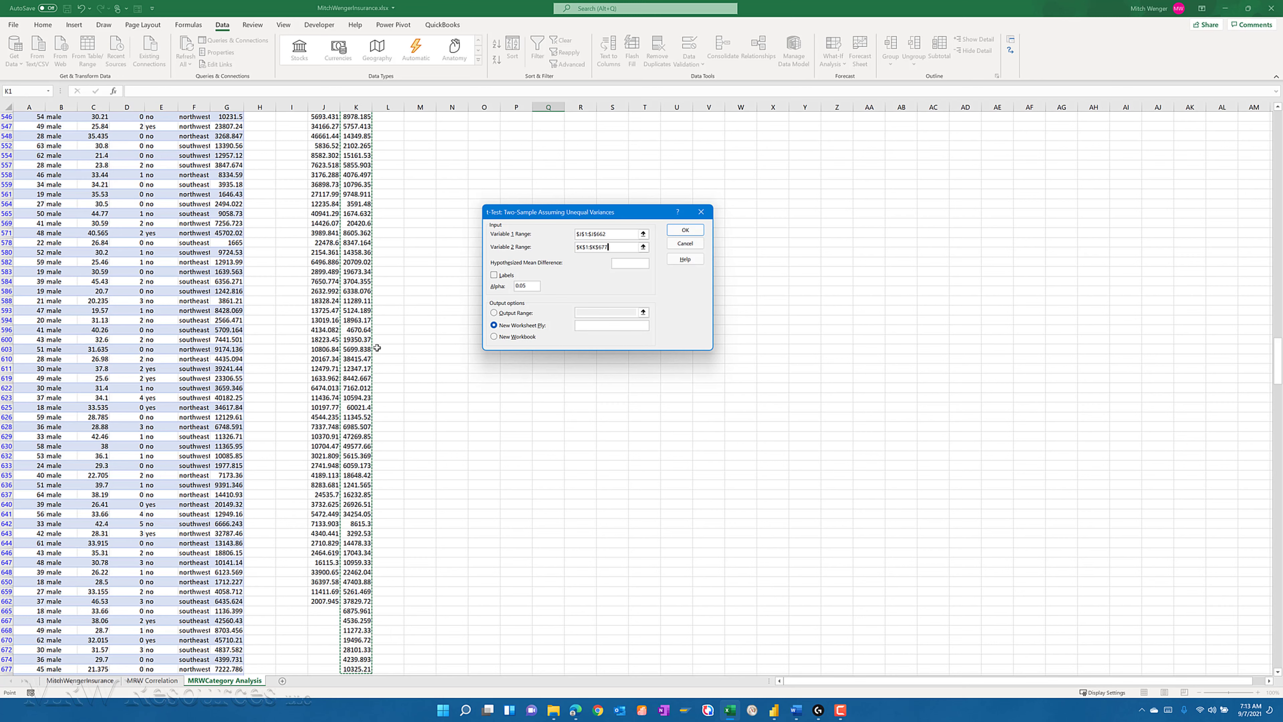
# - Run the t-test with a hypothesized mean difference of 0 and labels included, placing the output at cell Y3
pyautogui.click(619, 263)
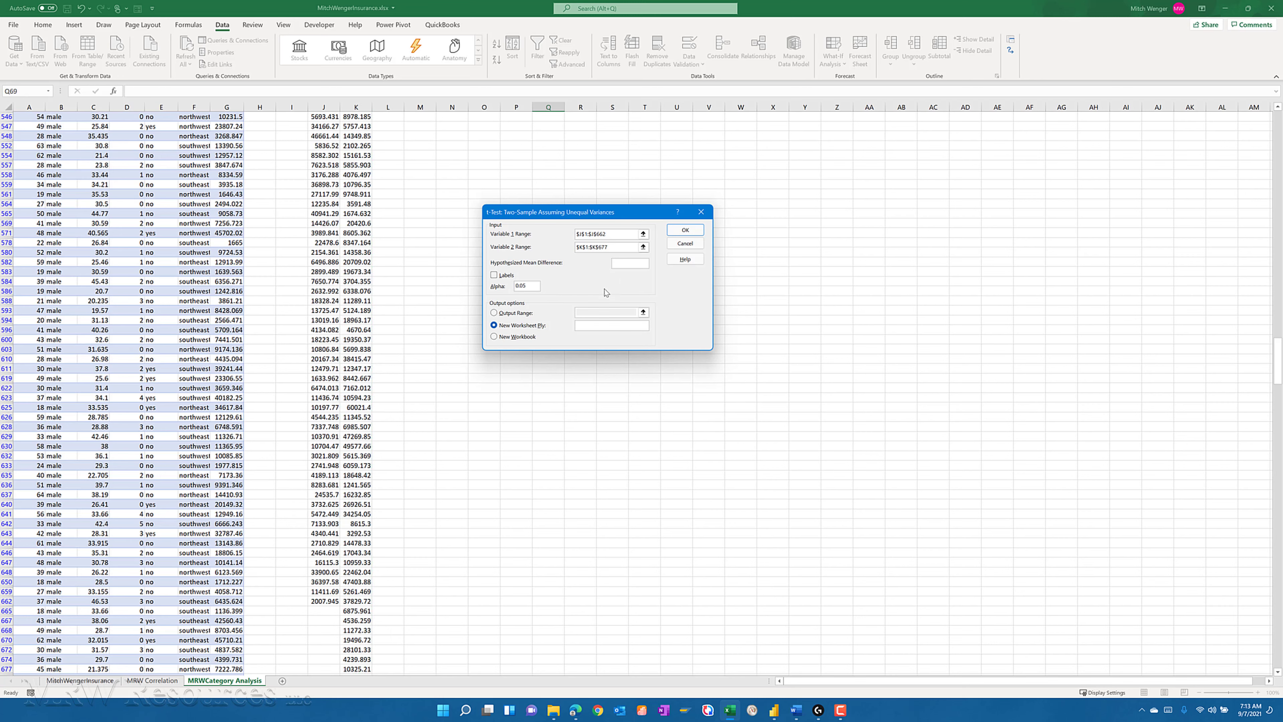
pyautogui.click(494, 275)
pyautogui.click(515, 313)
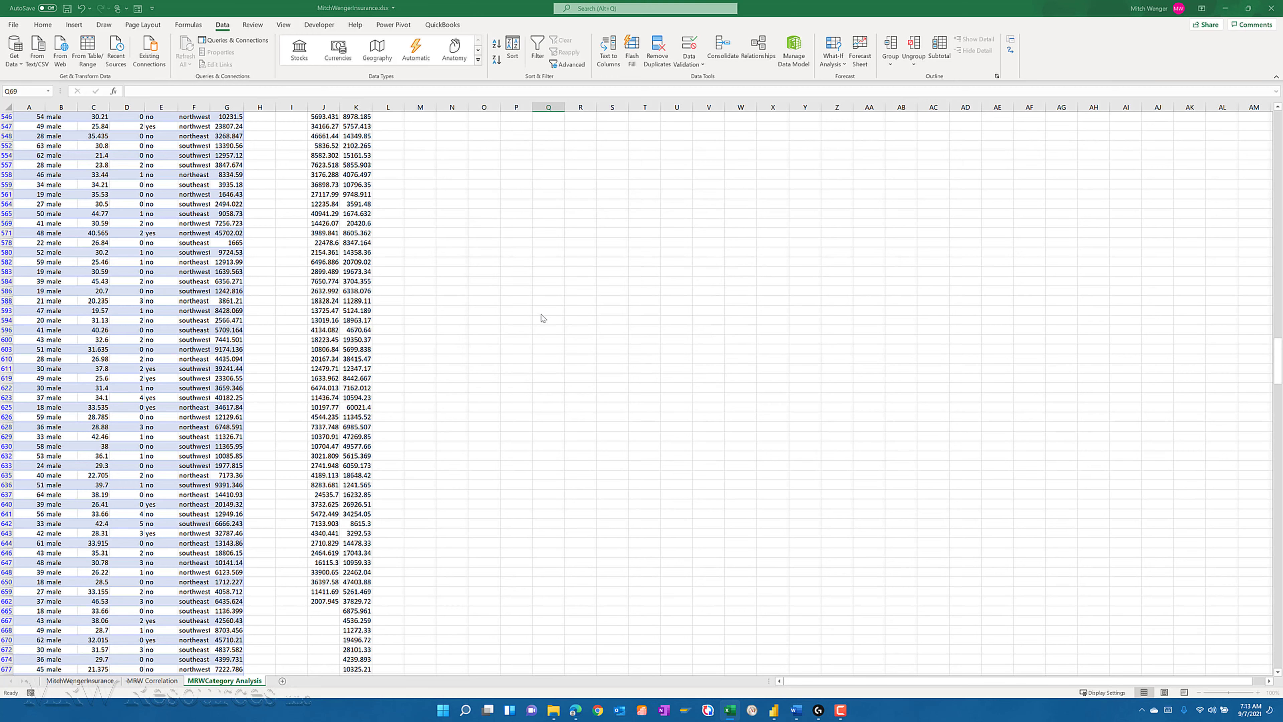
pyautogui.click(586, 309)
pyautogui.click(411, 147)
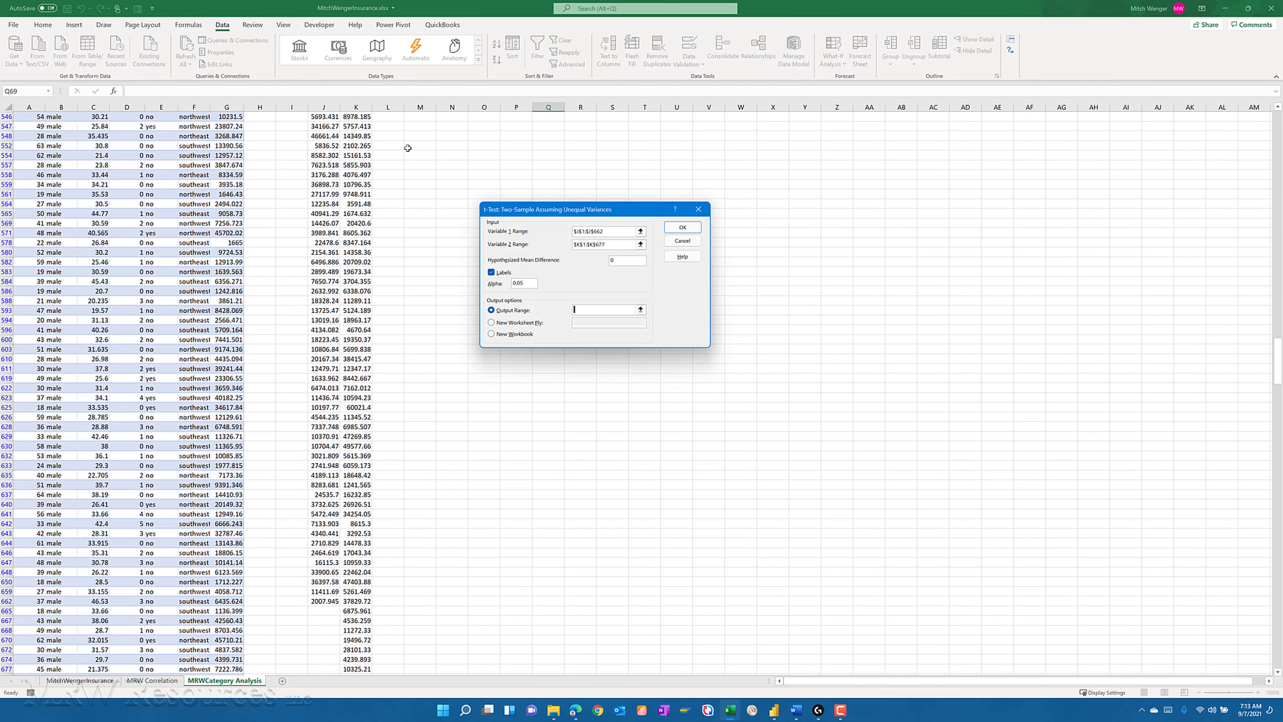
pyautogui.hotkey('ctrl', 'Up')
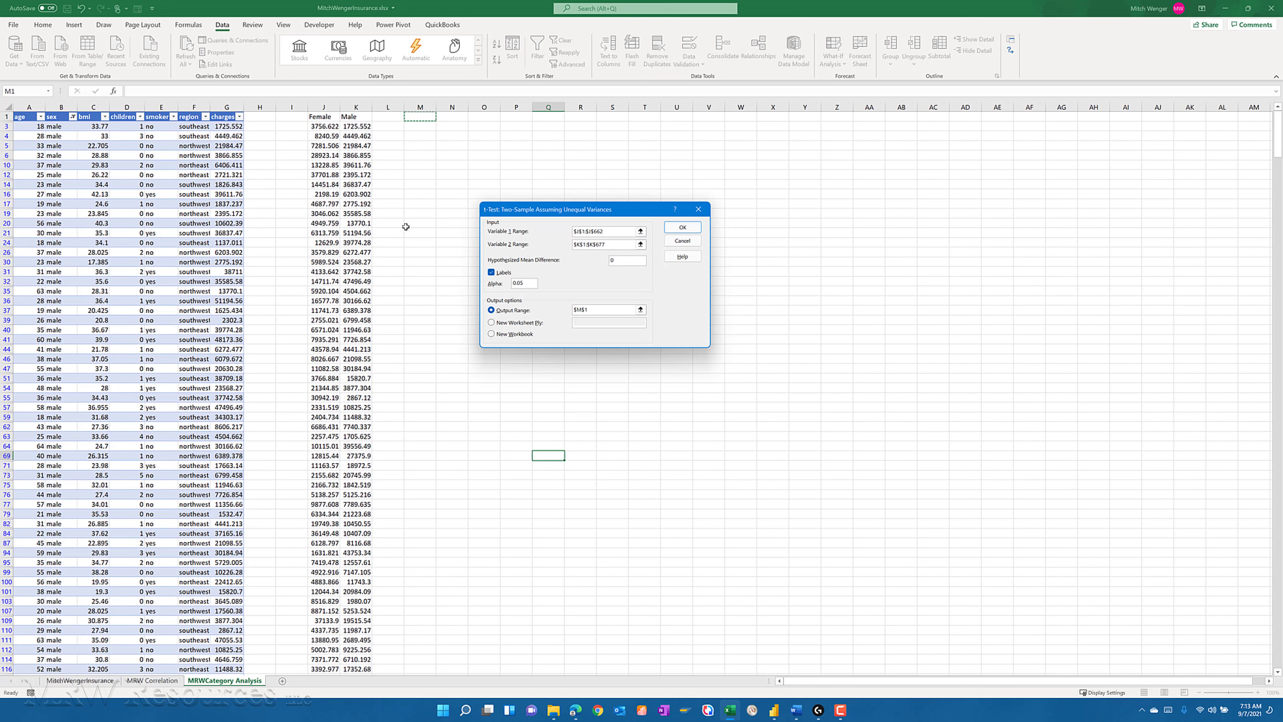
pyautogui.press('Down')
pyautogui.press('Right')
pyautogui.press('Right')
pyautogui.press('Right')
pyautogui.press('Right')
pyautogui.press('Right')
pyautogui.press('Right')
pyautogui.press('Right')
pyautogui.press('Right')
pyautogui.press('Right')
pyautogui.press('Right')
pyautogui.press('Right')
pyautogui.press('Right')
pyautogui.click(682, 228)
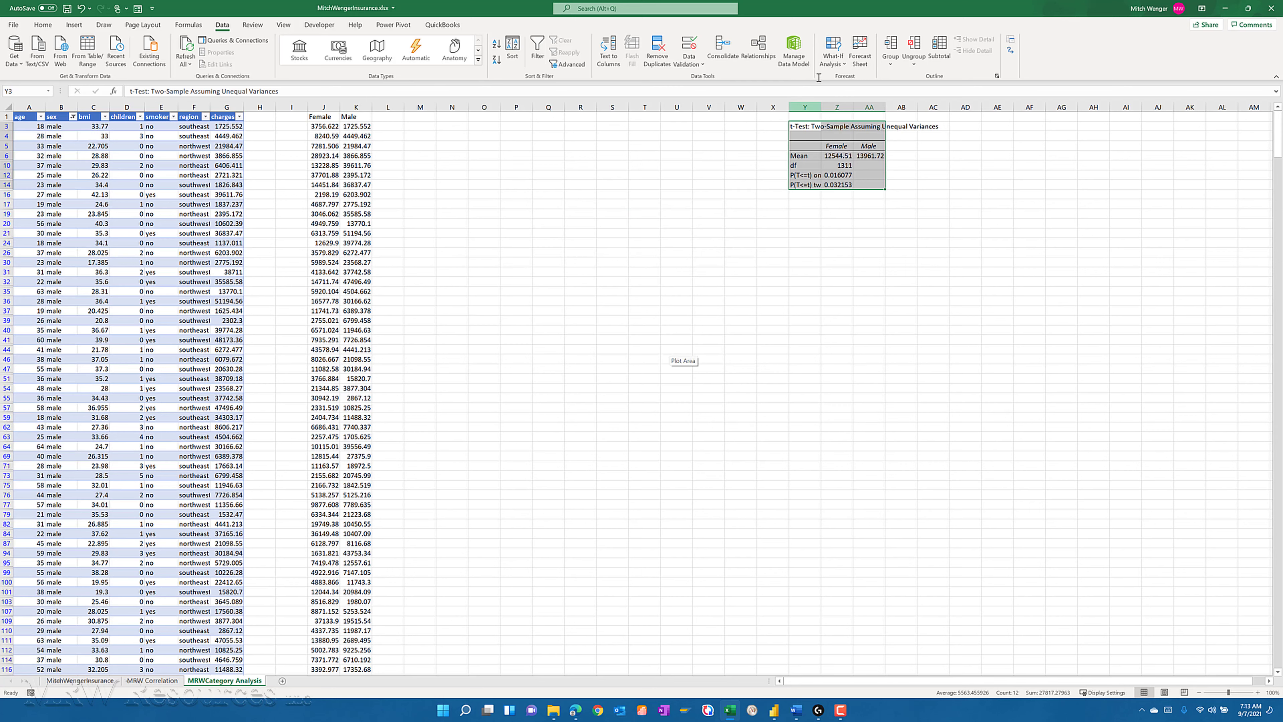
# - Widen columns Y, Z and AA to fit the t-test output, and examine its one-tail and two-tail p-values
pyautogui.moveTo(822, 105); pyautogui.dragTo(853, 117)
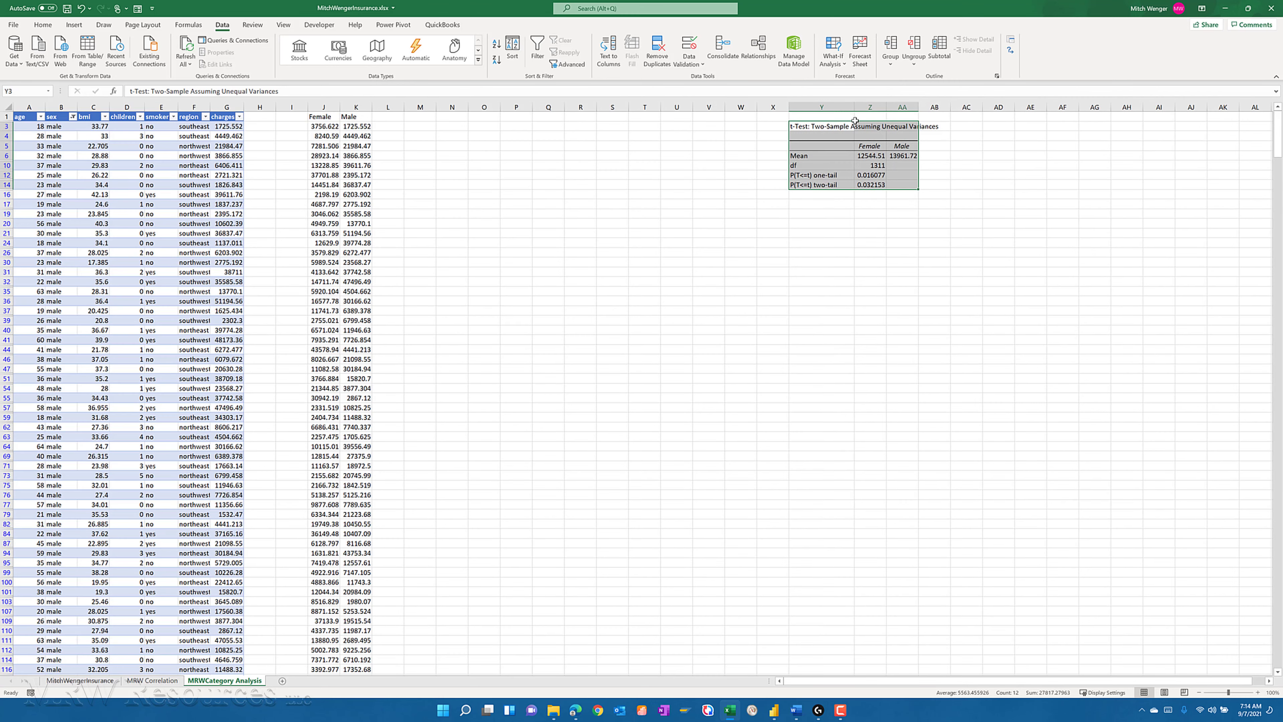
pyautogui.moveTo(887, 107); pyautogui.dragTo(900, 103)
pyautogui.moveTo(900, 103); pyautogui.dragTo(901, 105)
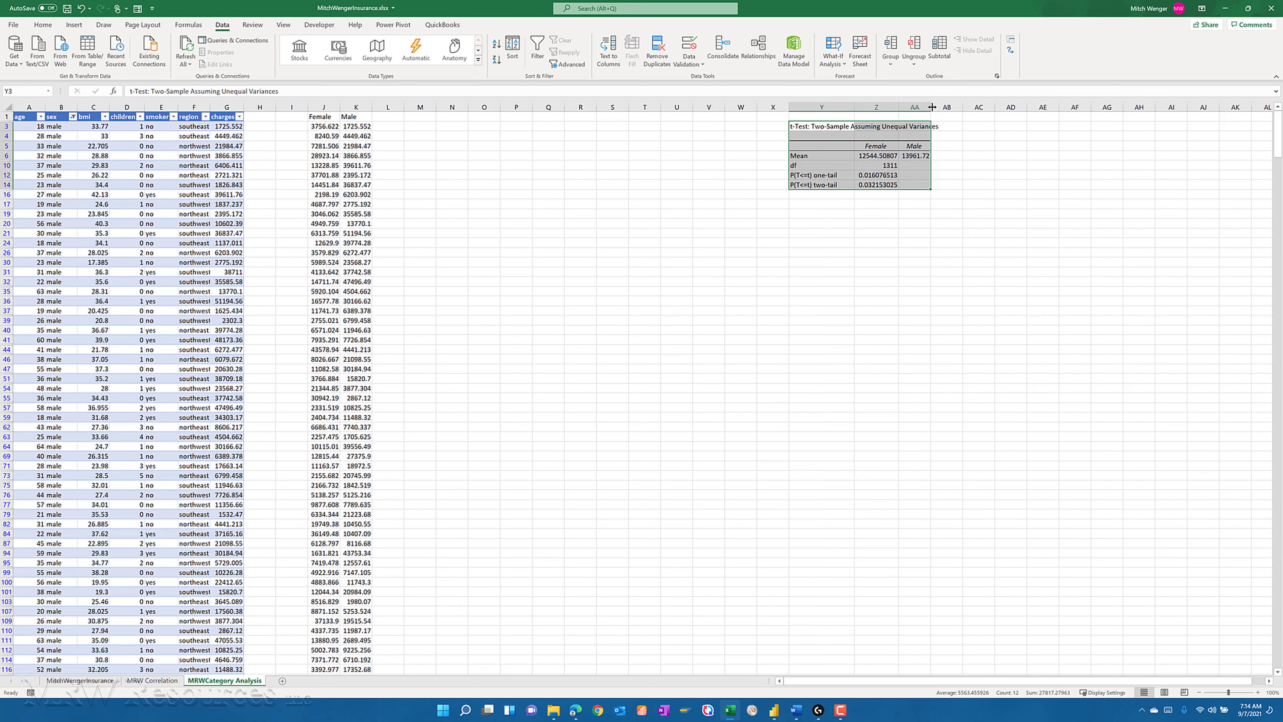
pyautogui.moveTo(931, 107); pyautogui.dragTo(951, 107)
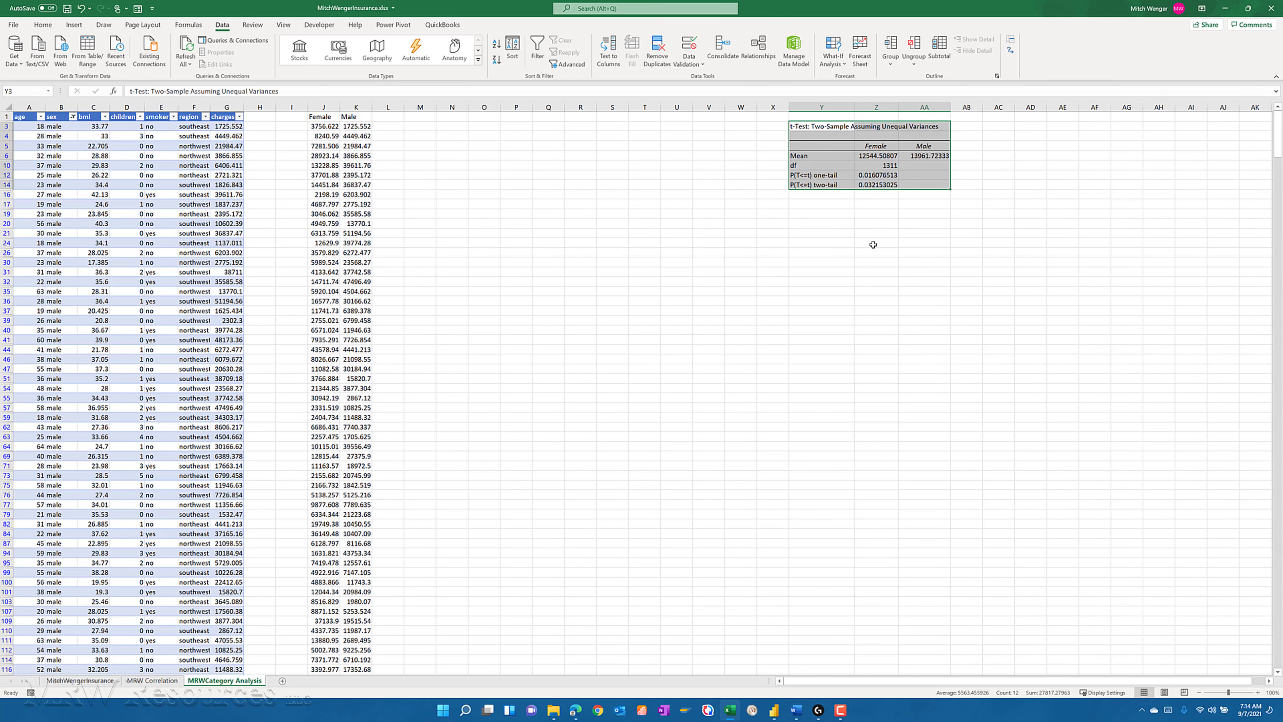
pyautogui.press('Down')
pyautogui.press('Down')
pyautogui.press('Down')
pyautogui.press('Down')
pyautogui.press('Down')
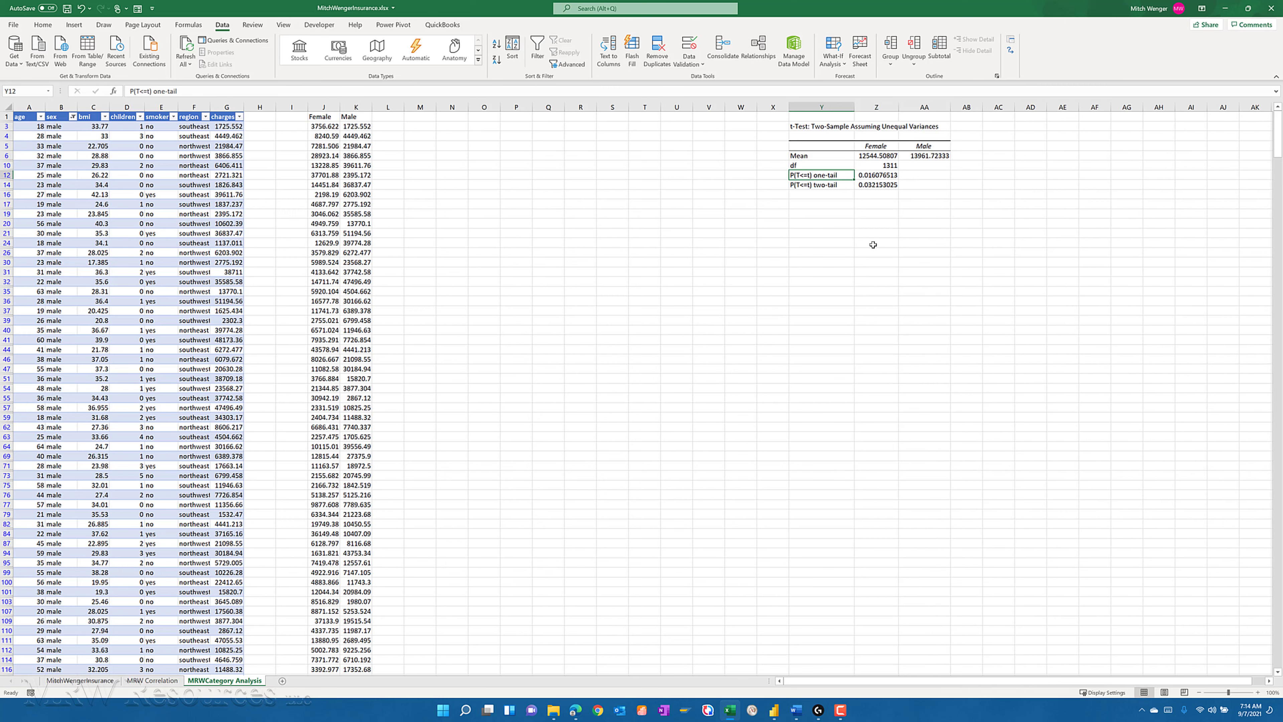
pyautogui.press('Right')
pyautogui.press('Down')
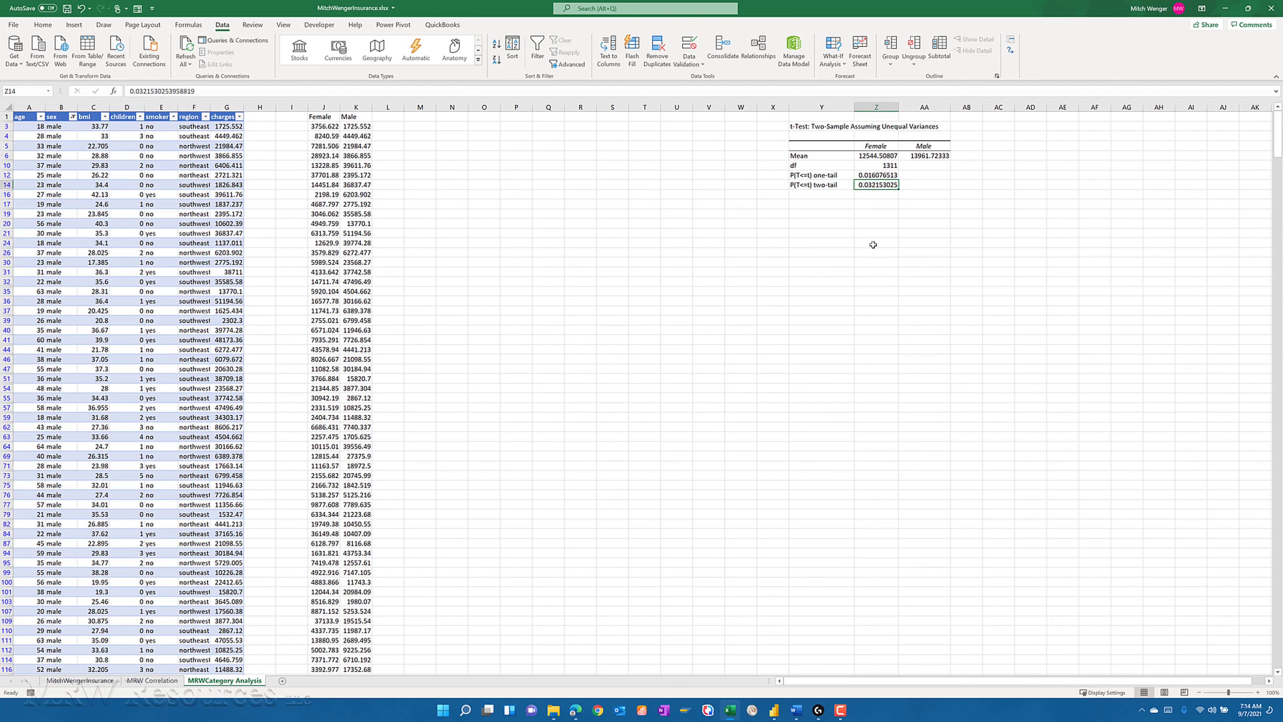
# - Enter the headings Smoker in cell M1 and NonSmoker in cell N1
pyautogui.press('Left')
pyautogui.press('Left')
pyautogui.press('Left')
pyautogui.press('Left')
pyautogui.press('Left')
pyautogui.press('Left')
pyautogui.press('Left')
pyautogui.press('Left')
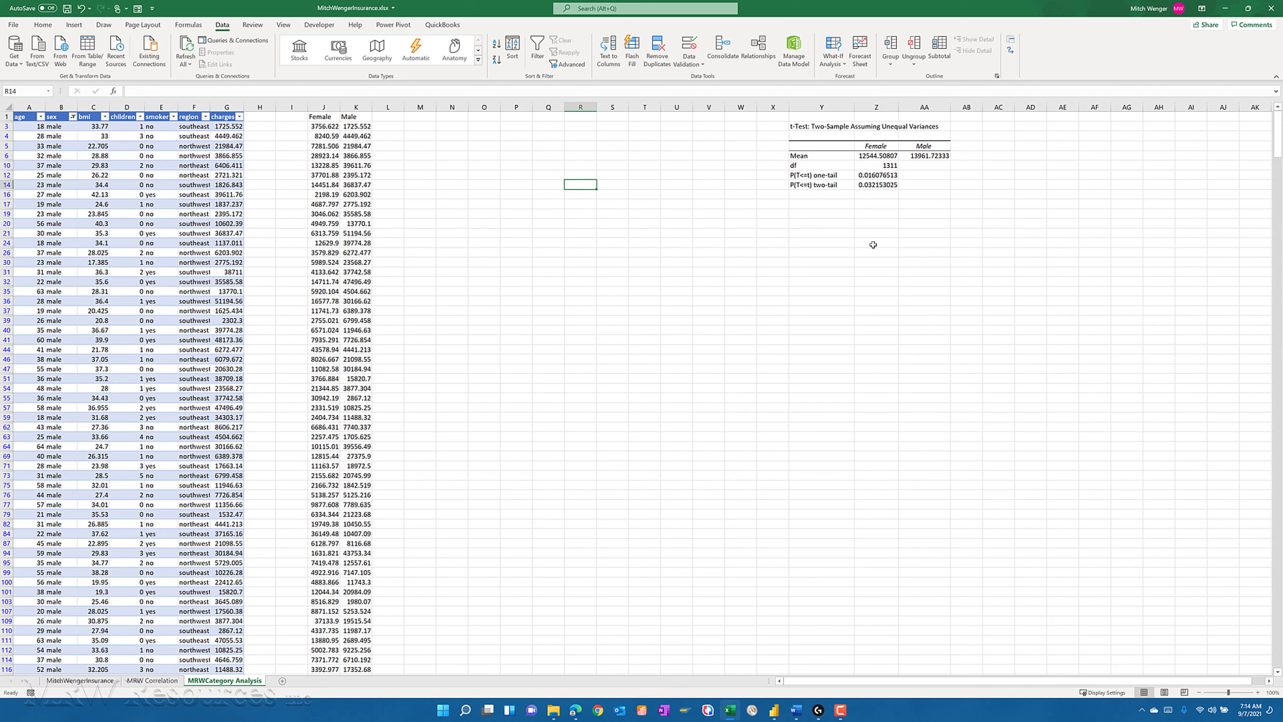
pyautogui.press('Left')
pyautogui.press('Left')
pyautogui.press('Left')
pyautogui.press('Left')
pyautogui.press('Left')
pyautogui.press('Left')
pyautogui.press('Up')
pyautogui.press('Up')
pyautogui.press('Up')
pyautogui.press('Up')
pyautogui.press('Up')
pyautogui.press('Up')
pyautogui.press('Up')
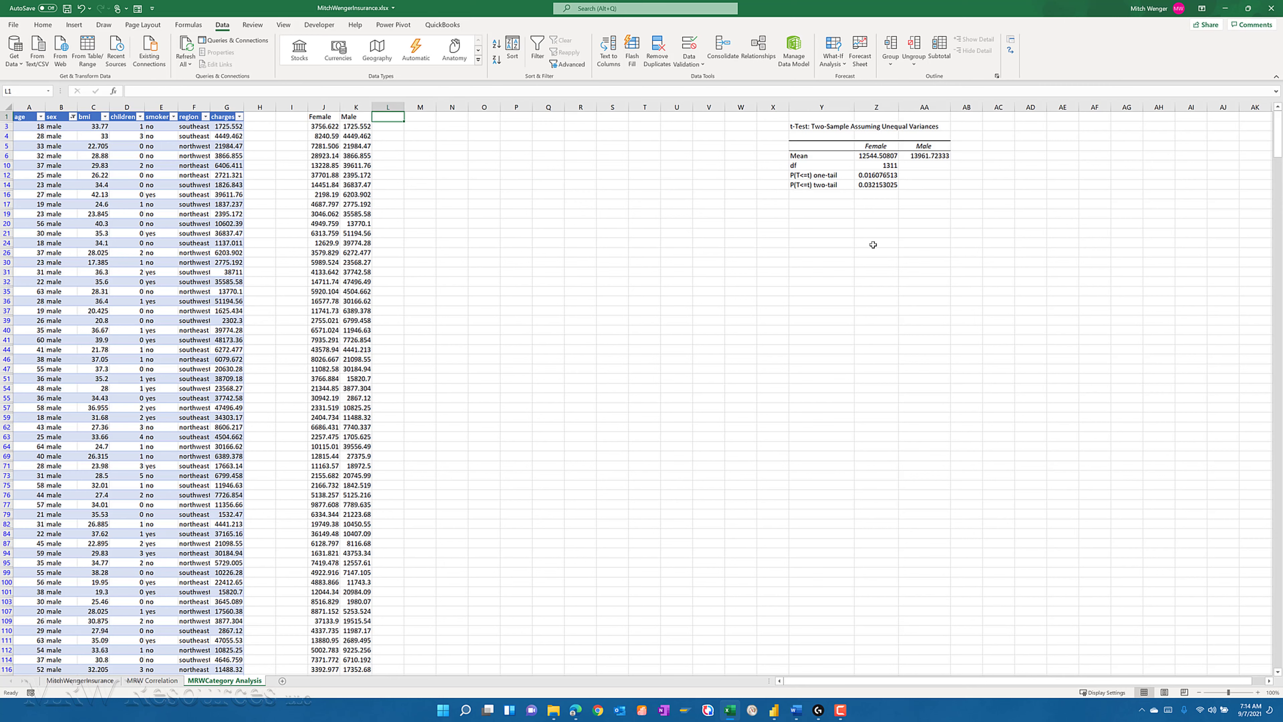
pyautogui.press('Right')
pyautogui.write('Smoker')
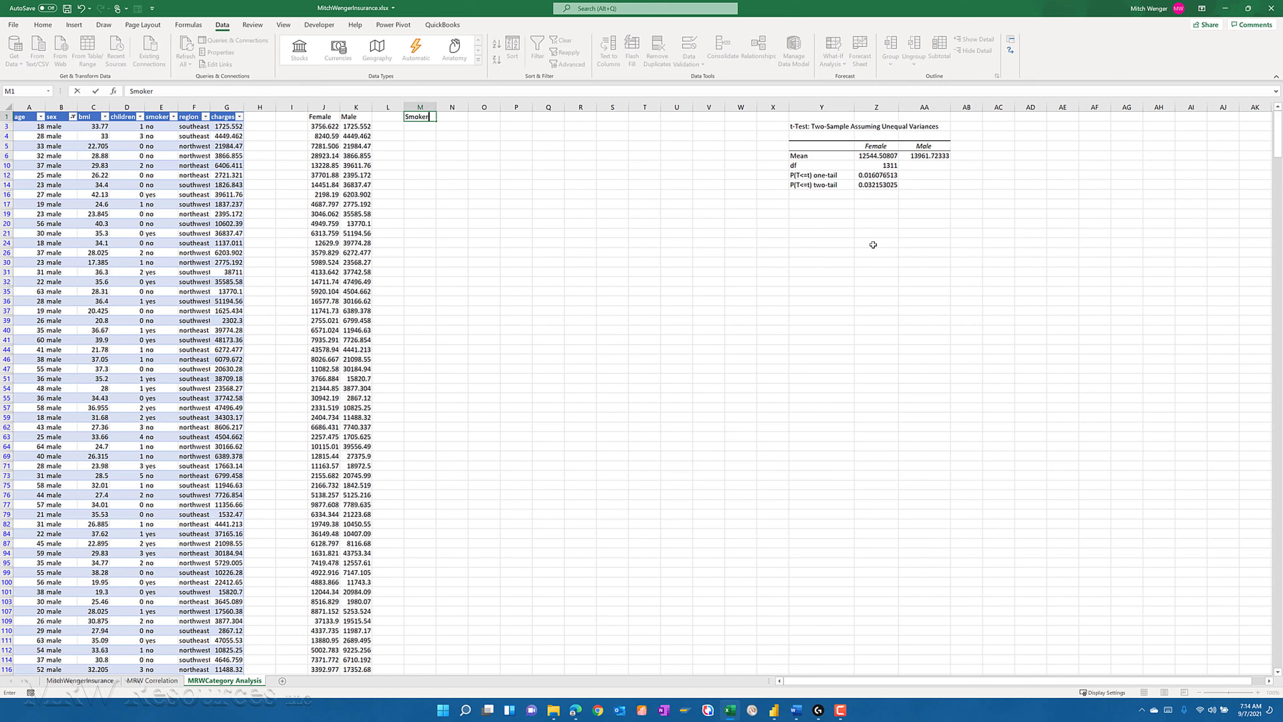
pyautogui.press('Tab')
pyautogui.write('N')
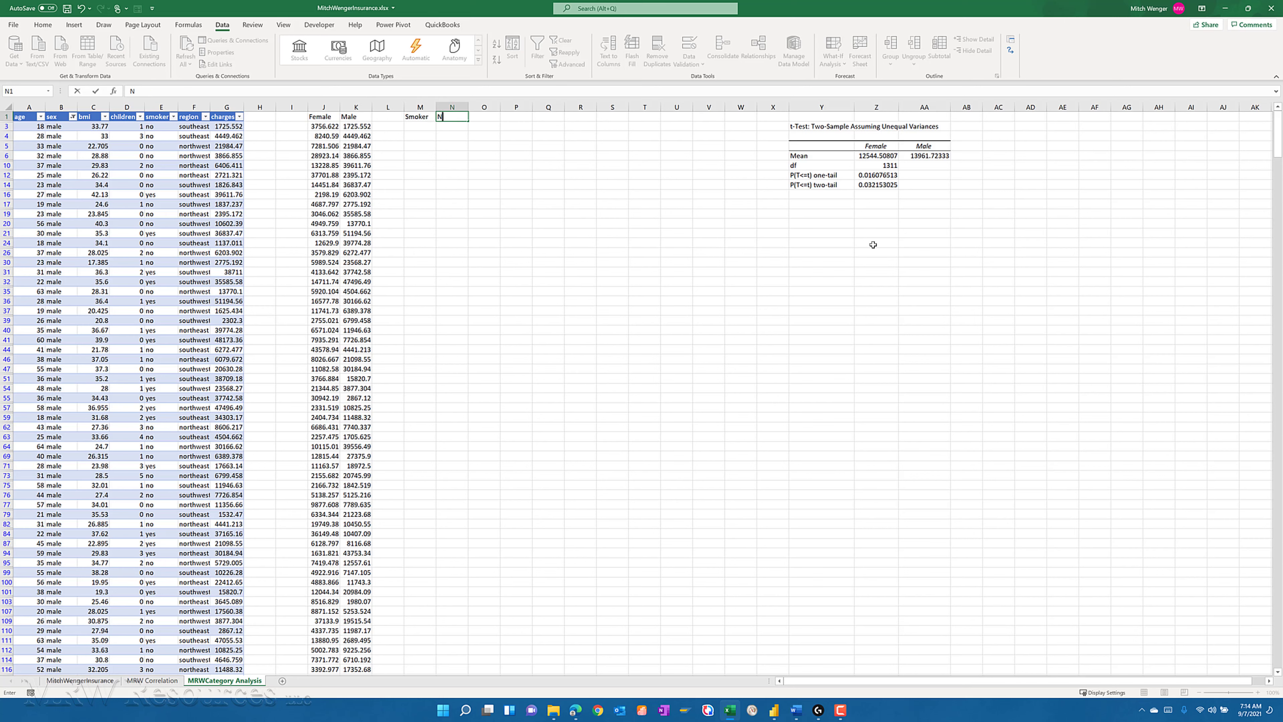
pyautogui.write('onSmoker')
pyautogui.press('Tab')
pyautogui.press('Tab')
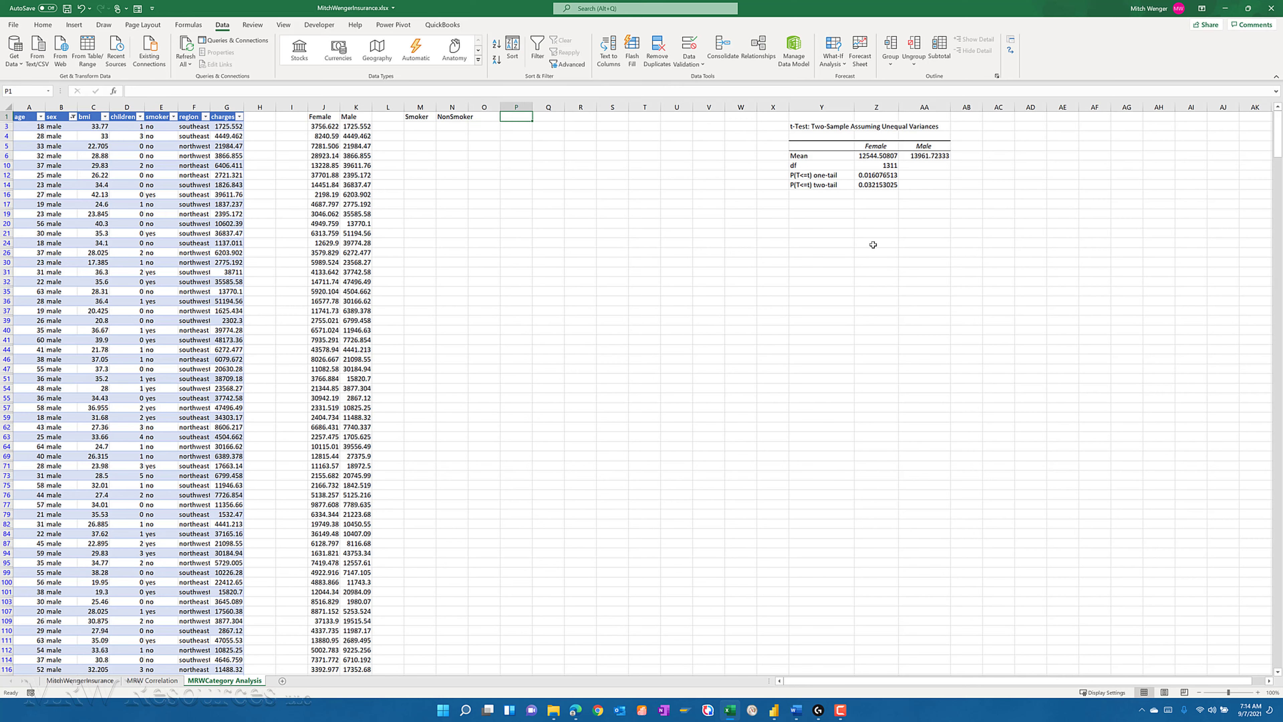
# - Enter the headings Northeast, Northwest, Southeast and Southwest in P1 to S1, and return to cell M3 under Smoker
pyautogui.write('Northeast')
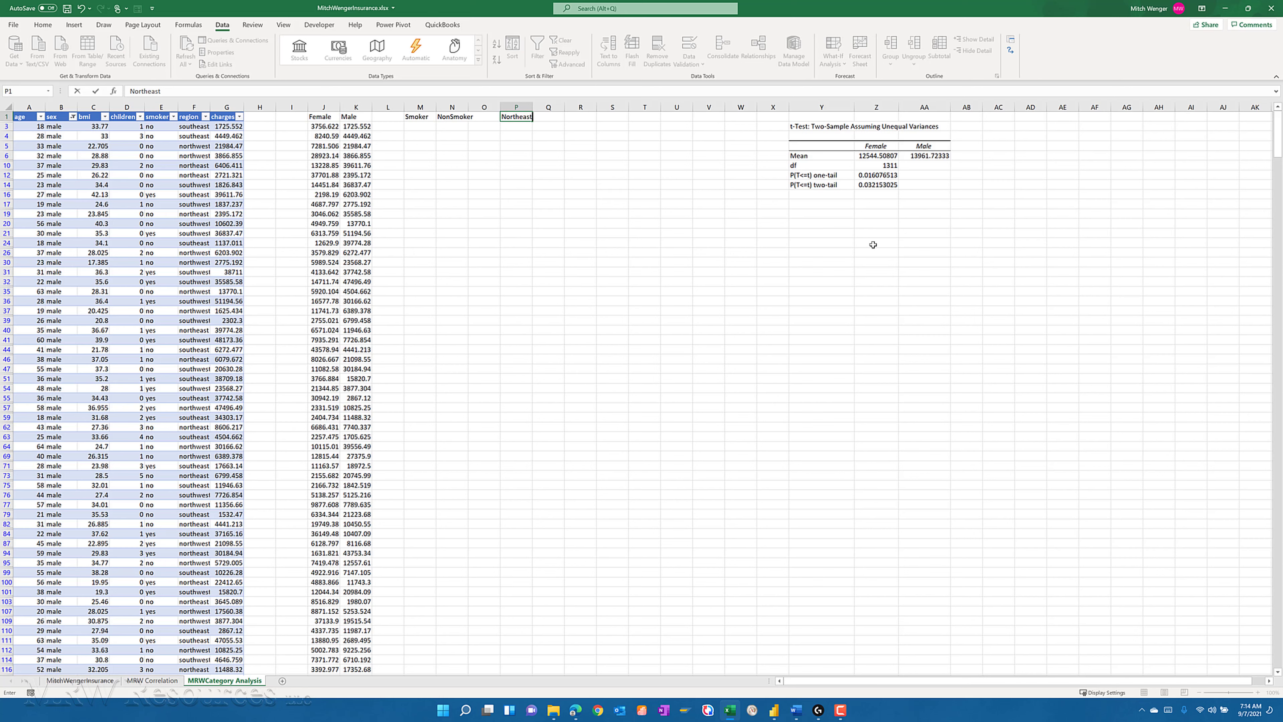
pyautogui.press('Tab')
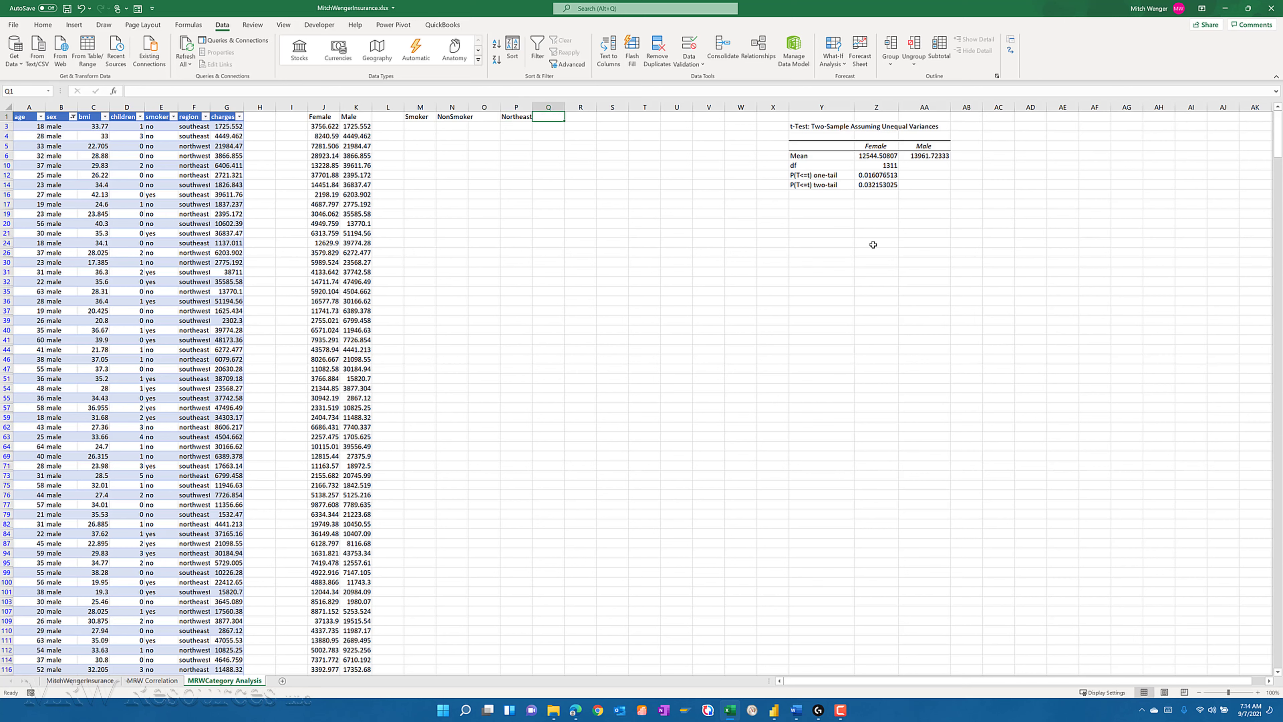
pyautogui.write('S')
pyautogui.press('BackSpace')
pyautogui.write('Northwest')
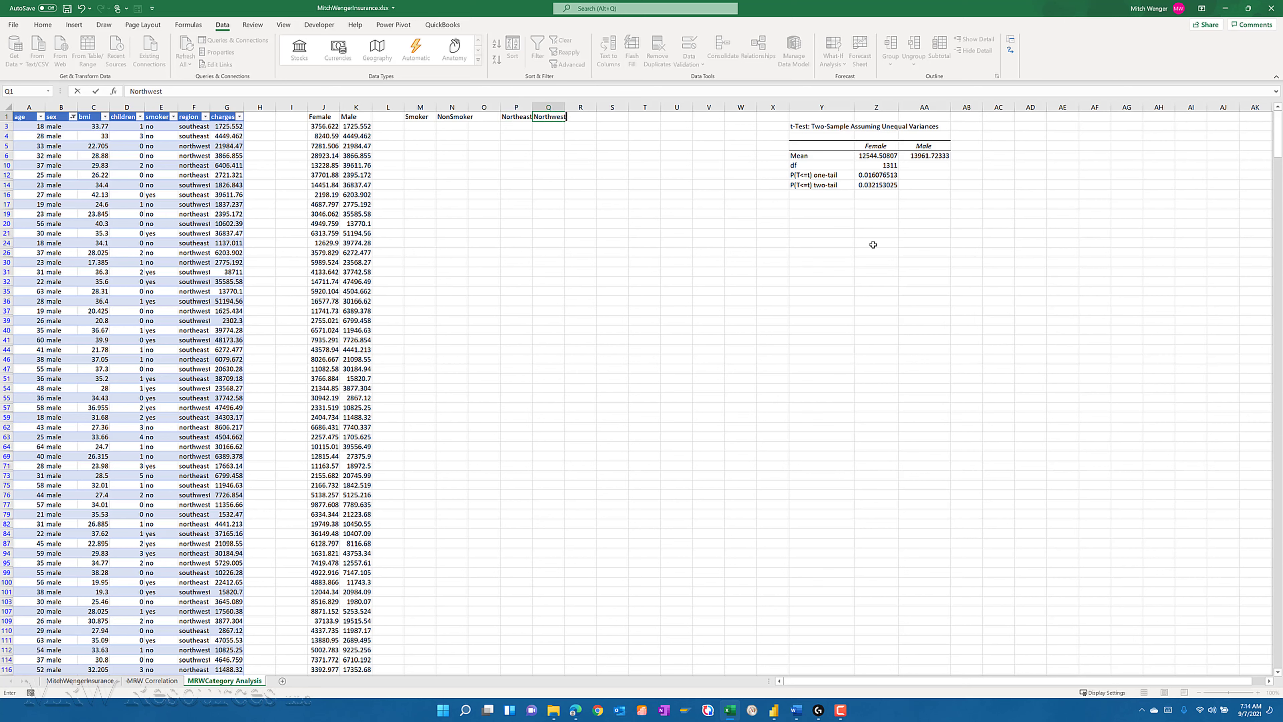
pyautogui.press('Tab')
pyautogui.write('Southeast')
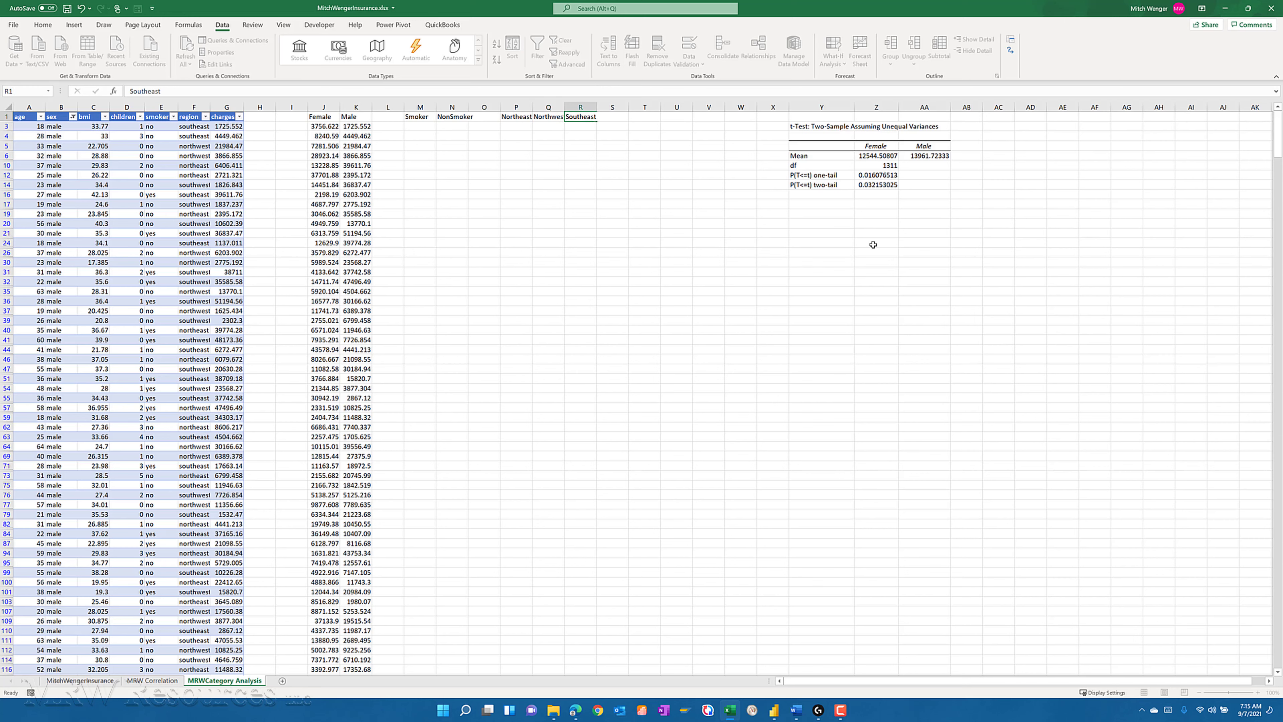
pyautogui.press('Tab')
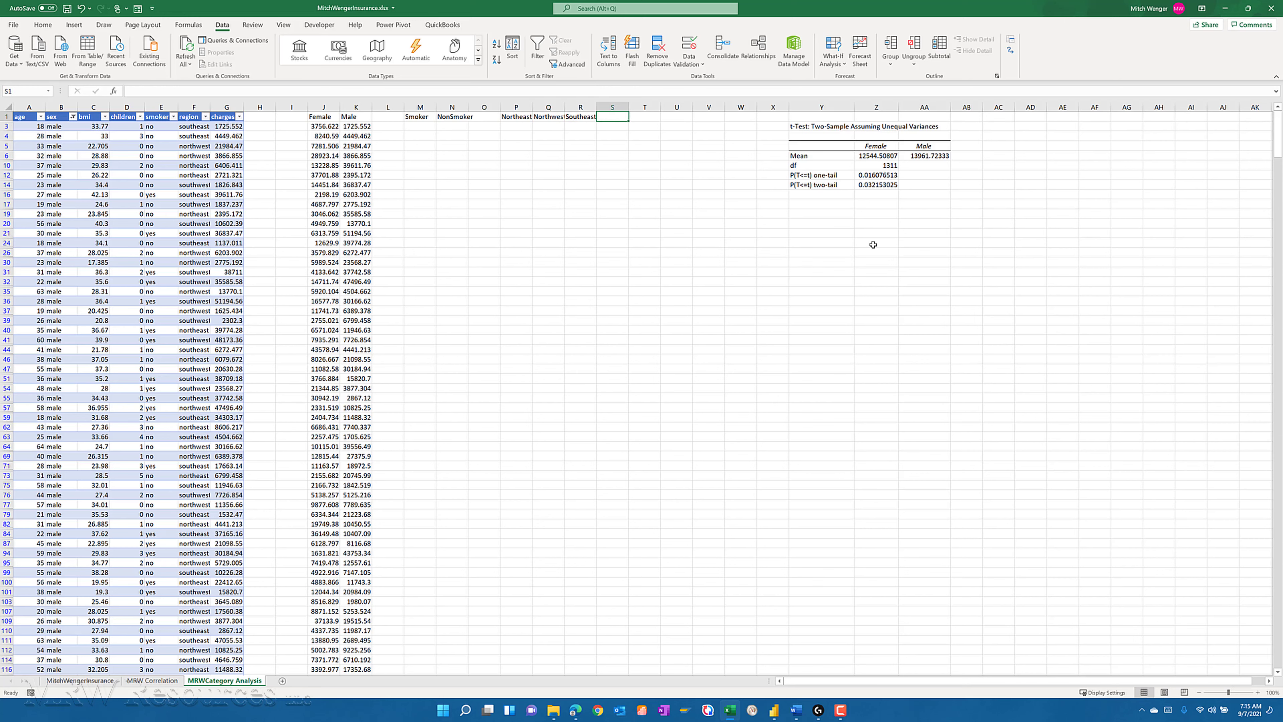
pyautogui.write('Southwest')
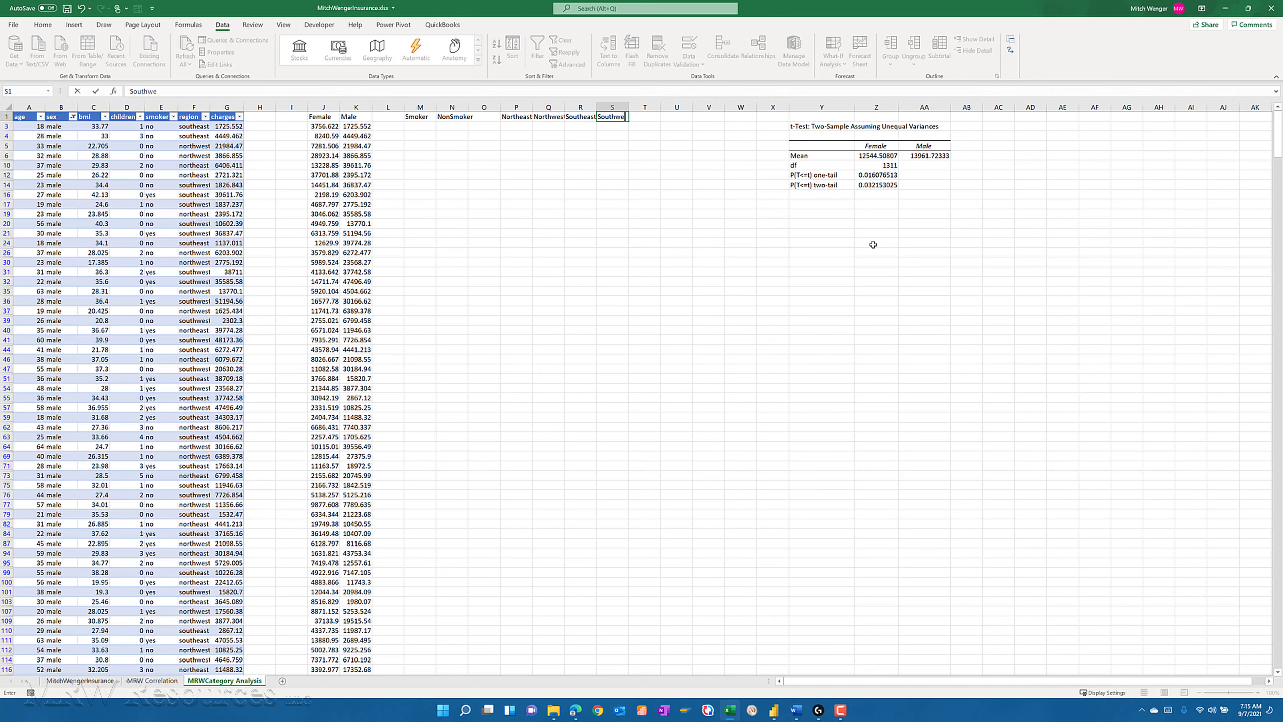
pyautogui.press('Left')
pyautogui.press('Left')
pyautogui.press('Left')
pyautogui.press('Left')
pyautogui.press('Left')
pyautogui.press('Left')
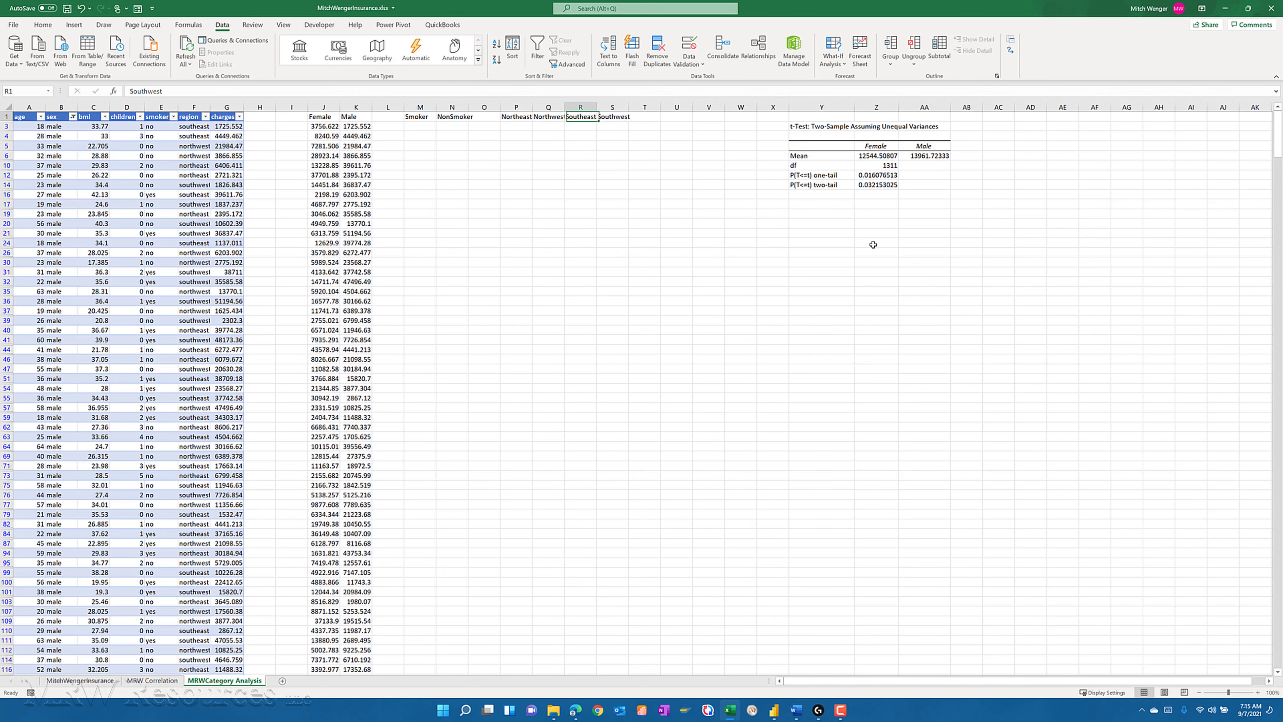
pyautogui.press('Down')
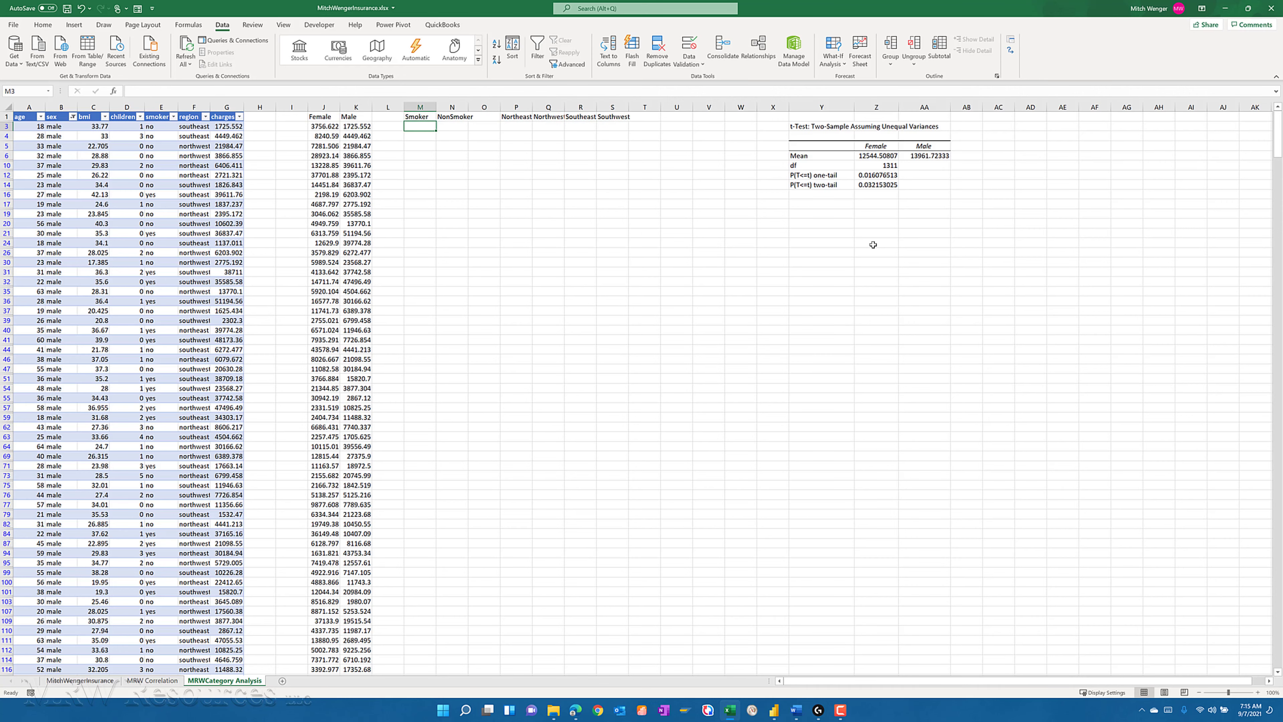
# - Switch to the MitchWengerInsurance report in Power BI Desktop and add a new page after Sex Bar Chart
pyautogui.hotkey('alt', 'Tab')
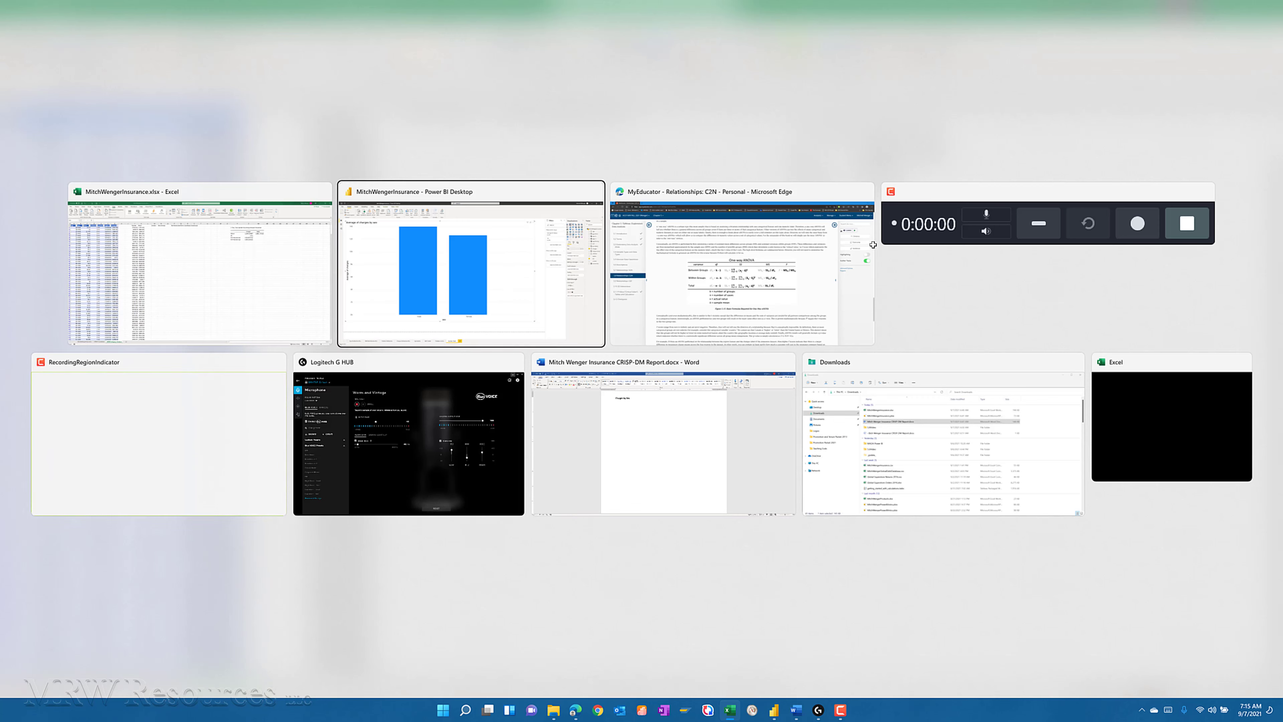
pyautogui.hotkey('alt', 'Tab')
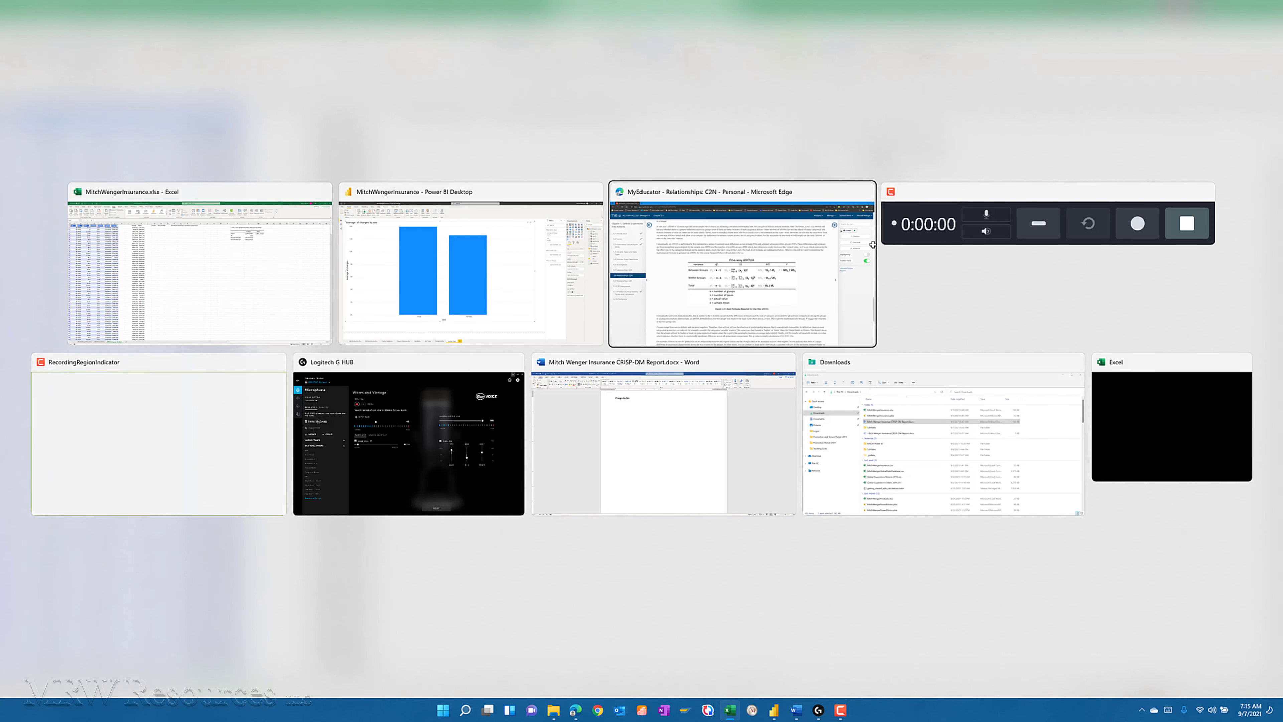
pyautogui.hotkey('alt', 'shift', 'Tab')
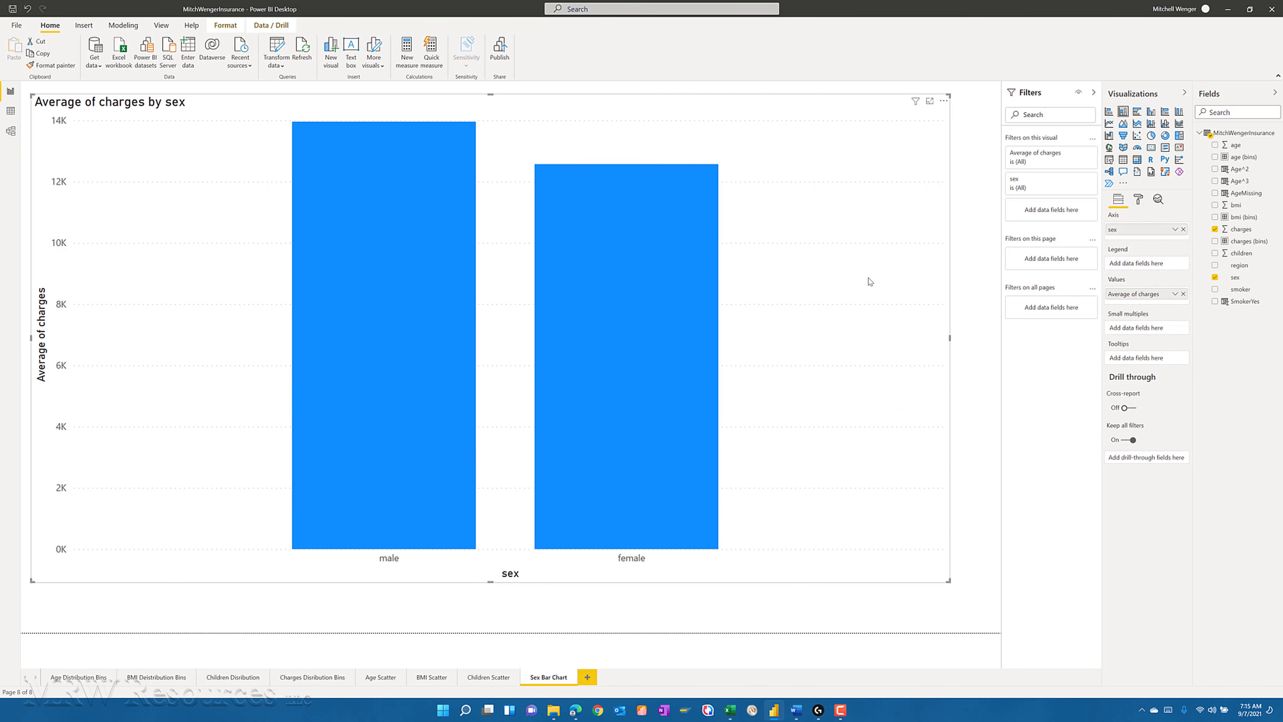
pyautogui.click(587, 678)
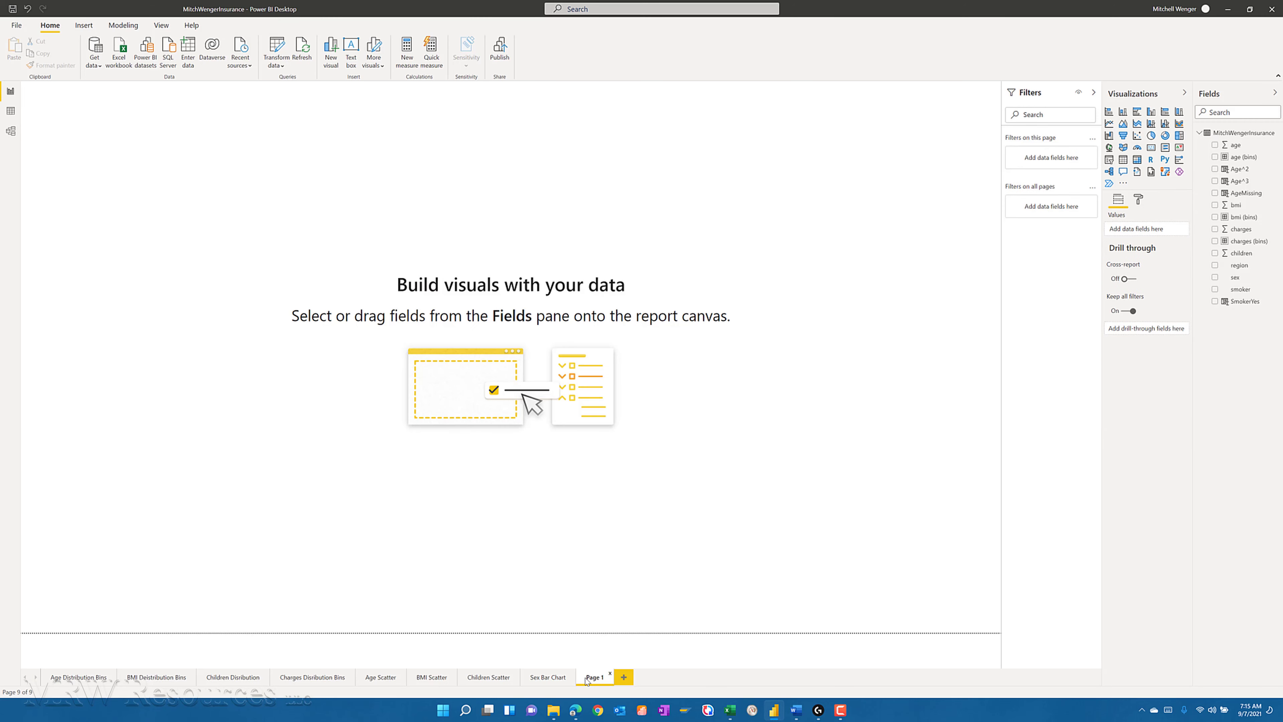
# - Create a column chart of average charges by smoker and enlarge it to fill most of the page
pyautogui.click(1123, 112)
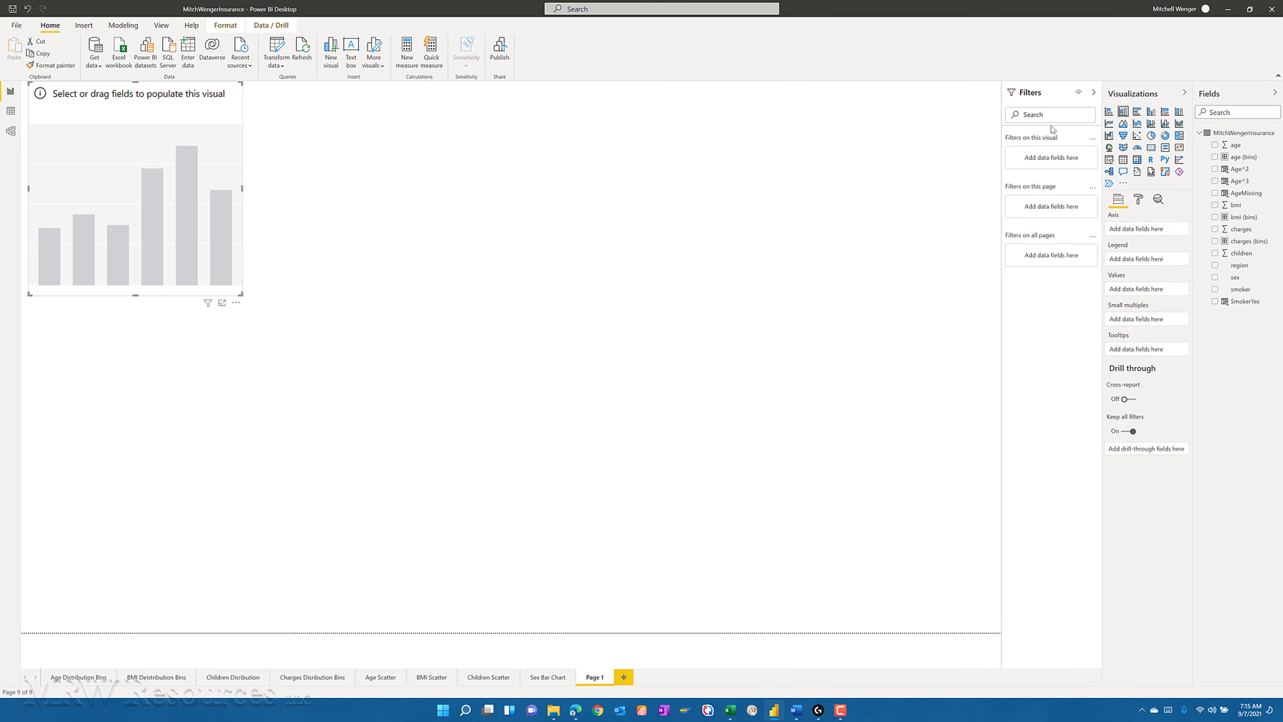
pyautogui.click(1215, 290)
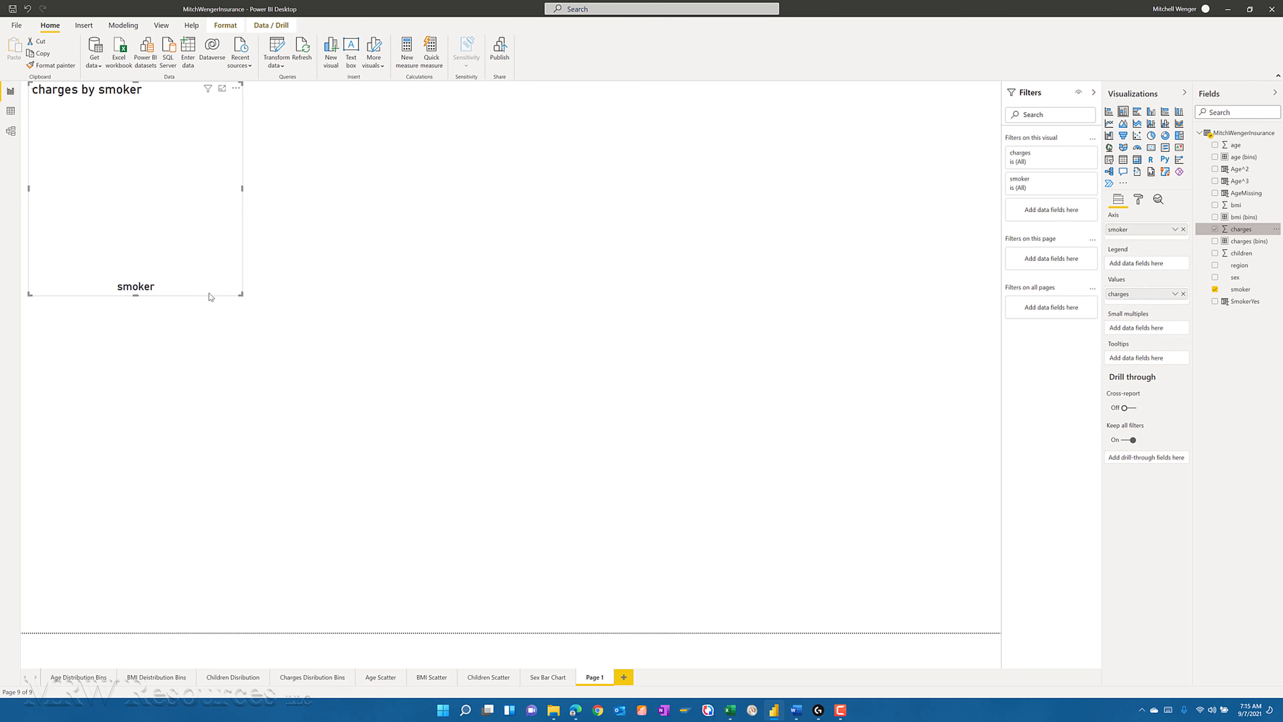
pyautogui.moveTo(240, 293); pyautogui.dragTo(968, 617)
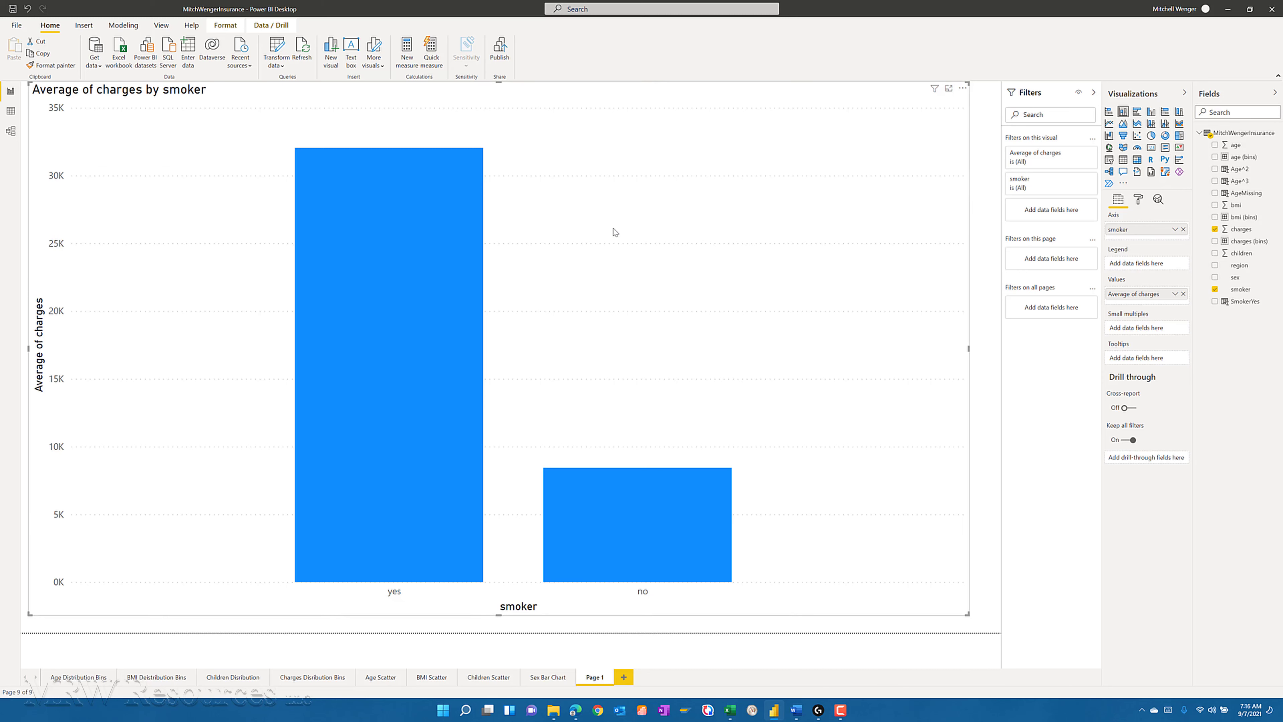
# - Switch to the MitchWengerInsurance workbook in Excel and reset the sex filter to include both female and male
pyautogui.hotkey('alt', 'Tab')
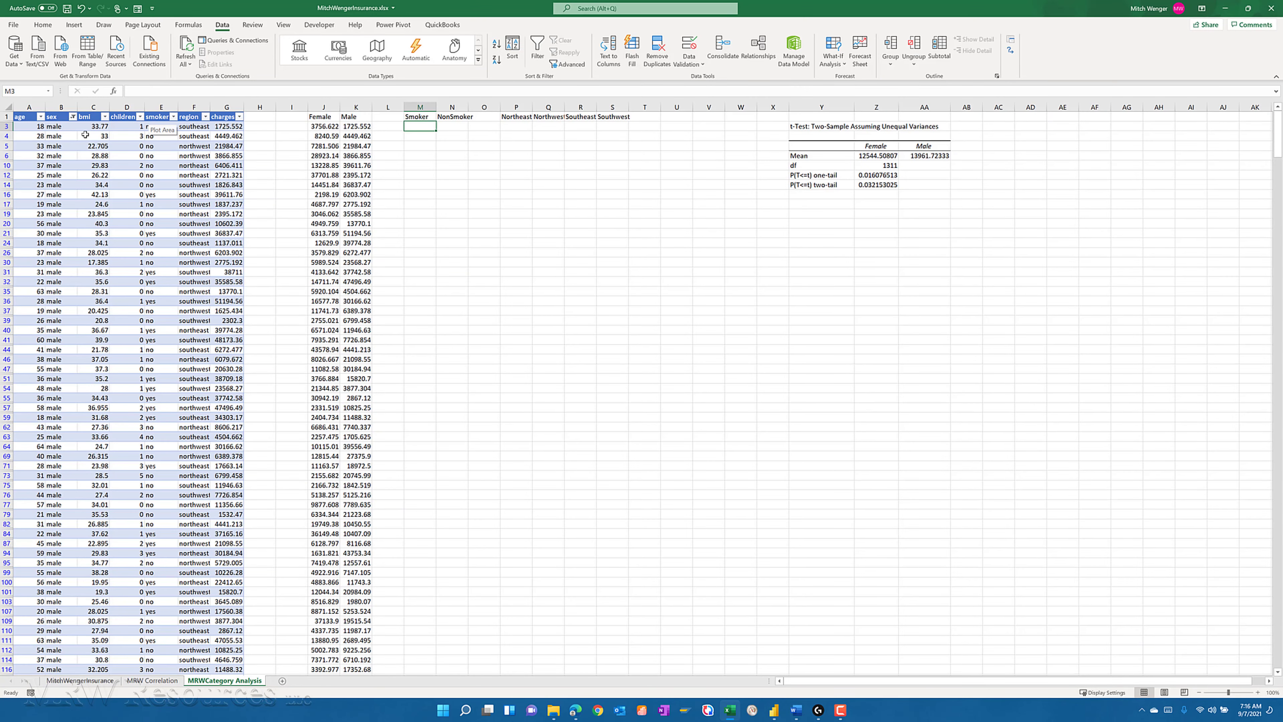
pyautogui.click(73, 118)
pyautogui.click(36, 236)
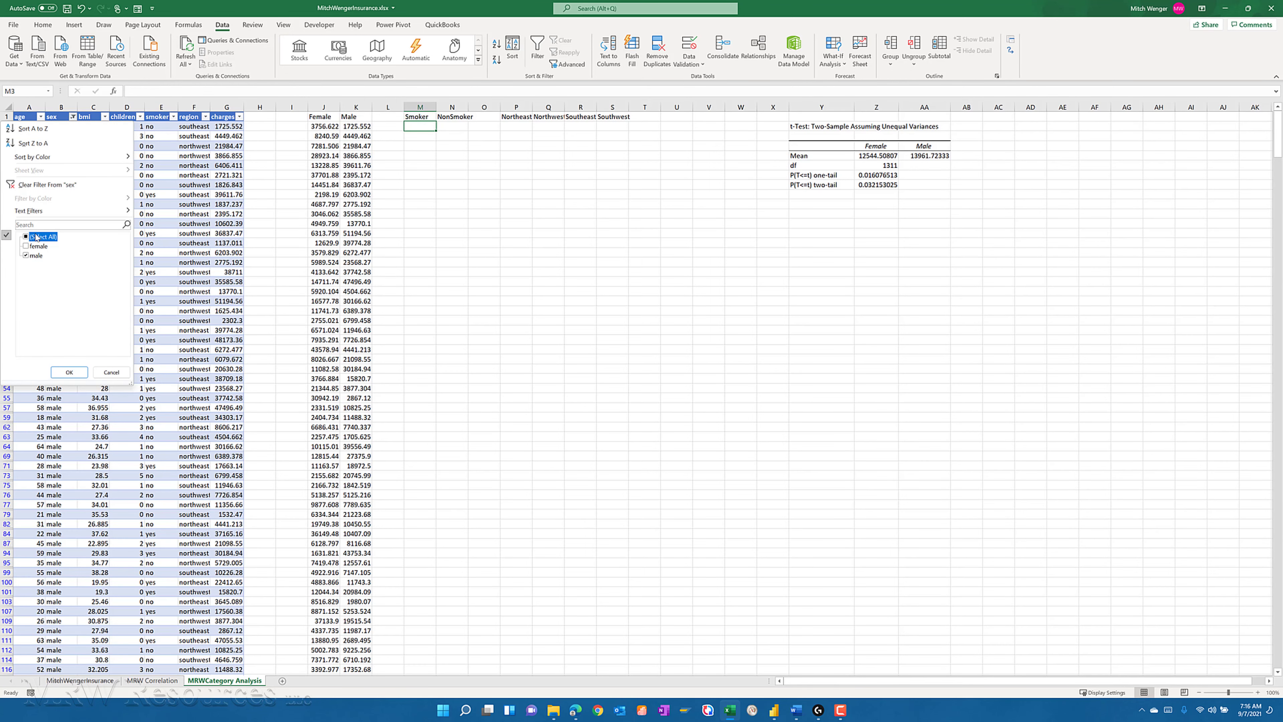
pyautogui.click(76, 372)
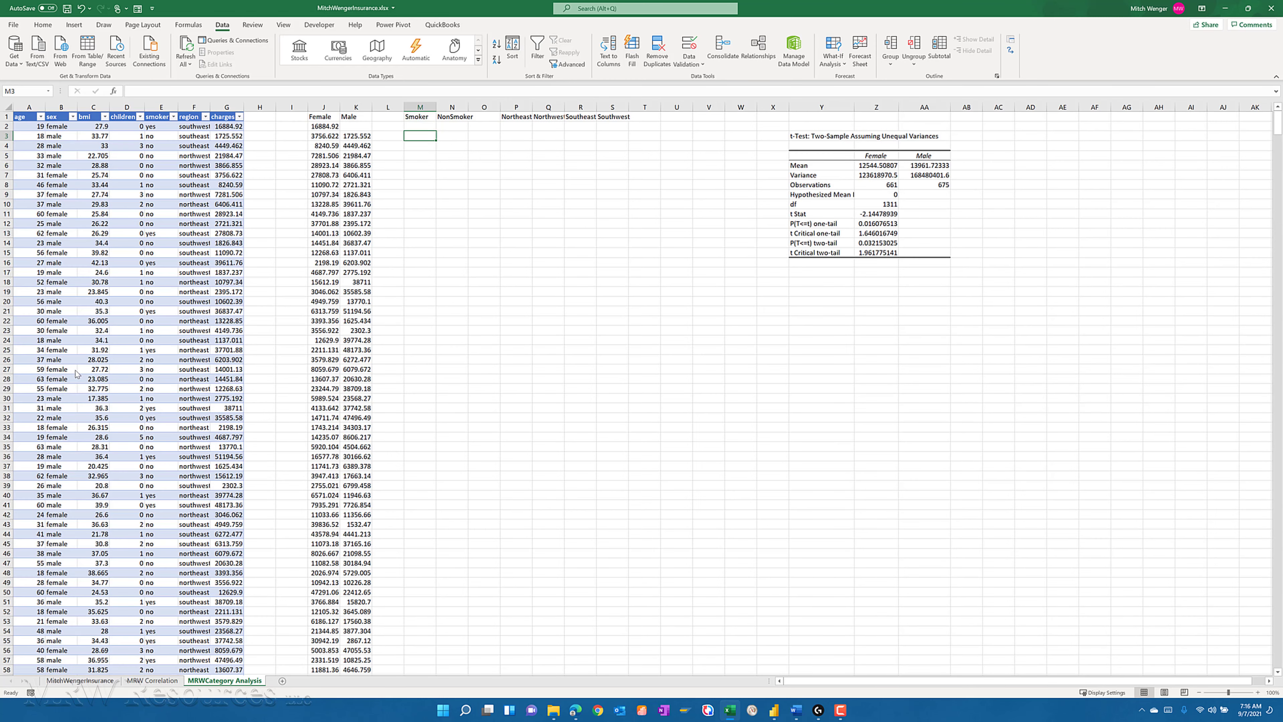
# - Filter the insurance table's smoker column to show only yes
pyautogui.click(173, 117)
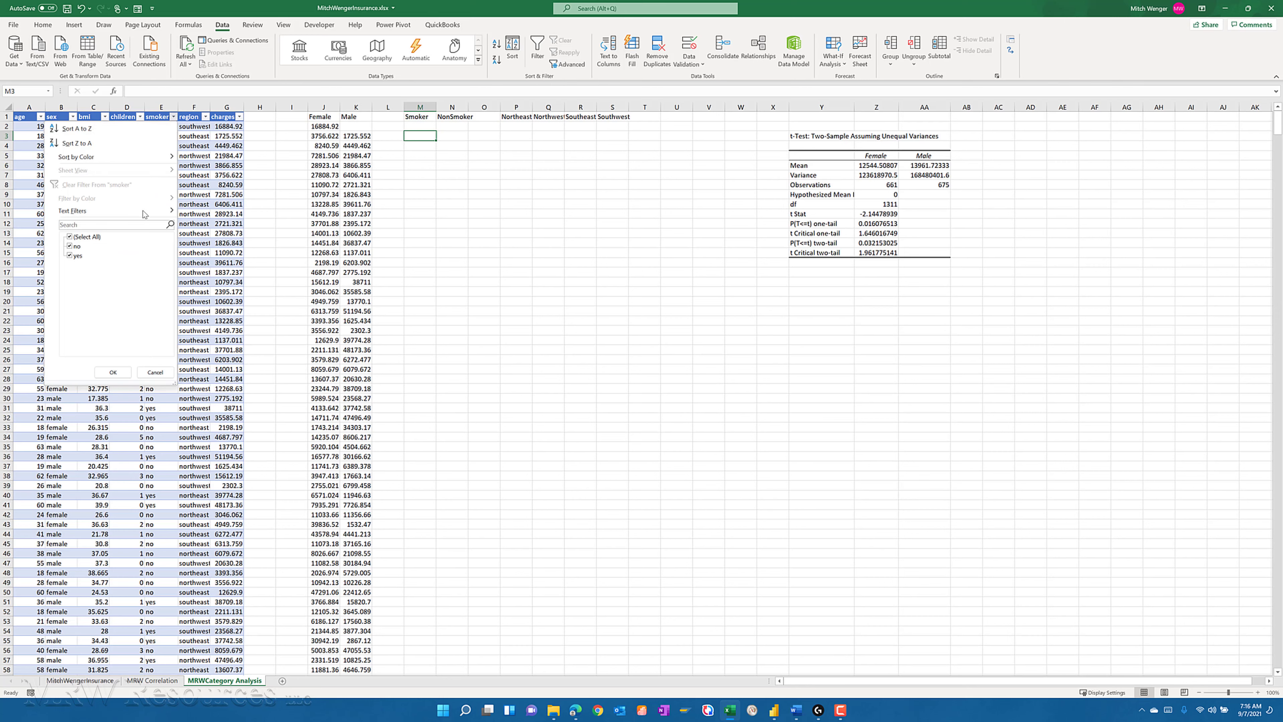
pyautogui.click(78, 256)
pyautogui.click(77, 247)
pyautogui.click(78, 255)
pyautogui.click(113, 373)
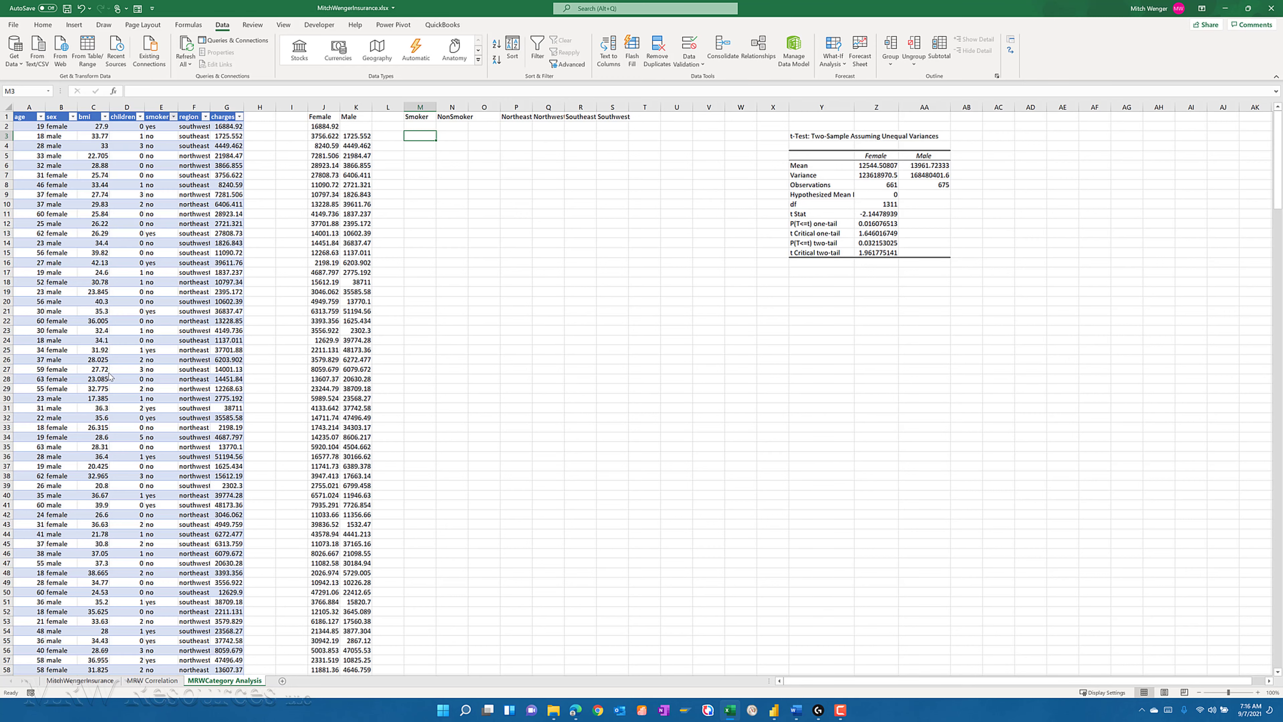
# - Copy all the filtered smokers' charges and paste them as values under the Smoker heading, starting in M2
pyautogui.click(226, 126)
pyautogui.hotkey('ctrl', 'shift', 'Down')
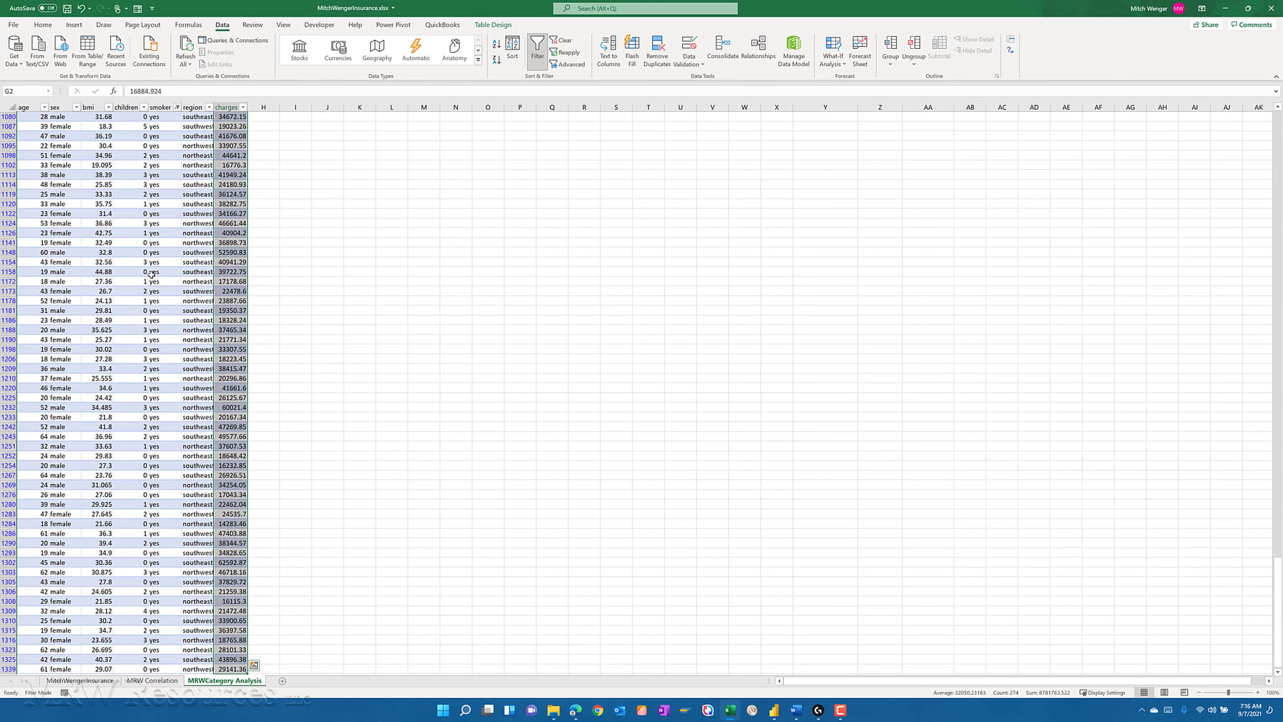
pyautogui.hotkey('ctrl', 'c')
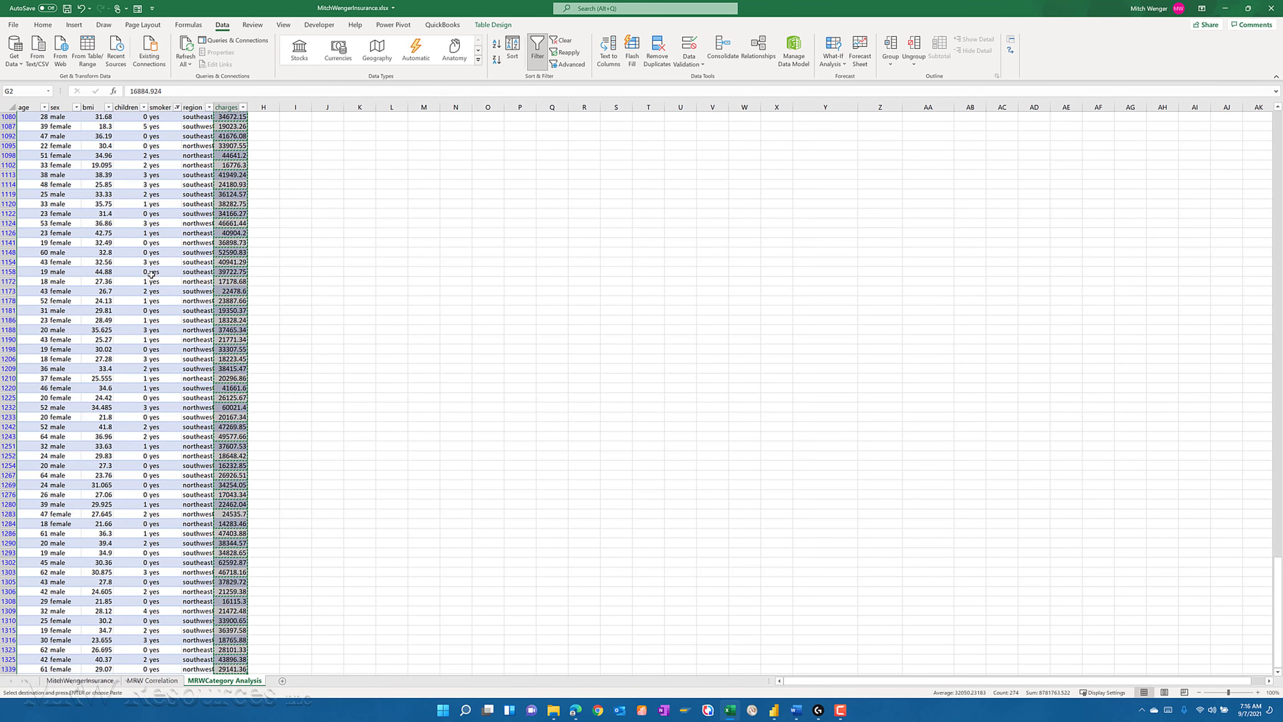
pyautogui.hotkey('ctrl', 'Up')
pyautogui.press('Right')
pyautogui.press('Right')
pyautogui.press('Right')
pyautogui.press('Right')
pyautogui.press('Right')
pyautogui.press('Right')
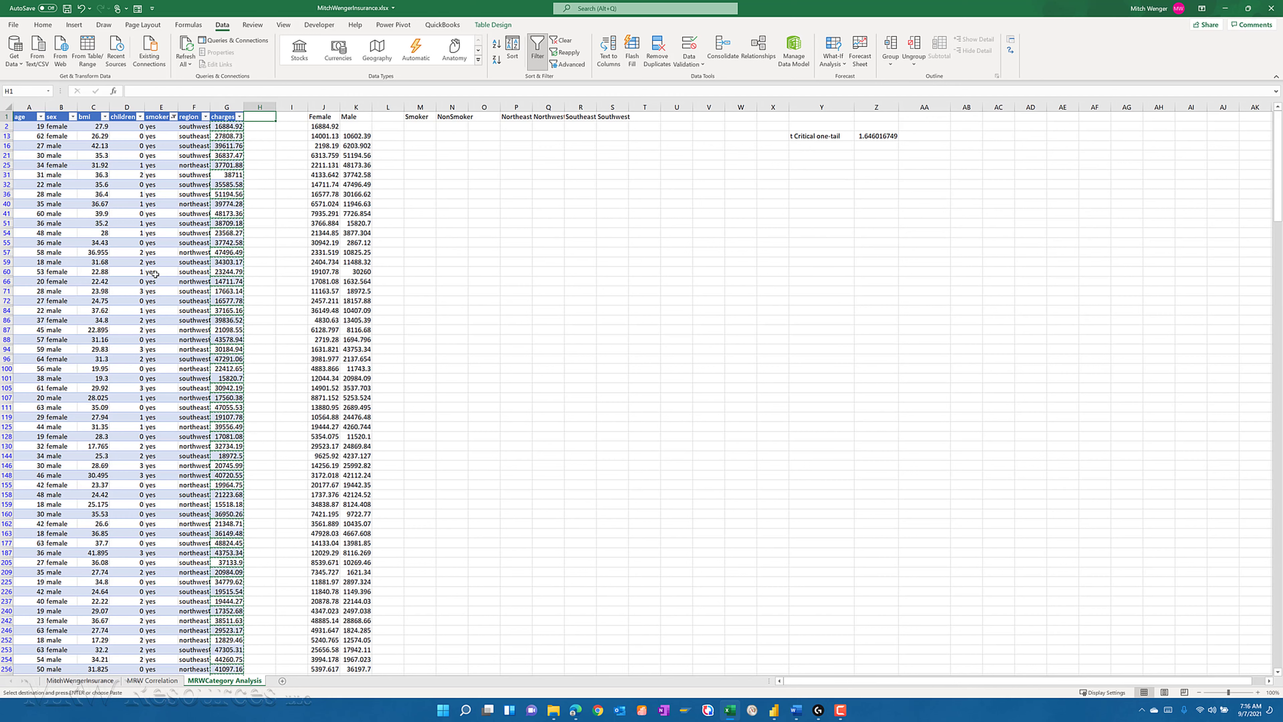
pyautogui.press('Down')
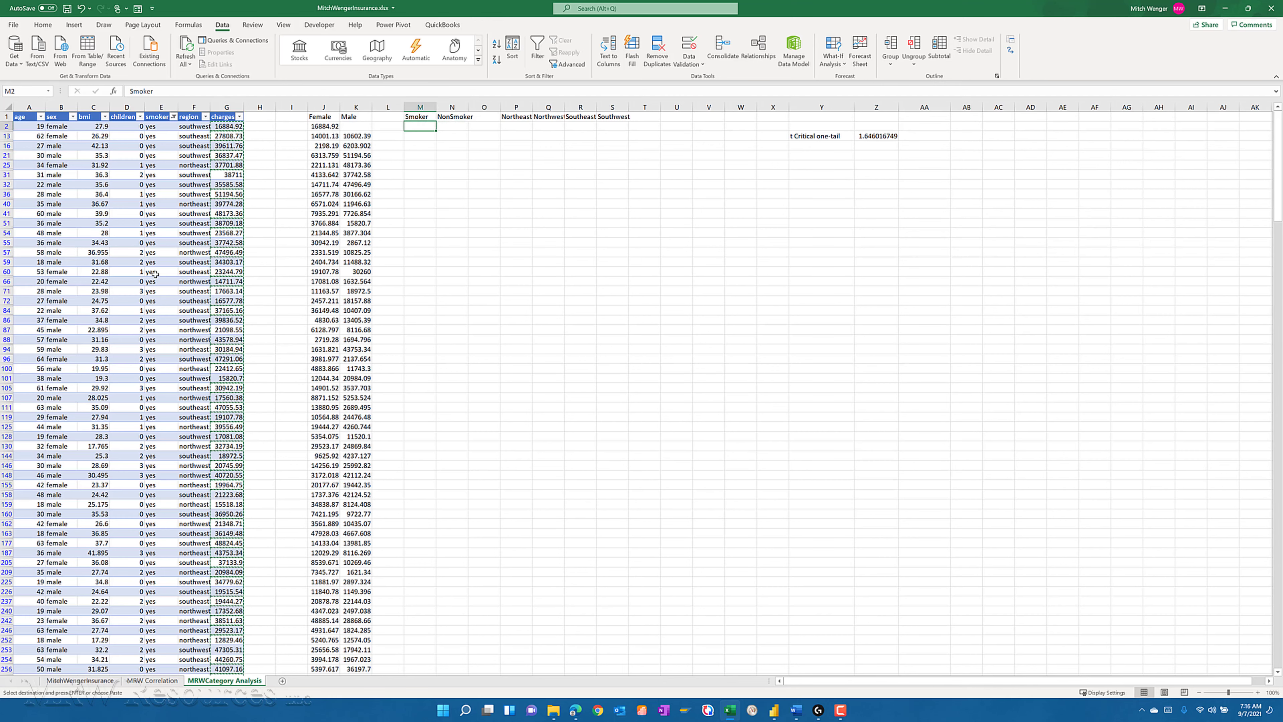
pyautogui.click(41, 23)
pyautogui.click(14, 64)
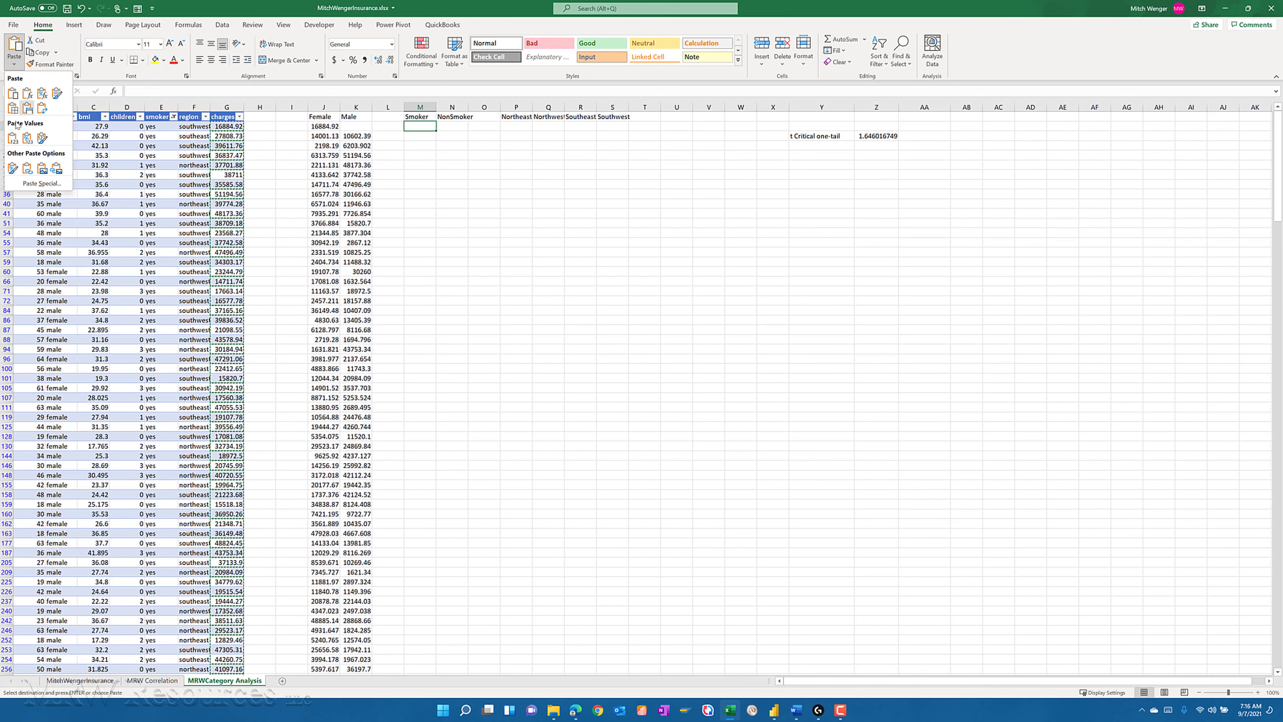
pyautogui.click(13, 137)
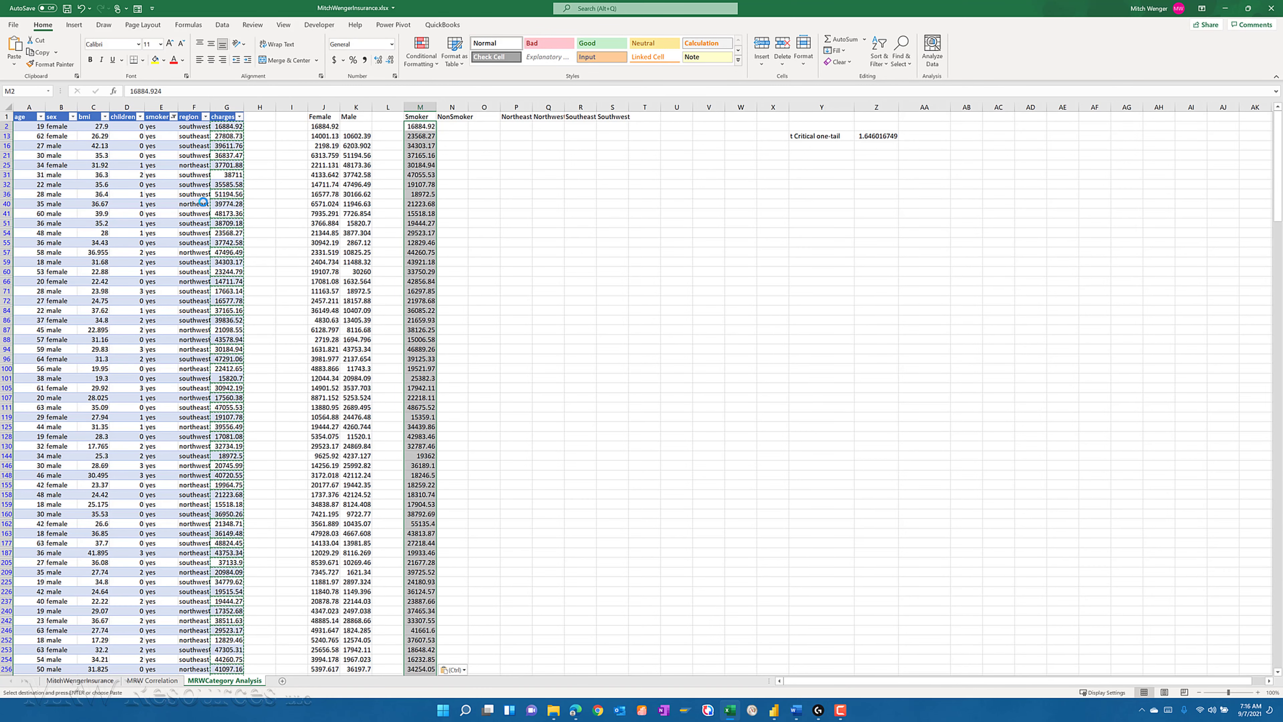
# - Change the smoker column filter to show only no
pyautogui.click(173, 117)
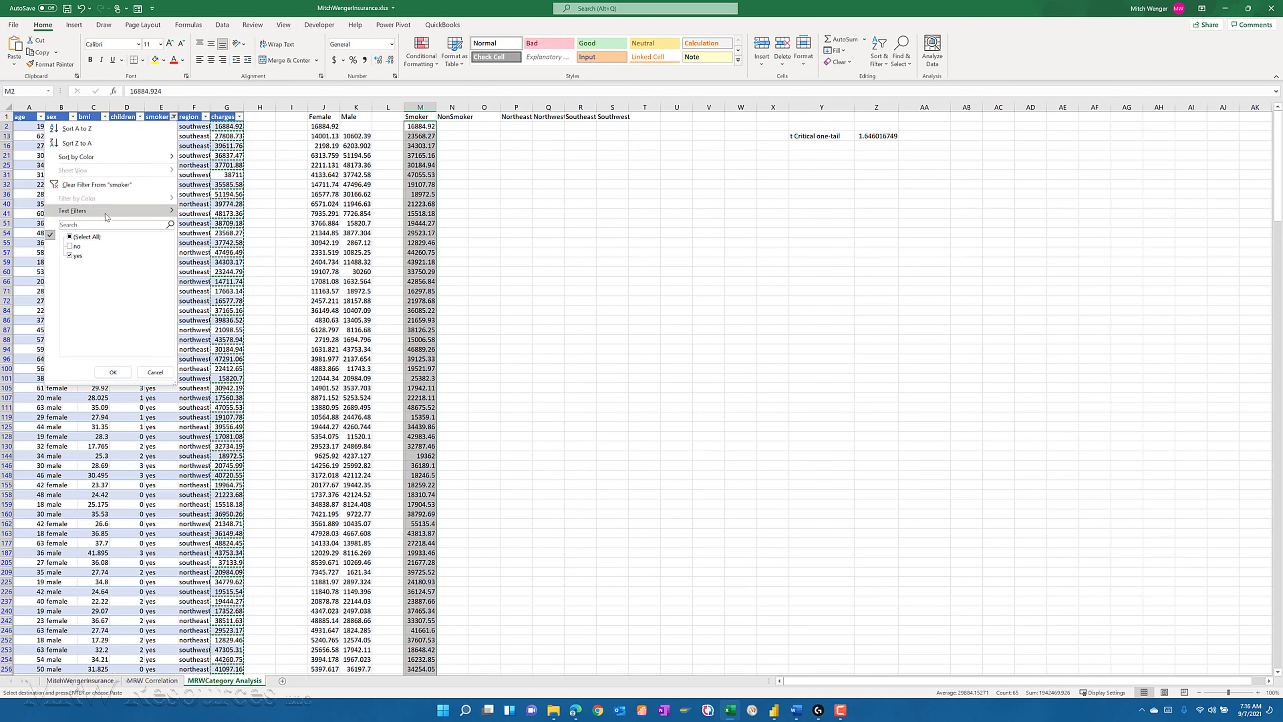
pyautogui.click(71, 248)
pyautogui.click(69, 246)
pyautogui.click(70, 256)
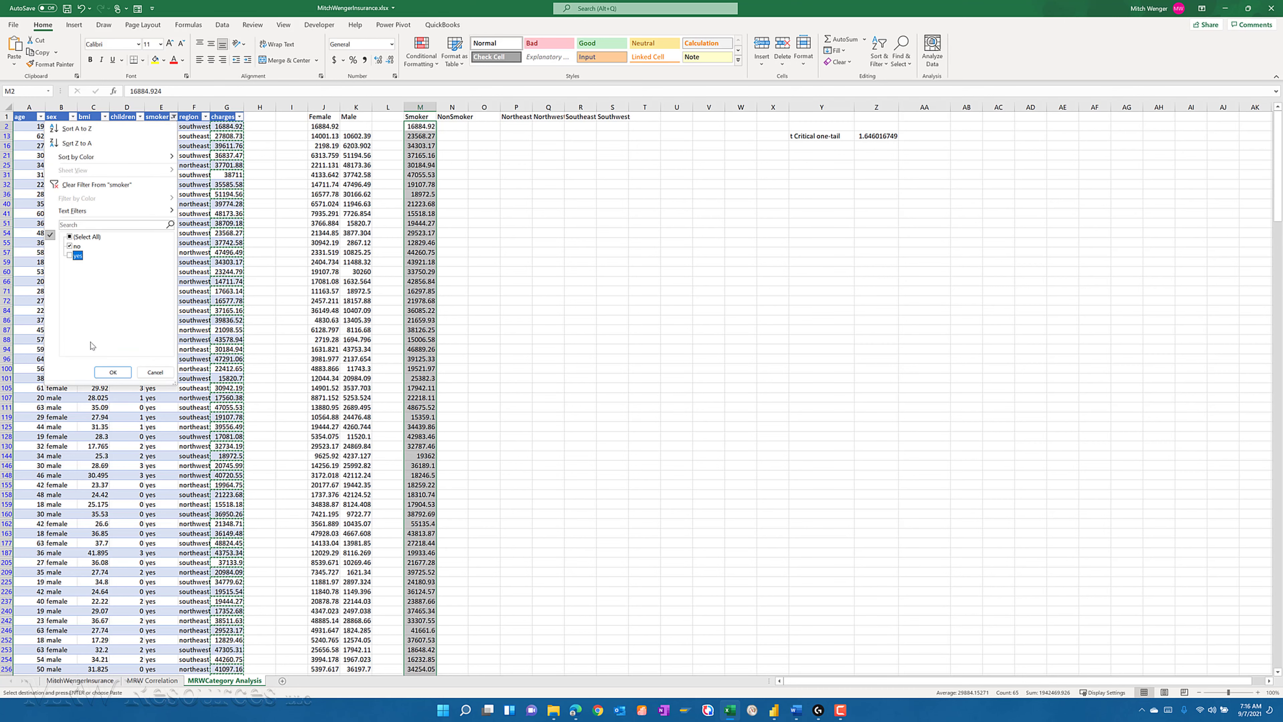
pyautogui.click(108, 372)
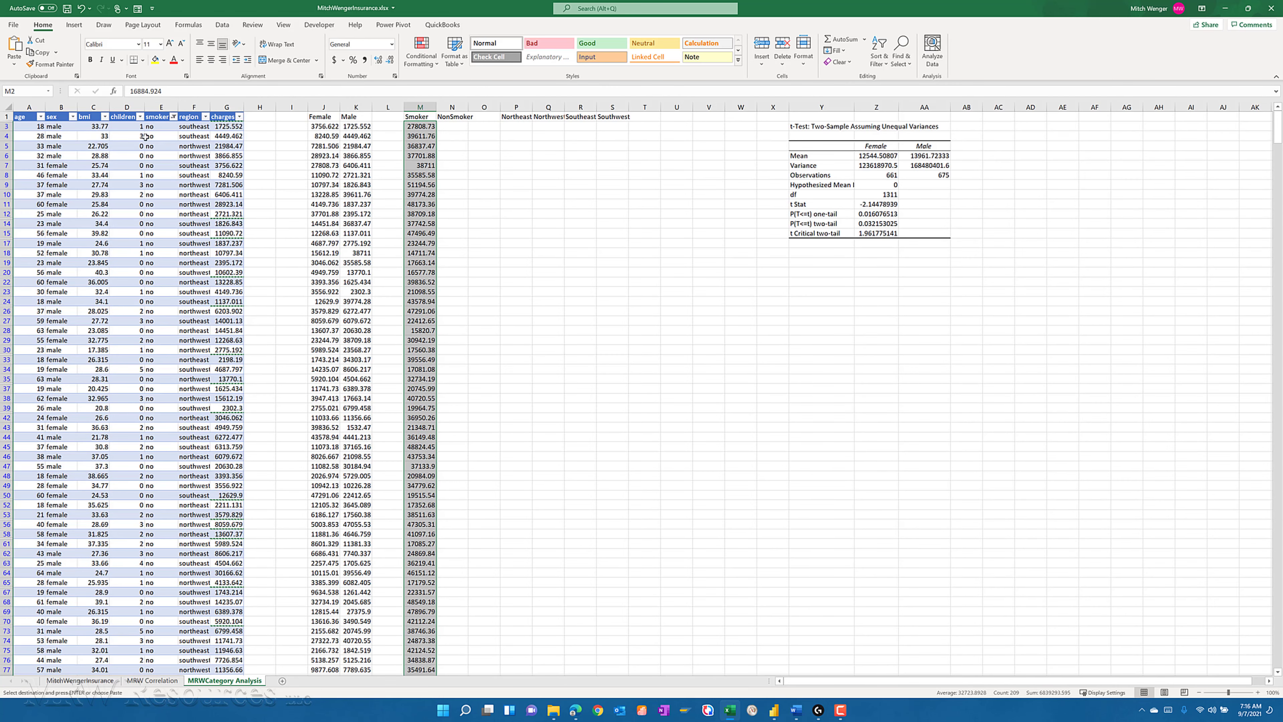
# - Copy all the filtered non-smokers' charges and paste them as values under the NonSmoker heading, starting in N3
pyautogui.click(219, 126)
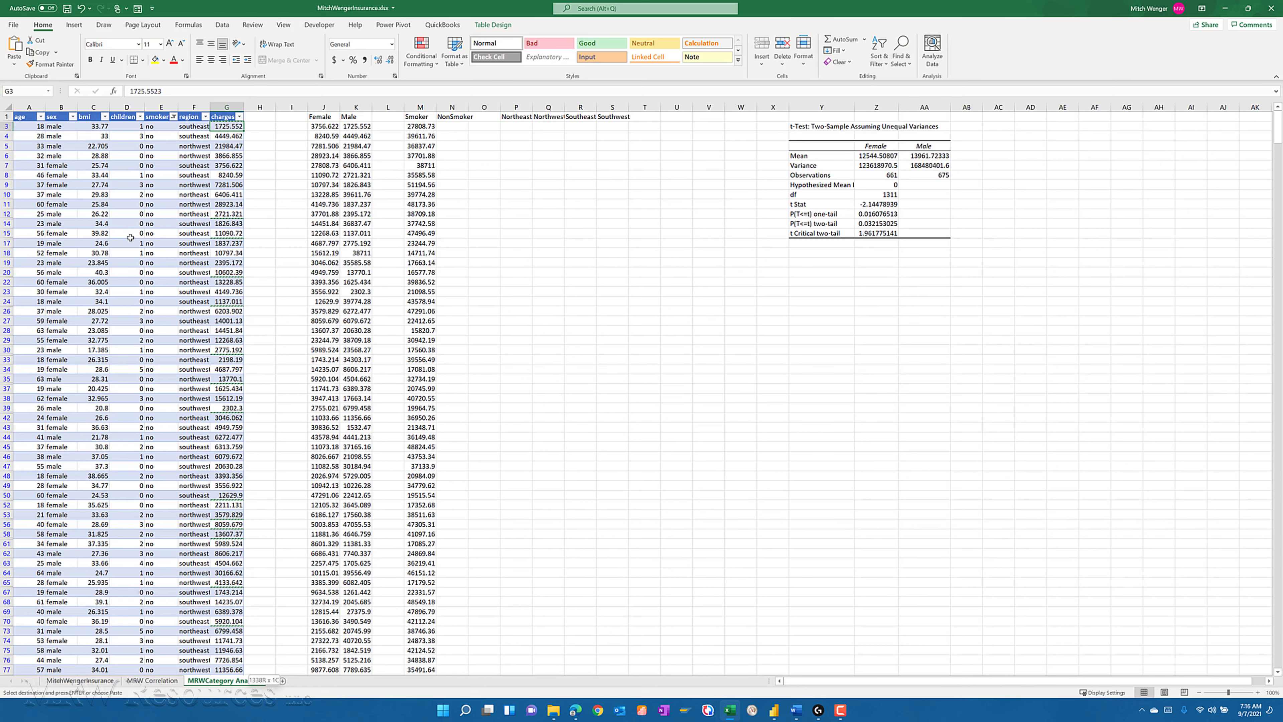
pyautogui.hotkey('ctrl', 'shift', 'Down')
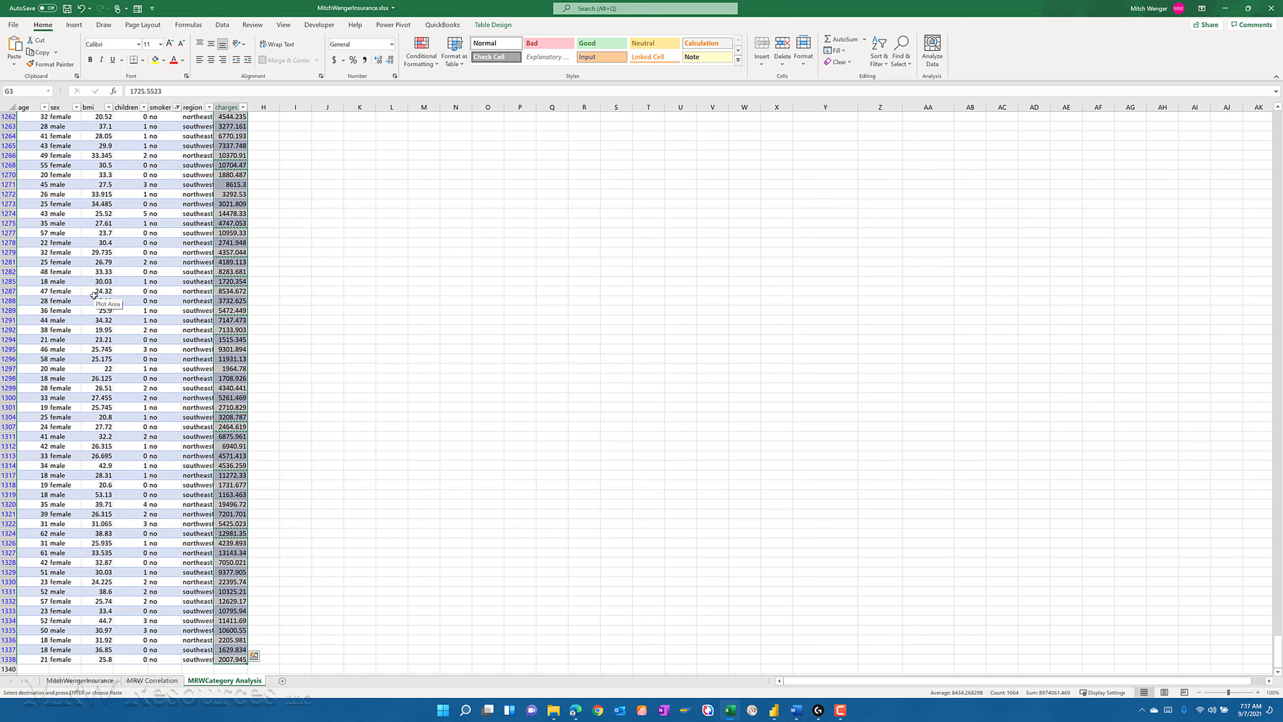
pyautogui.click(300, 234)
pyautogui.hotkey('ctrl', 'Up')
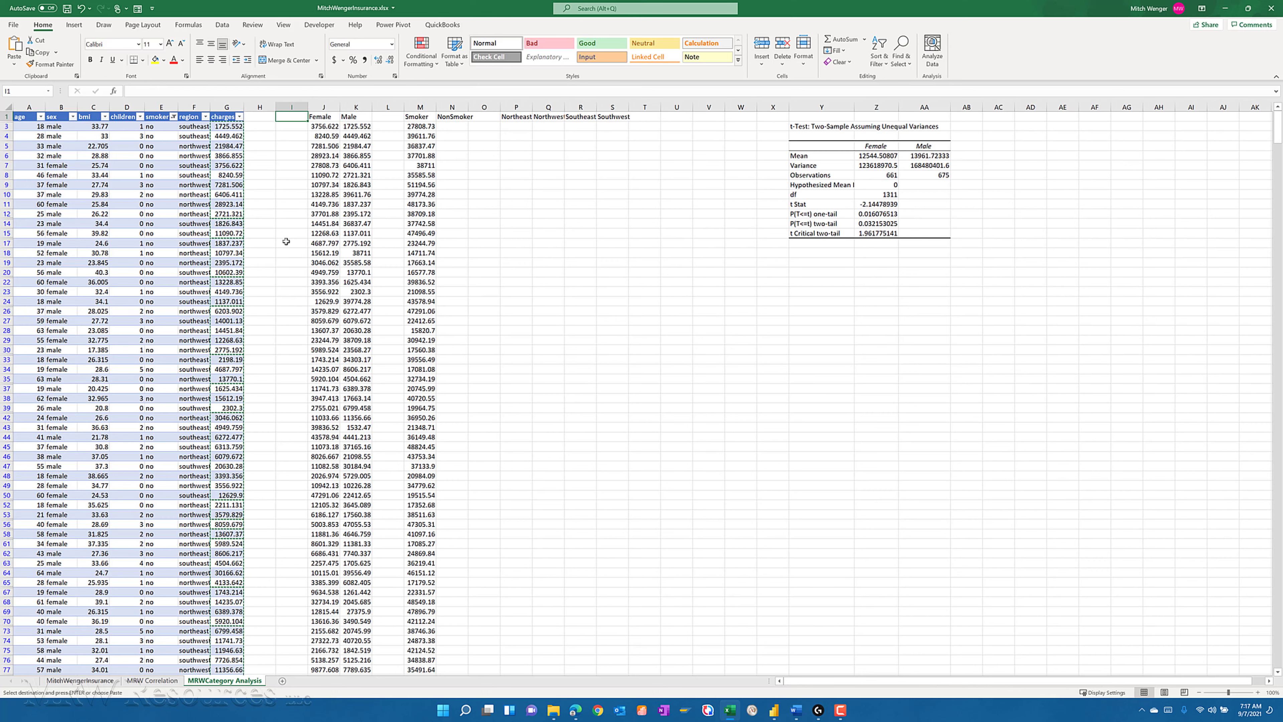
pyautogui.press('Right')
pyautogui.press('Right')
pyautogui.press('Right')
pyautogui.press('Right')
pyautogui.press('Right')
pyautogui.press('Down')
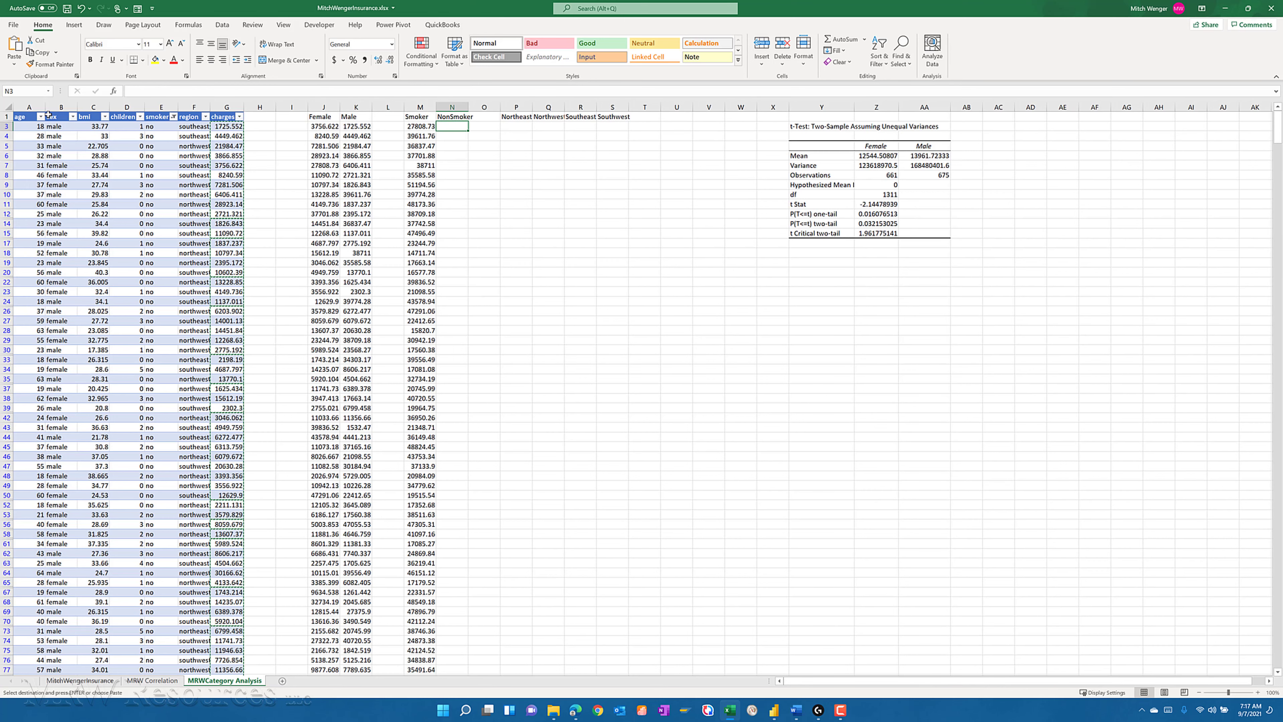
pyautogui.click(14, 63)
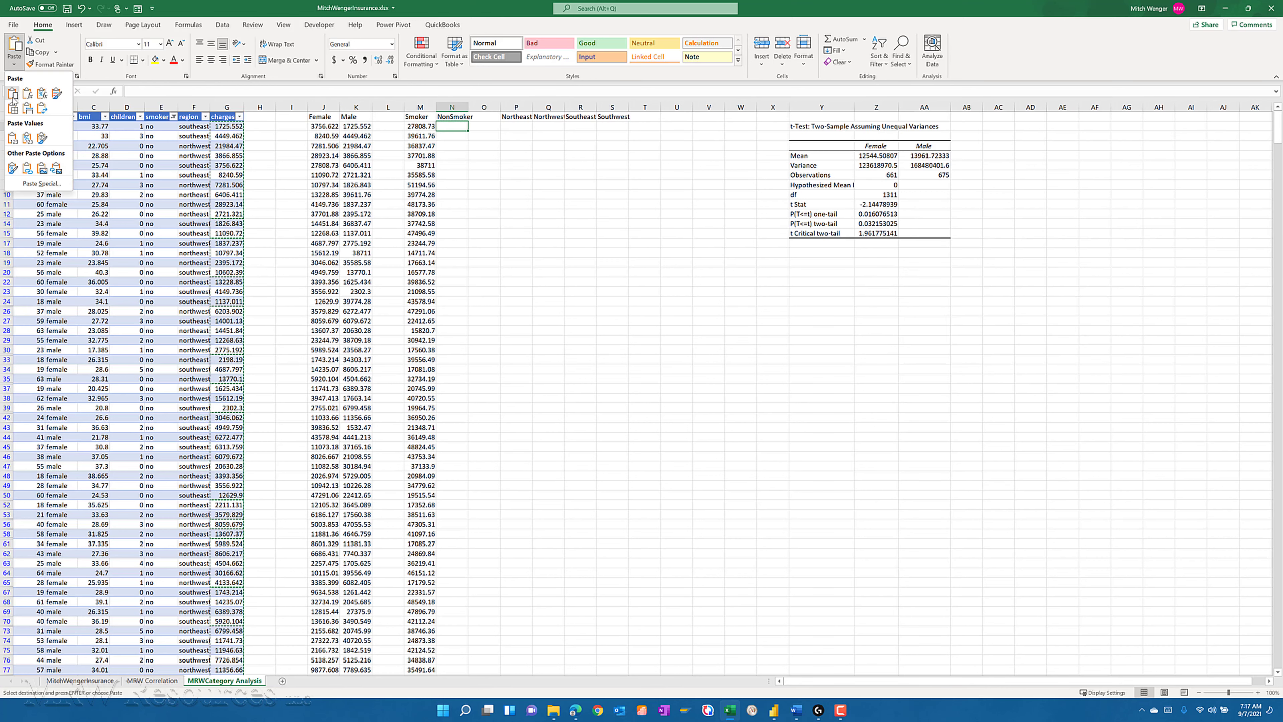
pyautogui.click(13, 137)
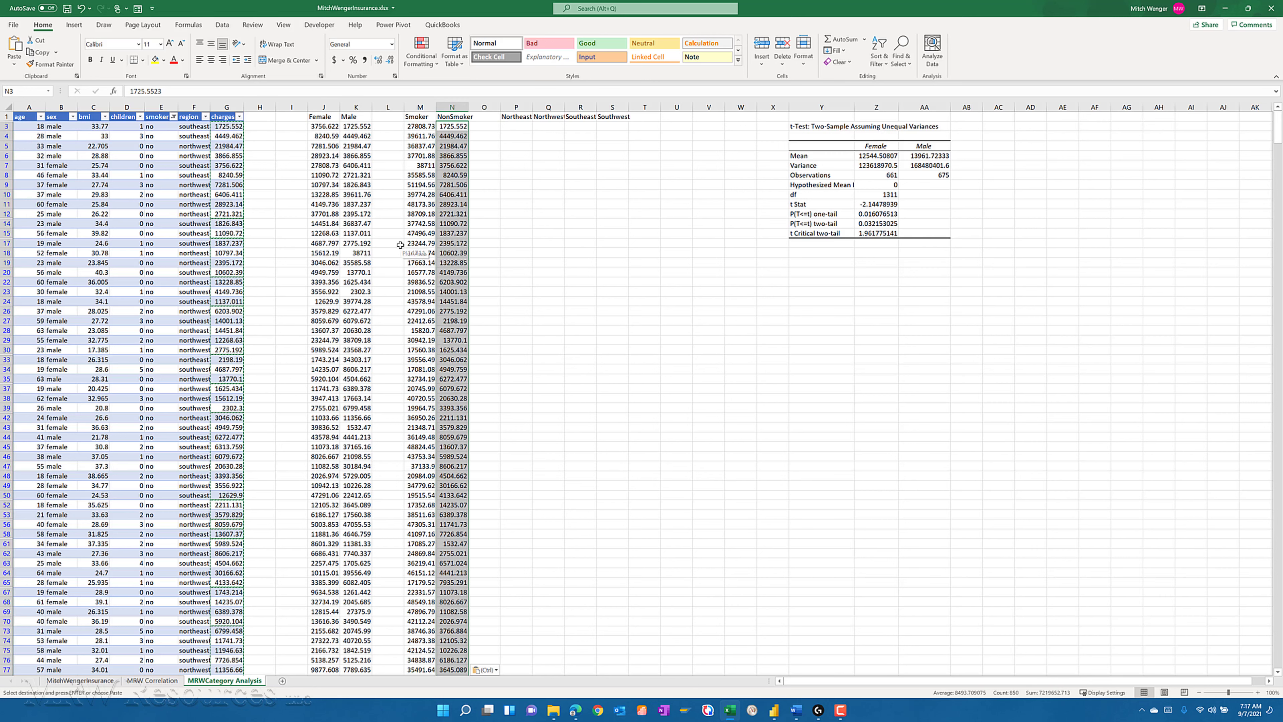
pyautogui.click(276, 206)
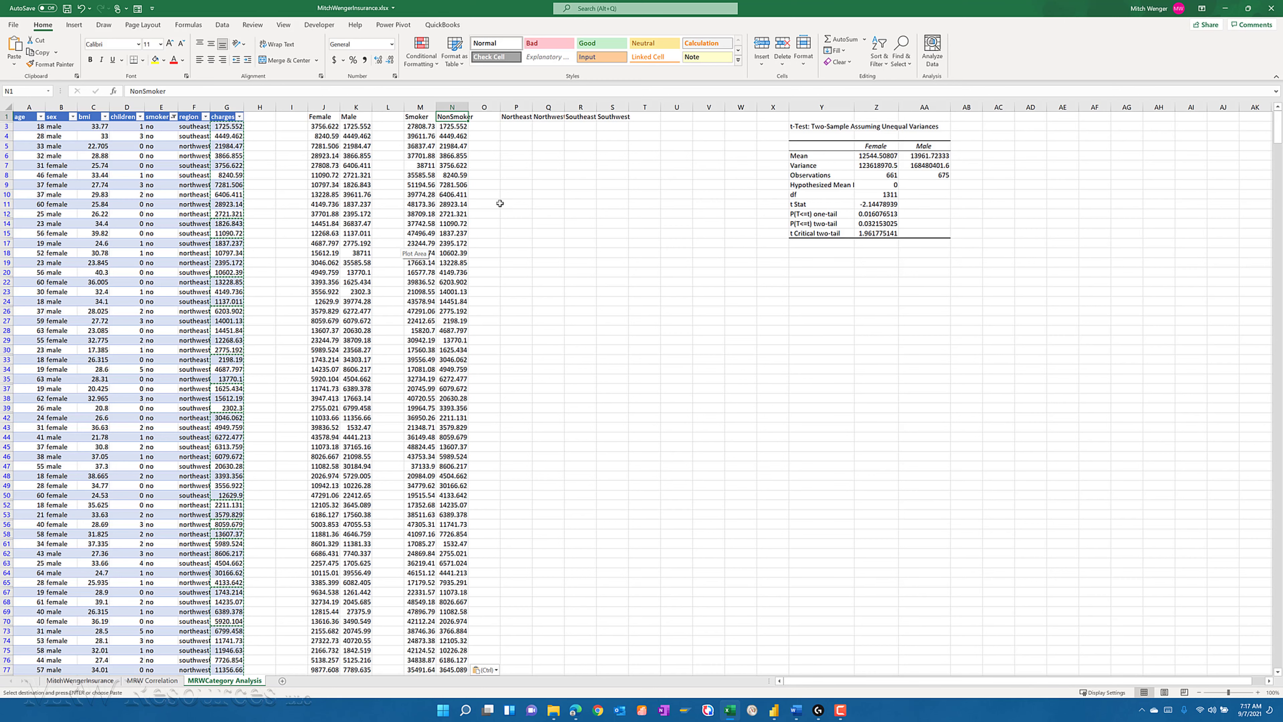
# - Run a t-Test: Two-Sample Assuming Unequal Variances on columns M and N, with labels, alpha 0.05 and output at Y18
pyautogui.click(806, 254)
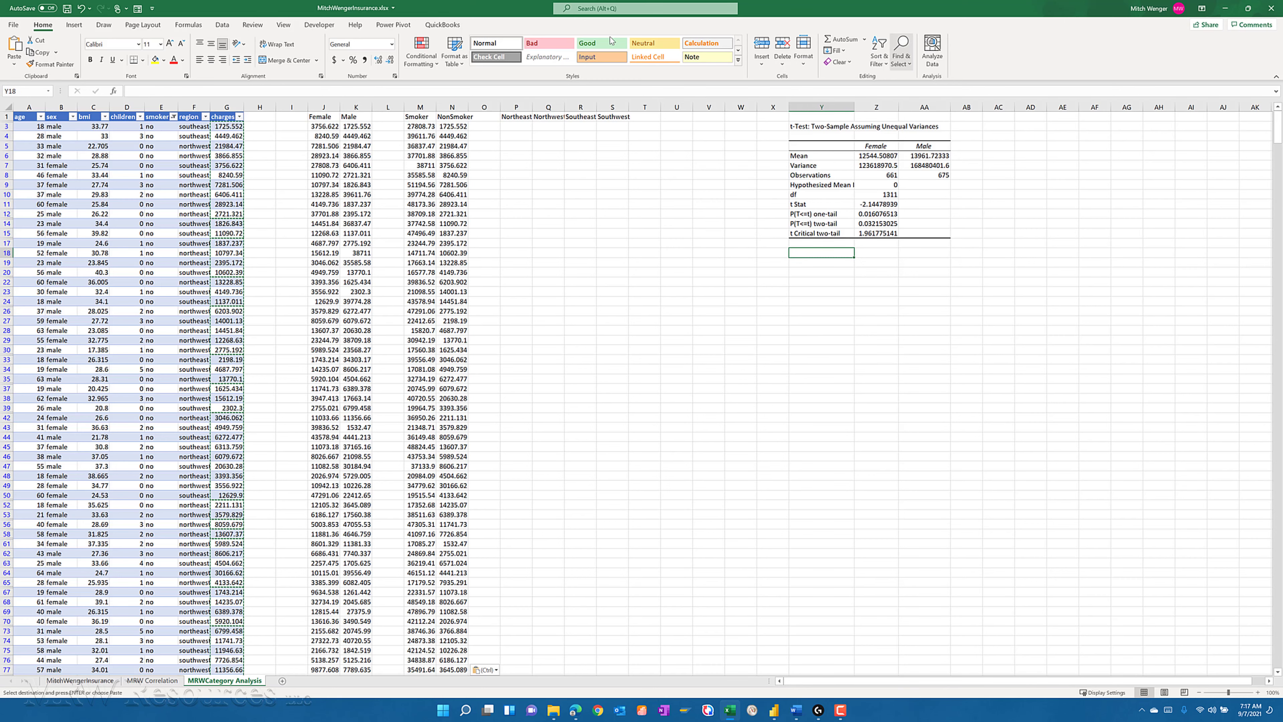
pyautogui.click(222, 25)
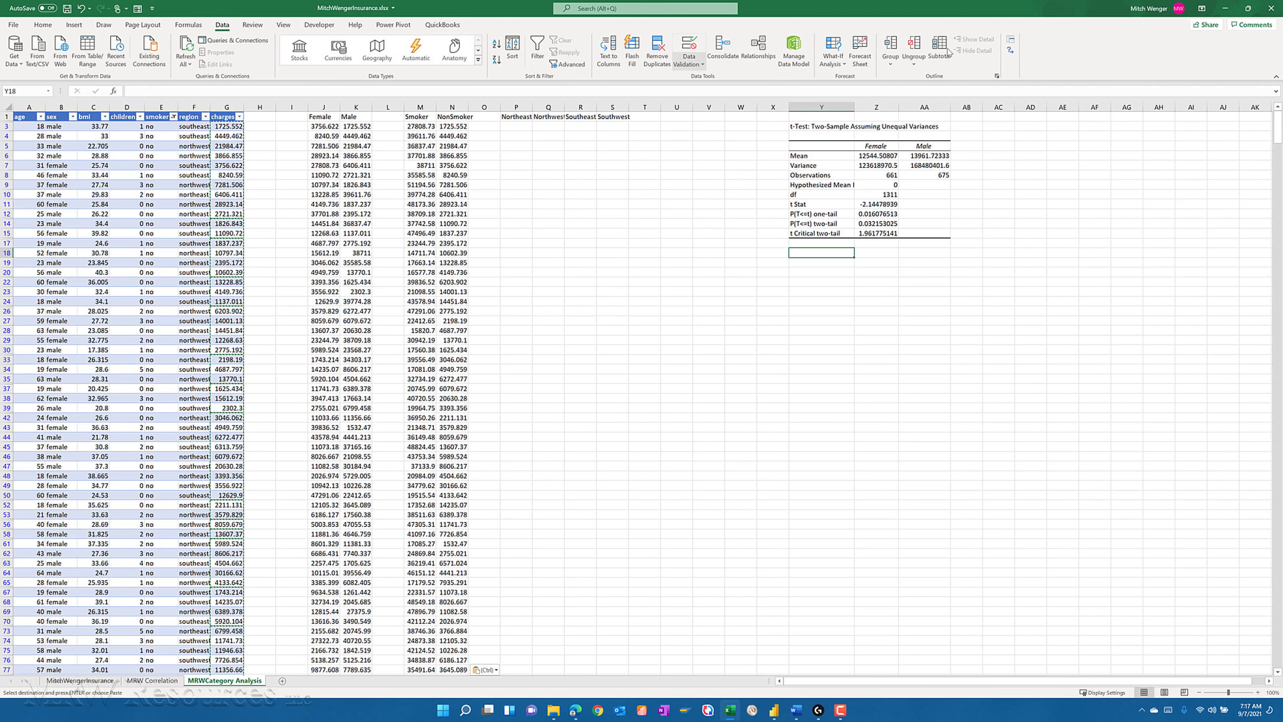
pyautogui.click(1010, 40)
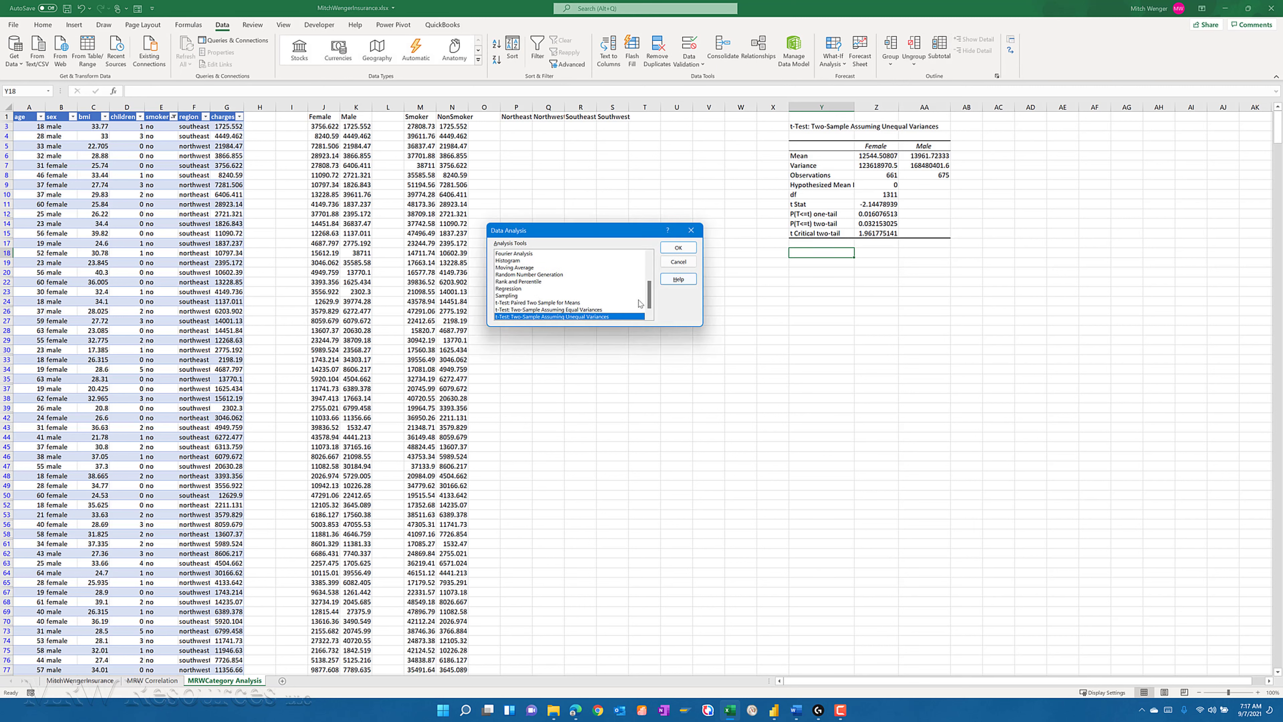
pyautogui.click(676, 248)
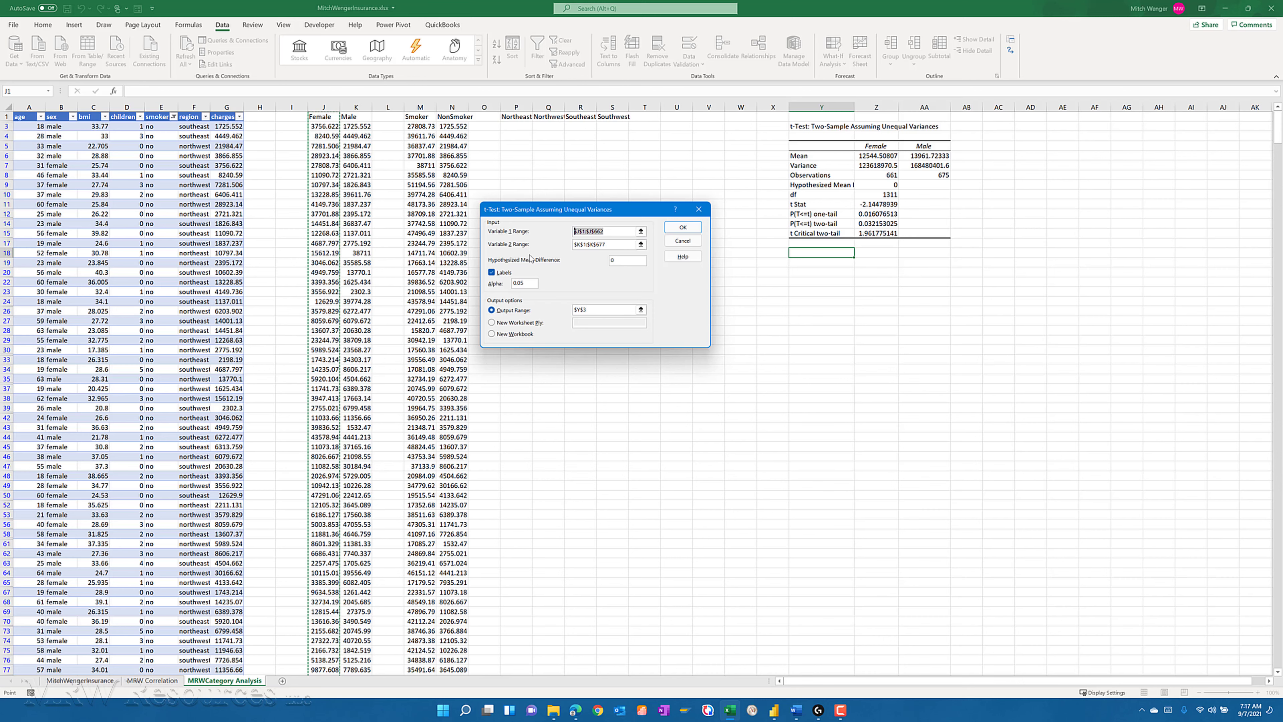
pyautogui.click(420, 107)
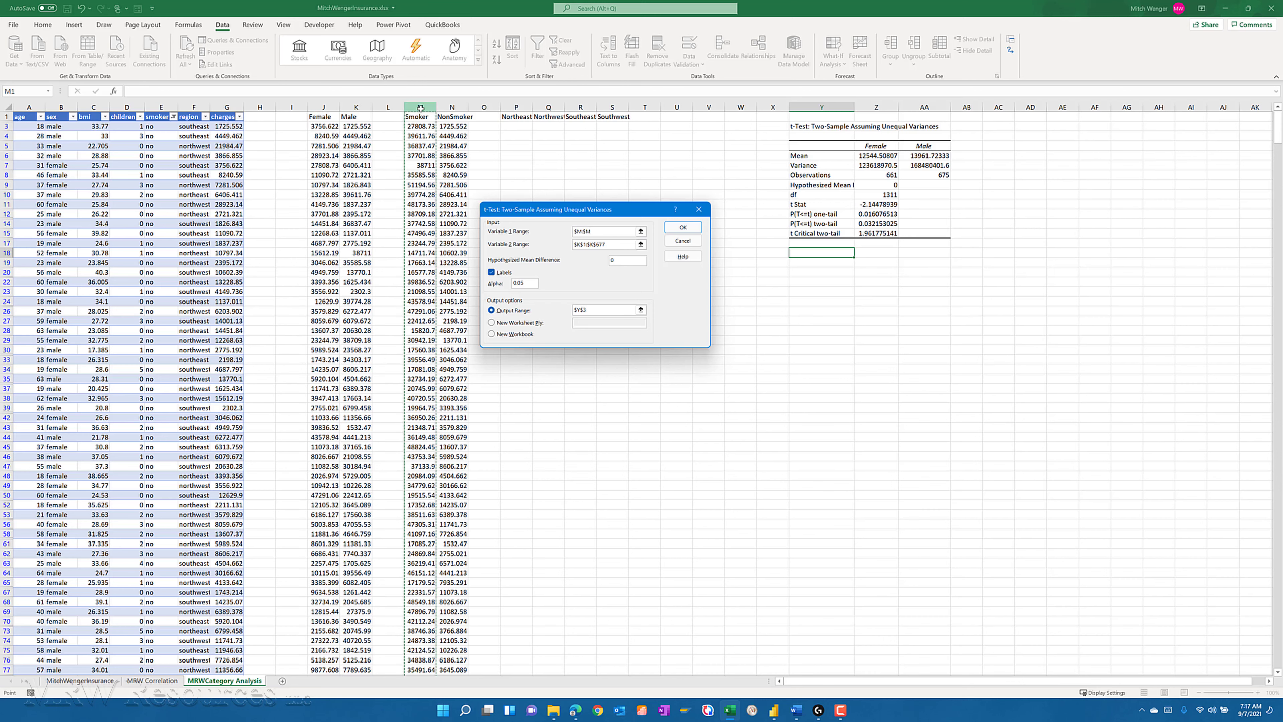
pyautogui.moveTo(624, 243); pyautogui.dragTo(531, 238)
pyautogui.click(452, 108)
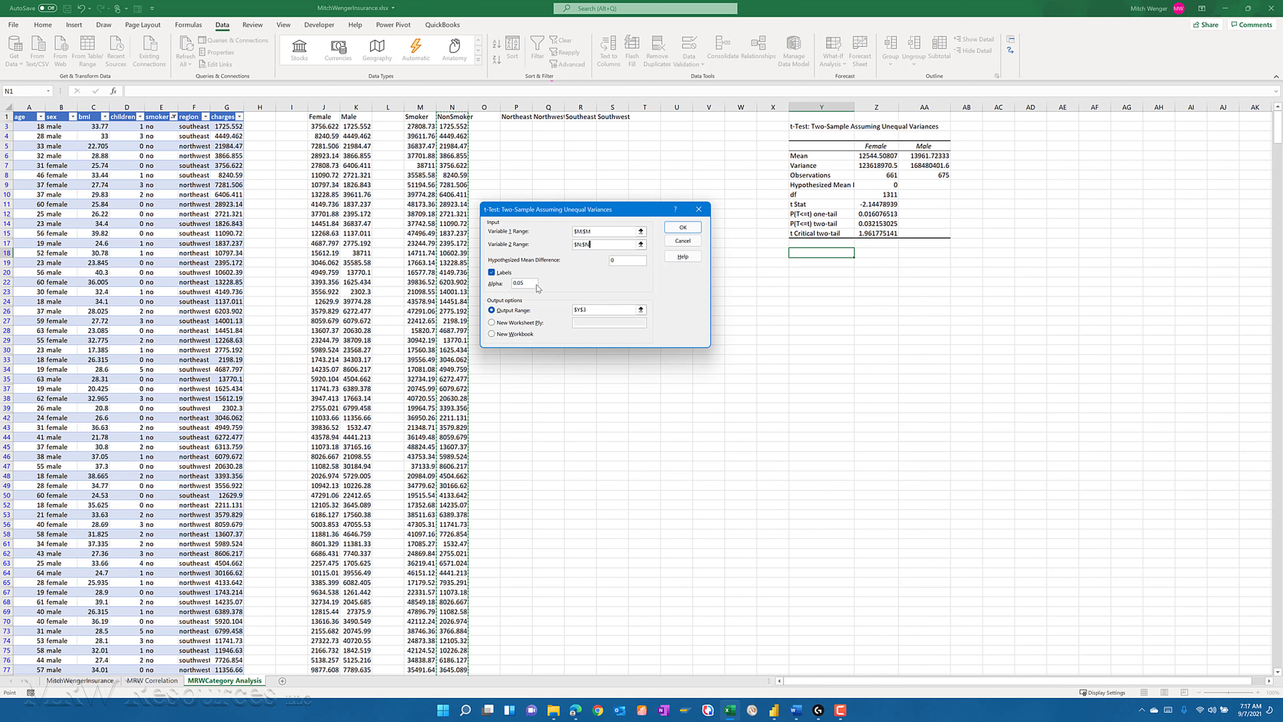
pyautogui.click(591, 310)
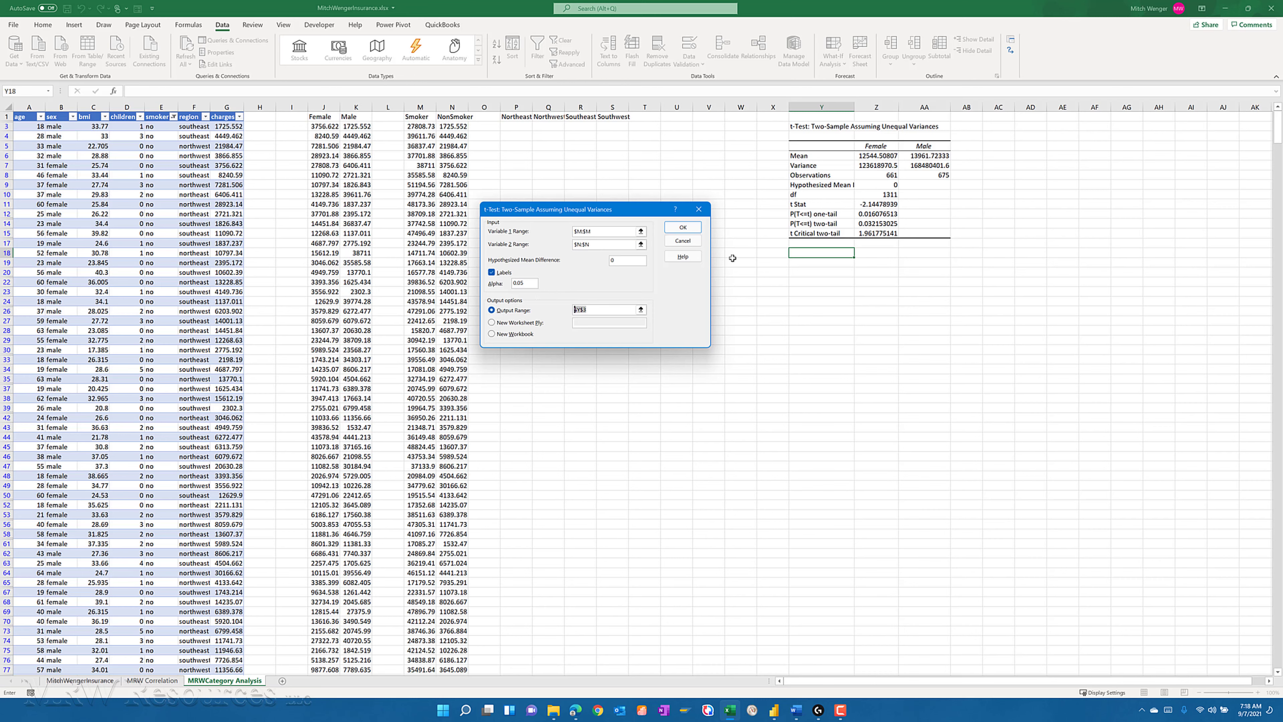
pyautogui.click(800, 251)
pyautogui.click(673, 230)
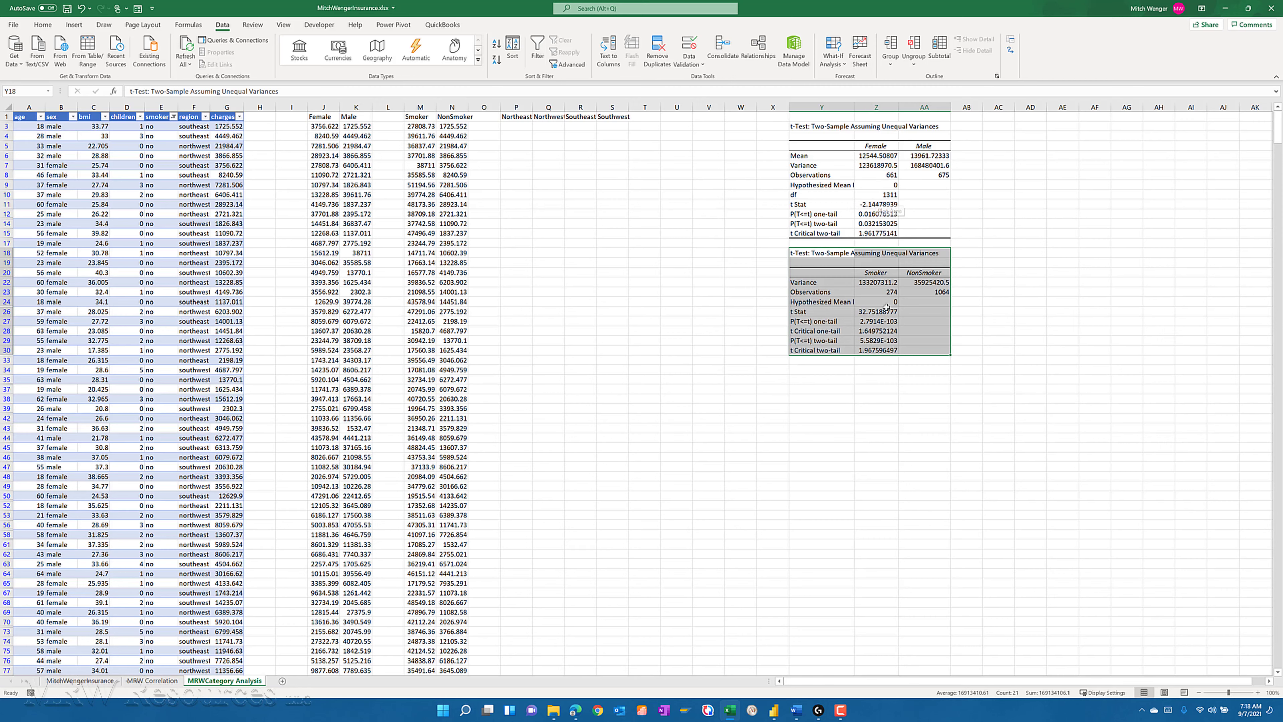
# - Examine the observations, t Stat and p-values in the Smoker versus NonSmoker t-test output, ending at Y34 below it
pyautogui.click(864, 293)
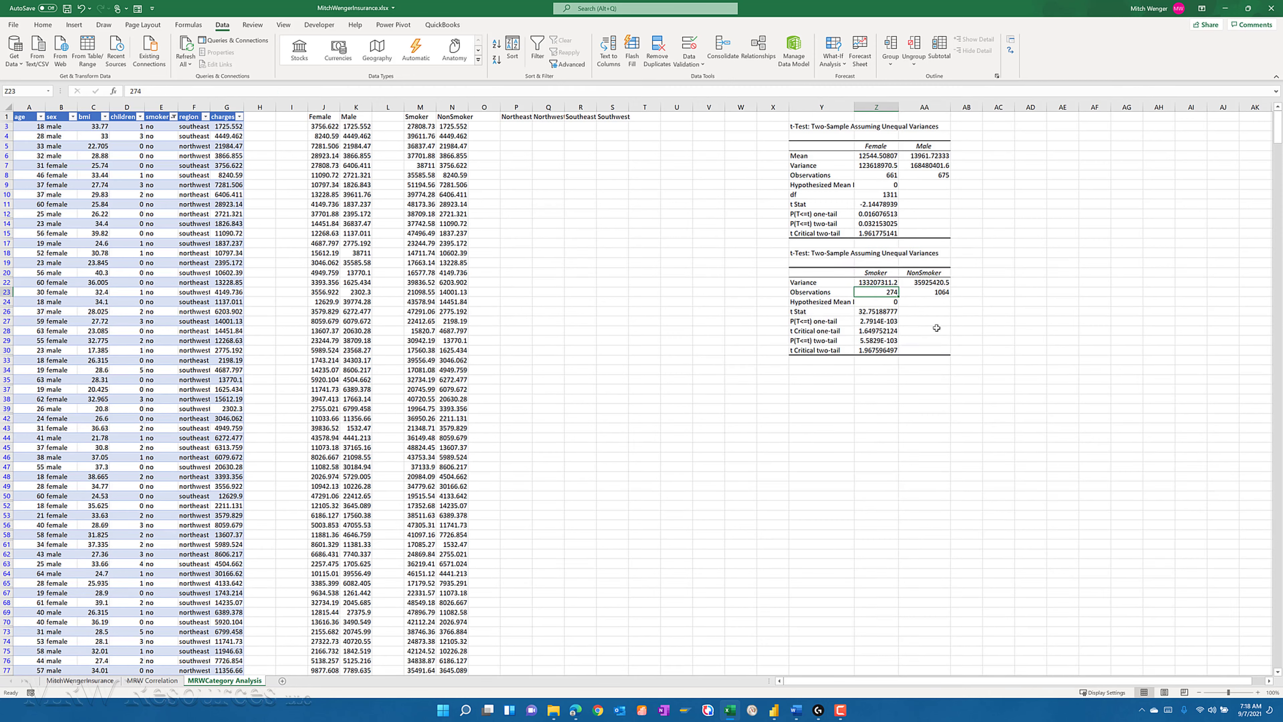
pyautogui.press('Down')
pyautogui.press('Down')
pyautogui.press('Down')
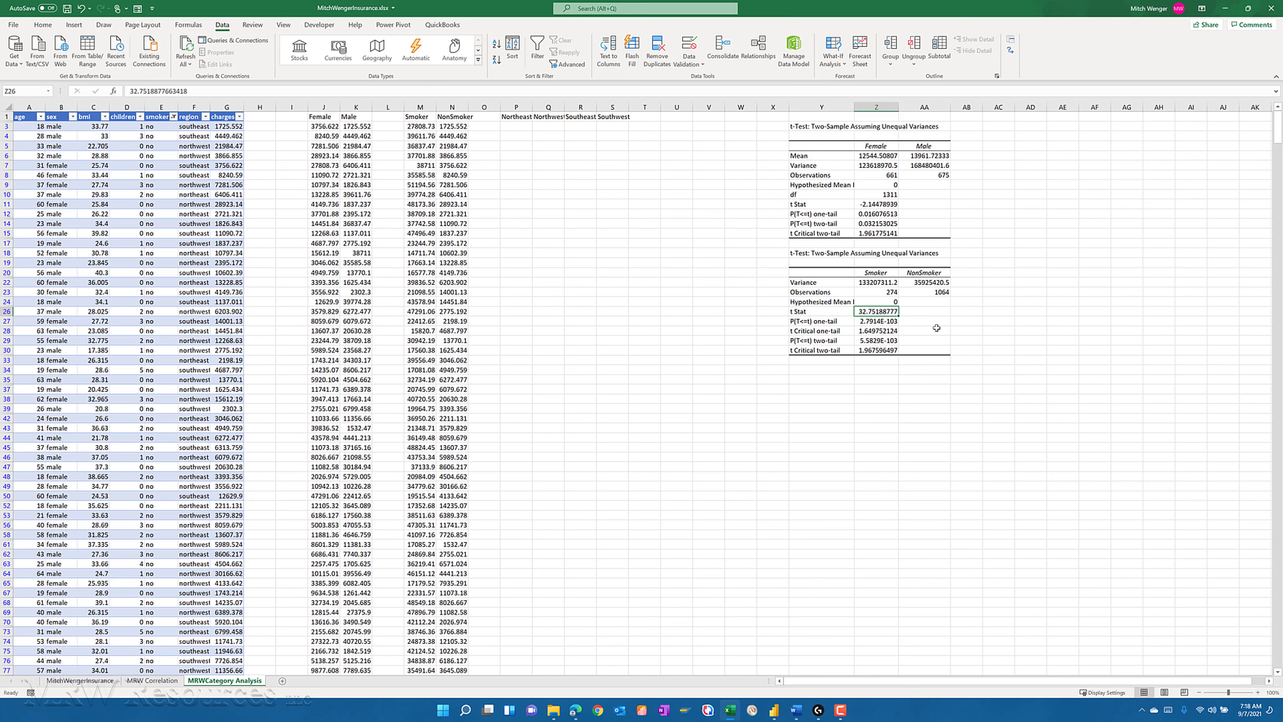
pyautogui.press('Down')
pyautogui.press('Down')
pyautogui.press('Down')
pyautogui.press('Down')
pyautogui.press('Down')
pyautogui.press('Left')
pyautogui.press('Down')
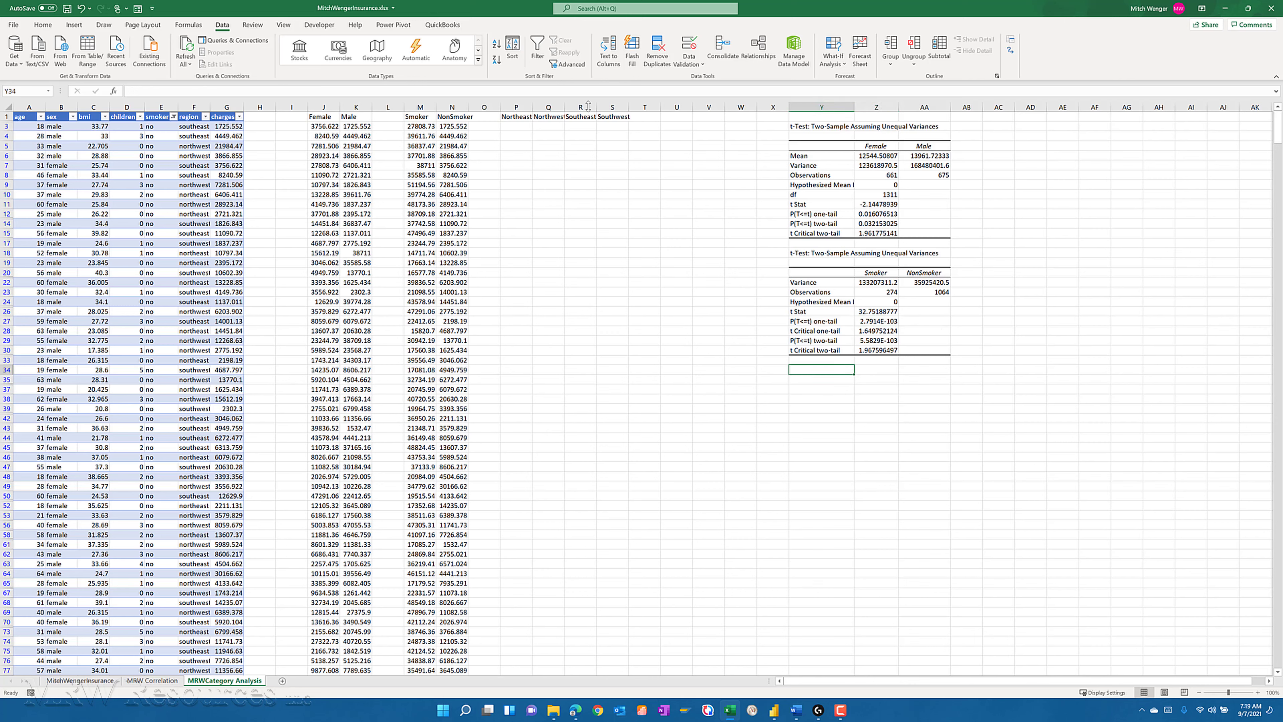
# - Widen the region columns P through S to fit their headings
pyautogui.moveTo(534, 110); pyautogui.dragTo(572, 106)
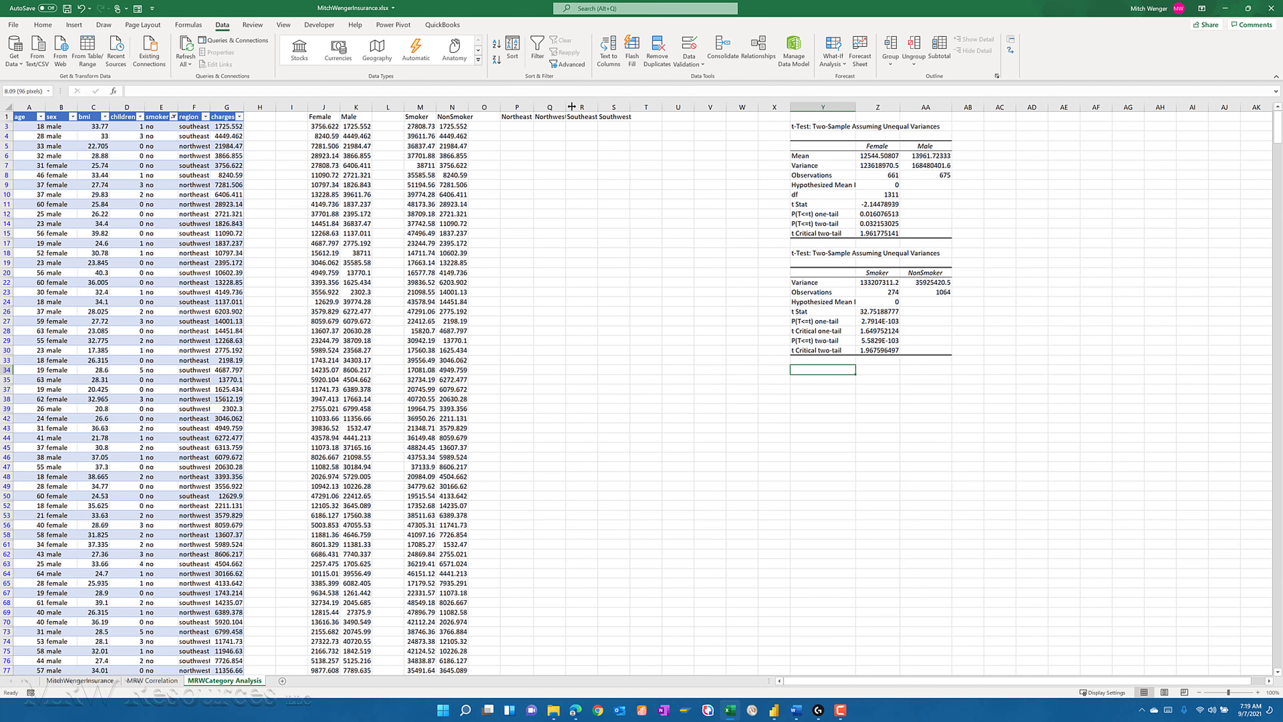
pyautogui.doubleClick(600, 107)
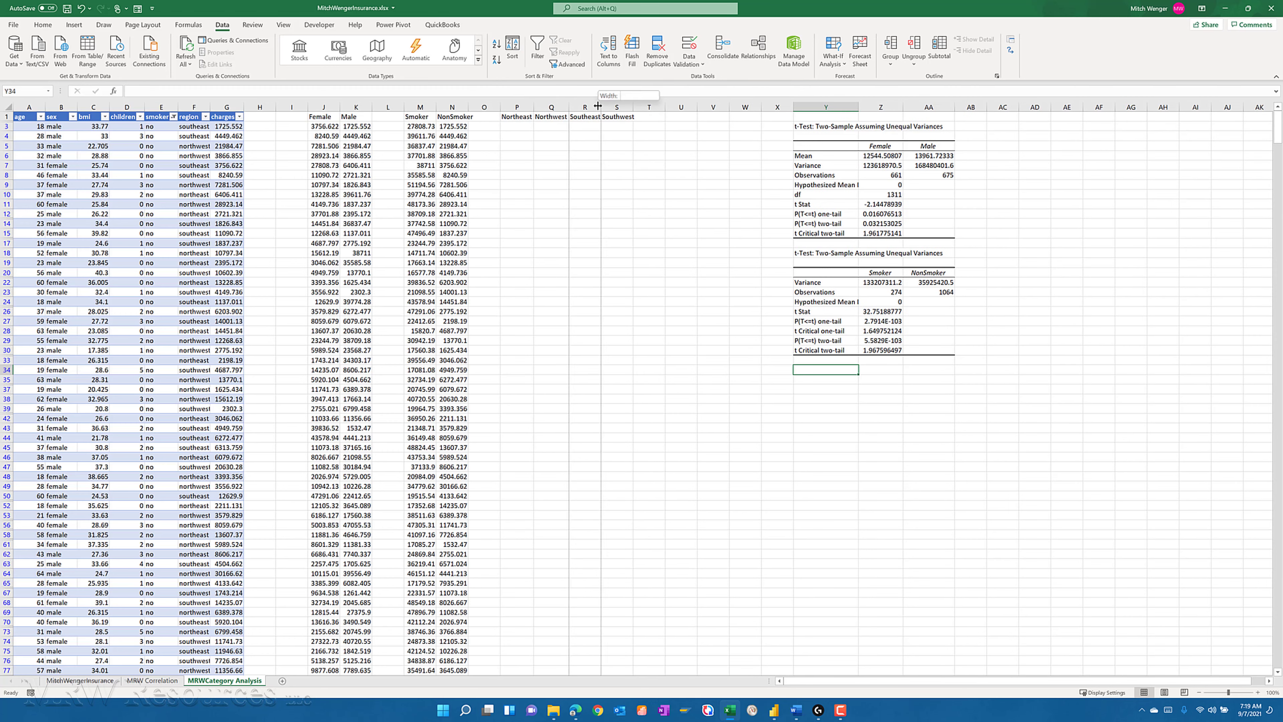
pyautogui.doubleClick(631, 106)
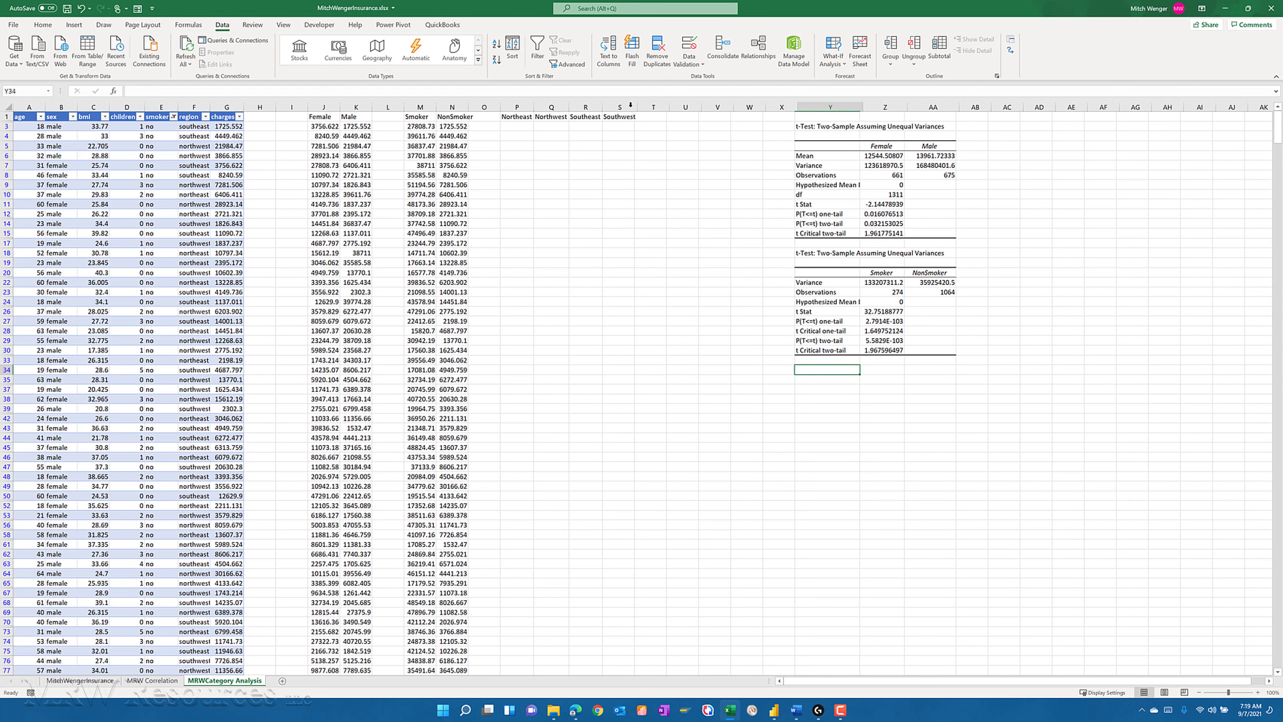
# - Clear the filter on the smoker column and filter the region column to show only northeast
pyautogui.click(174, 118)
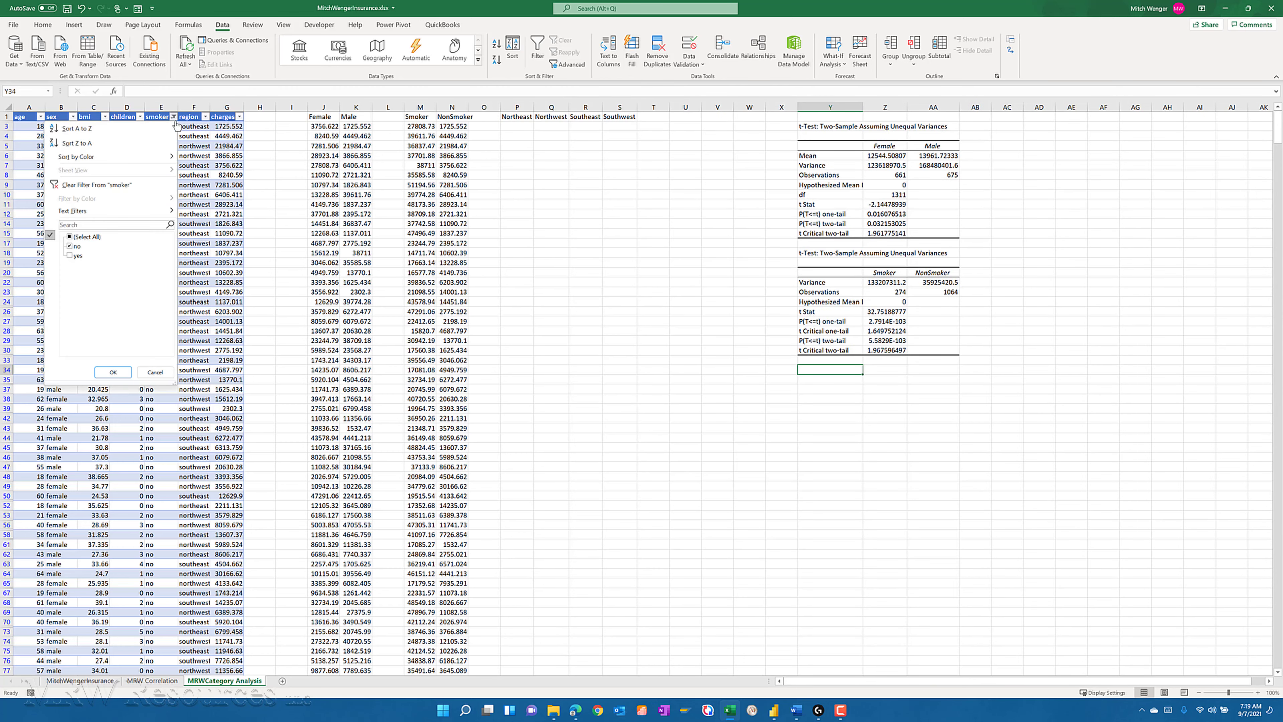
pyautogui.click(118, 186)
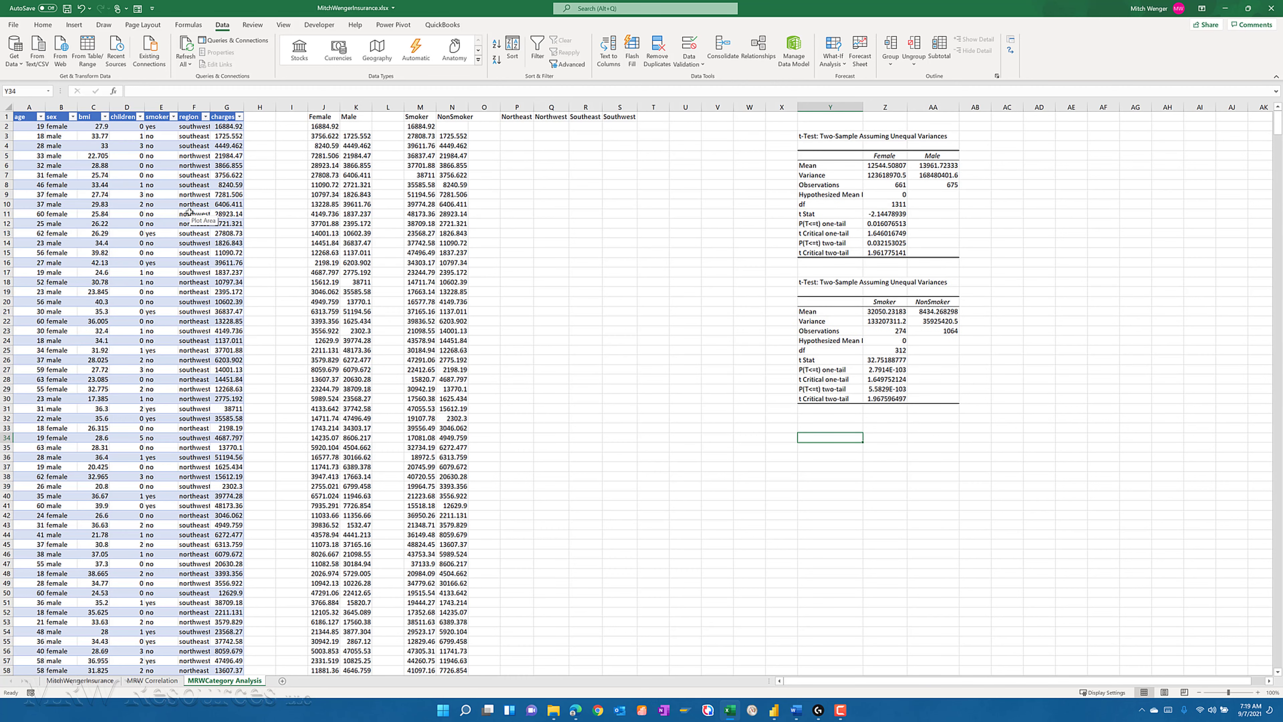
pyautogui.click(205, 116)
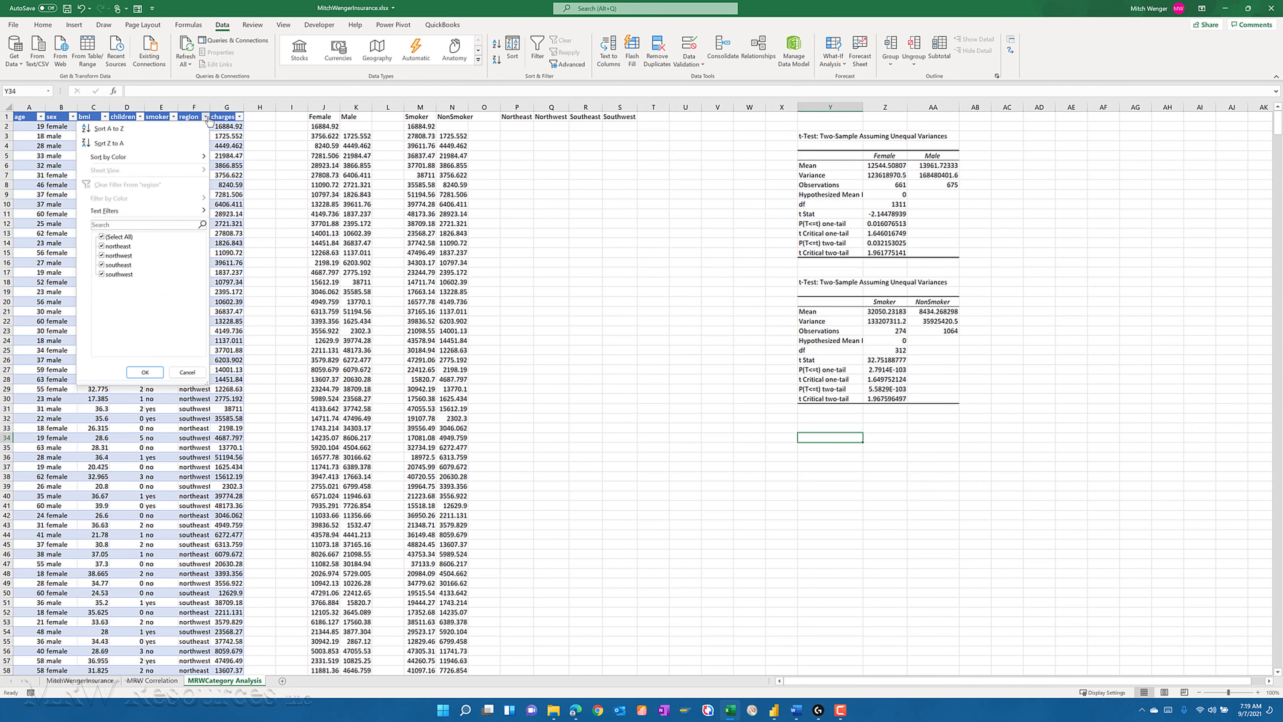
pyautogui.click(114, 238)
pyautogui.click(112, 248)
pyautogui.click(145, 372)
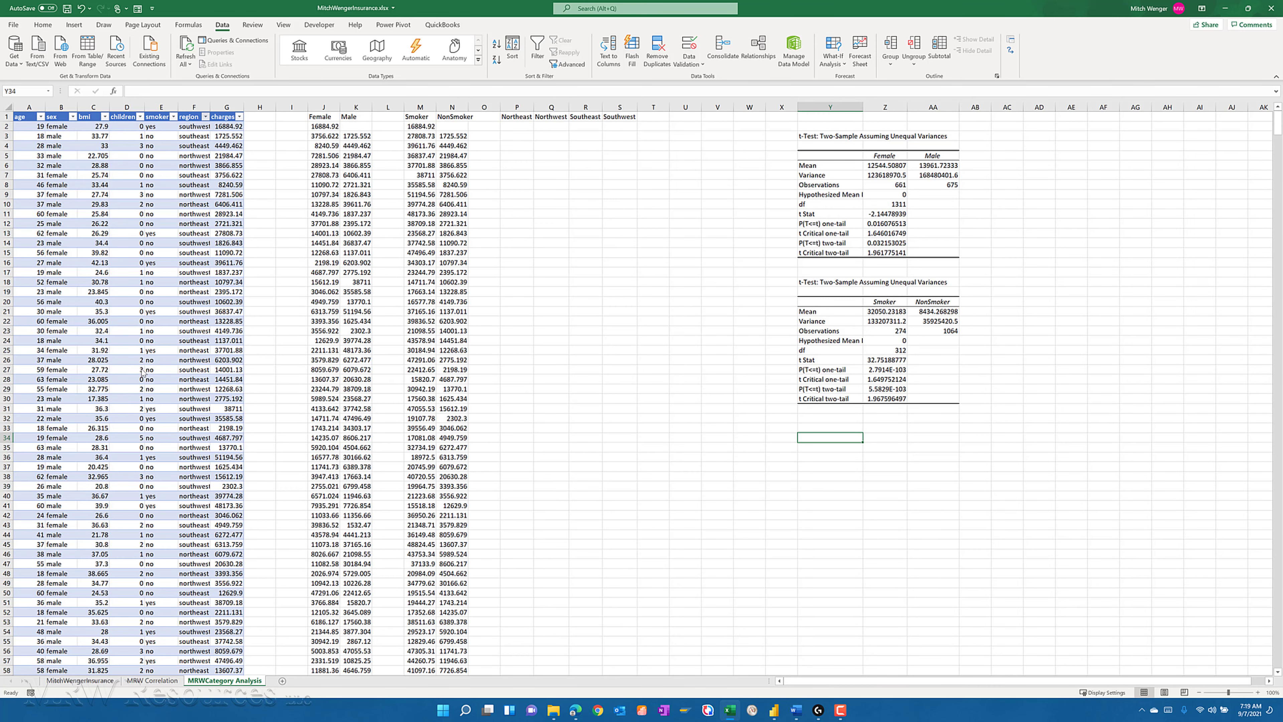
# - Copy all the filtered northeast charges and paste them as values under the Northeast heading, starting in P10
pyautogui.click(226, 126)
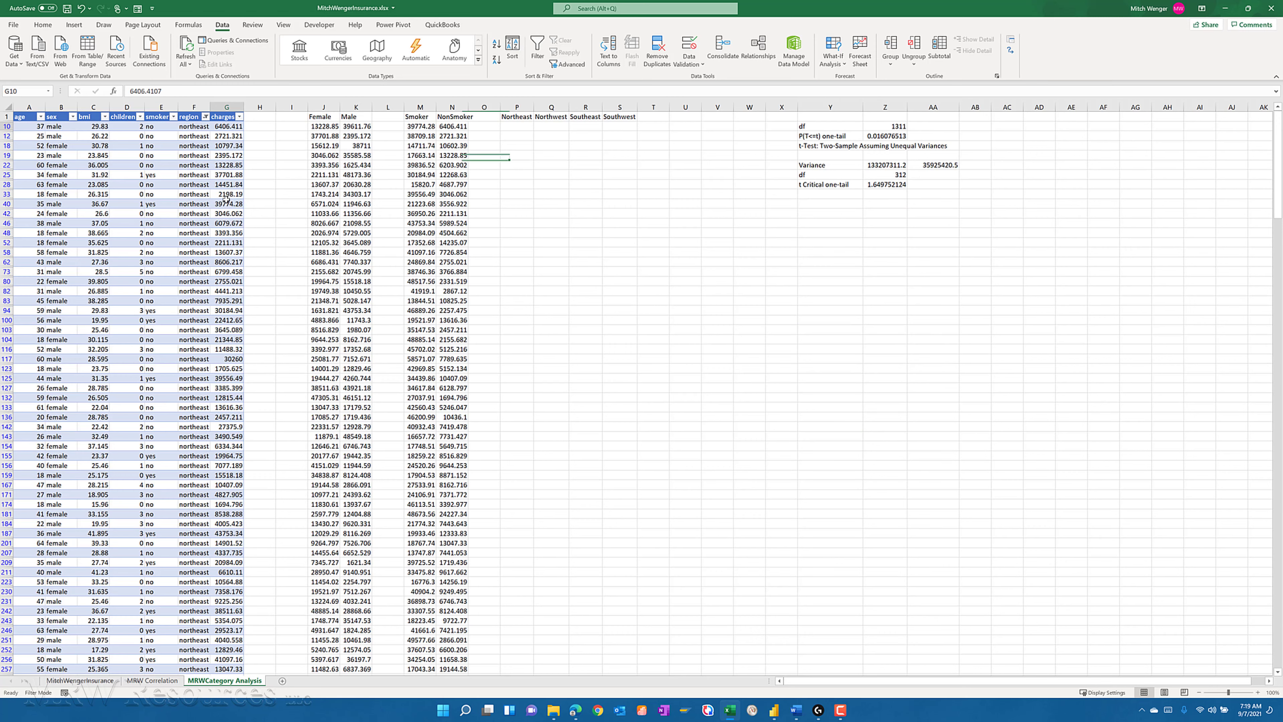
pyautogui.hotkey('ctrl', 'shift', 'Down')
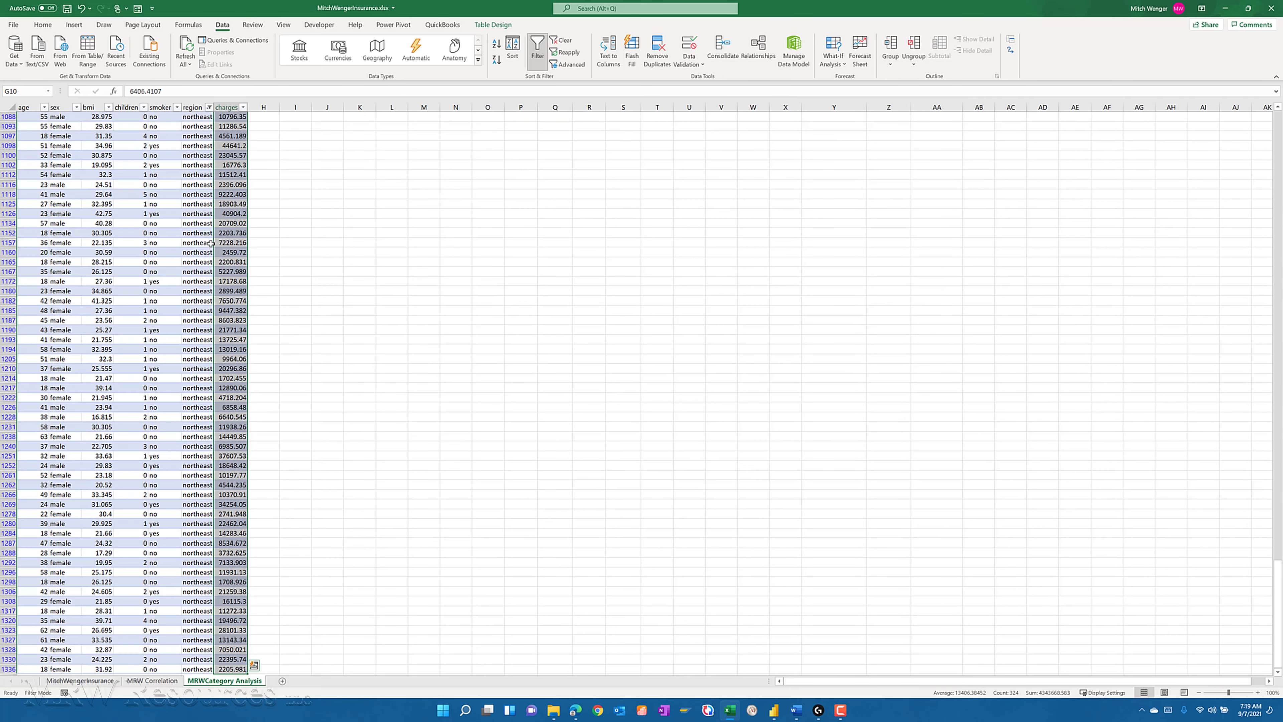
pyautogui.hotkey('ctrl', 'c')
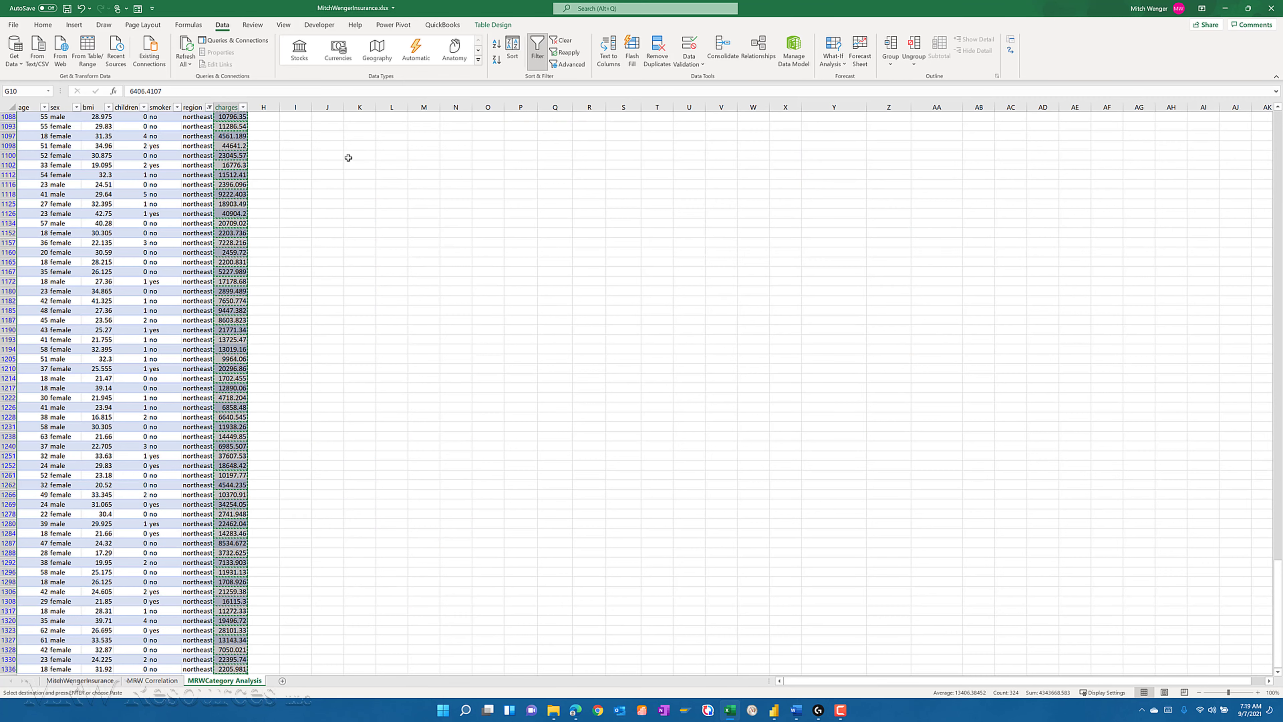
pyautogui.hotkey('ctrl', 'Up')
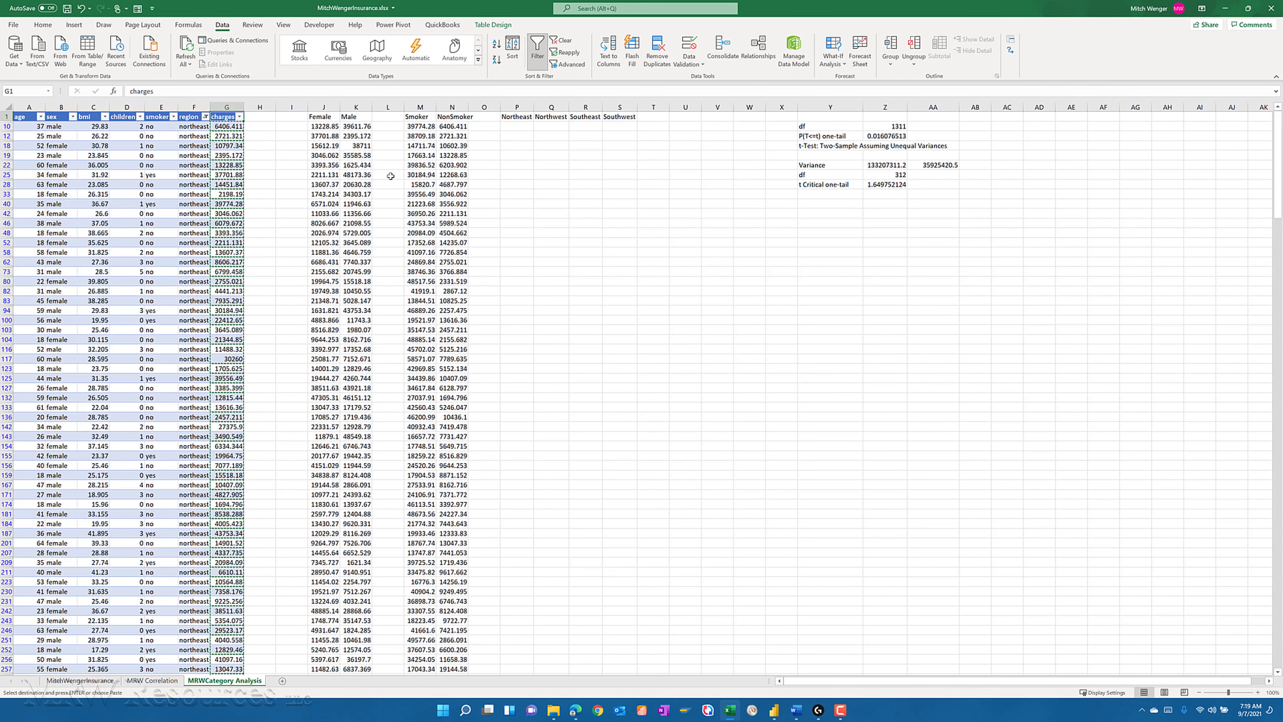
pyautogui.click(512, 127)
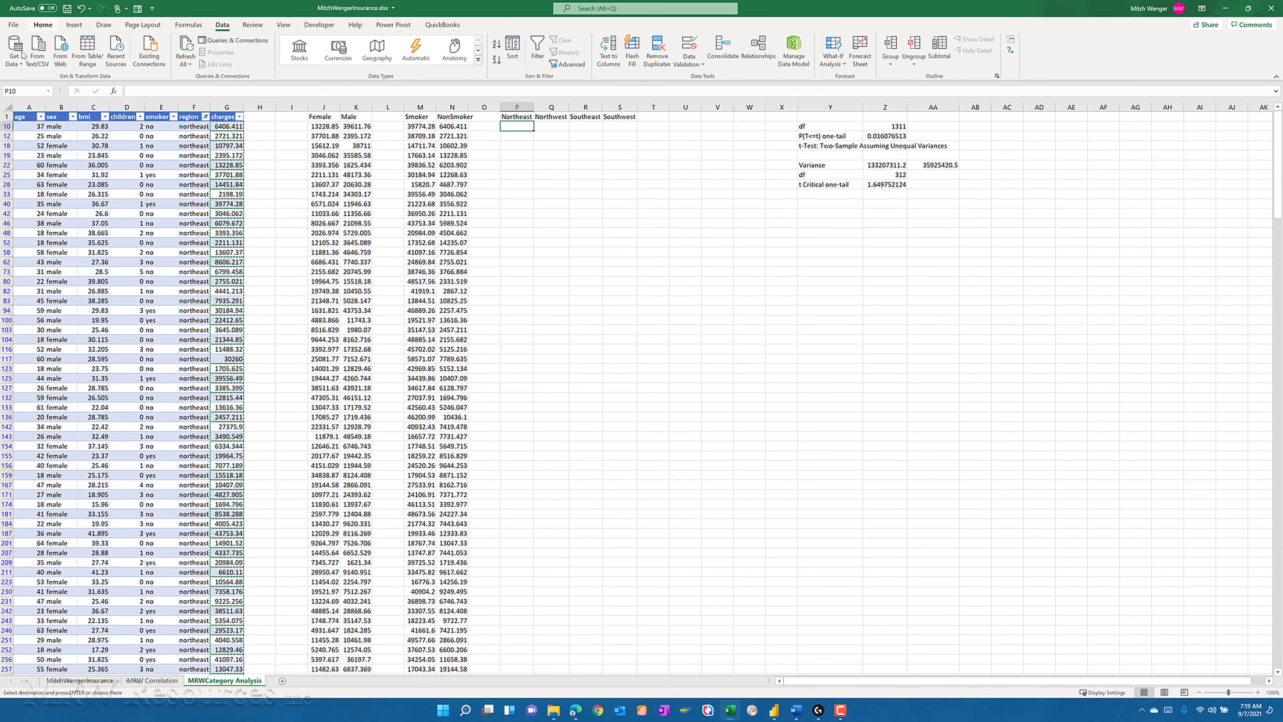
pyautogui.click(42, 26)
pyautogui.click(14, 63)
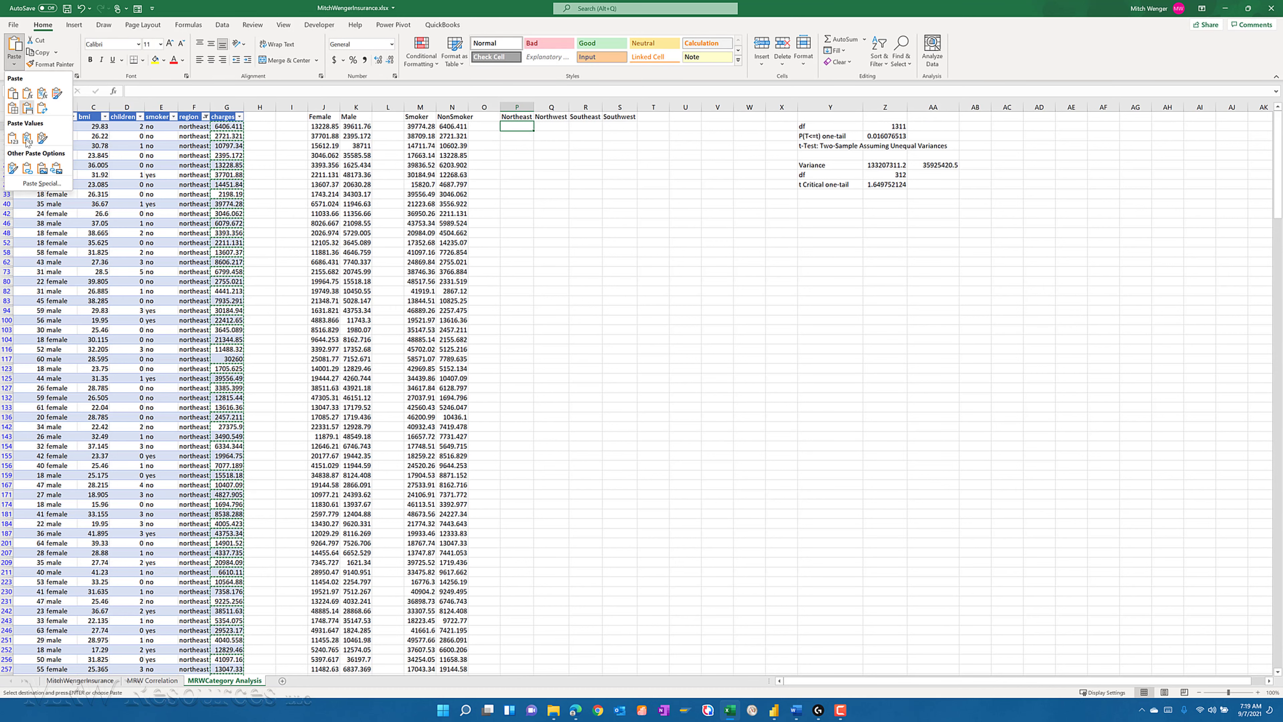
pyautogui.click(12, 138)
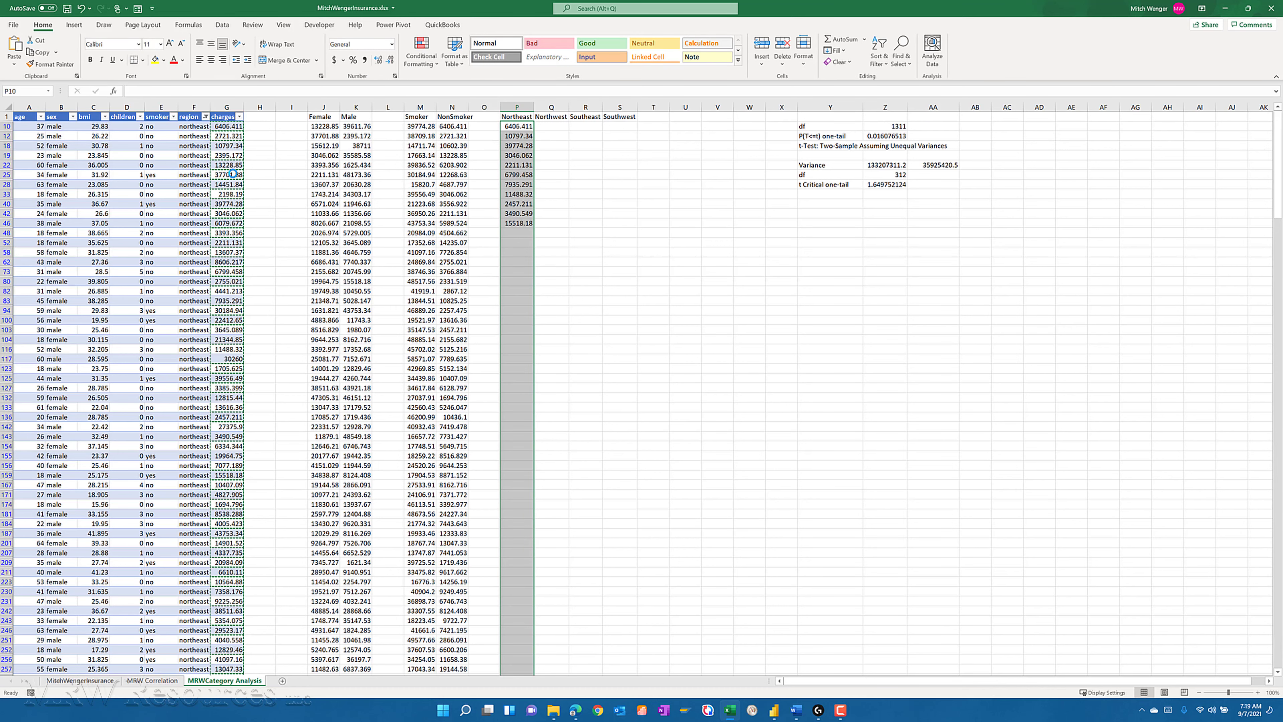
# - Change the region filter to show only northwest
pyautogui.click(240, 117)
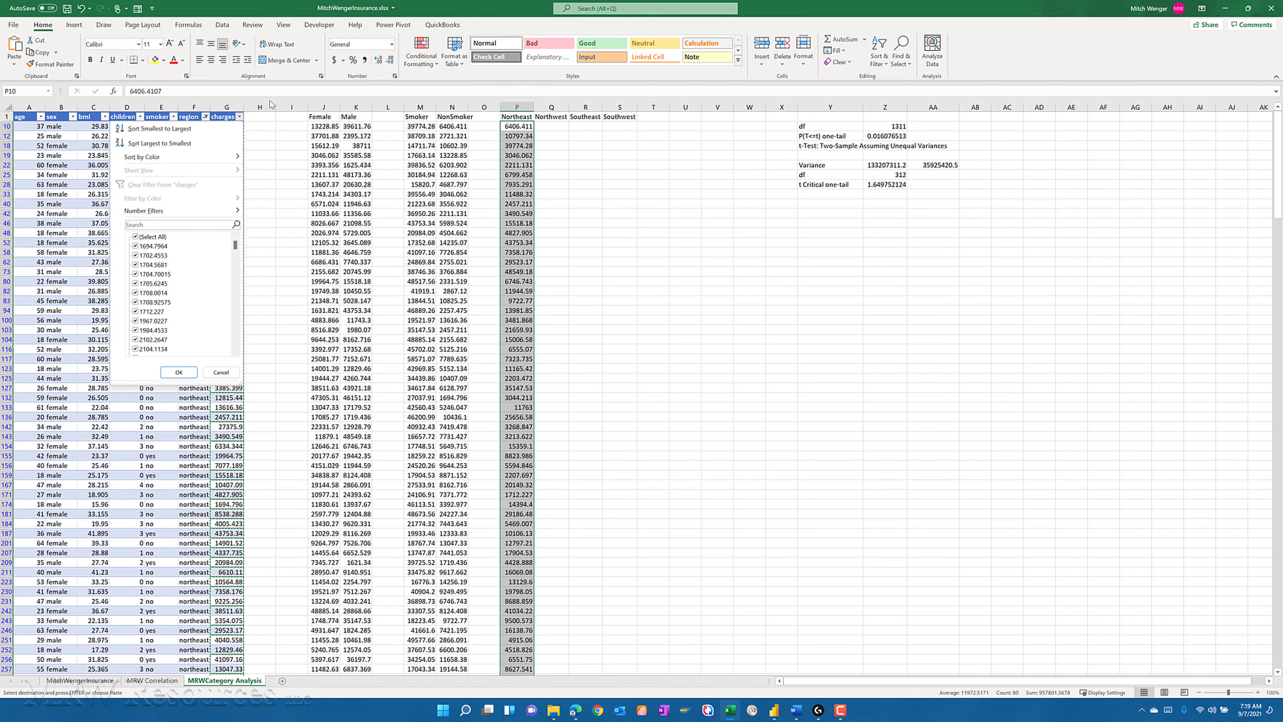
pyautogui.press('Escape')
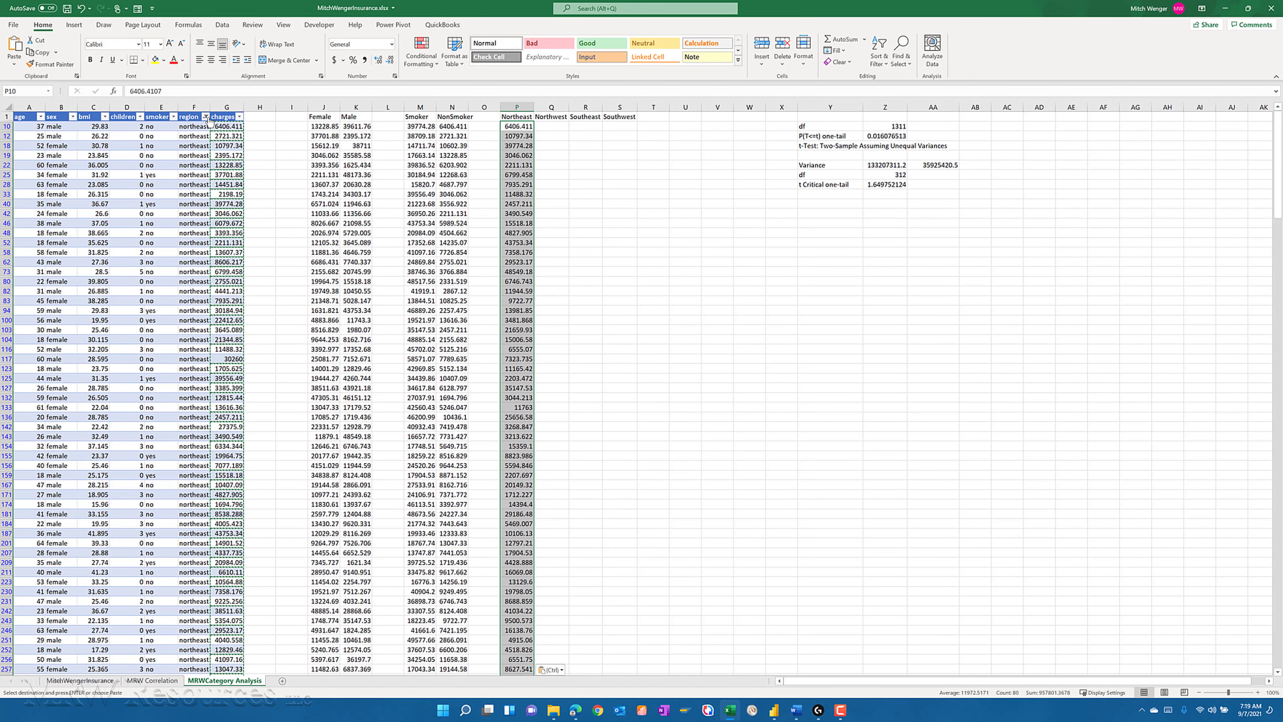
pyautogui.click(205, 116)
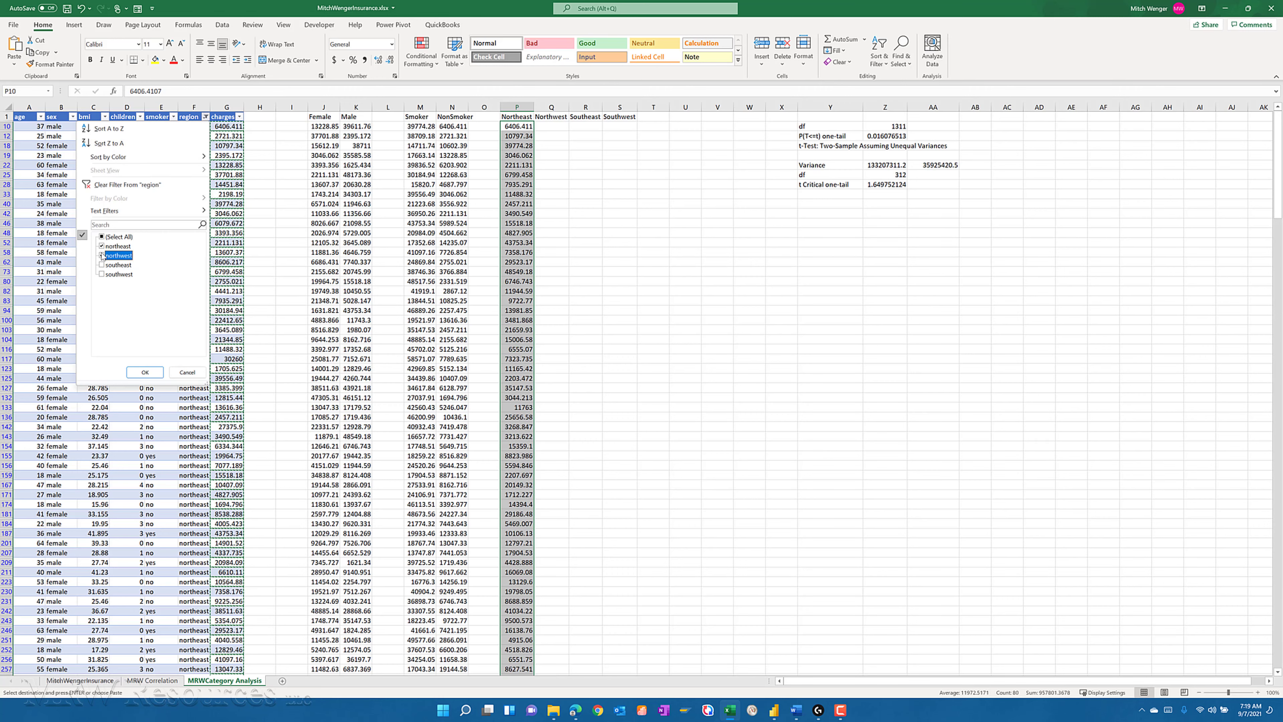
pyautogui.click(145, 372)
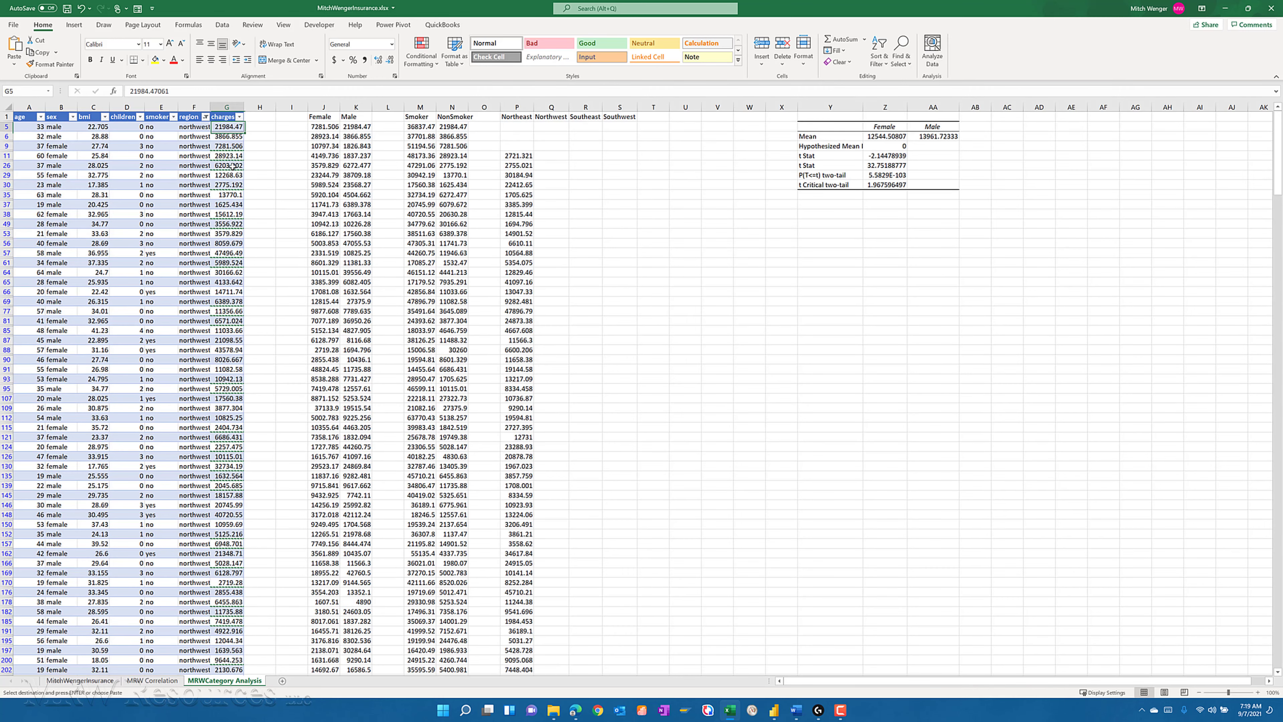
# - Copy all the filtered northwest charges and paste them as values under the Northwest heading, starting in Q5
pyautogui.hotkey('ctrl', 'shift', 'Down')
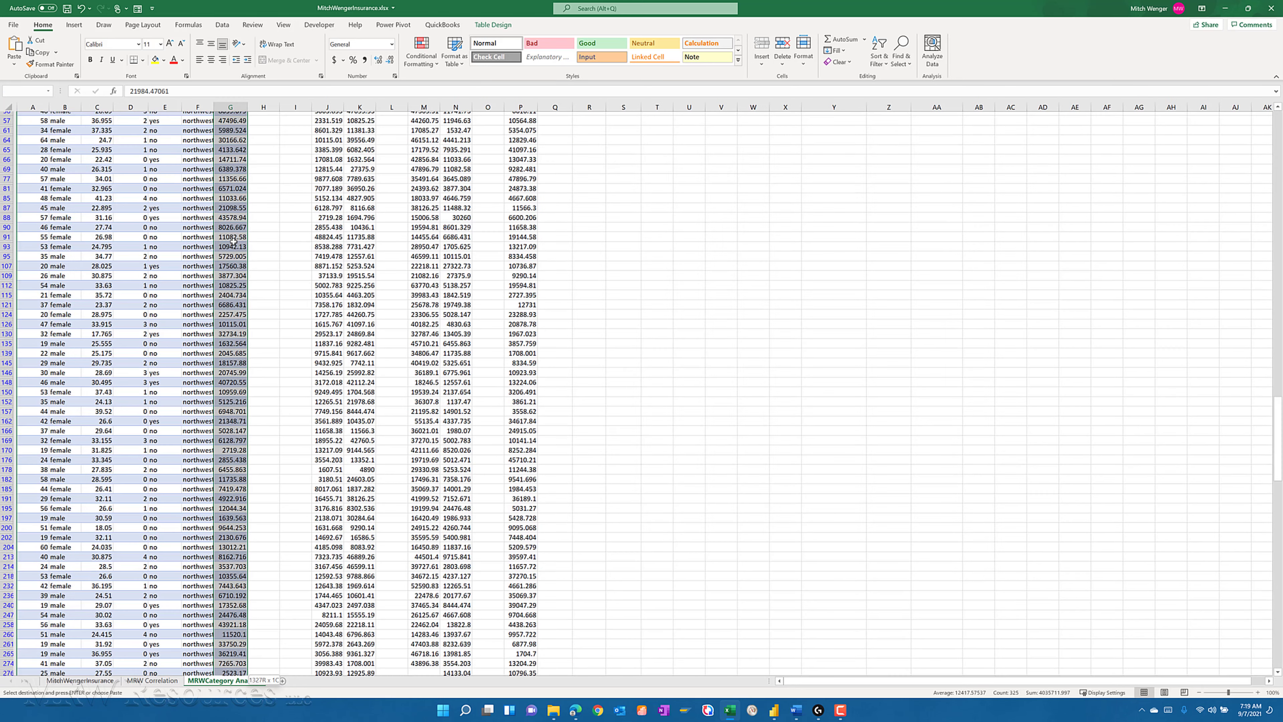
pyautogui.hotkey('ctrl', 'c')
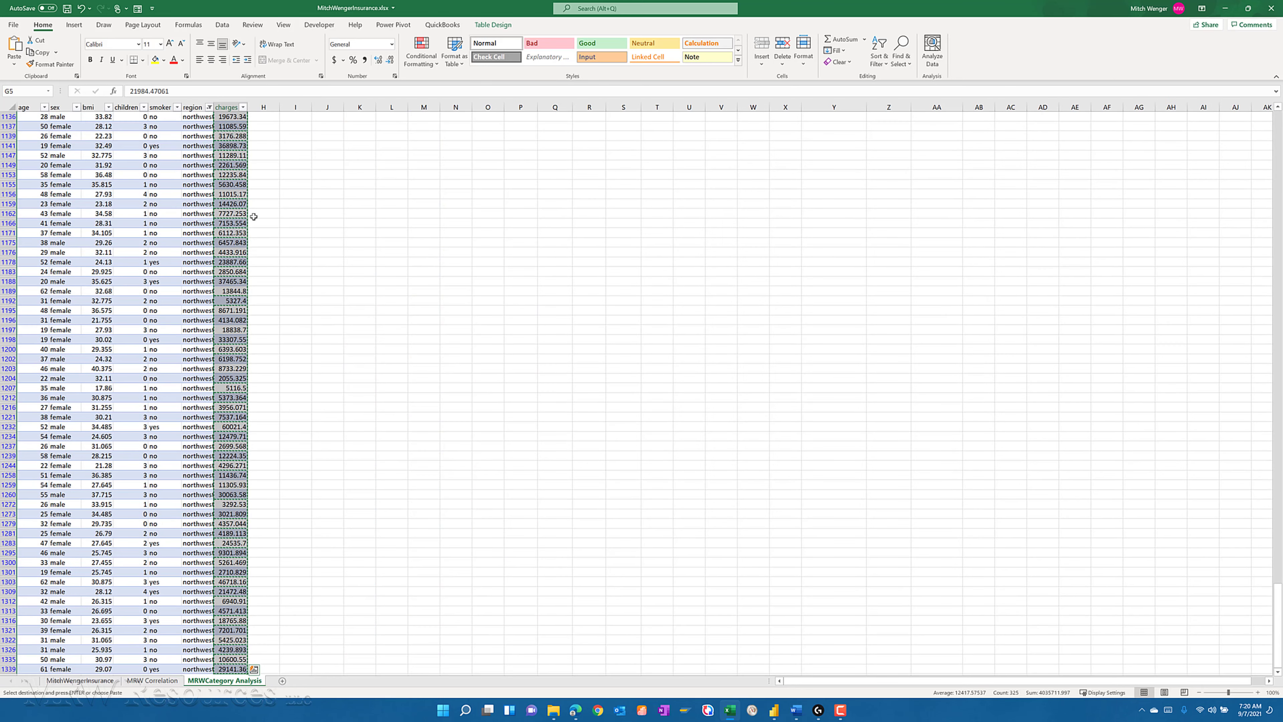
pyautogui.hotkey('ctrl', 'Up')
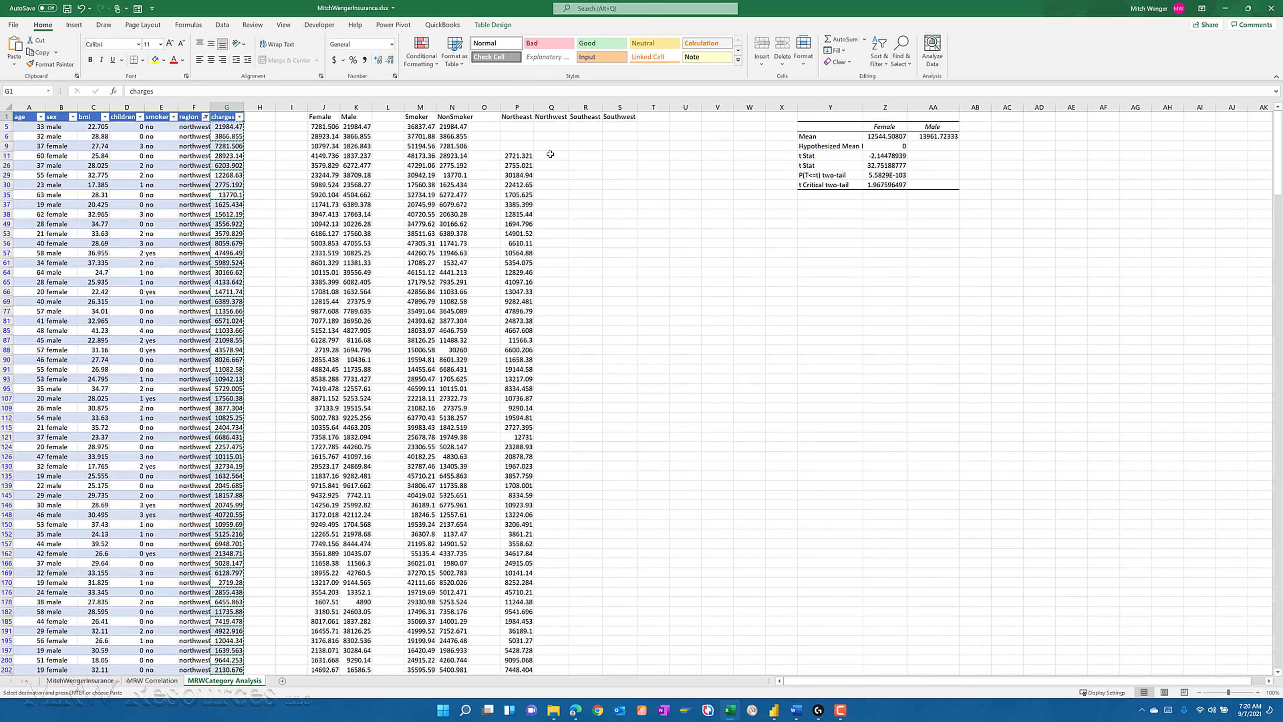
pyautogui.click(551, 117)
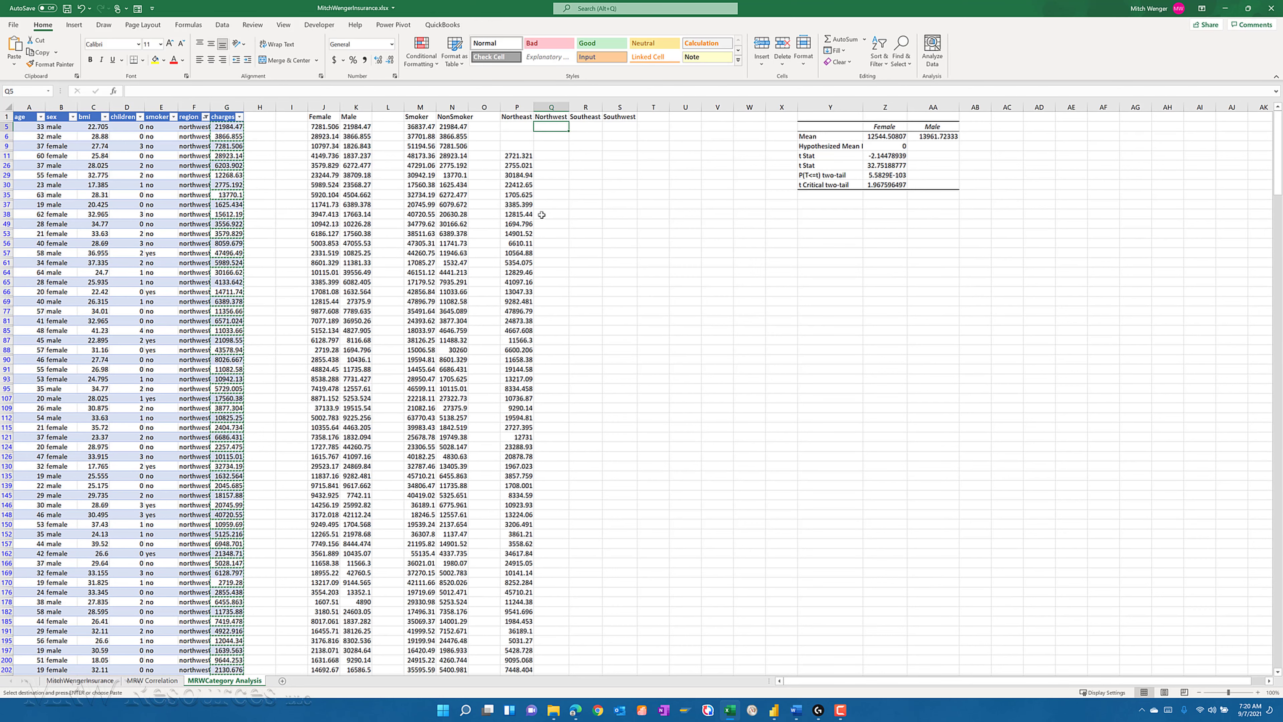
pyautogui.press('Down')
pyautogui.click(14, 64)
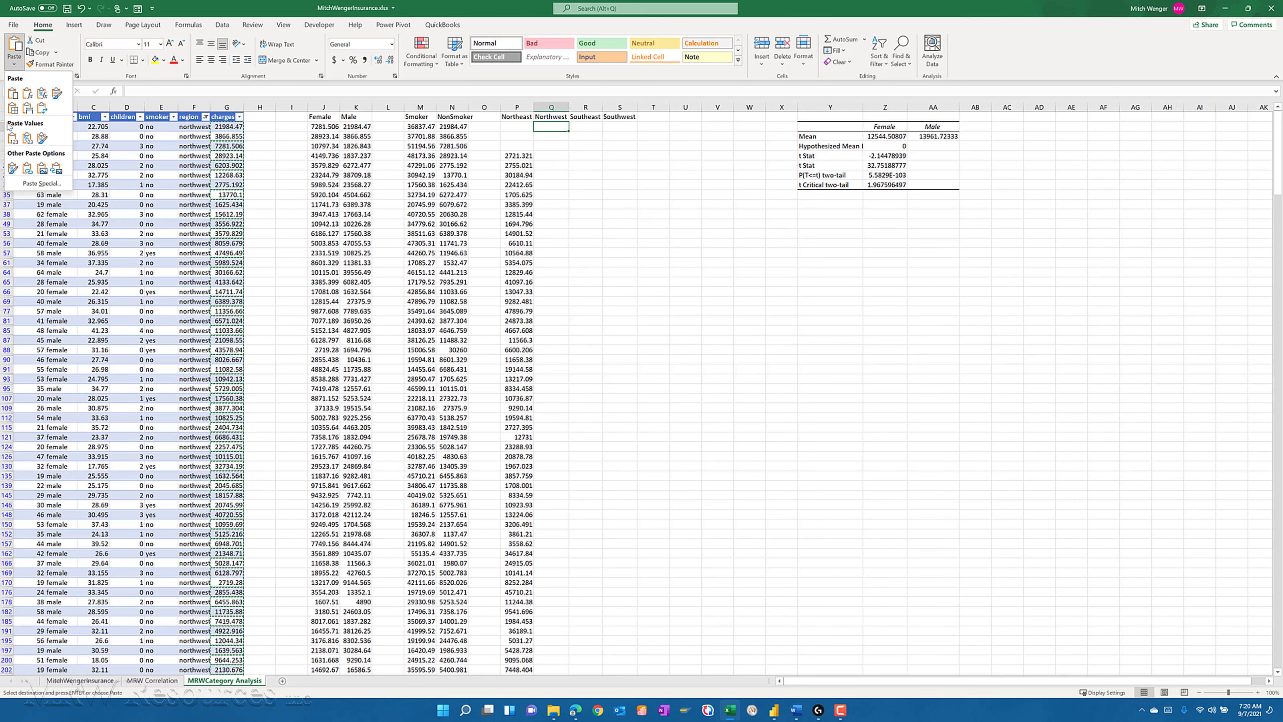
pyautogui.click(12, 138)
# - Change the region filter to show only southeast
pyautogui.click(185, 117)
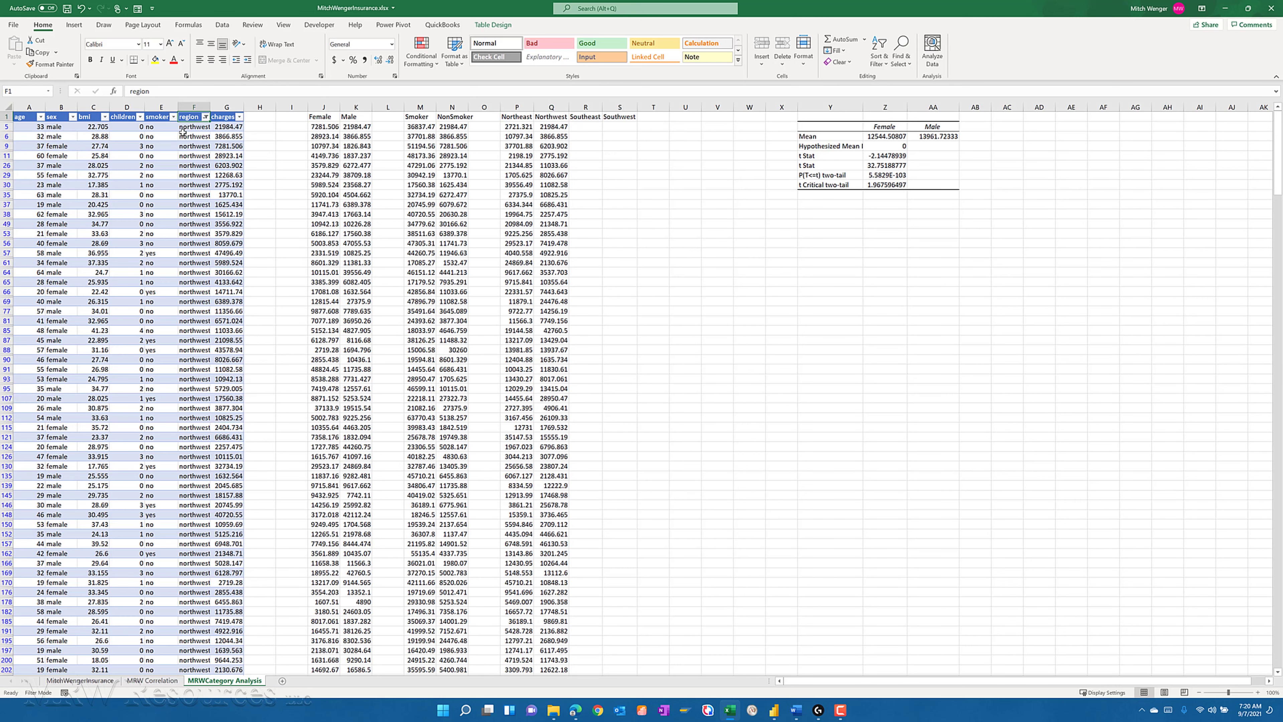
pyautogui.click(205, 118)
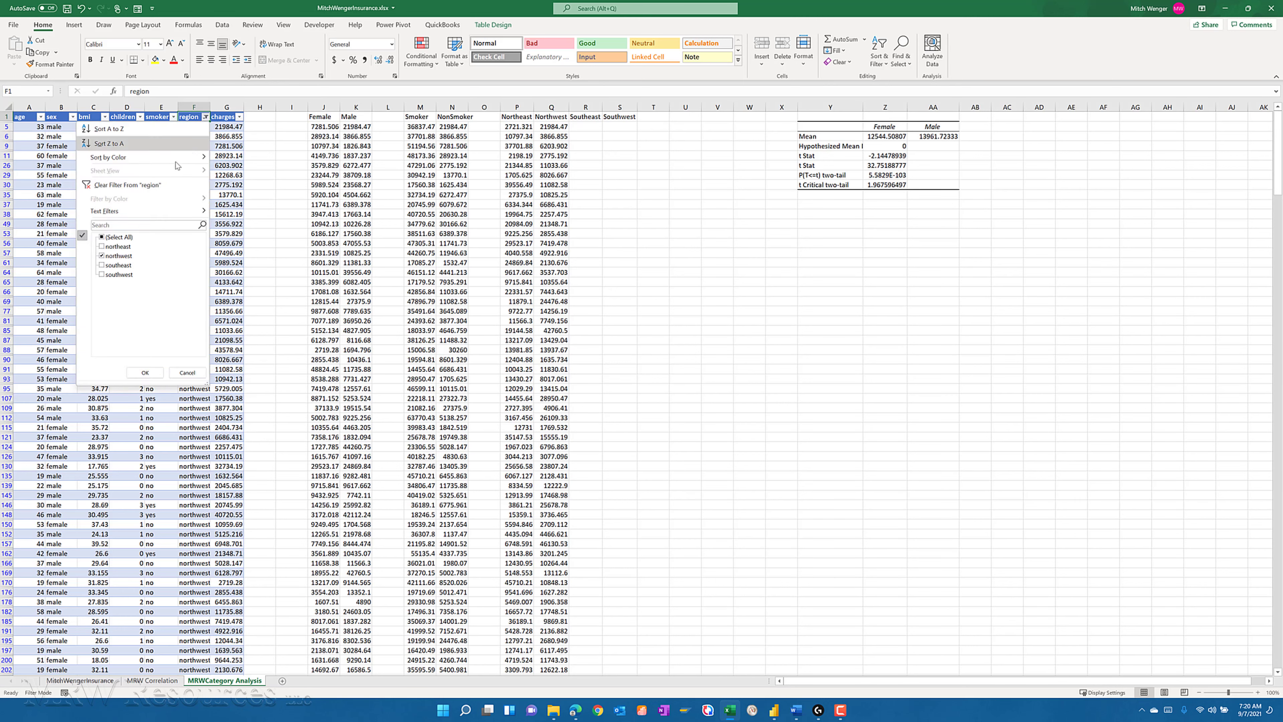
pyautogui.click(102, 266)
pyautogui.click(101, 256)
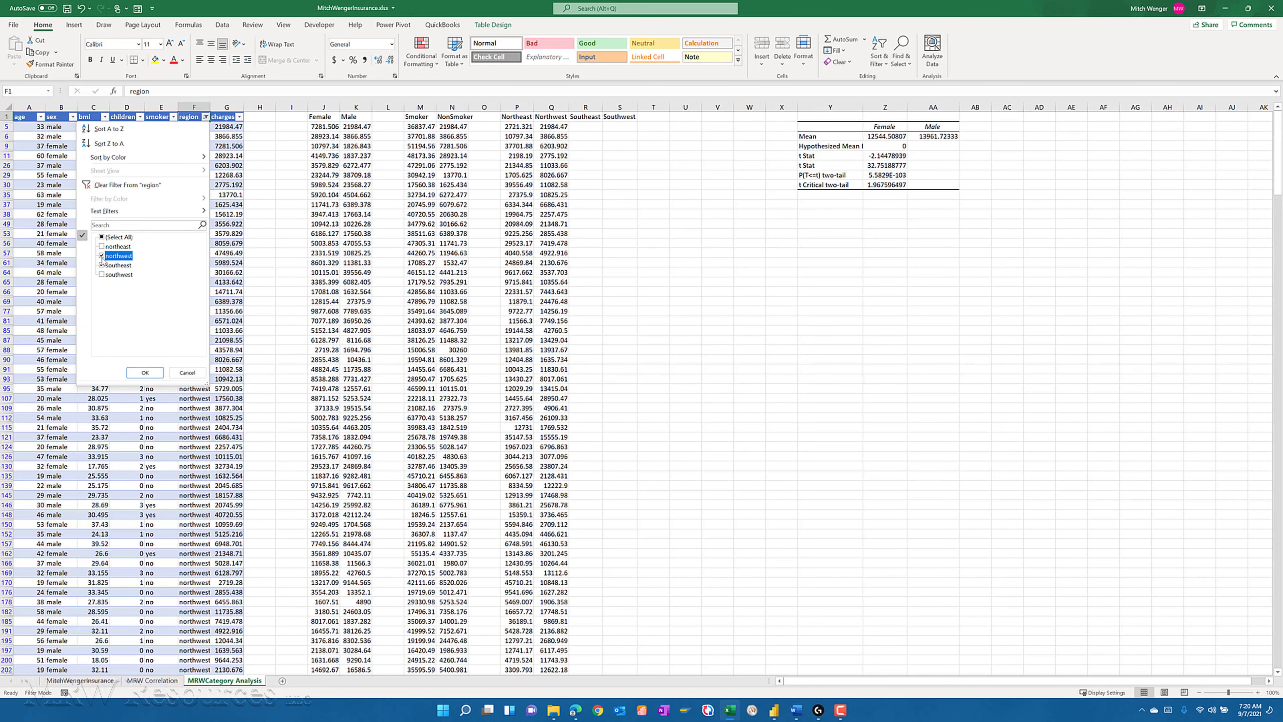
pyautogui.click(145, 371)
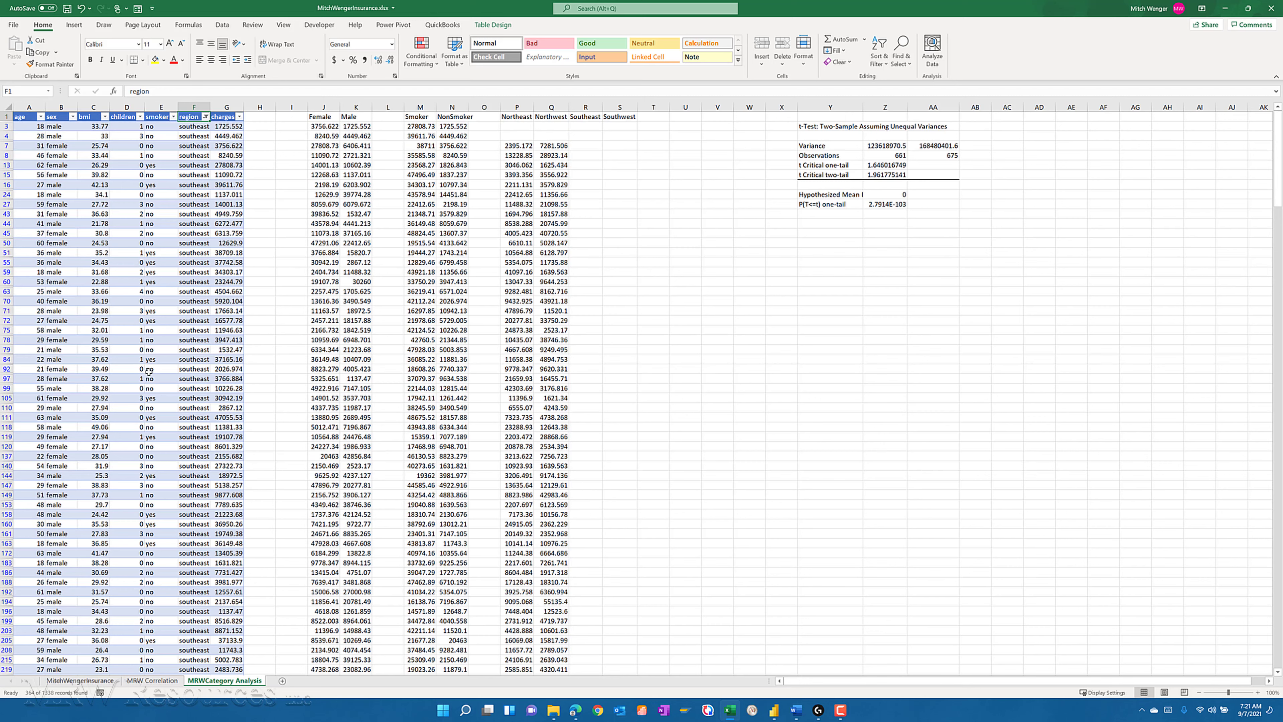
# - Copy all the filtered southeast charges from G3 down to the end of the column
pyautogui.click(222, 127)
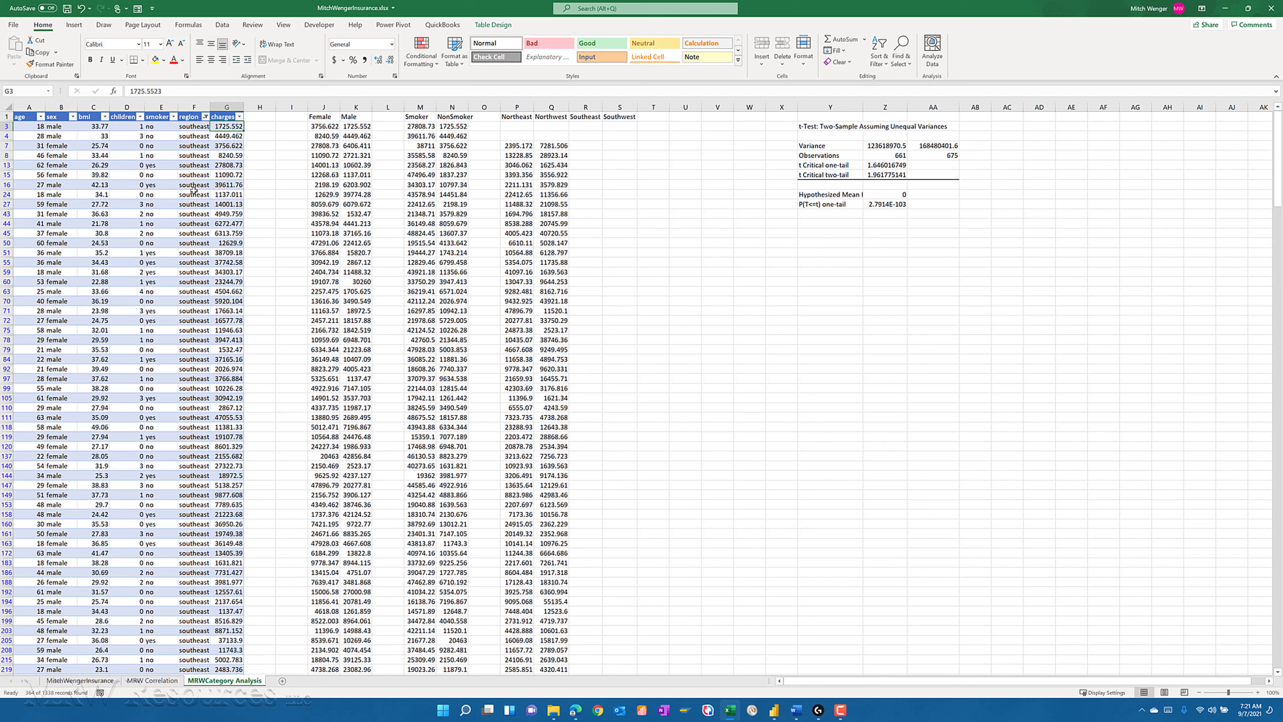
pyautogui.press('Up')
pyautogui.press('Down')
pyautogui.hotkey('ctrl', 'shift', 'Down')
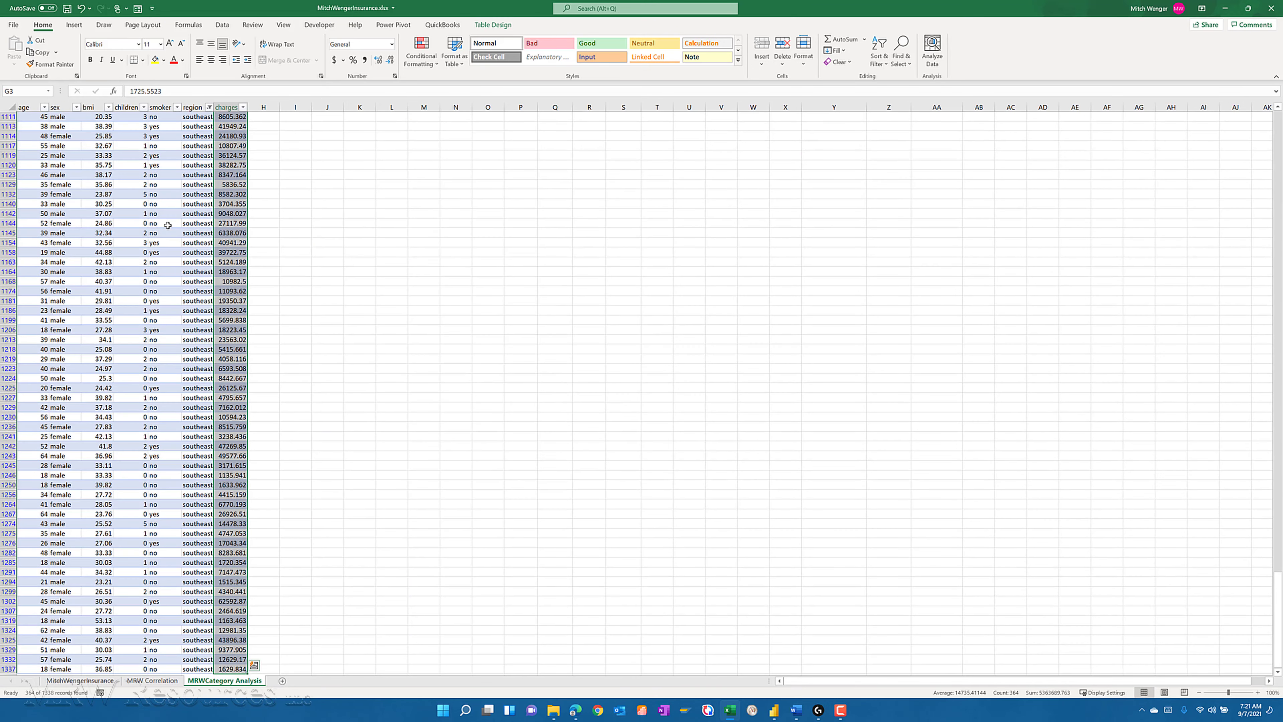
pyautogui.hotkey('ctrl', 'c')
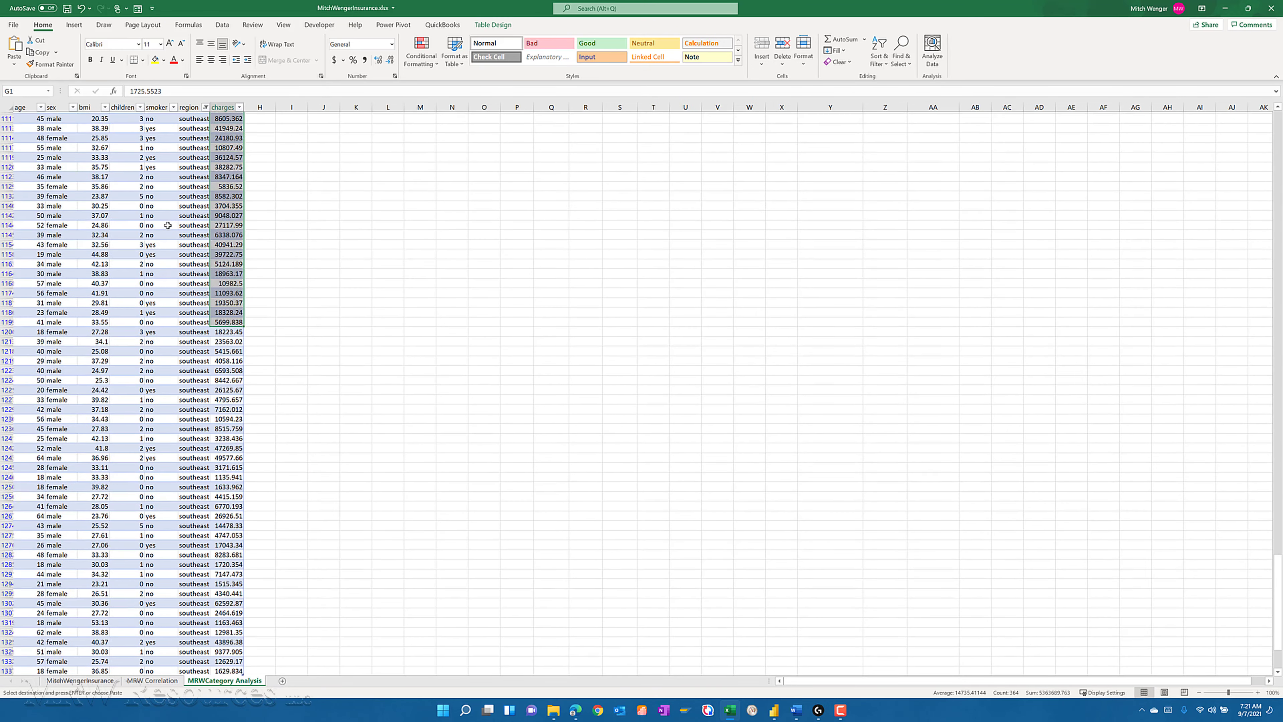
# - Paste the copied southeast charges as values under the Southeast heading, starting in R3
pyautogui.hotkey('ctrl', 'Up')
pyautogui.press('Right')
pyautogui.press('Right')
pyautogui.press('Right')
pyautogui.press('Right')
pyautogui.press('Right')
pyautogui.press('Right')
pyautogui.press('Right')
pyautogui.press('Right')
pyautogui.press('Right')
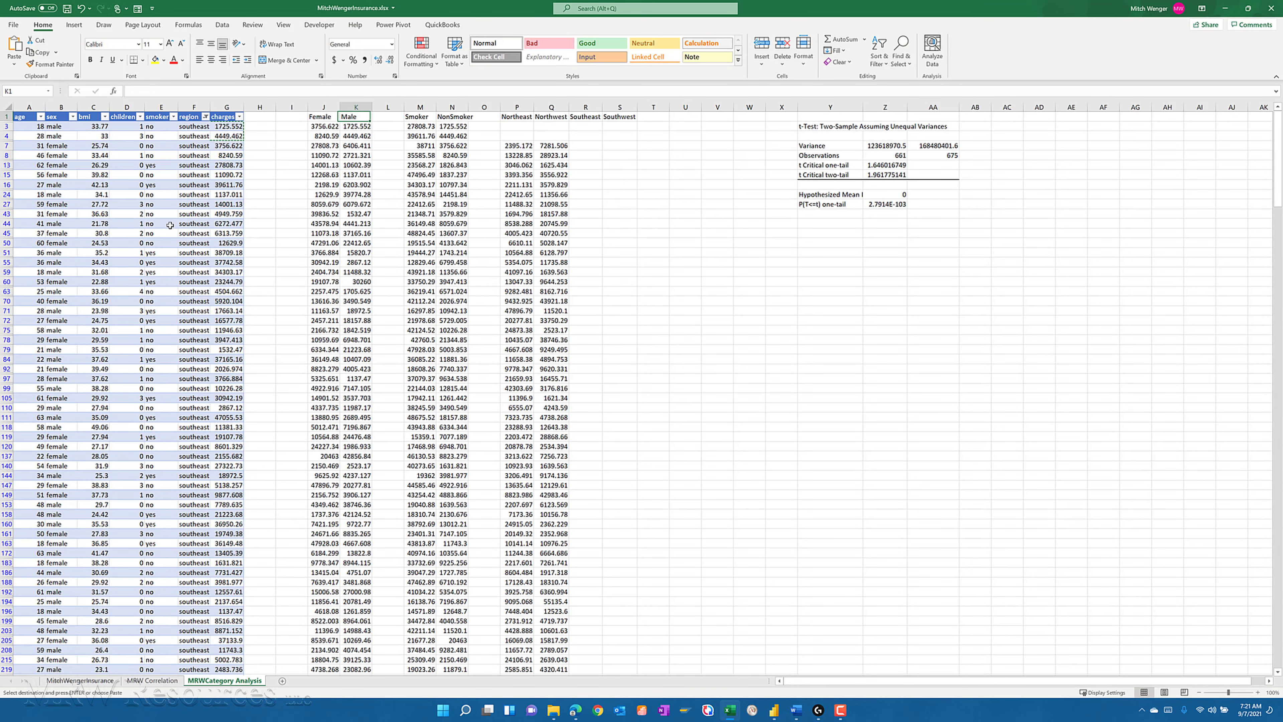
pyautogui.press('Right')
pyautogui.press('Right')
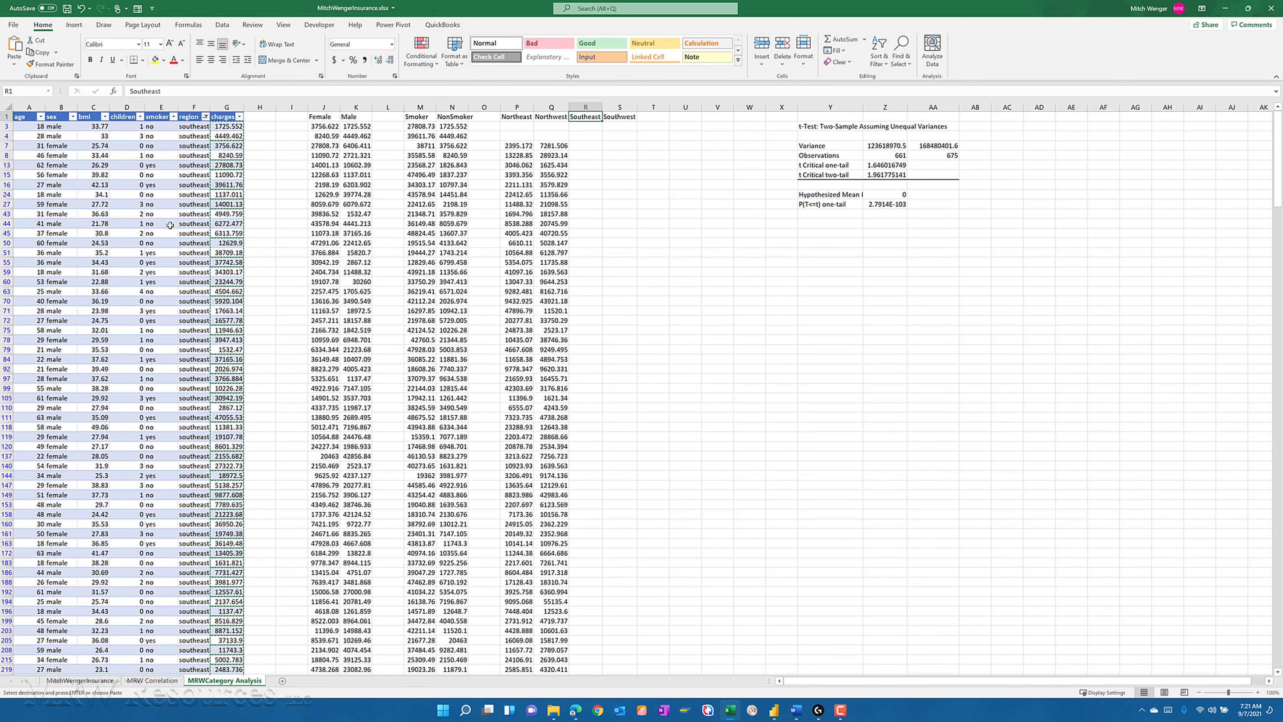
pyautogui.press('Down')
pyautogui.press('Down')
pyautogui.press('Up')
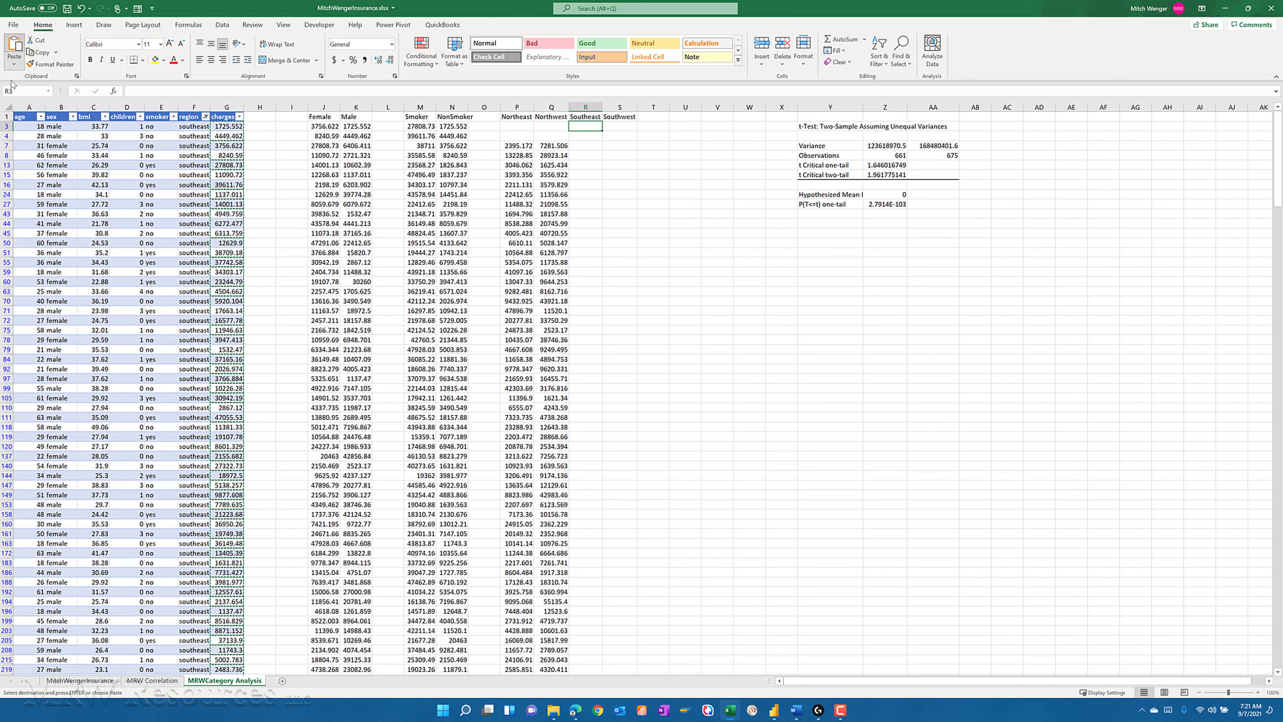
pyautogui.click(14, 63)
pyautogui.click(13, 137)
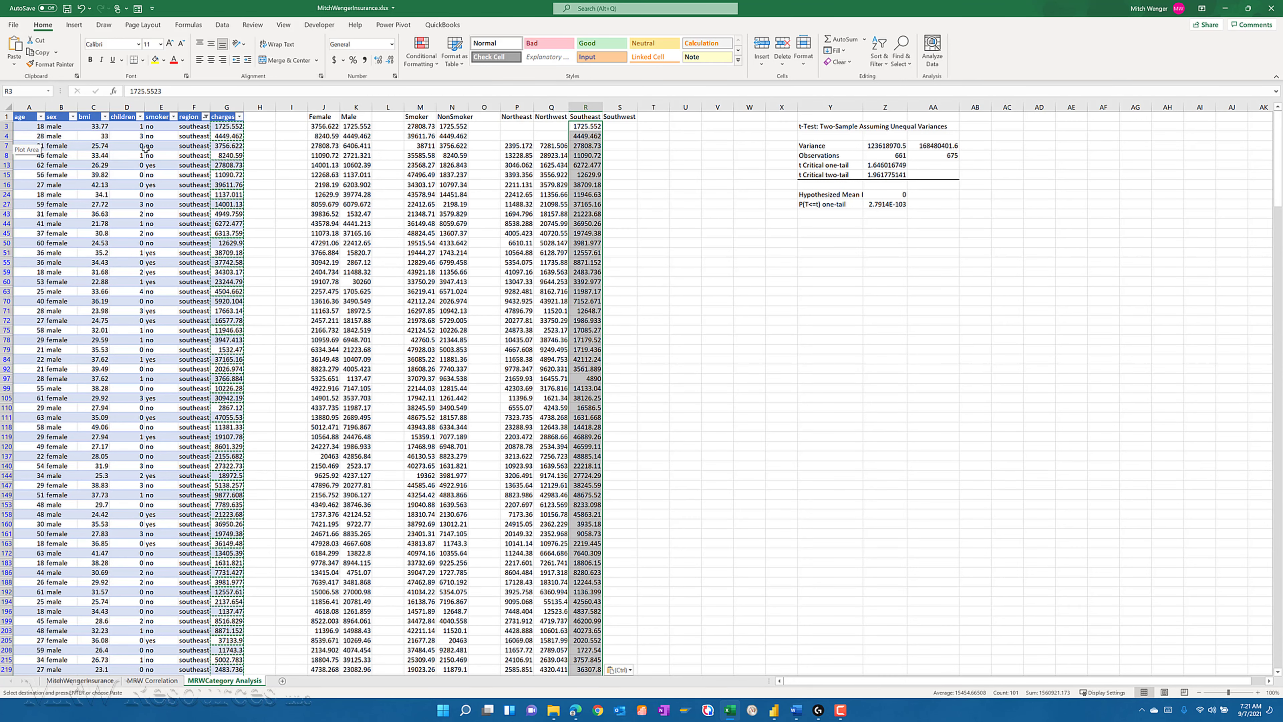
# - Change the region filter to show only southwest
pyautogui.click(205, 116)
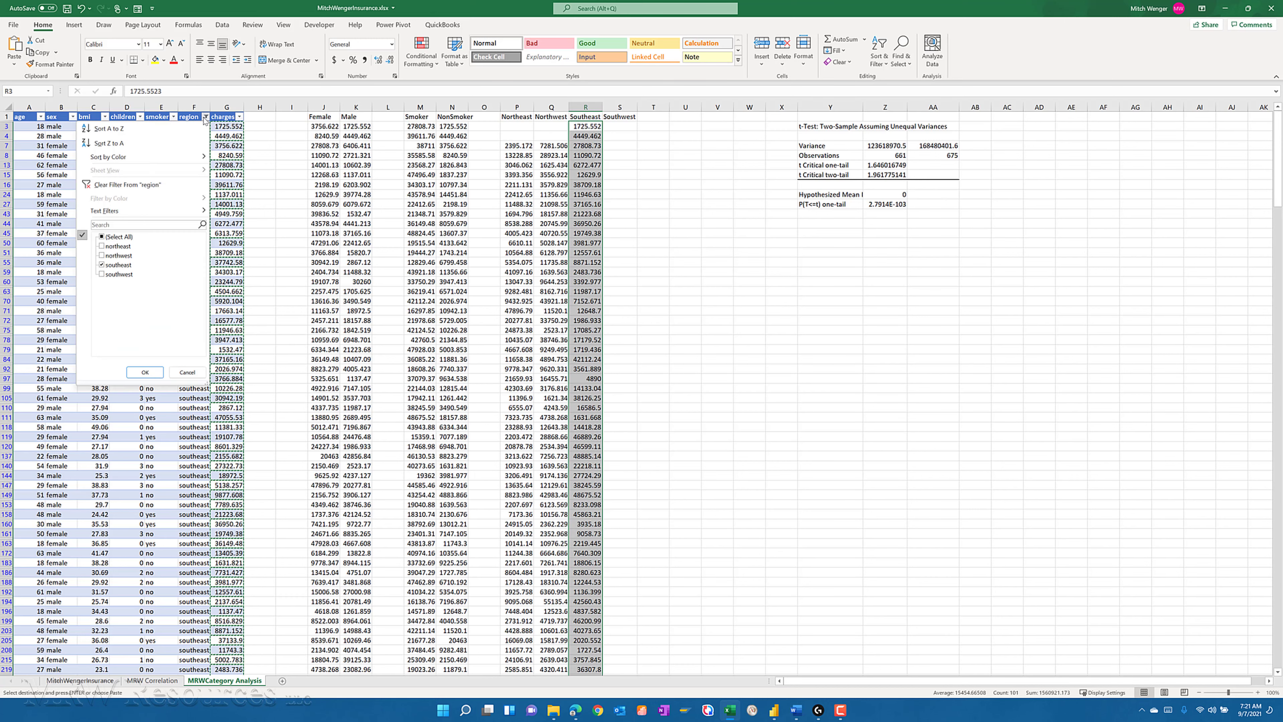
pyautogui.click(101, 265)
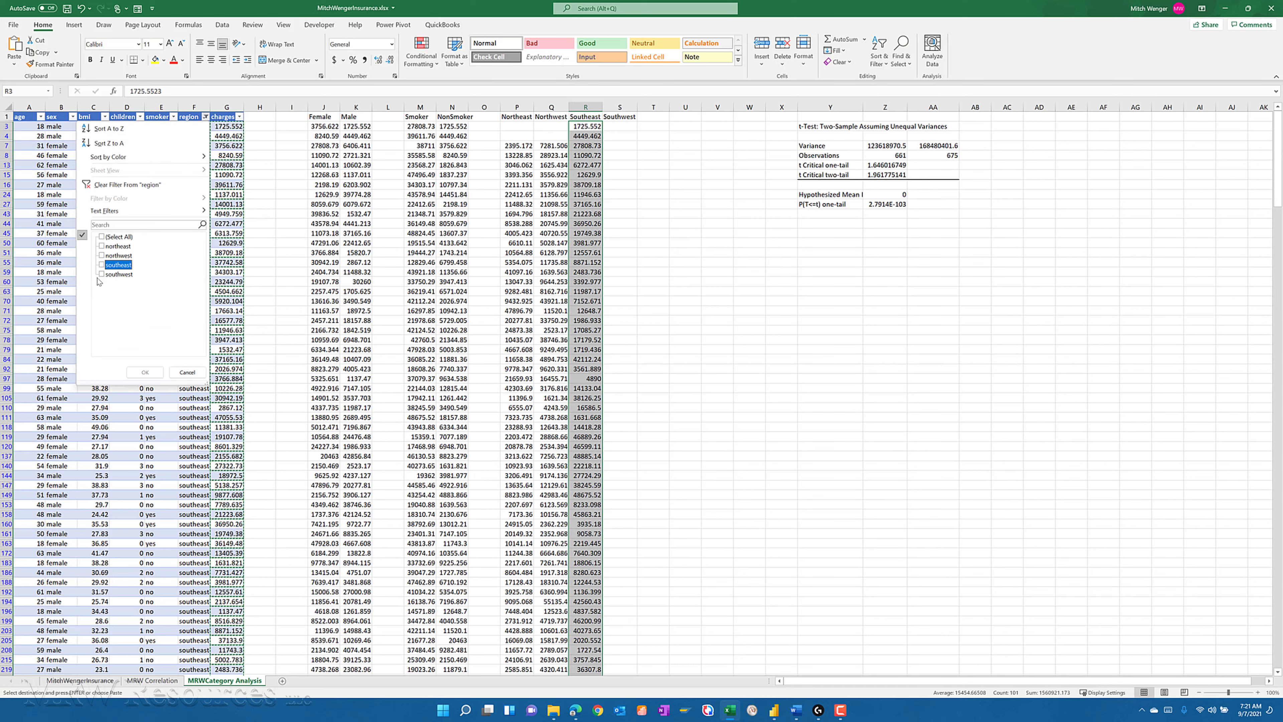
pyautogui.click(102, 274)
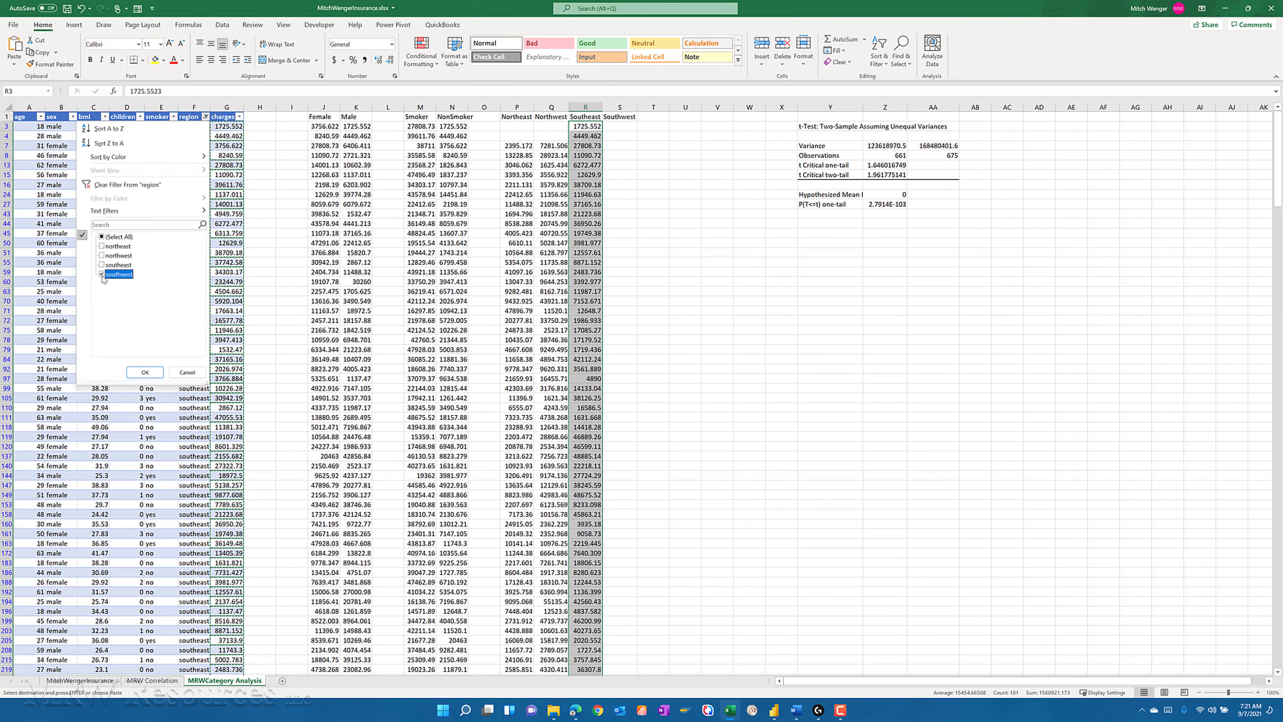
pyautogui.click(148, 375)
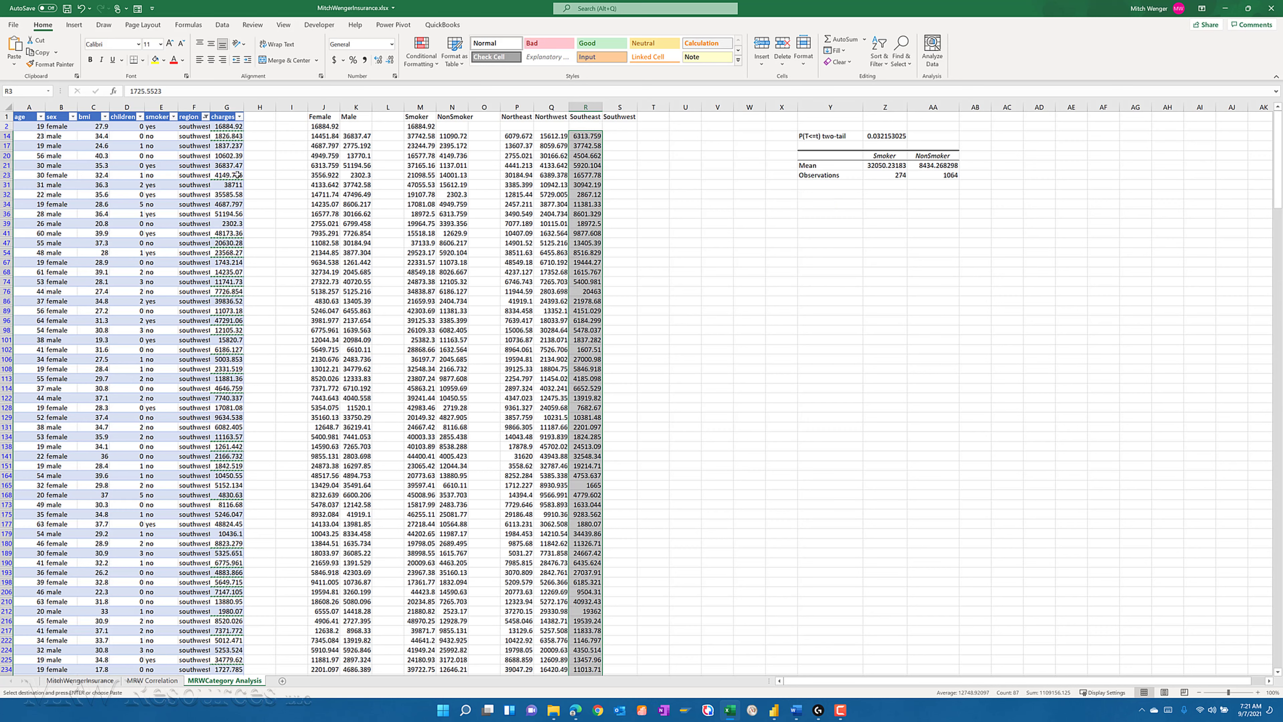
# - Copy all the filtered southwest charges from G2 down to the last table row
pyautogui.click(226, 118)
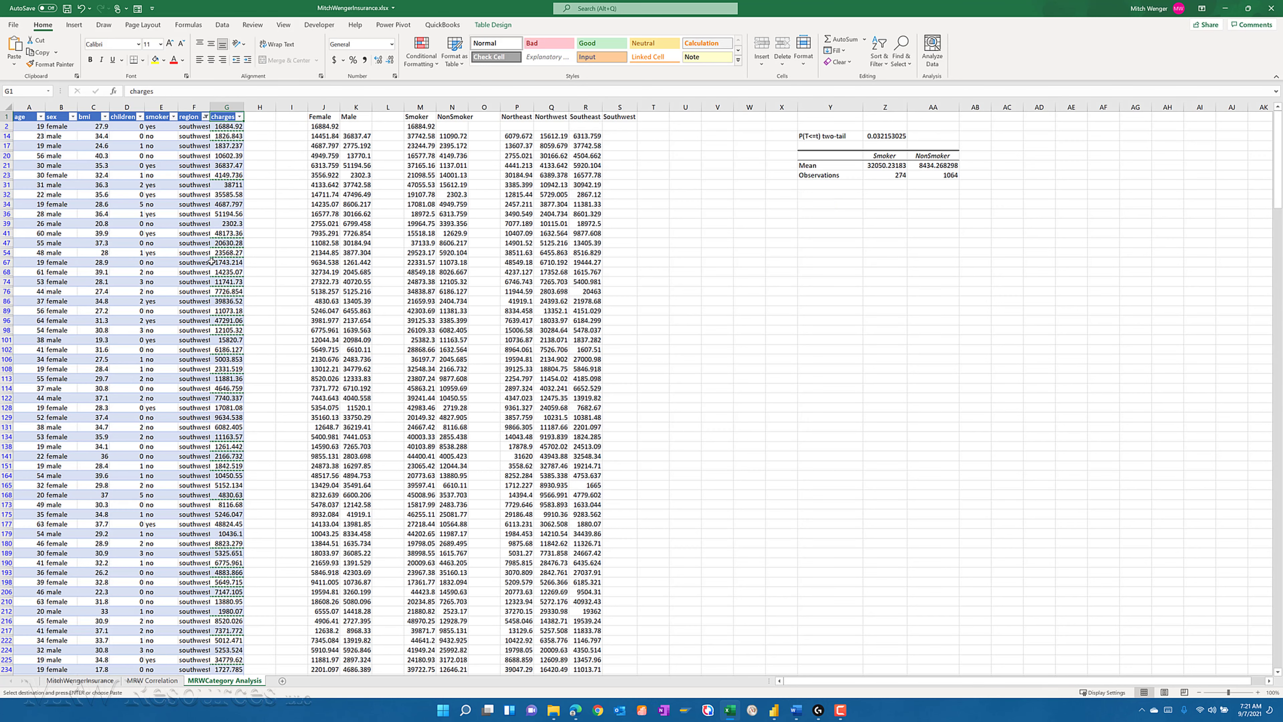
pyautogui.press('Down')
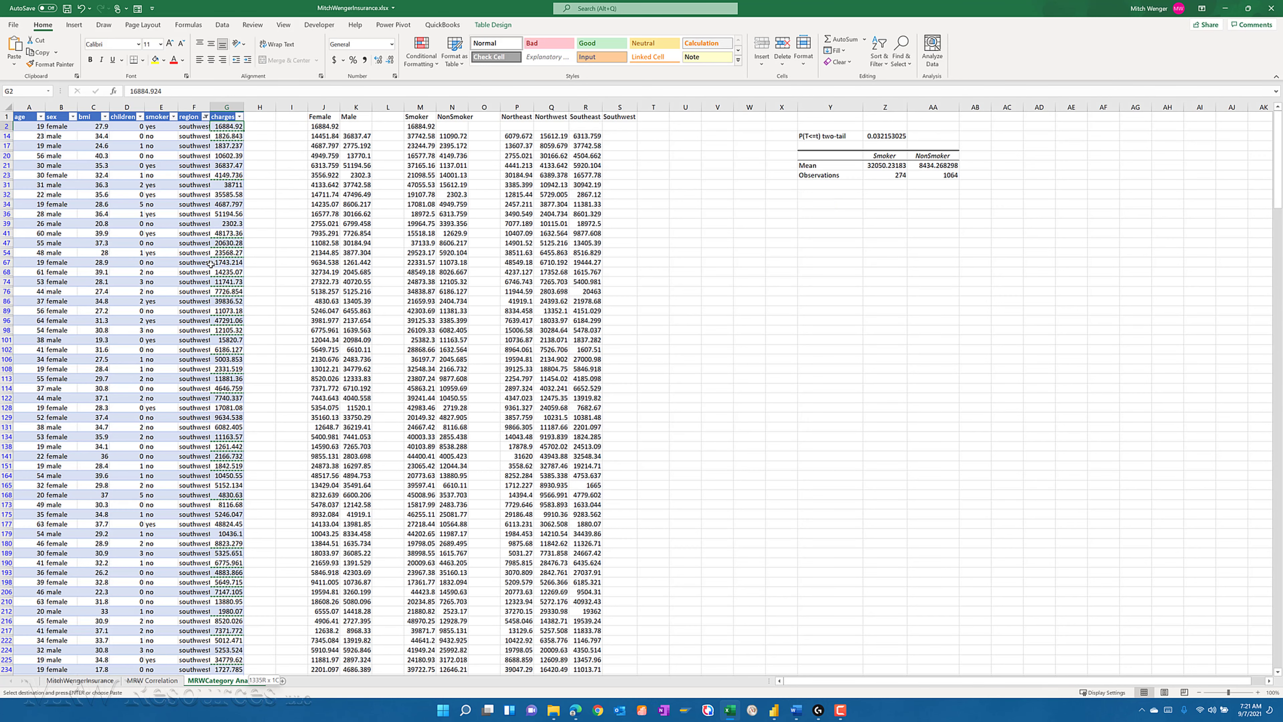
pyautogui.hotkey('ctrl', 'shift', 'Down')
pyautogui.hotkey('shift', 'Down')
pyautogui.hotkey('shift', 'Down')
pyautogui.hotkey('shift', 'Down')
pyautogui.hotkey('shift', 'Up')
pyautogui.hotkey('shift', 'Up')
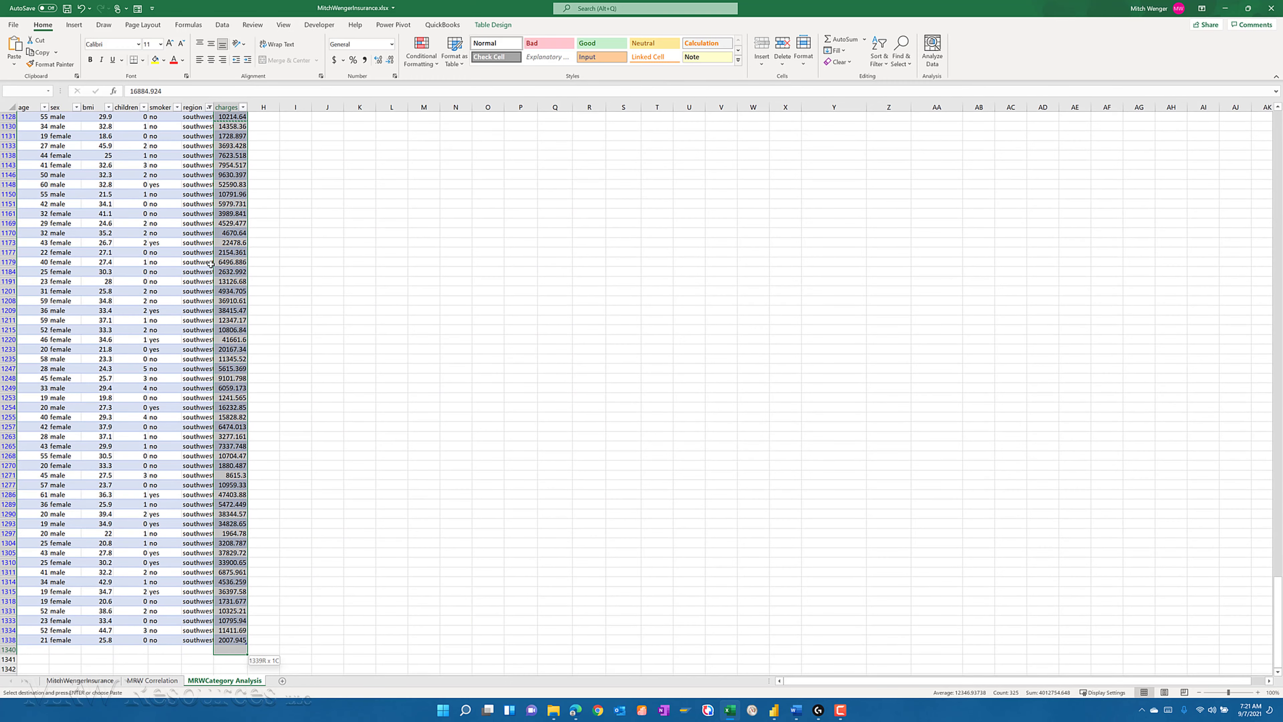
pyautogui.hotkey('shift', 'Up')
pyautogui.hotkey('ctrl', 'v')
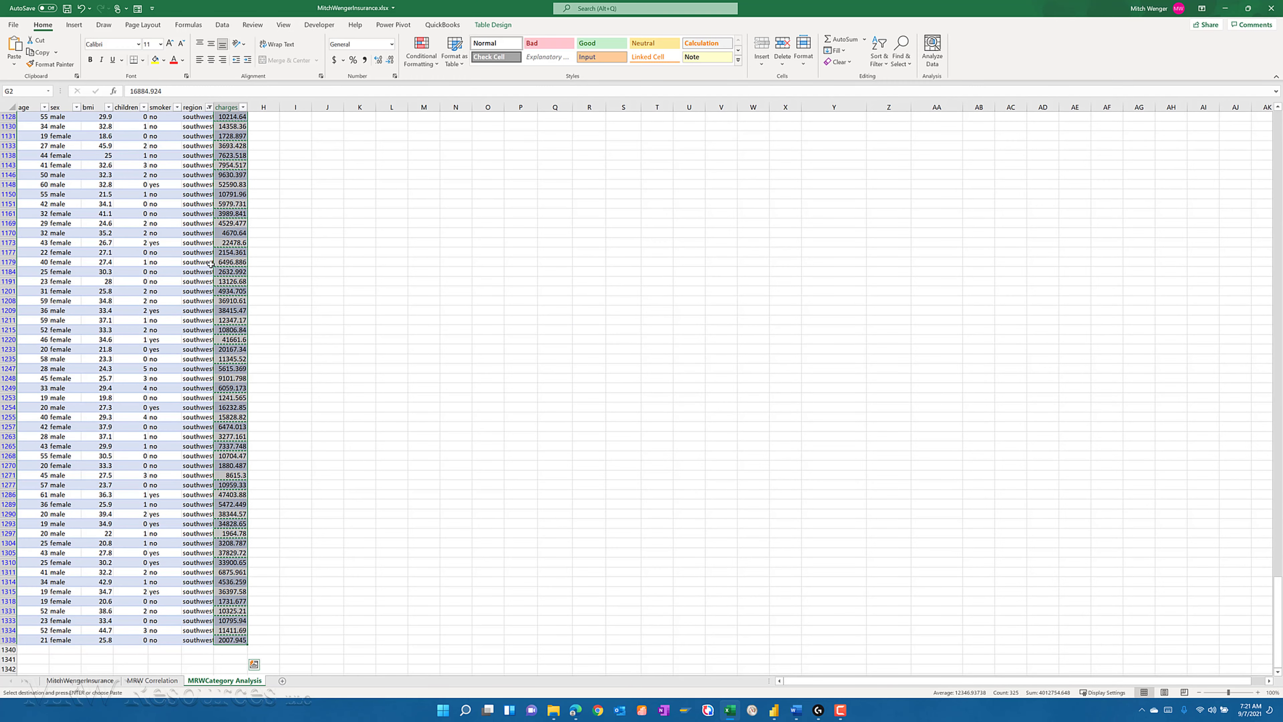
# - Paste the copied southwest charges as values under the Southwest heading, starting in S2
pyautogui.hotkey('ctrl', 'Up')
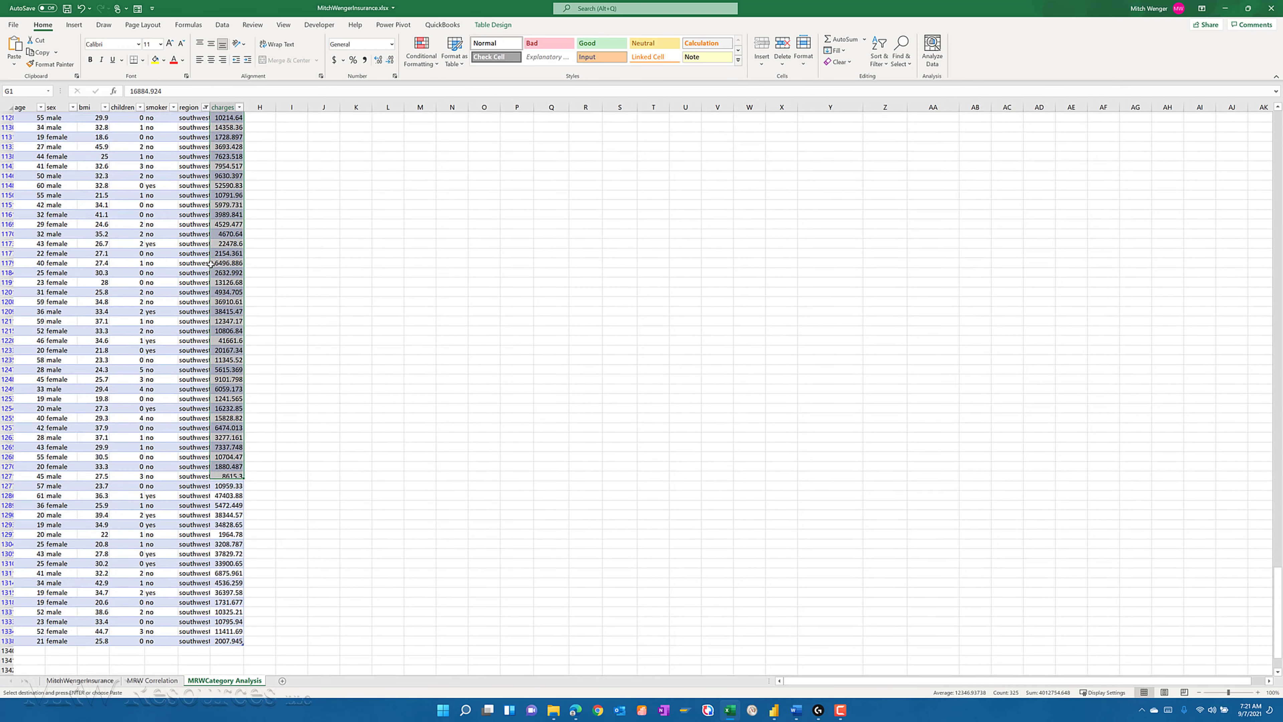
pyautogui.press('Right')
pyautogui.press('Right')
pyautogui.press('Right')
pyautogui.press('Right')
pyautogui.press('Right')
pyautogui.press('Right')
pyautogui.press('Right')
pyautogui.press('Right')
pyautogui.press('Right')
pyautogui.press('Right')
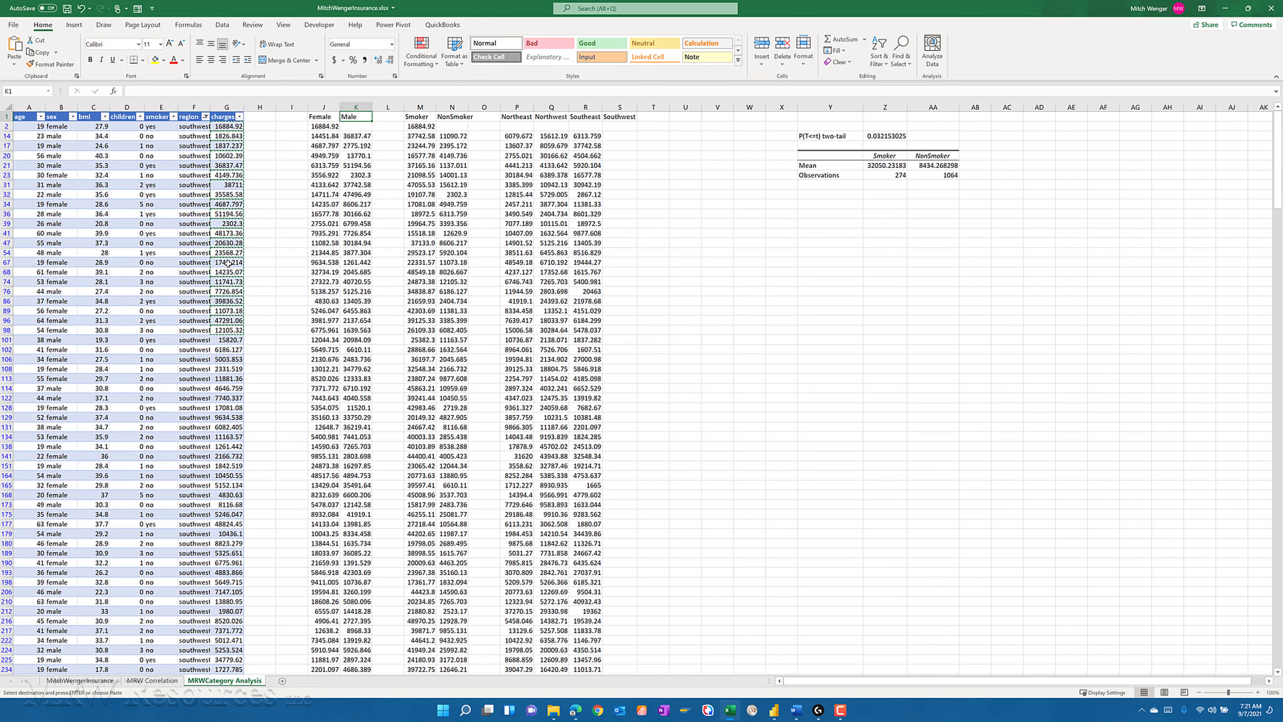
pyautogui.press('Right')
pyautogui.press('Right')
pyautogui.press('Right')
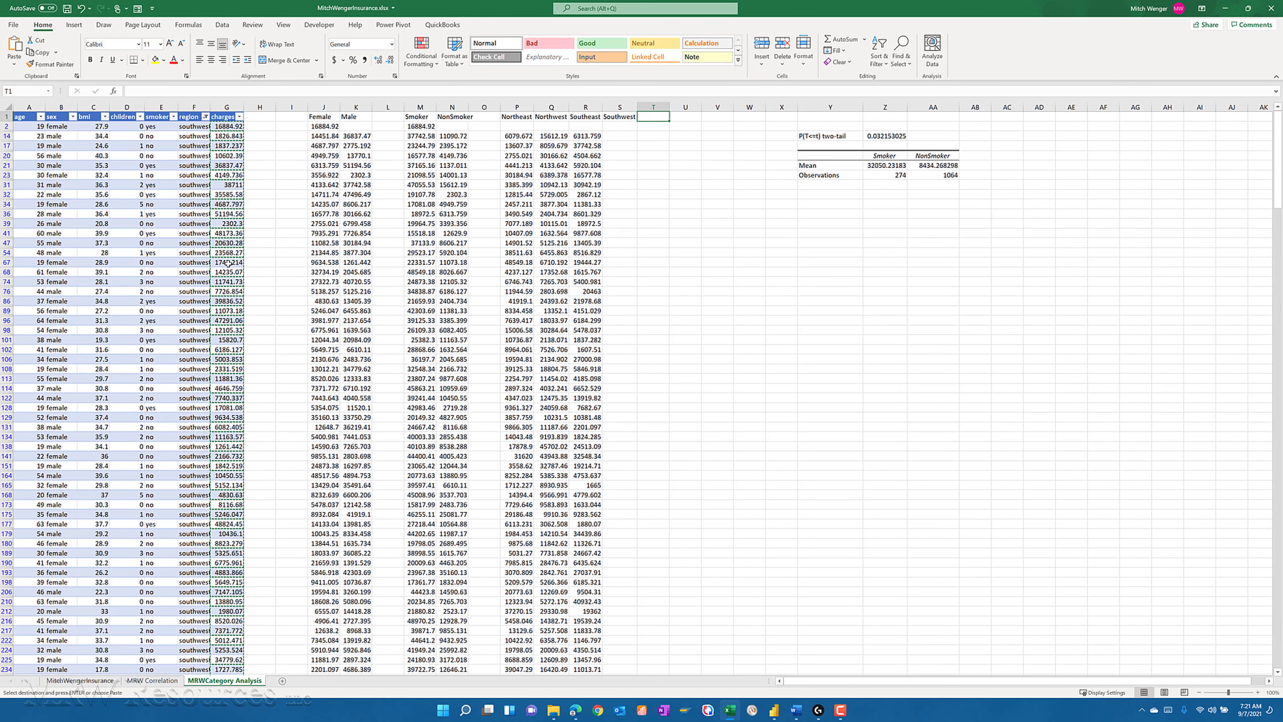
pyautogui.press('Left')
pyautogui.press('Down')
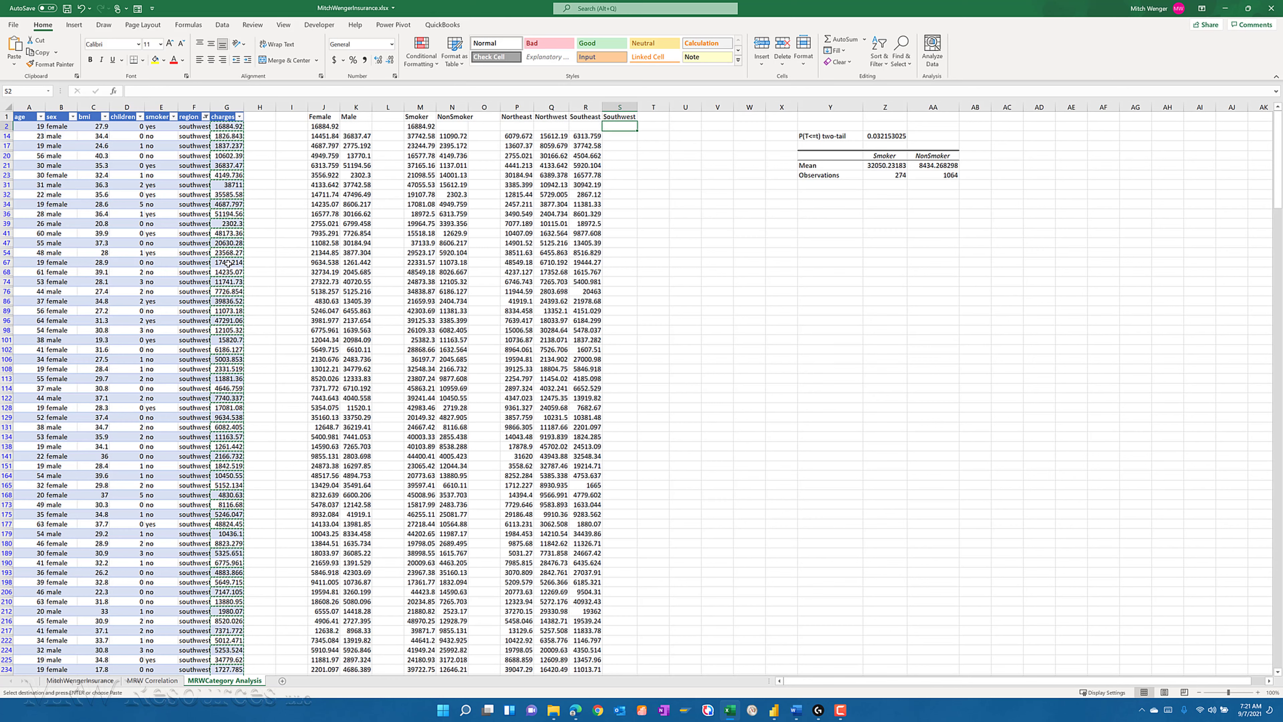
pyautogui.click(14, 69)
pyautogui.click(12, 138)
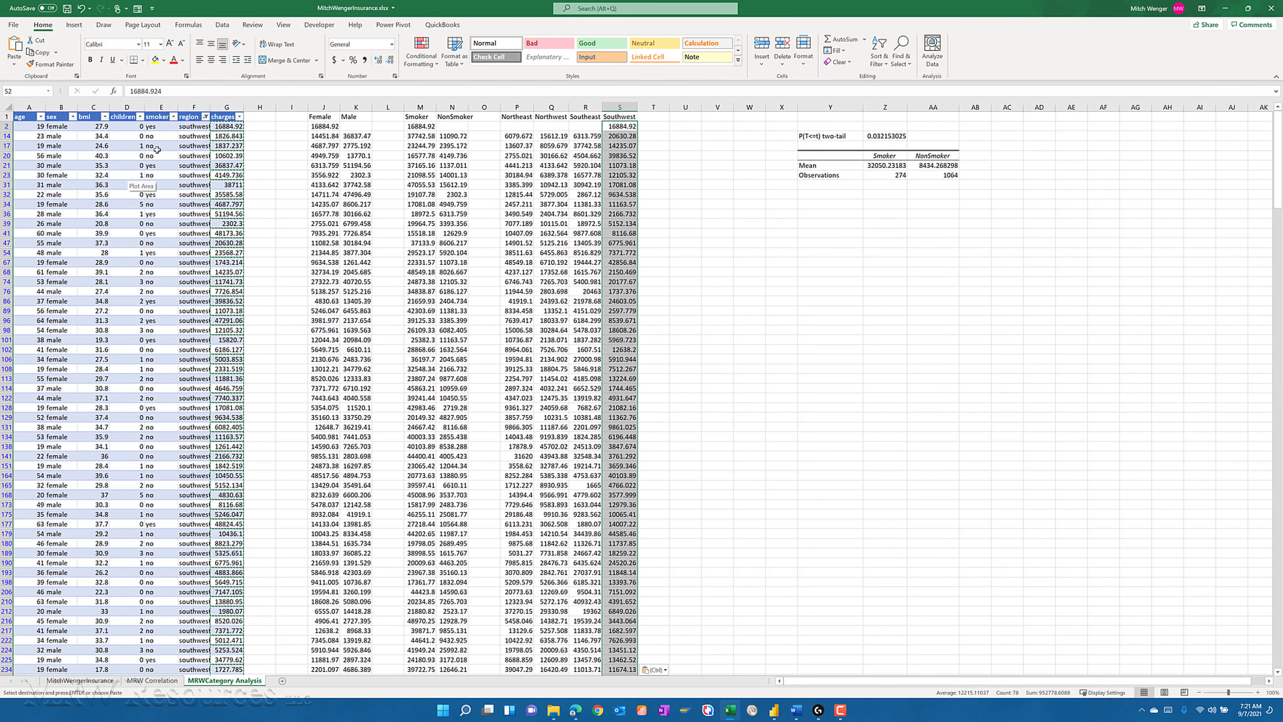
# - Clear the region filter so the table shows all regions, and return to the Northeast column
pyautogui.click(205, 123)
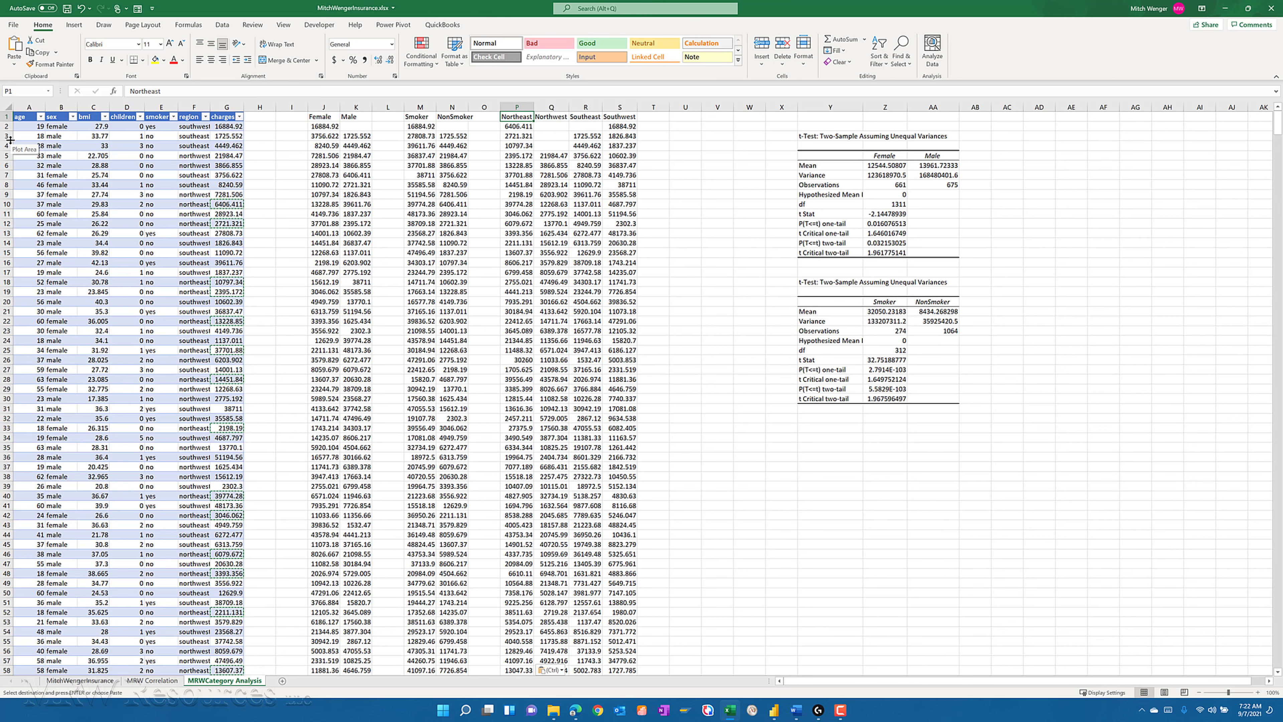
pyautogui.press('Right')
pyautogui.press('Left')
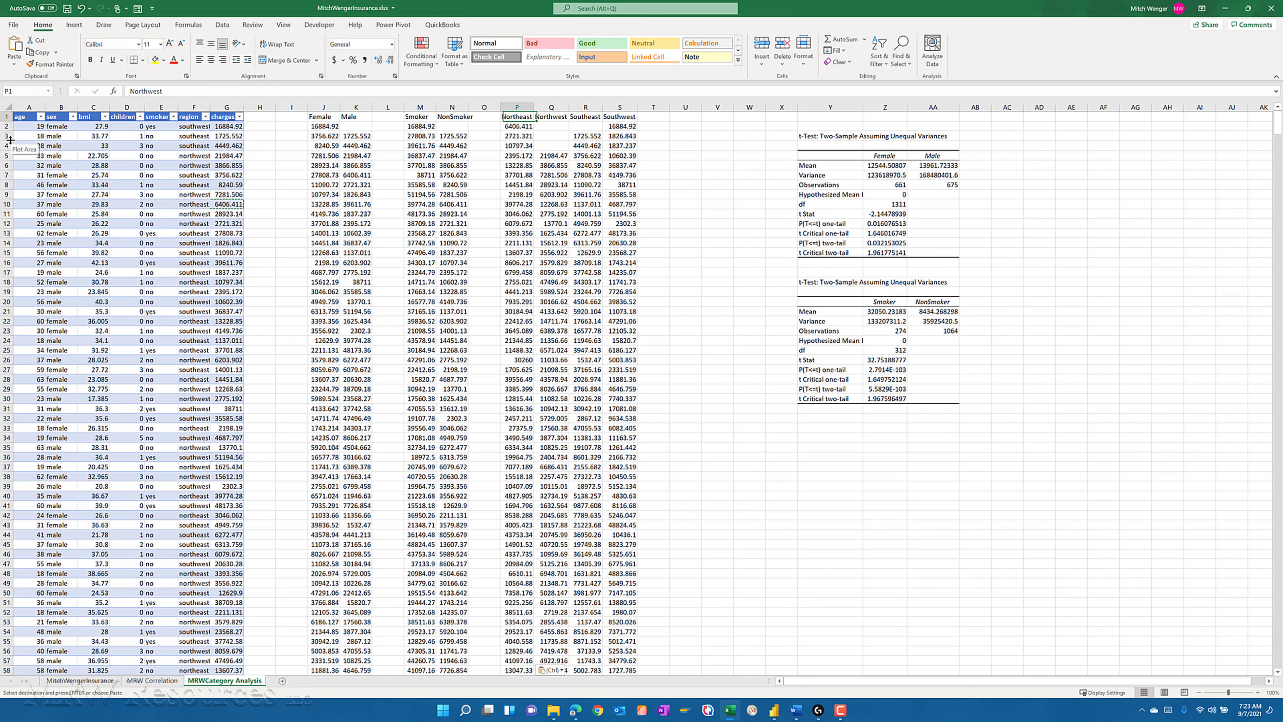
pyautogui.press('Down')
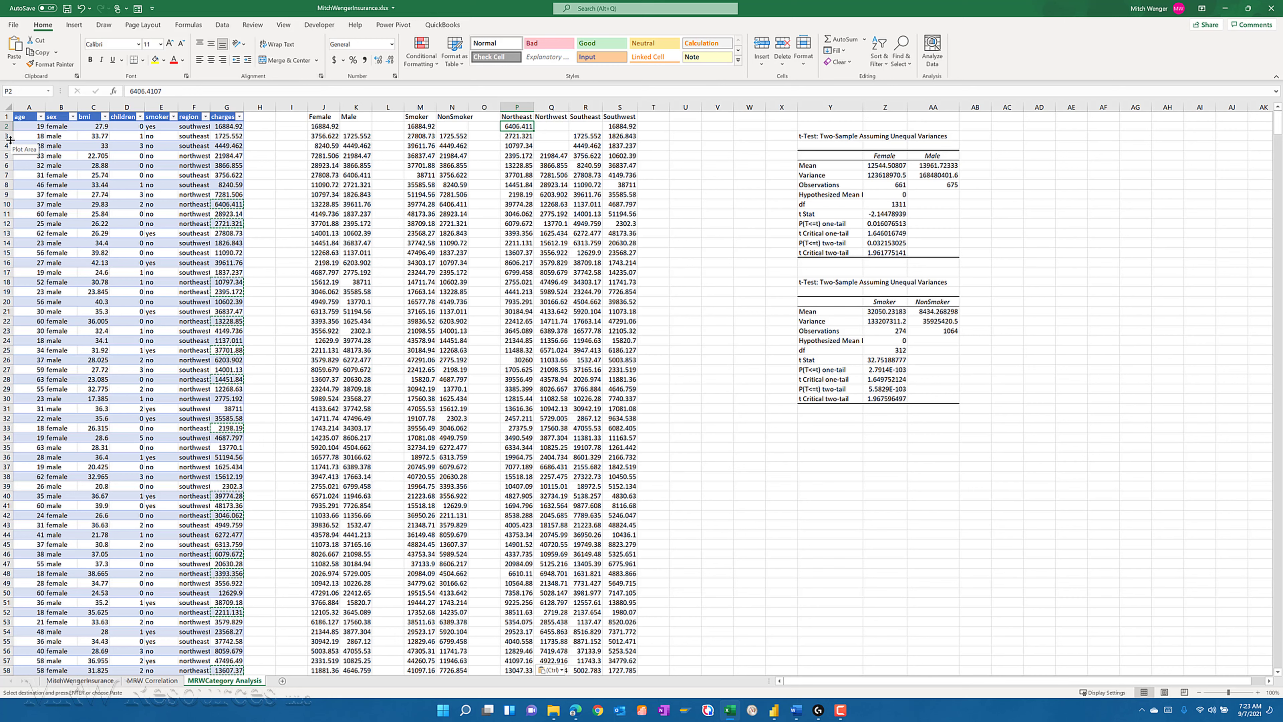
# - Delete the blank cells Q2:Q4 under the Northwest heading, shifting the cells up
pyautogui.press('Right')
pyautogui.hotkey('shift', 'Down')
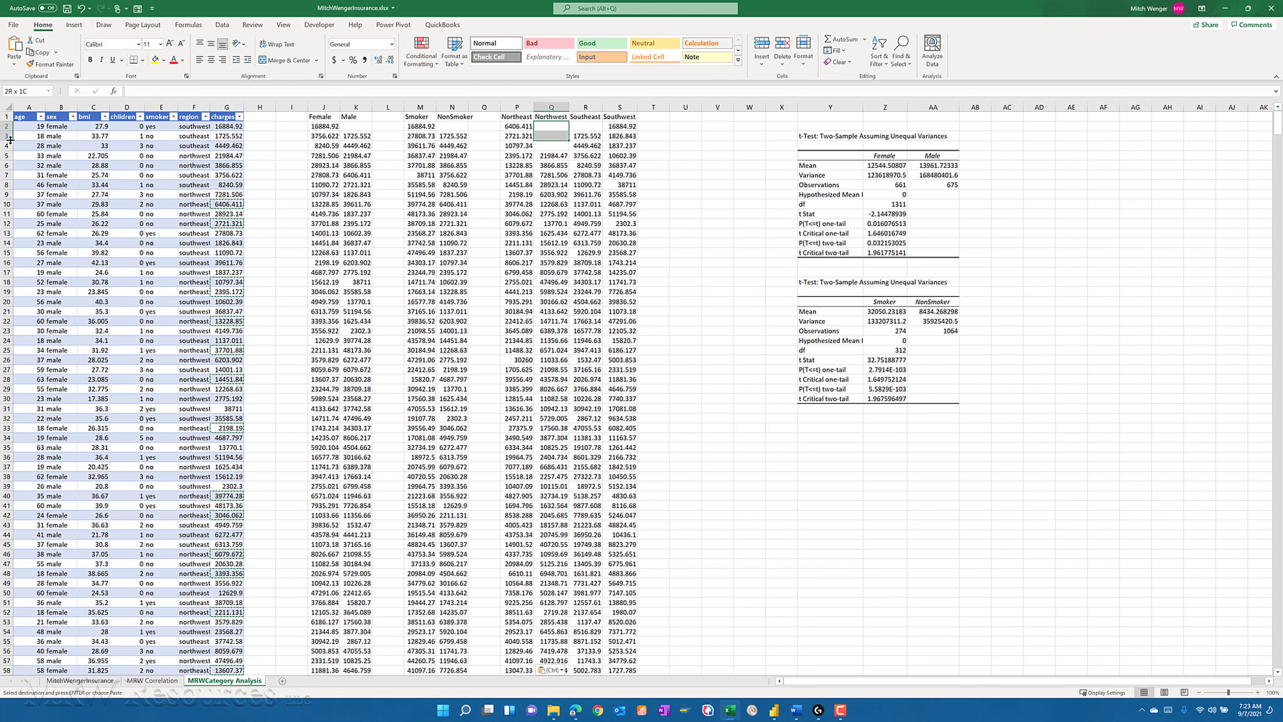
pyautogui.hotkey('shift', 'Down')
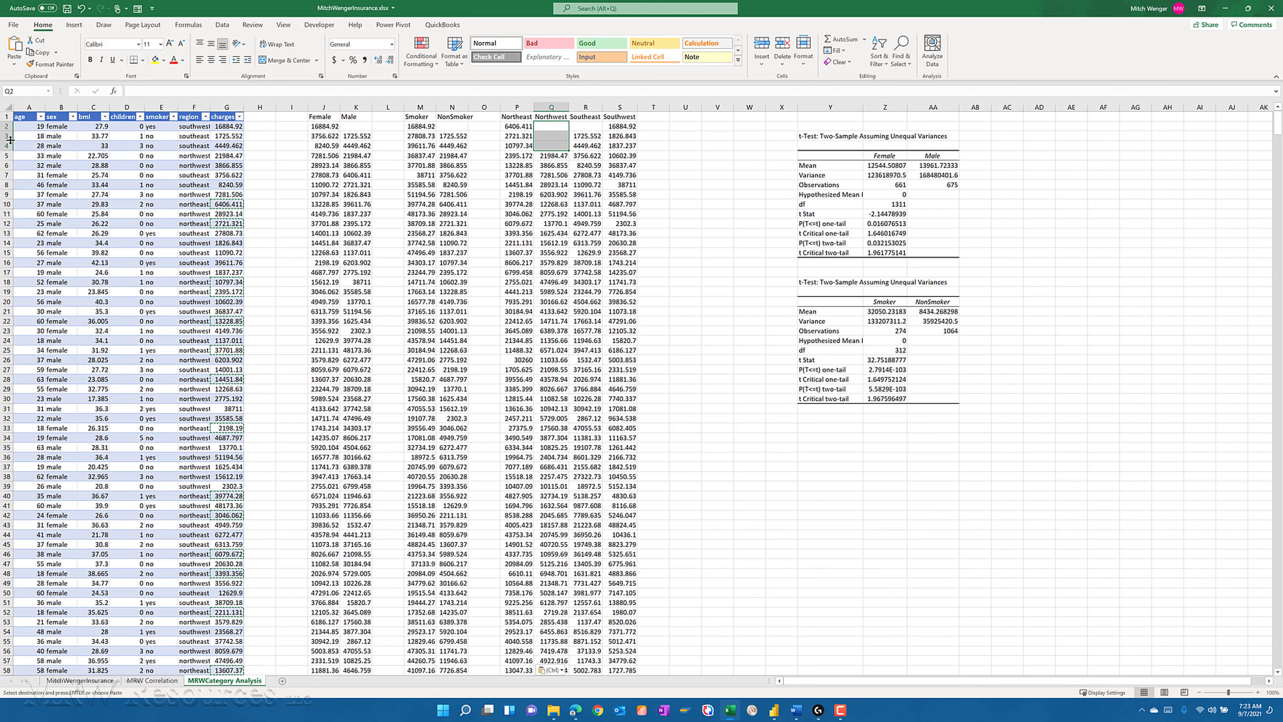
pyautogui.press('Escape')
pyautogui.hotkey('ctrl', '-')
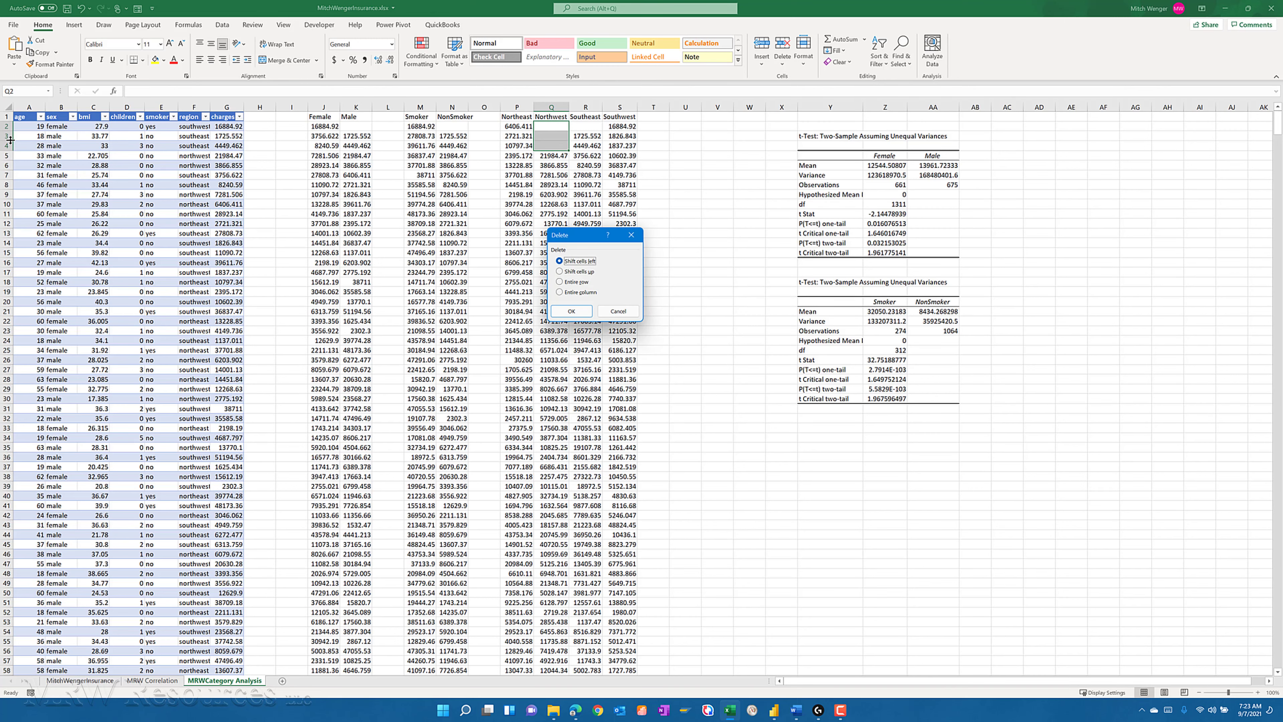
pyautogui.click(575, 272)
pyautogui.click(572, 311)
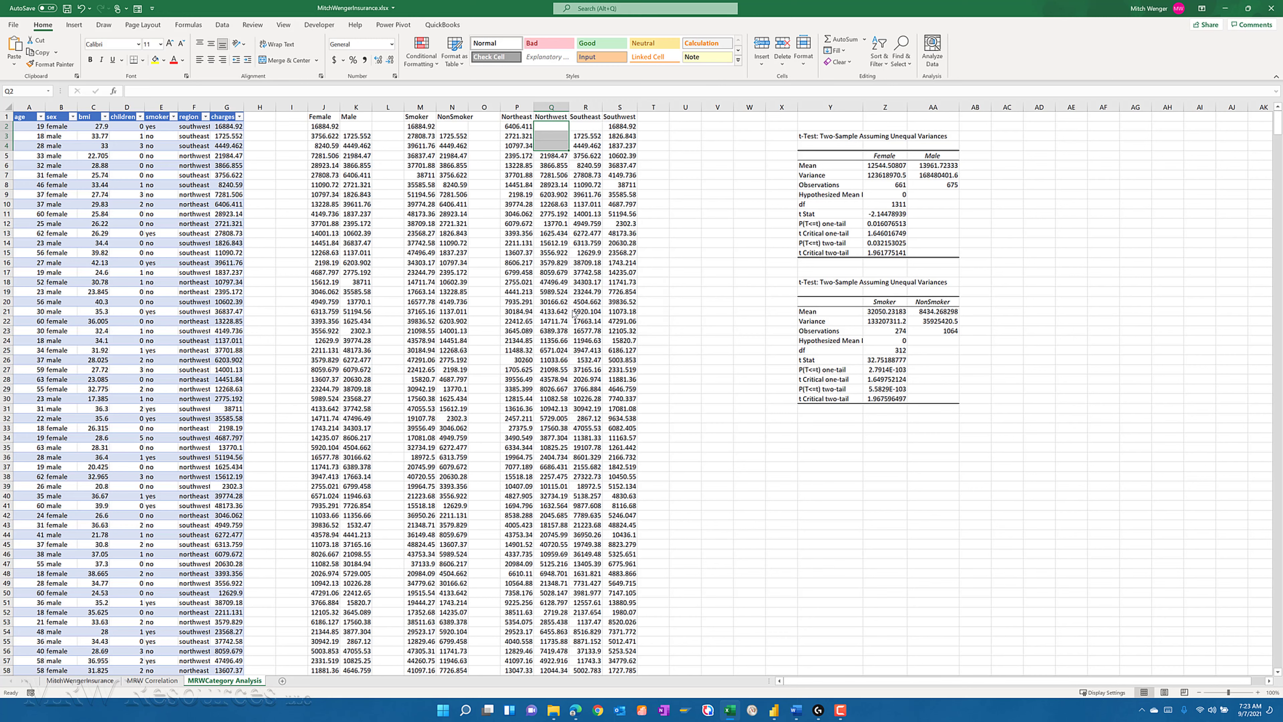
# - Delete the blank cell R2 under the Southeast heading, shifting the cells up
pyautogui.press('Right')
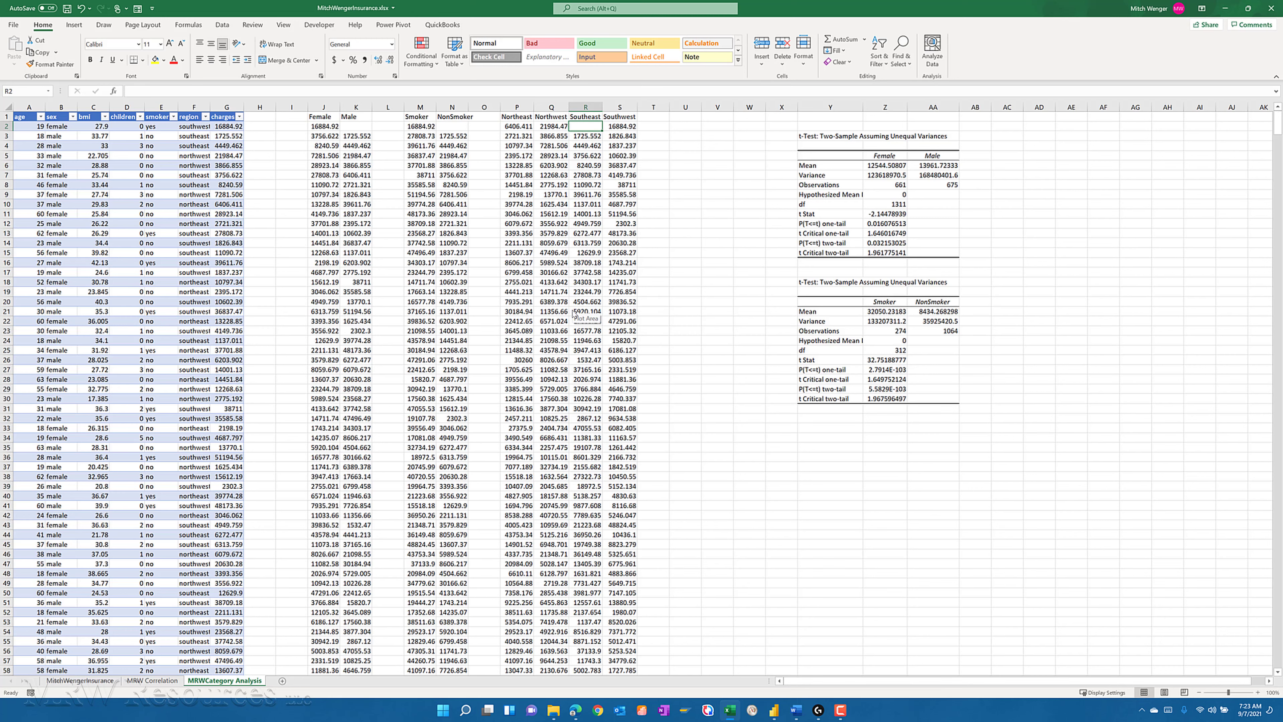
pyautogui.hotkey('ctrl', '-')
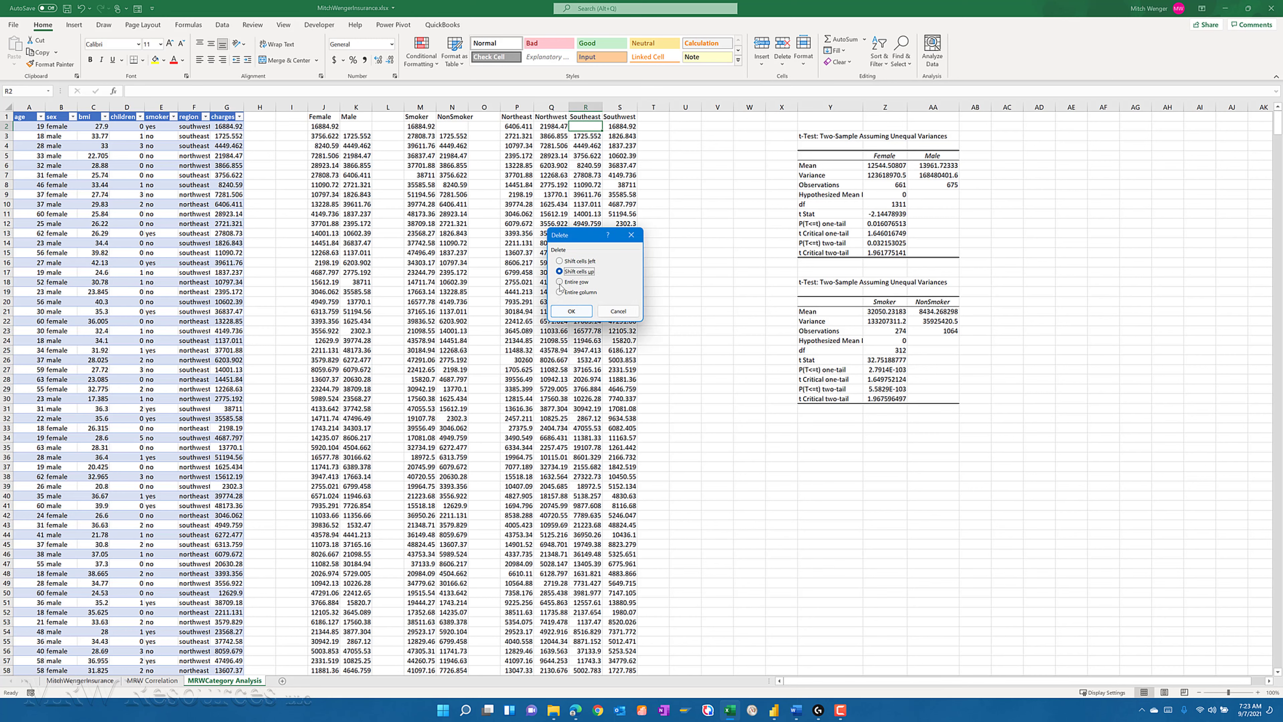
pyautogui.click(566, 312)
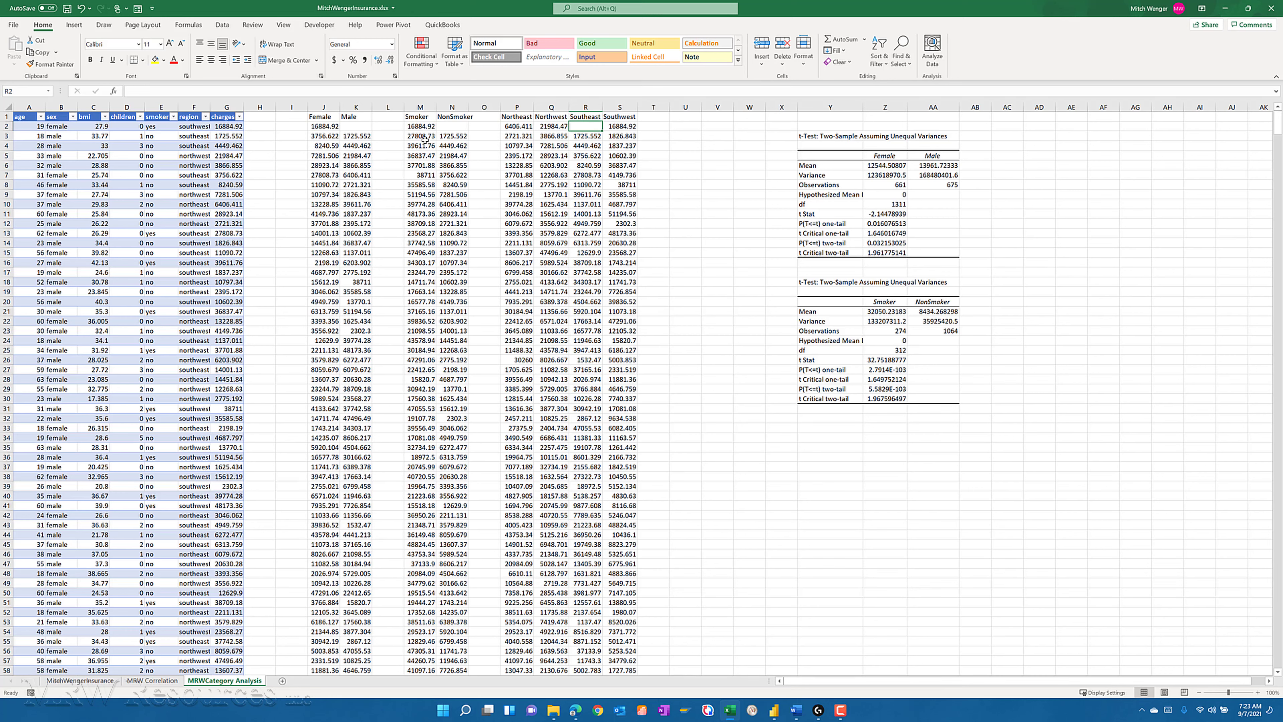
# - Delete the blank cells N2 under NonSmoker and K2 under Male, shifting the cells up
pyautogui.click(447, 126)
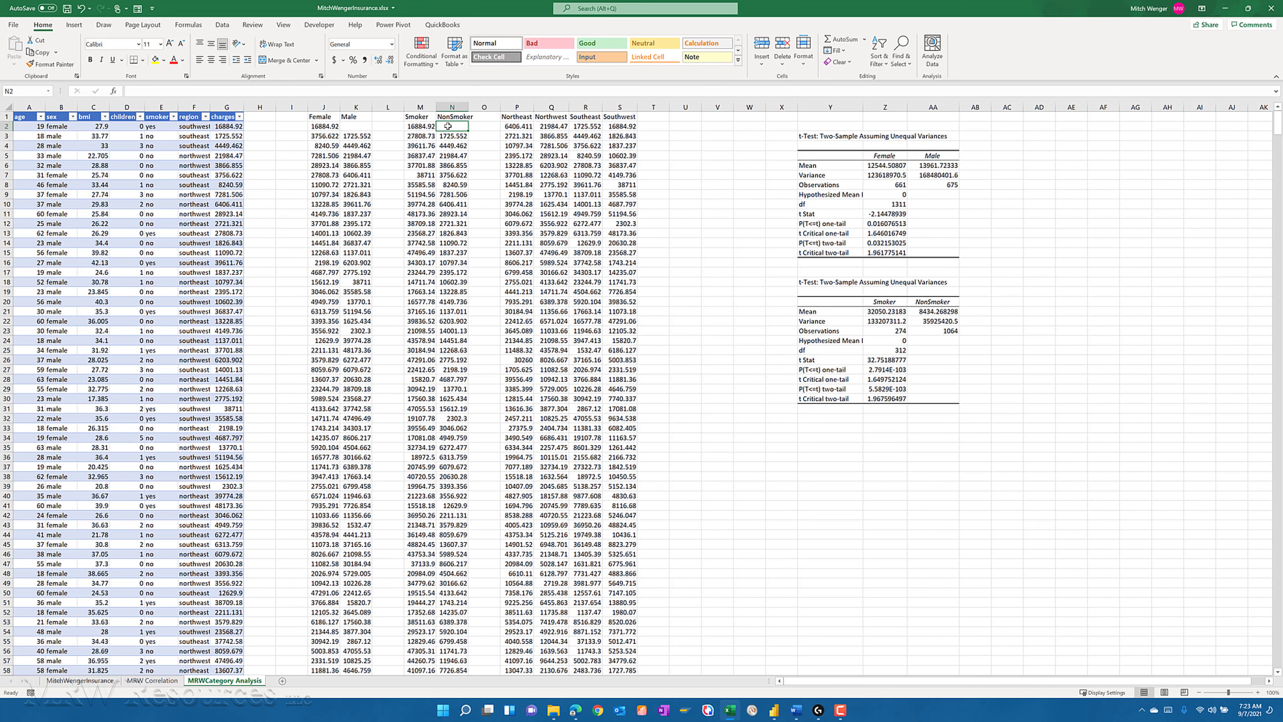
pyautogui.hotkey('ctrl', '-')
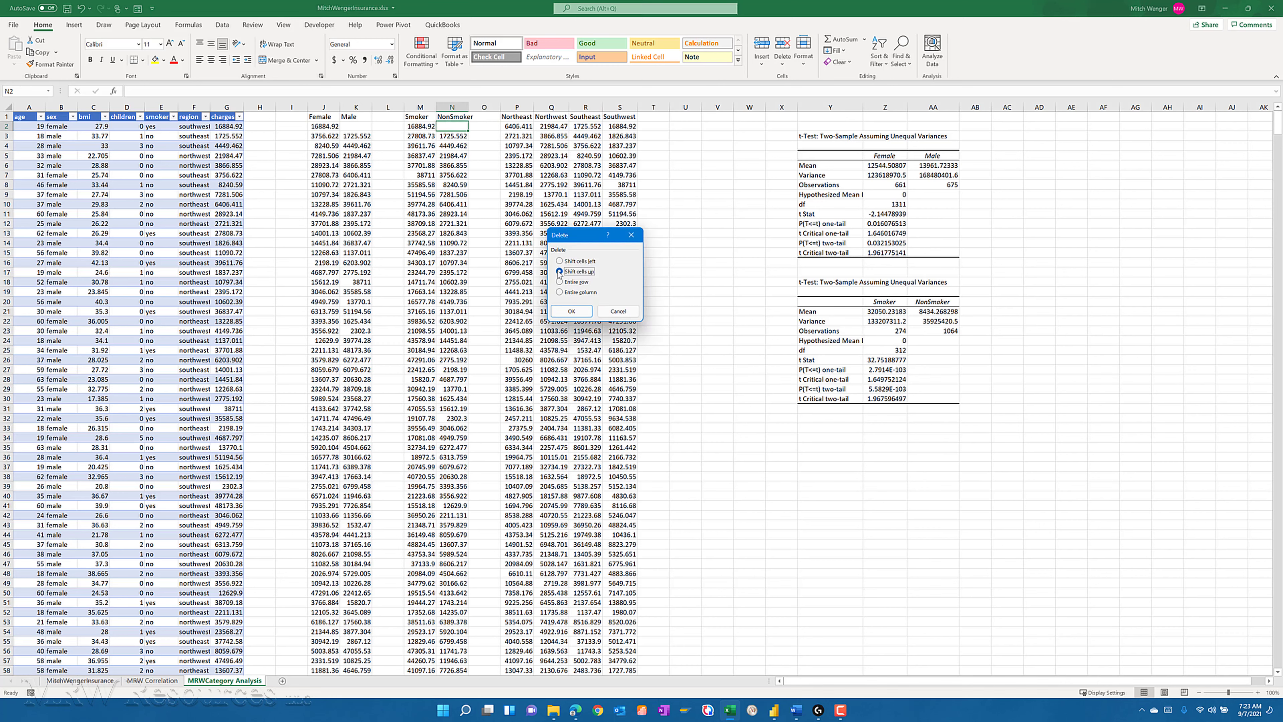
pyautogui.press('Return')
pyautogui.click(355, 126)
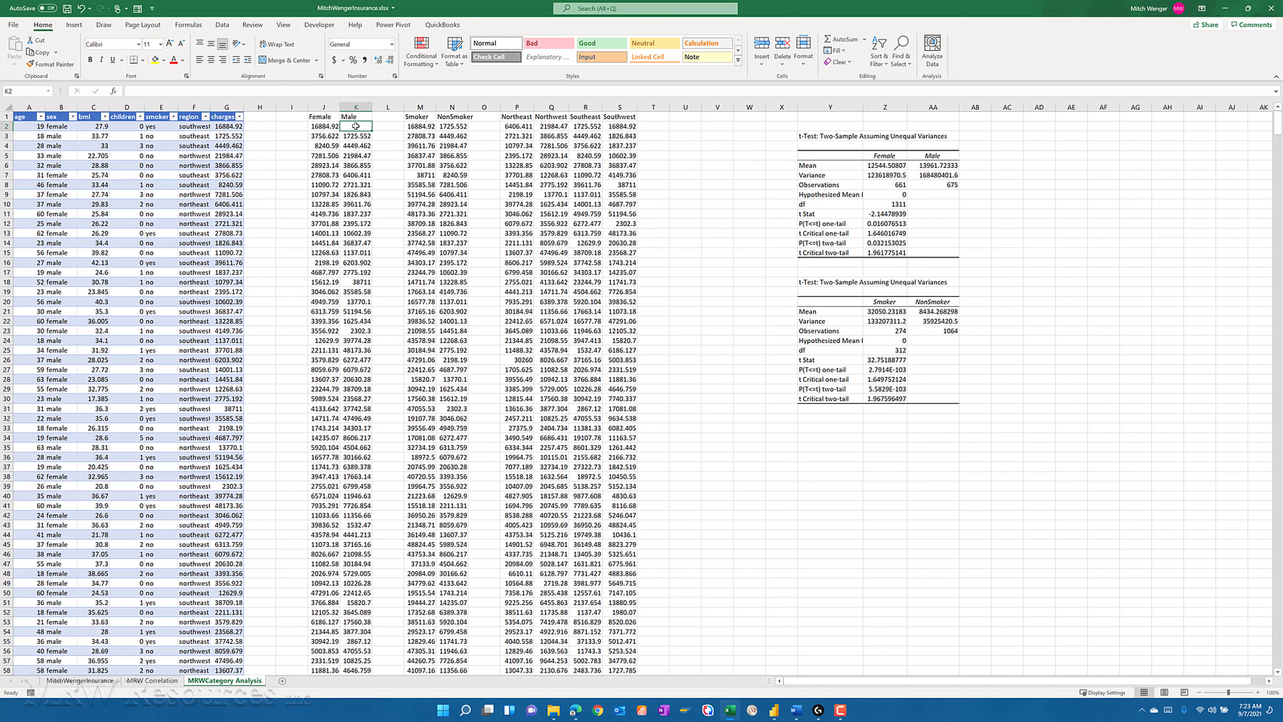
pyautogui.hotkey('ctrl', '-')
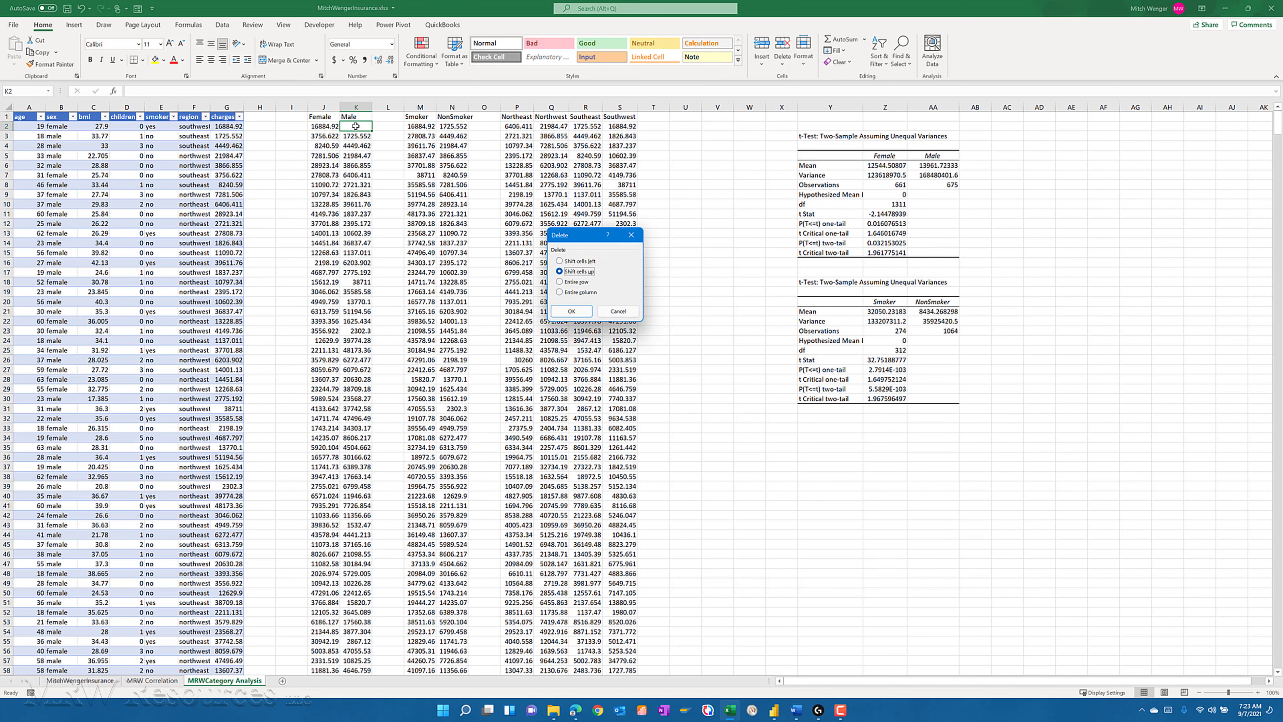
pyautogui.click(581, 315)
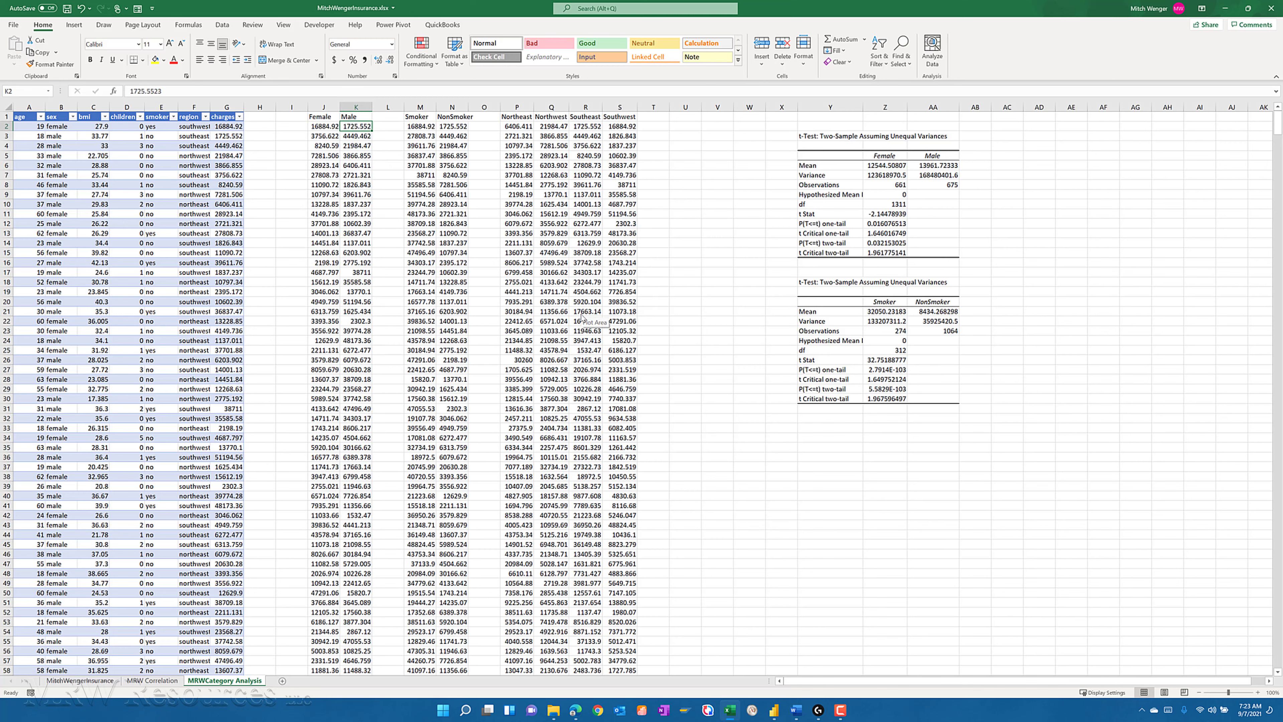
# - Select cell Y32 below the smoker t-test and start the Anova: Single Factor data analysis
pyautogui.click(516, 117)
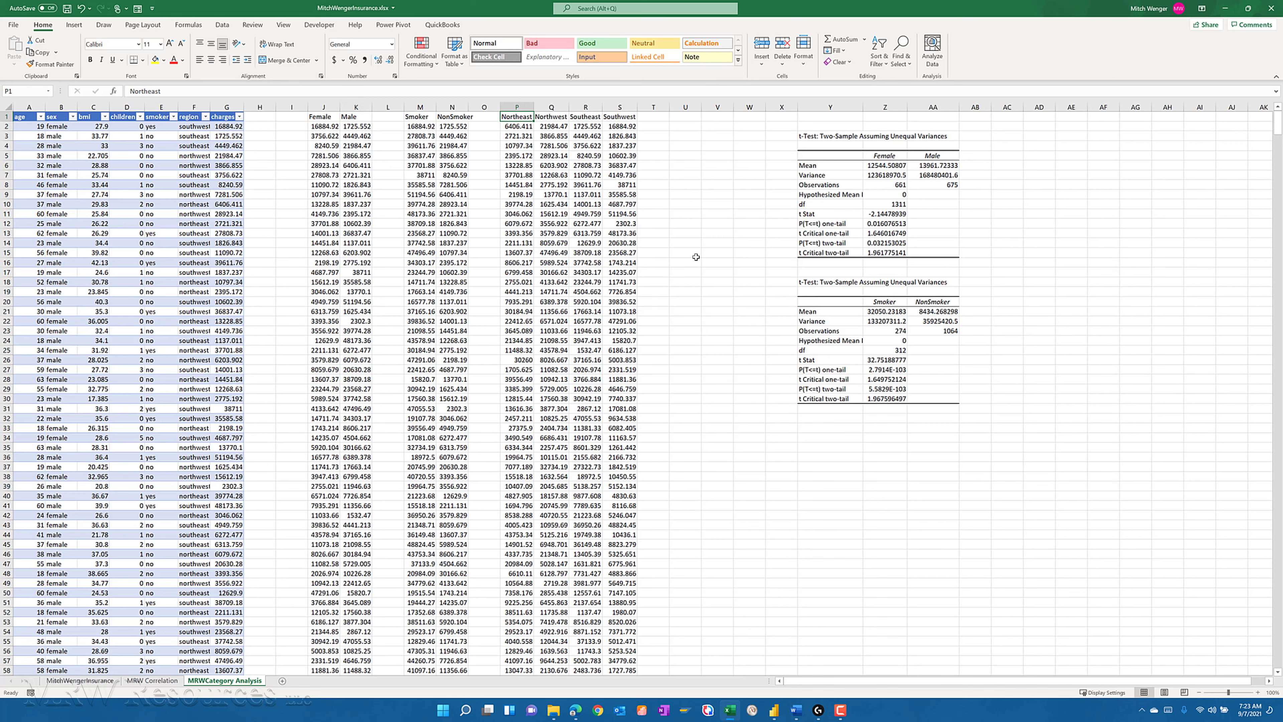
pyautogui.click(808, 420)
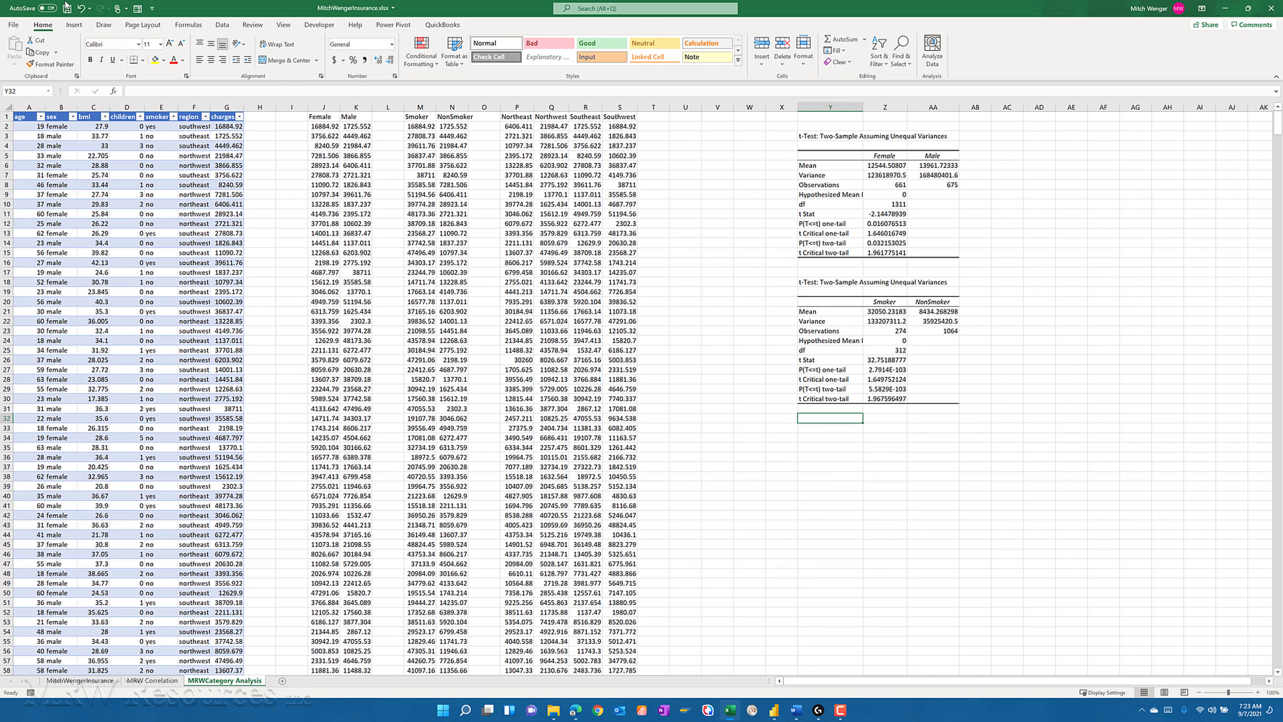
pyautogui.click(223, 25)
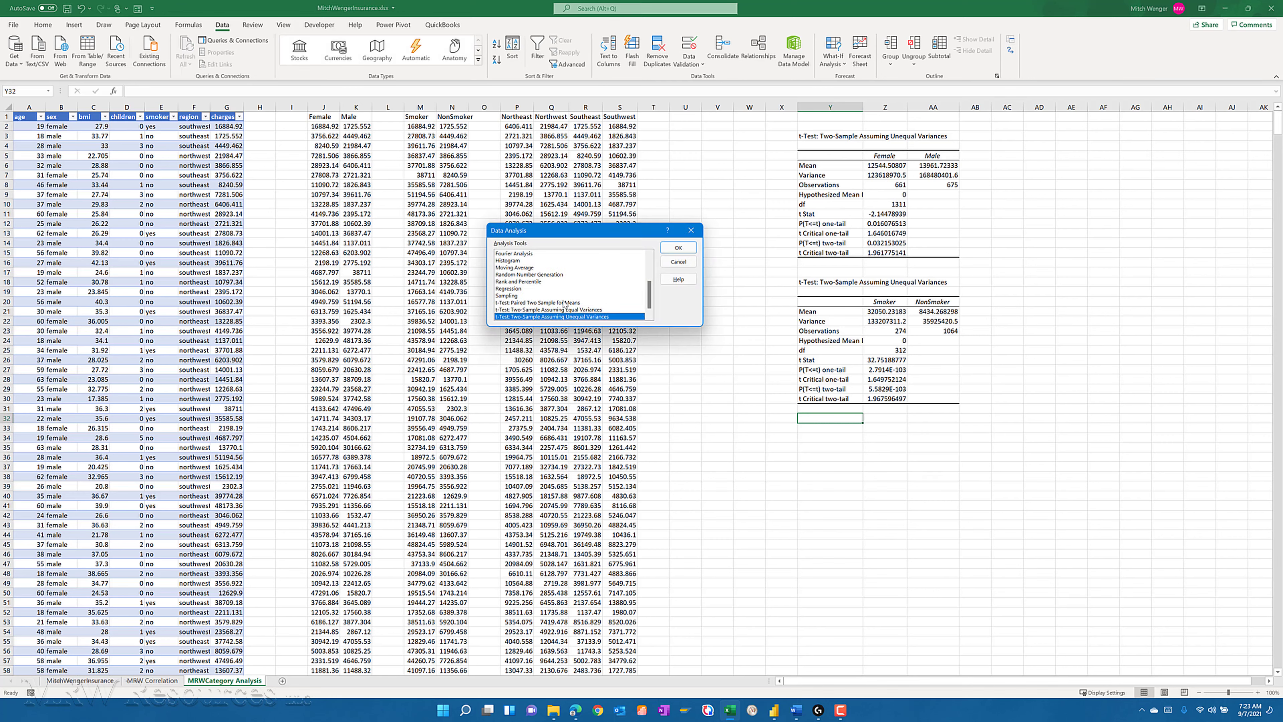
pyautogui.scroll(3, 558, 289)
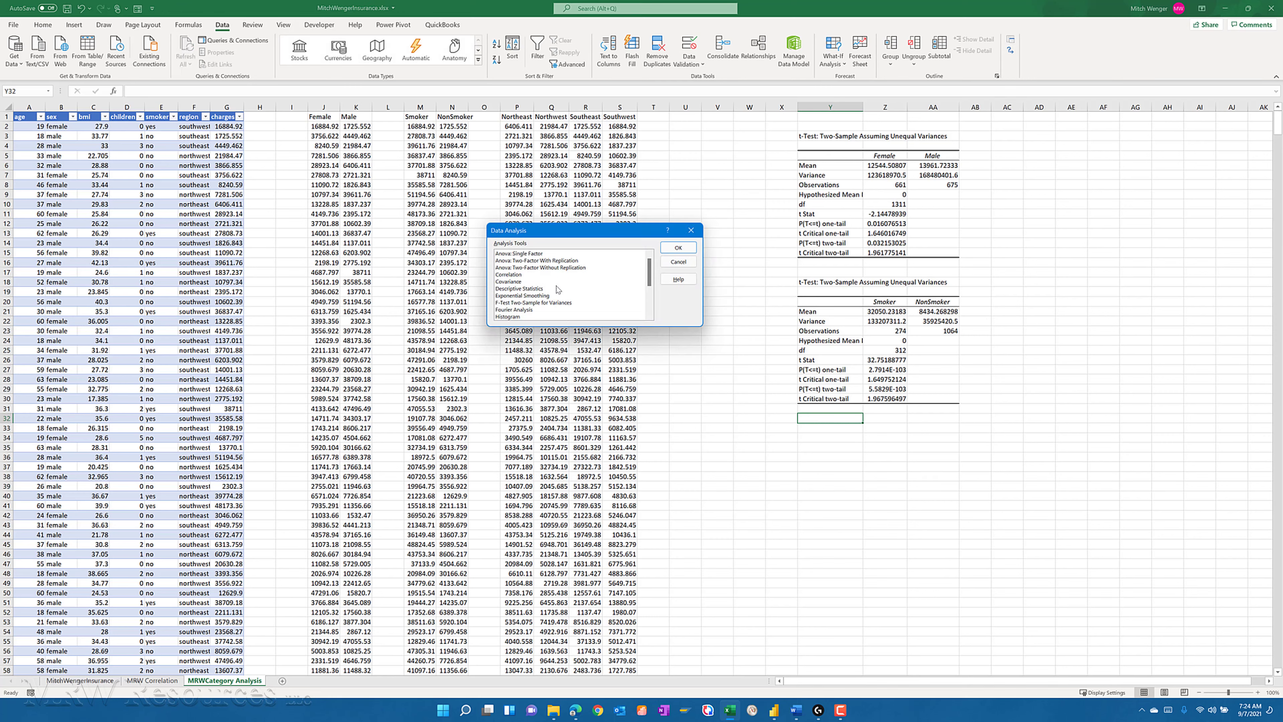
pyautogui.click(515, 253)
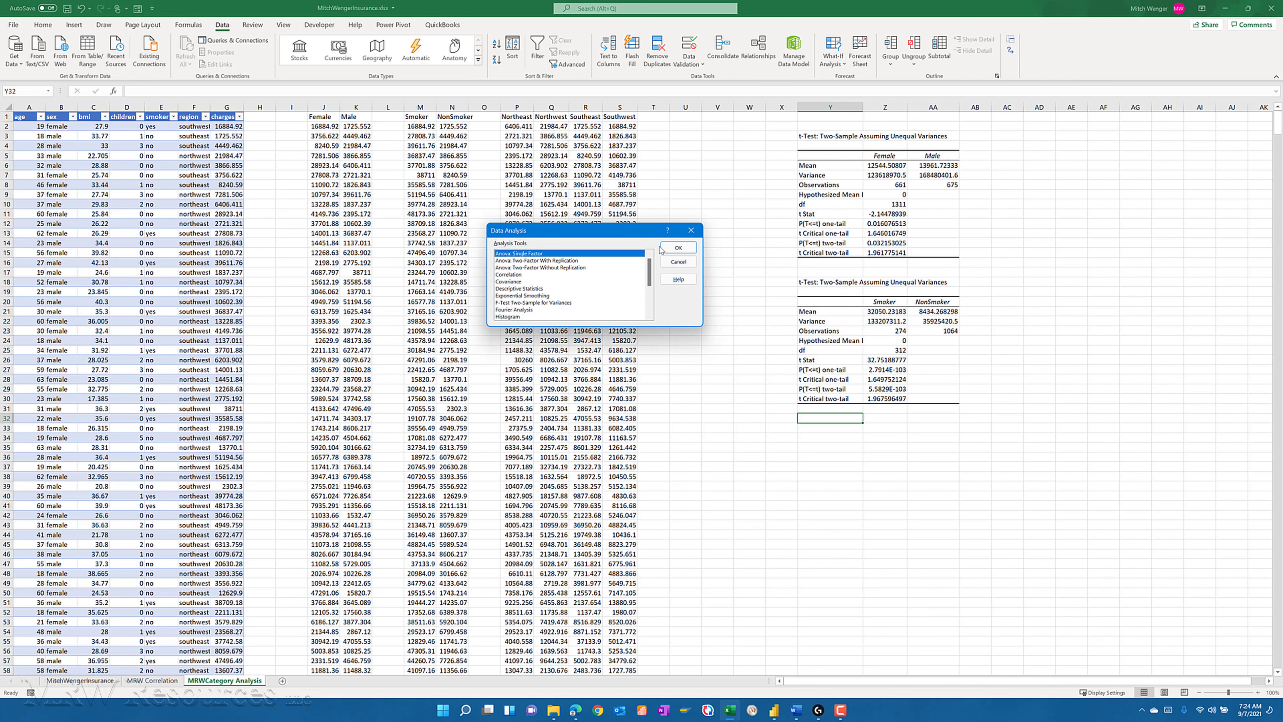
pyautogui.click(670, 248)
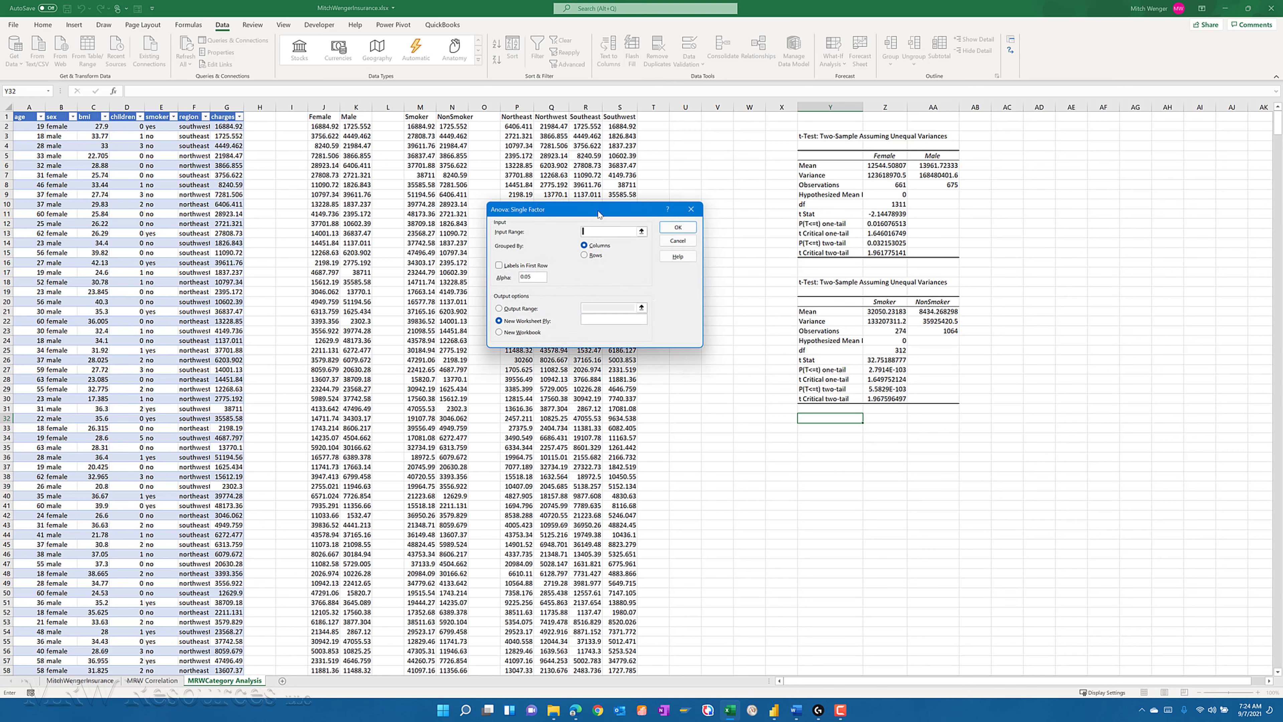
# - Set the ANOVA input range to $P$1:$S$365, covering the four region columns, and enable Labels in First Row
pyautogui.moveTo(598, 214); pyautogui.dragTo(1101, 201)
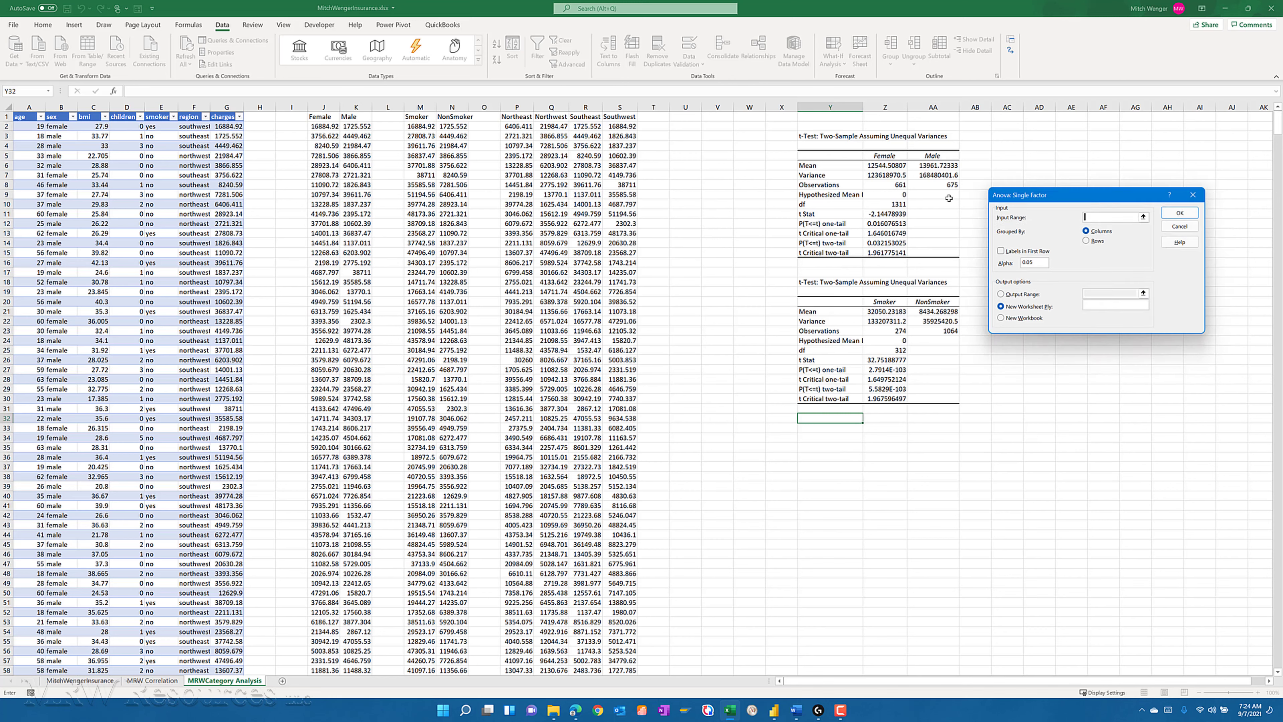
pyautogui.click(516, 116)
pyautogui.hotkey('shift', 'Right')
pyautogui.hotkey('shift', 'Right')
pyautogui.hotkey('shift', 'Right')
pyautogui.press('BackSpace')
pyautogui.write('327')
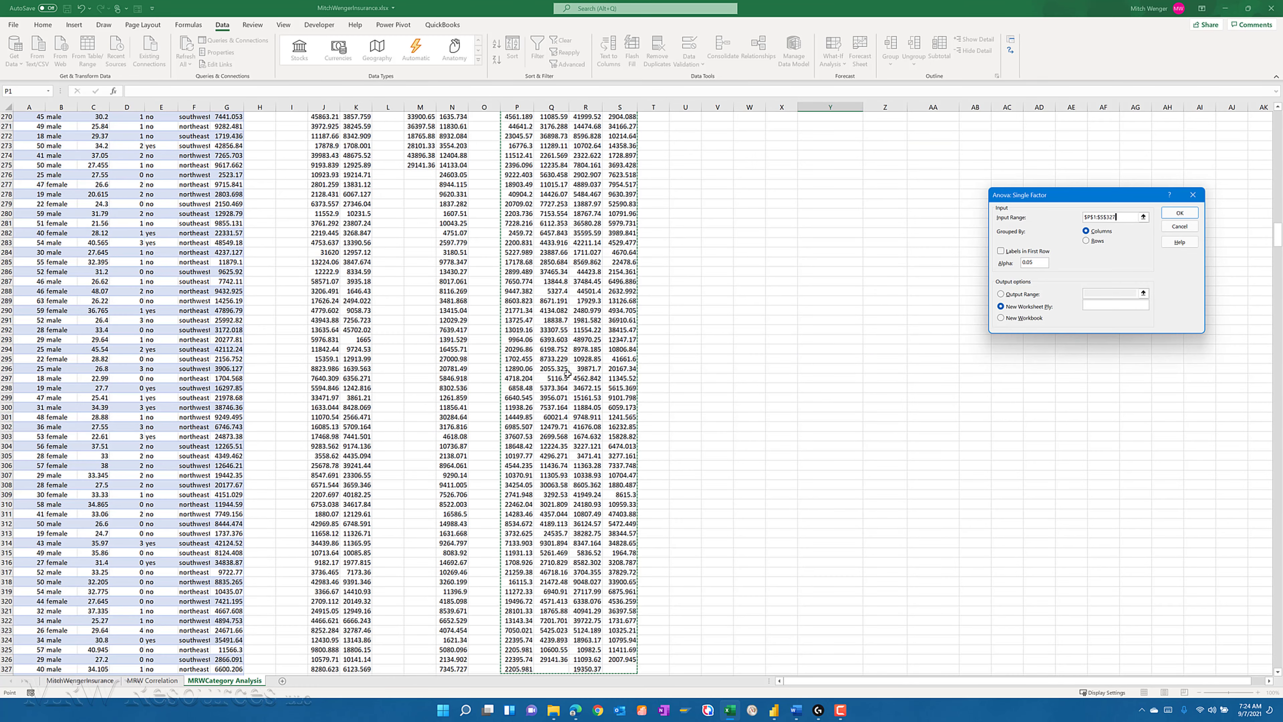
pyautogui.press('BackSpace')
pyautogui.press('BackSpace')
pyautogui.write('65')
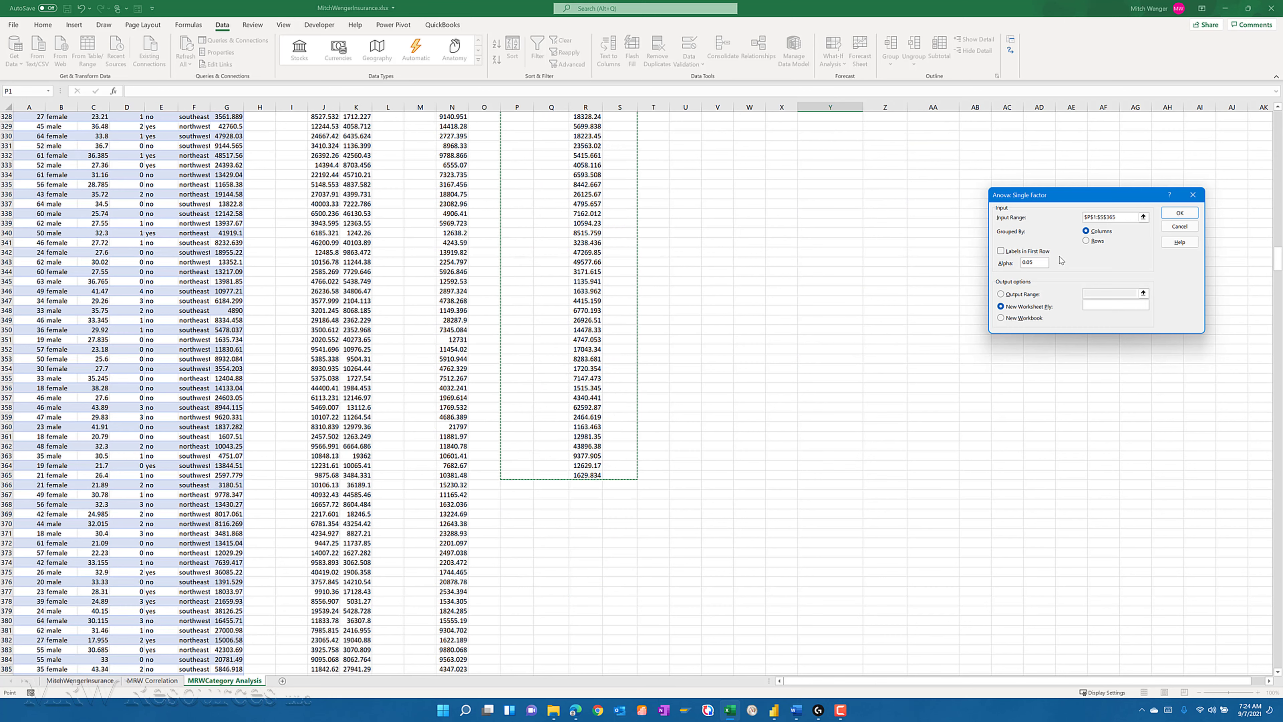
pyautogui.click(1020, 253)
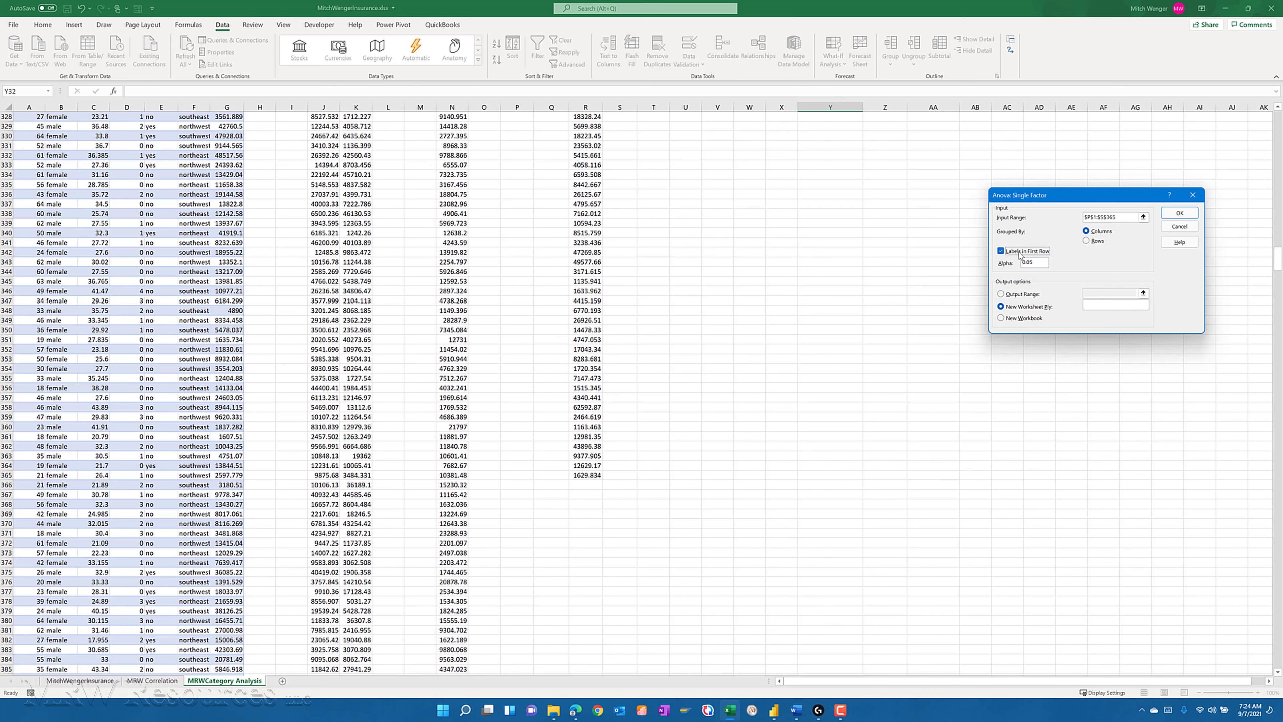
# - Set the ANOVA output range to cell $Y$32 on the current sheet and run the analysis
pyautogui.click(1001, 294)
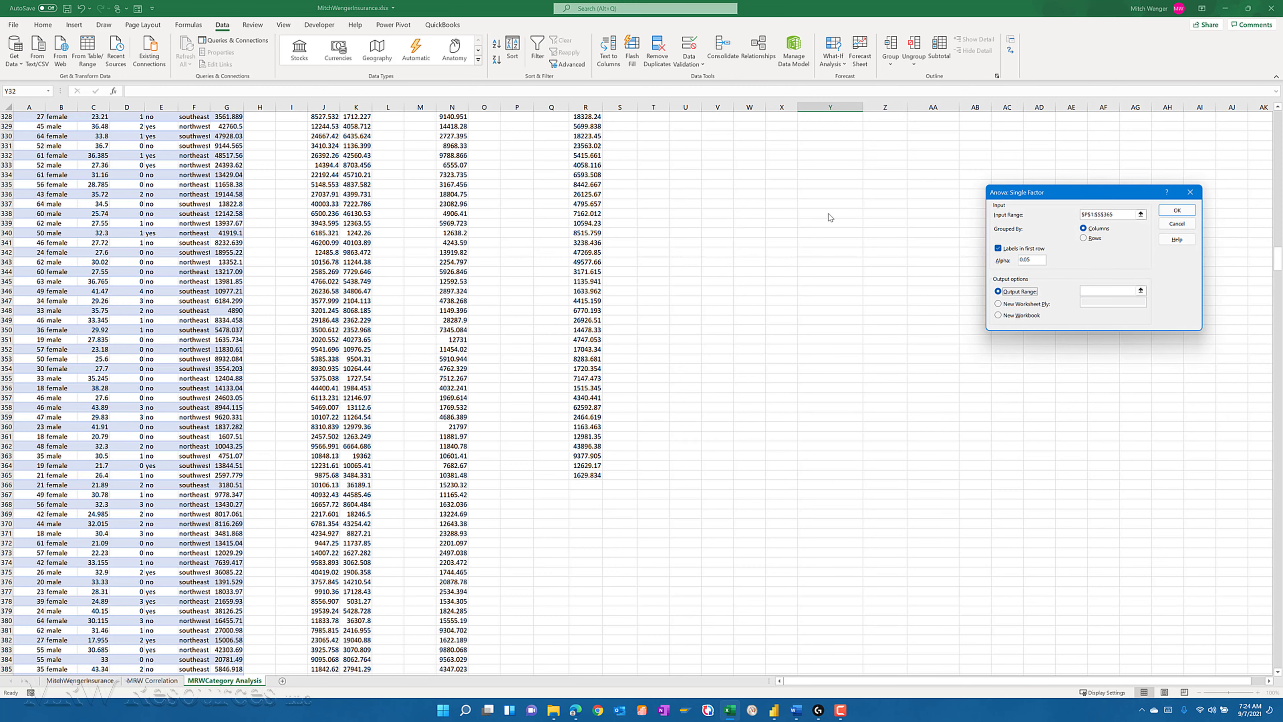
pyautogui.click(1106, 291)
pyautogui.click(801, 291)
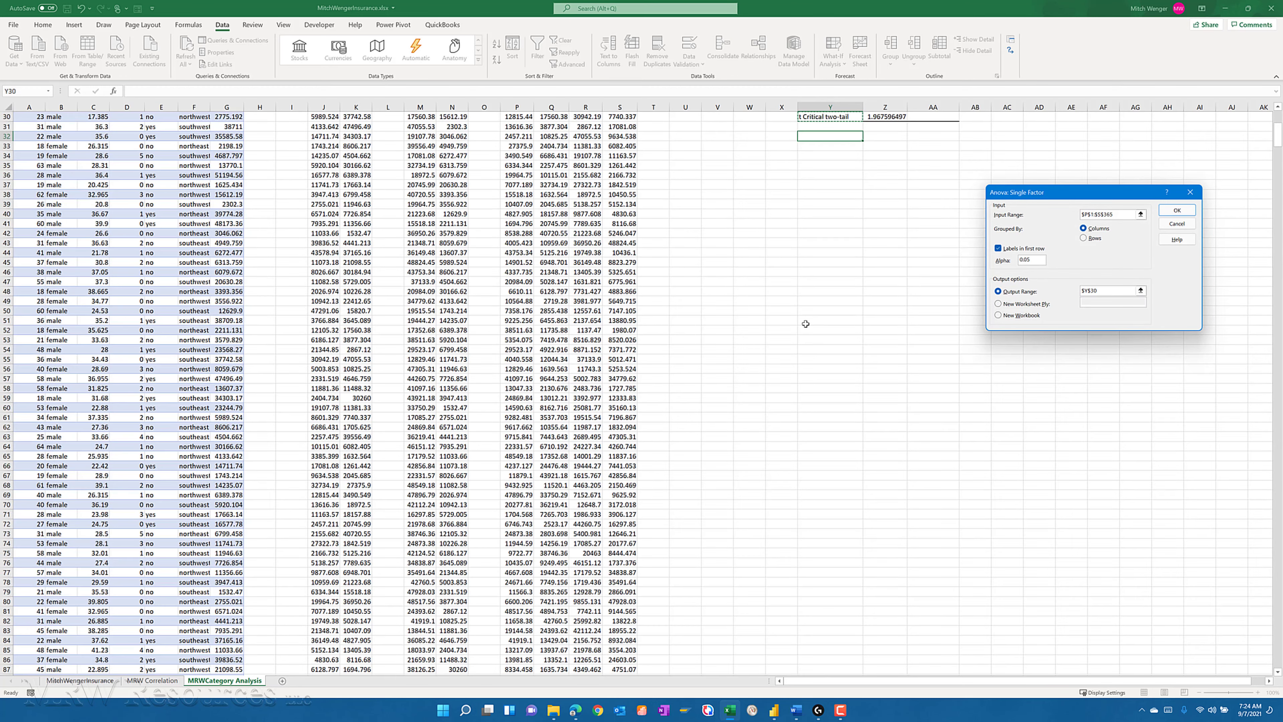
pyautogui.press('Down')
pyautogui.press('Down')
pyautogui.click(1178, 210)
# - Examine the ANOVA summary table, comparing the average charges of the four regions
pyautogui.press('Up')
pyautogui.press('Up')
pyautogui.press('Up')
pyautogui.press('Up')
pyautogui.press('Up')
pyautogui.press('Up')
pyautogui.press('Down')
pyautogui.press('Down')
pyautogui.press('Down')
pyautogui.press('Down')
pyautogui.press('Down')
pyautogui.press('Down')
pyautogui.press('Down')
pyautogui.press('Down')
pyautogui.press('Down')
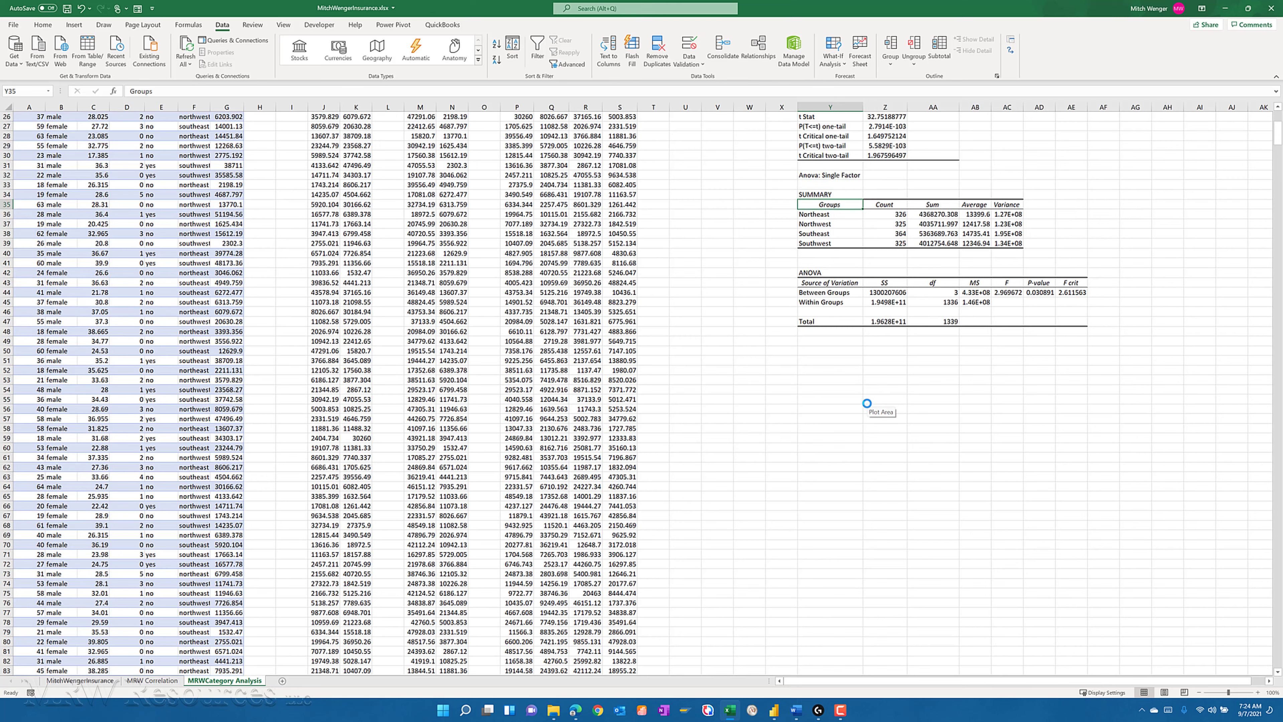
pyautogui.press('Down')
pyautogui.press('Right')
pyautogui.press('Right')
pyautogui.press('Right')
pyautogui.press('Right')
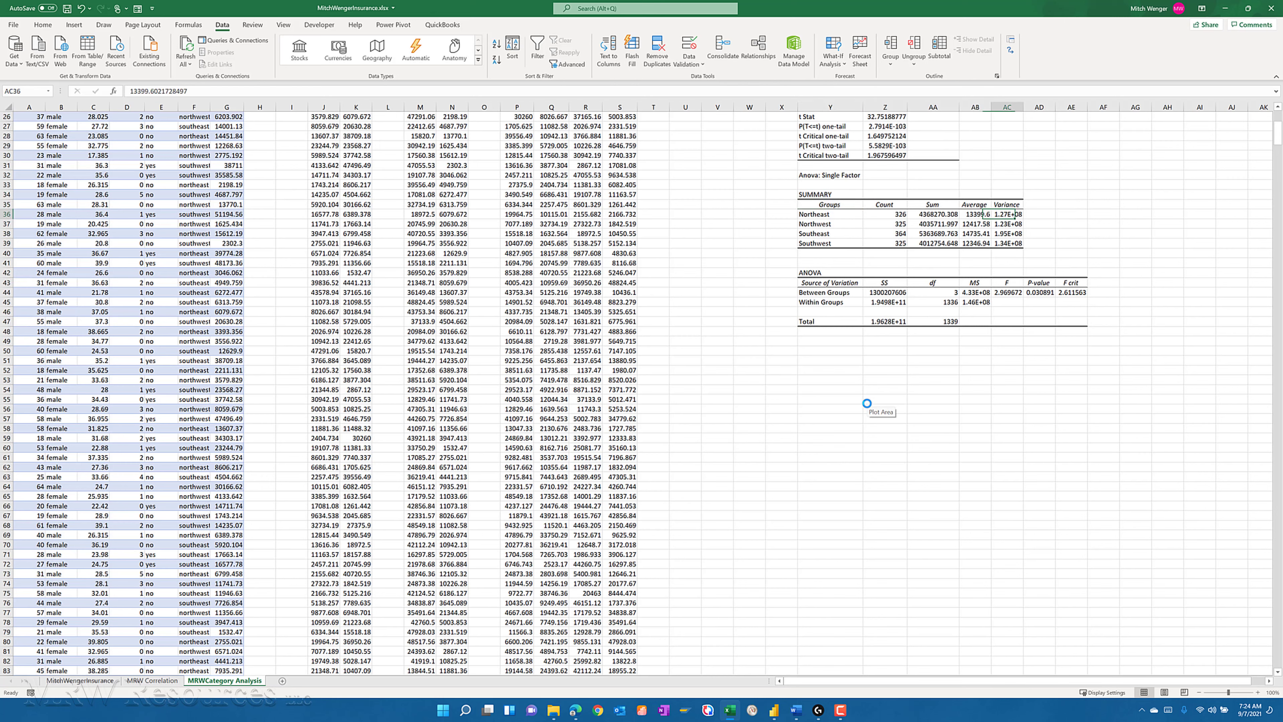
pyautogui.press('Left')
pyautogui.press('Down')
pyautogui.press('Down')
pyautogui.press('Down')
pyautogui.press('Down')
pyautogui.press('Down')
pyautogui.press('Down')
pyautogui.press('Down')
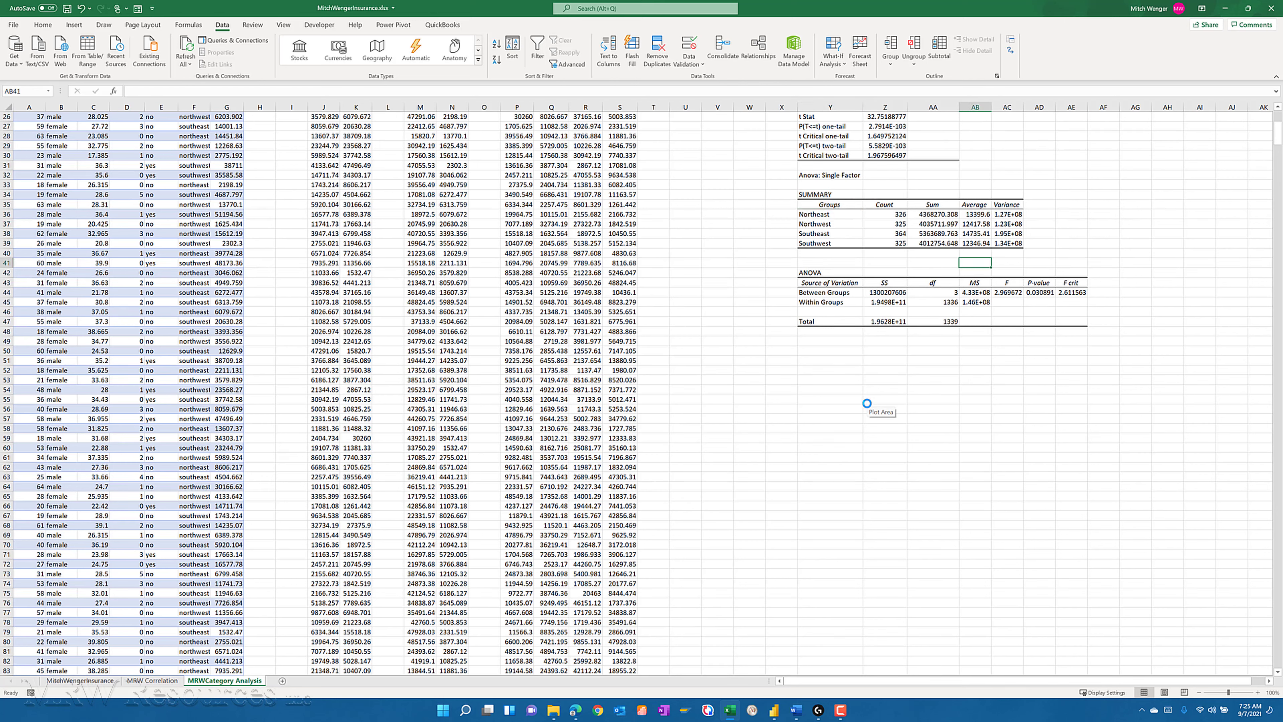
# - Examine the Between Groups row of the ANOVA table, including F, P-value and F crit
pyautogui.press('Down')
pyautogui.press('Right')
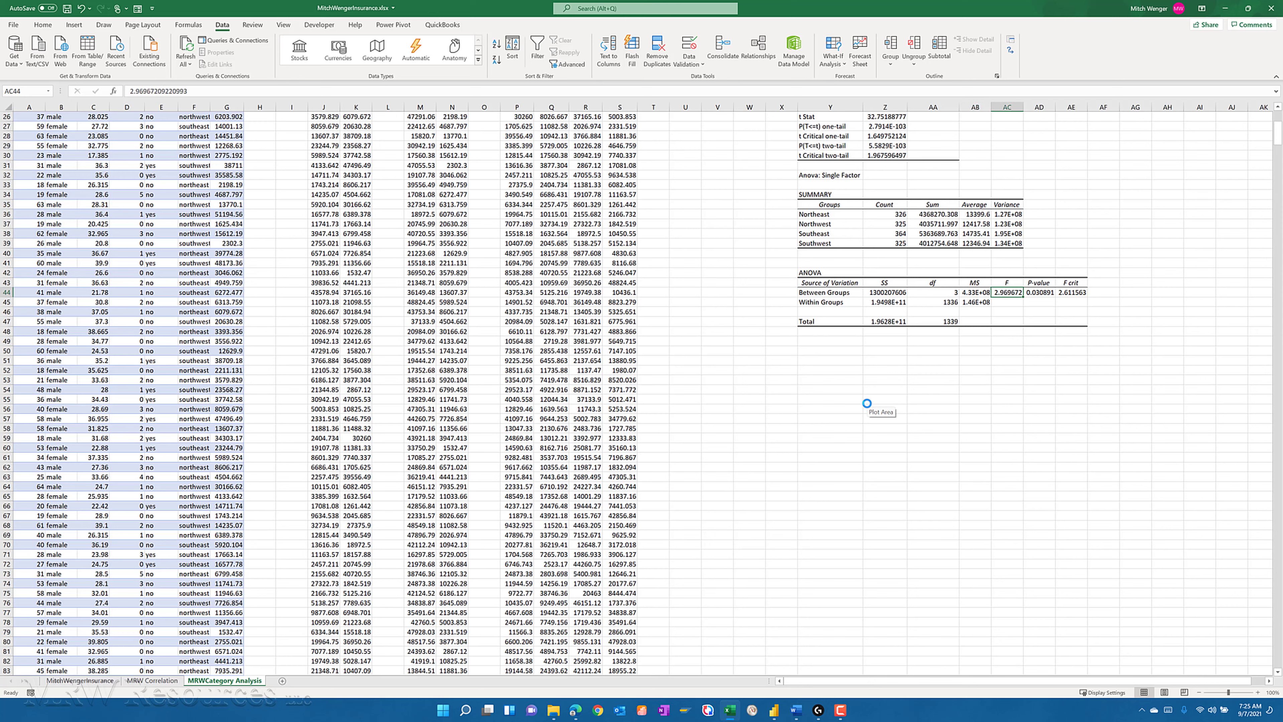
pyautogui.click(746, 371)
pyautogui.press('Right')
pyautogui.press('Right')
pyautogui.press('Right')
pyautogui.press('Right')
pyautogui.press('Right')
pyautogui.press('Right')
pyautogui.press('Right')
pyautogui.press('Up')
pyautogui.press('Up')
pyautogui.press('Up')
pyautogui.press('Up')
pyautogui.press('Up')
pyautogui.press('Up')
pyautogui.press('Up')
pyautogui.press('Up')
pyautogui.press('Up')
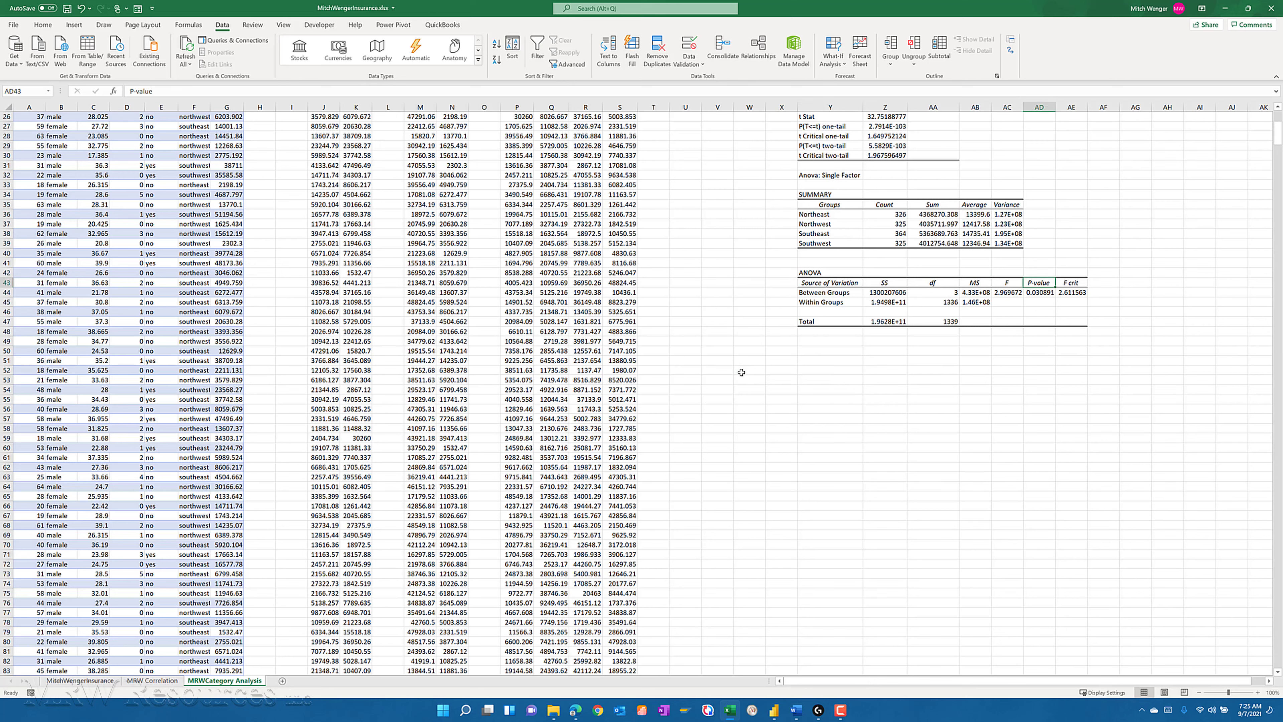
pyautogui.press('Down')
pyautogui.press('Left')
pyautogui.press('Left')
pyautogui.press('Left')
pyautogui.press('Left')
pyautogui.press('Left')
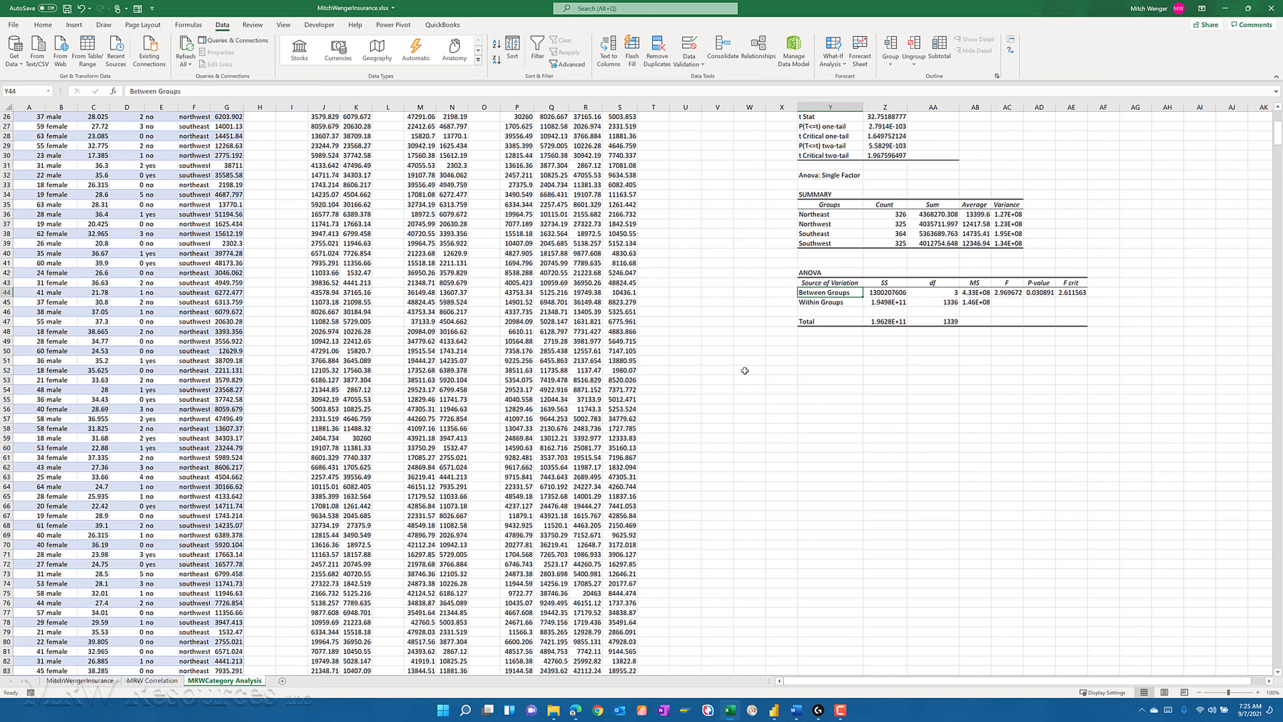
# - Review the t-test results above the ANOVA output and return to the empty cells below it
pyautogui.press('Up')
pyautogui.press('Up')
pyautogui.press('Up')
pyautogui.press('Up')
pyautogui.press('Up')
pyautogui.press('Up')
pyautogui.press('Up')
pyautogui.press('Up')
pyautogui.press('Up')
pyautogui.press('Up')
pyautogui.press('Up')
pyautogui.press('Up')
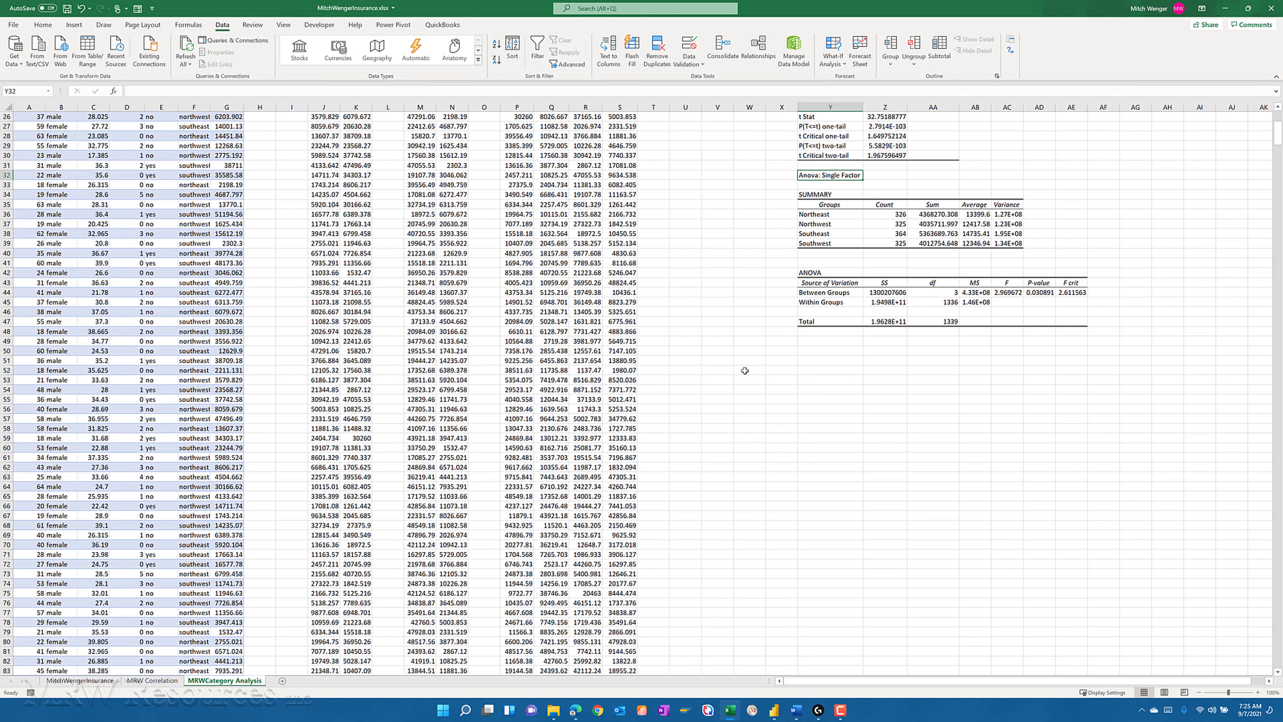
pyautogui.press('Up')
pyautogui.press('Up')
pyautogui.press('Up')
pyautogui.press('Up')
pyautogui.press('Up')
pyautogui.press('Up')
pyautogui.press('Up')
pyautogui.press('Up')
pyautogui.press('Up')
pyautogui.press('Up')
pyautogui.press('Up')
pyautogui.press('Up')
pyautogui.press('Up')
pyautogui.press('Up')
pyautogui.press('Up')
pyautogui.press('Up')
pyautogui.press('Up')
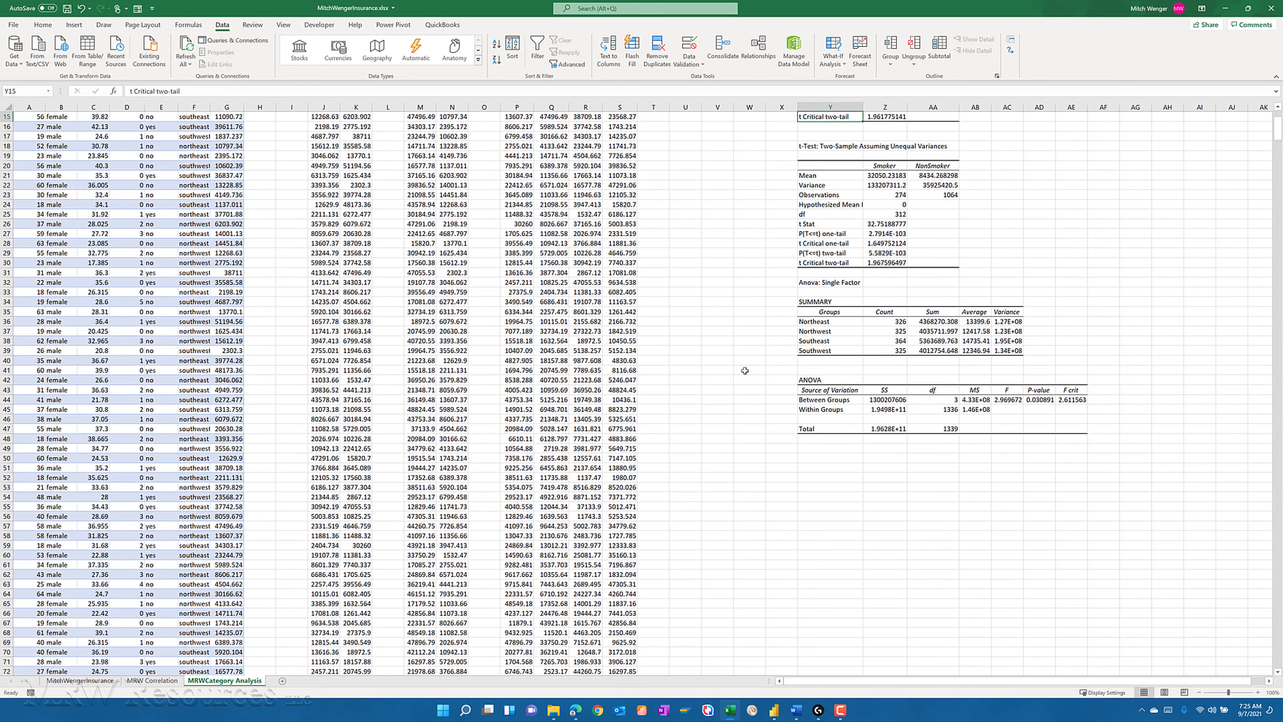
pyautogui.press('Down')
pyautogui.press('Down')
pyautogui.press('Down')
pyautogui.press('Down')
pyautogui.press('Down')
pyautogui.press('Down')
pyautogui.press('Down')
pyautogui.press('Down')
pyautogui.press('Down')
pyautogui.press('Down')
pyautogui.press('Down')
pyautogui.press('Down')
pyautogui.press('Down')
pyautogui.press('Down')
pyautogui.press('Down')
pyautogui.press('Down')
pyautogui.press('Down')
pyautogui.press('Down')
pyautogui.press('Down')
pyautogui.press('Down')
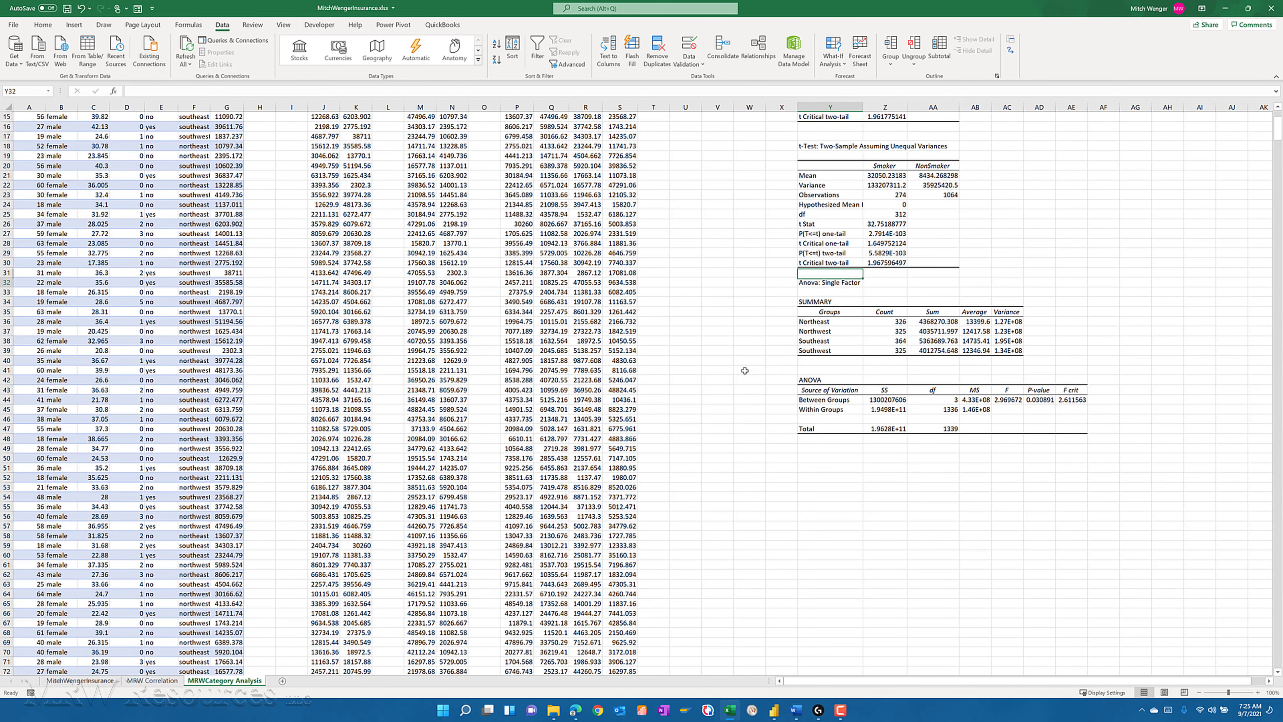
pyautogui.press('Down')
pyautogui.press('Down')
pyautogui.press('Down')
pyautogui.press('Down')
pyautogui.press('Down')
pyautogui.press('Down')
pyautogui.press('Down')
pyautogui.press('Down')
pyautogui.press('Down')
pyautogui.press('Up')
pyautogui.press('Up')
pyautogui.press('Up')
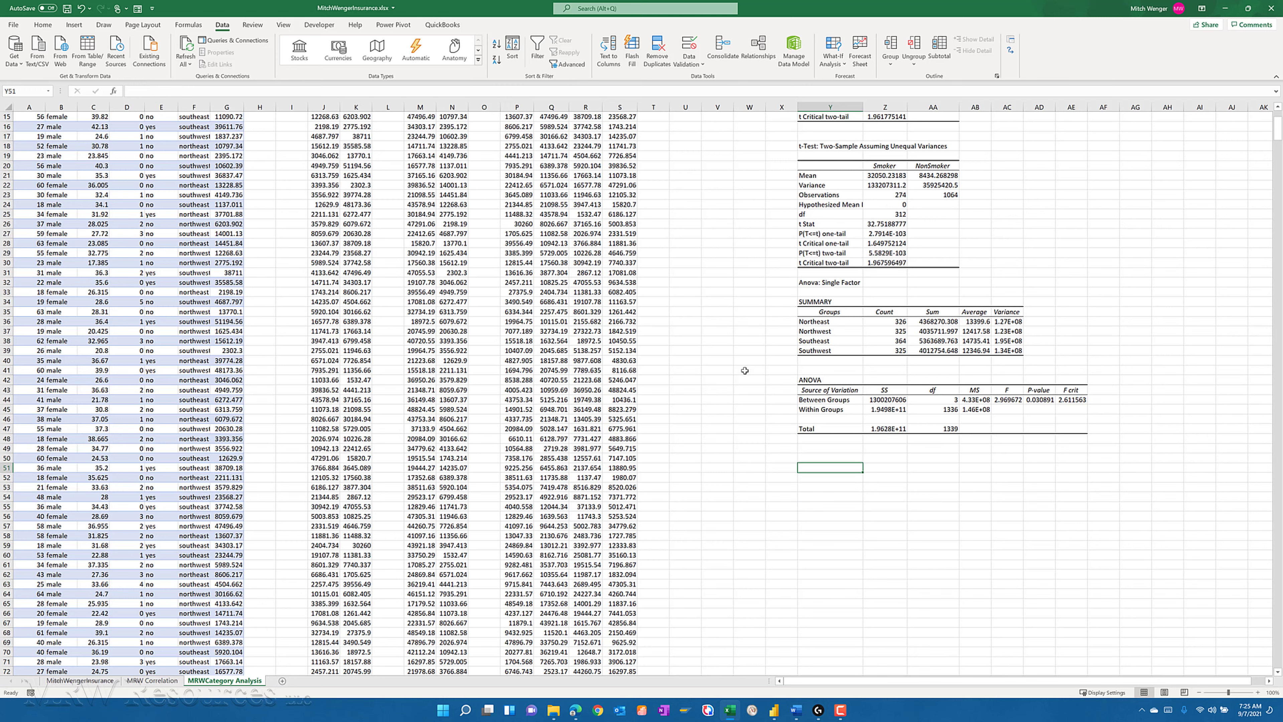
# - Switch to Power BI Desktop and rename the page with the smoker chart to Smoker Bar Chart
pyautogui.click(774, 710)
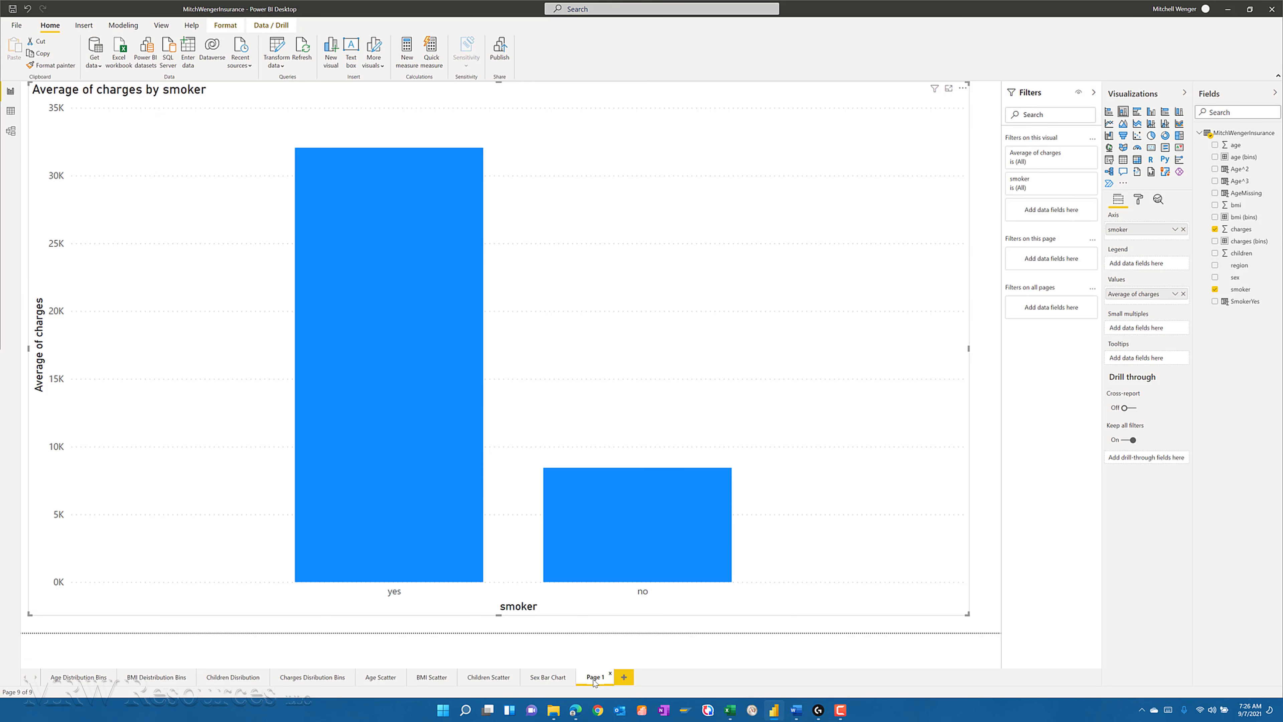
pyautogui.doubleClick(595, 679)
pyautogui.write('Smoker Bar Chart')
pyautogui.press('Return')
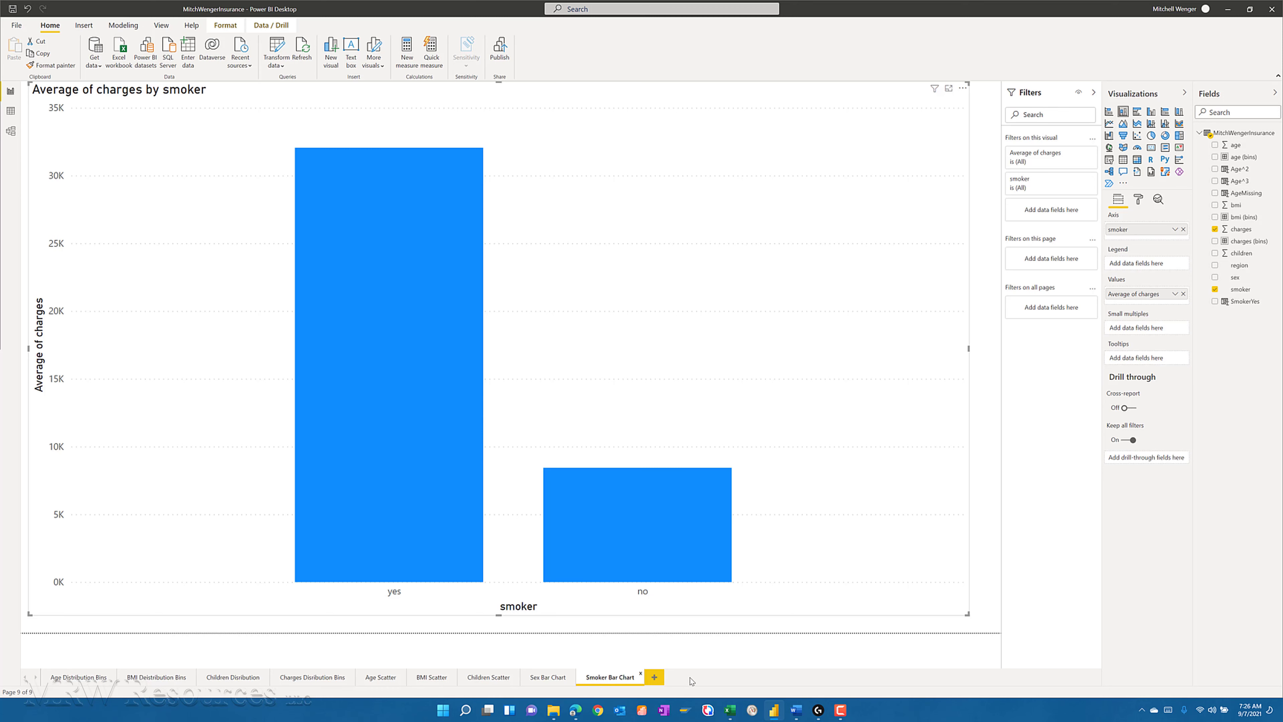
# - Add a report page with a column chart of charges by region and enlarge it to nearly fill the page
pyautogui.click(654, 678)
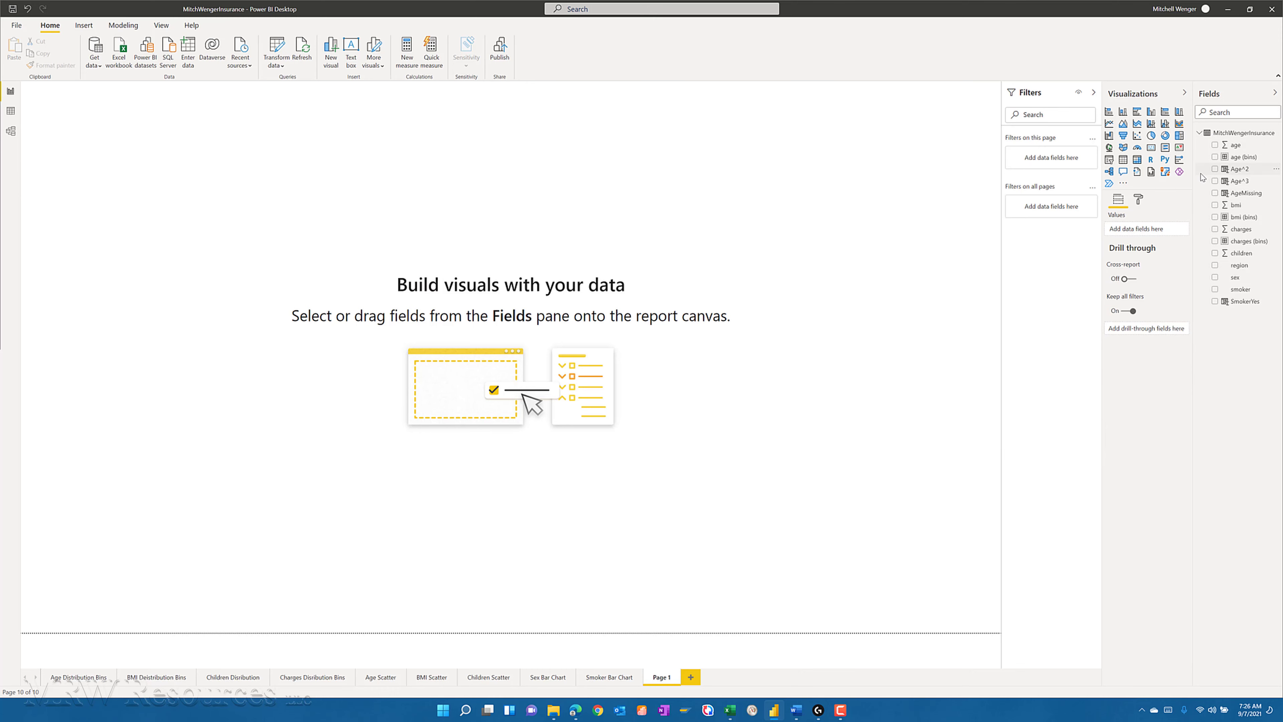
pyautogui.click(1215, 266)
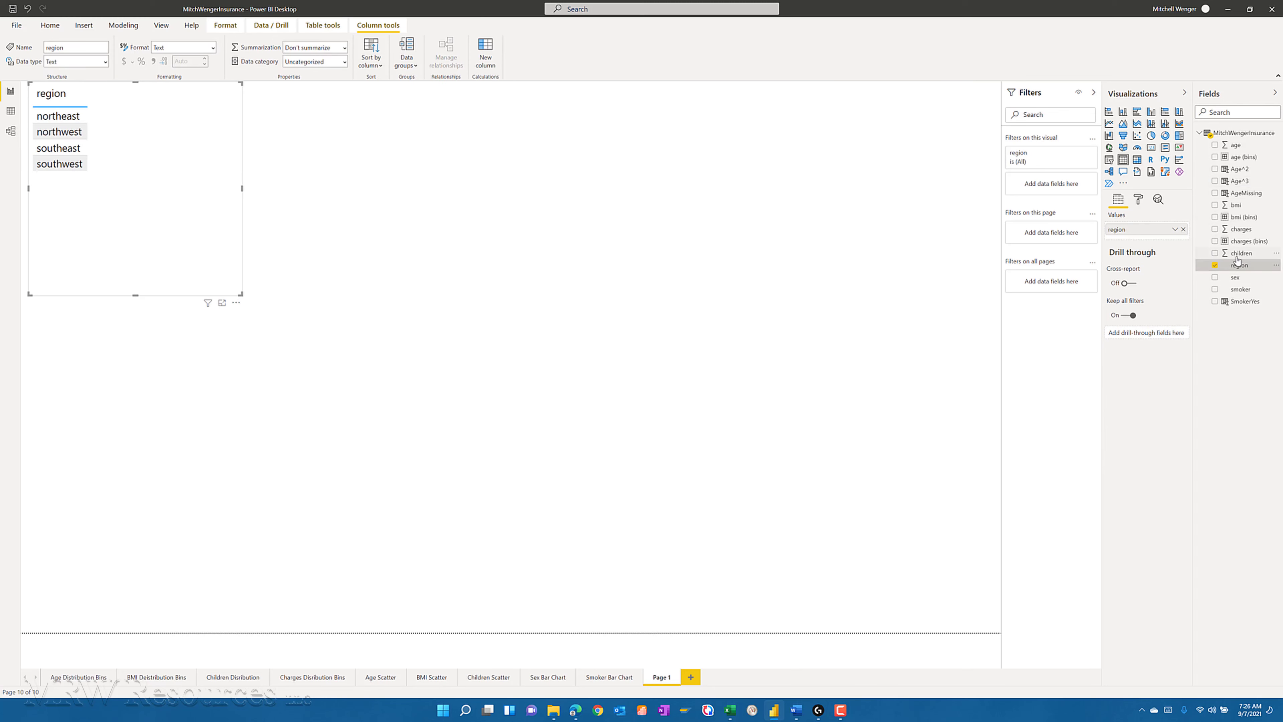
pyautogui.click(1215, 230)
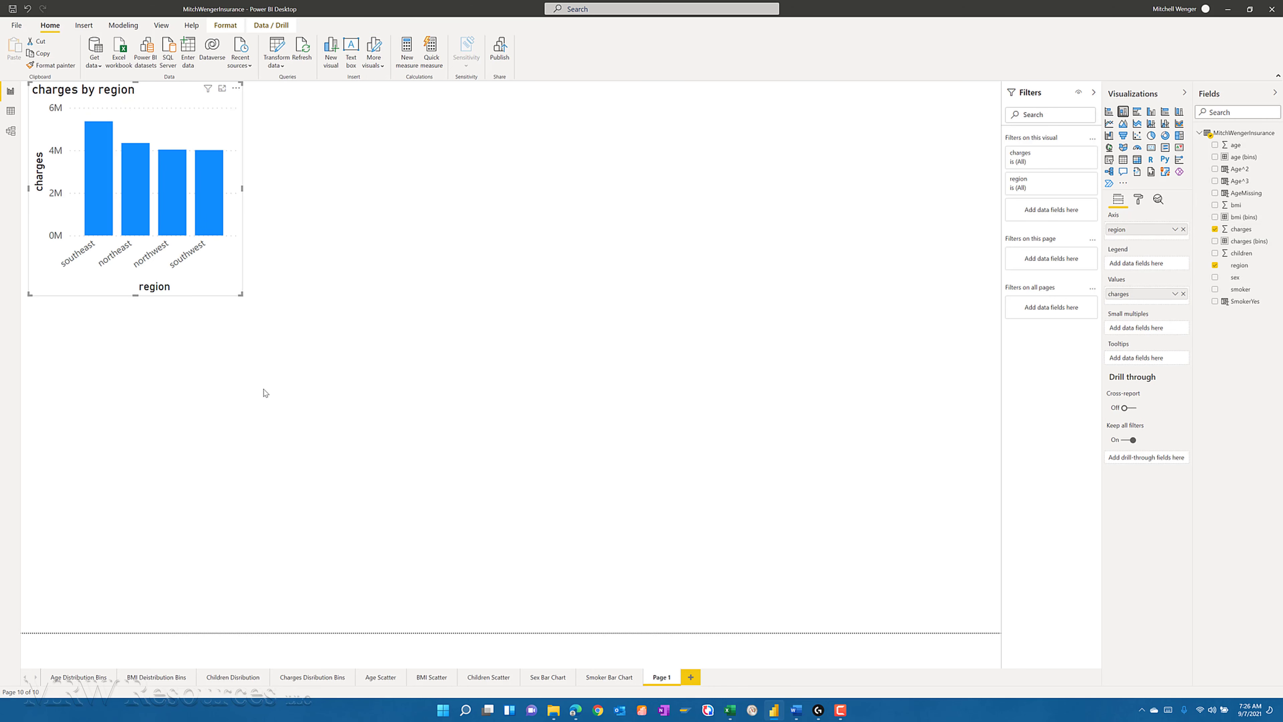
pyautogui.moveTo(477, 419); pyautogui.dragTo(949, 605)
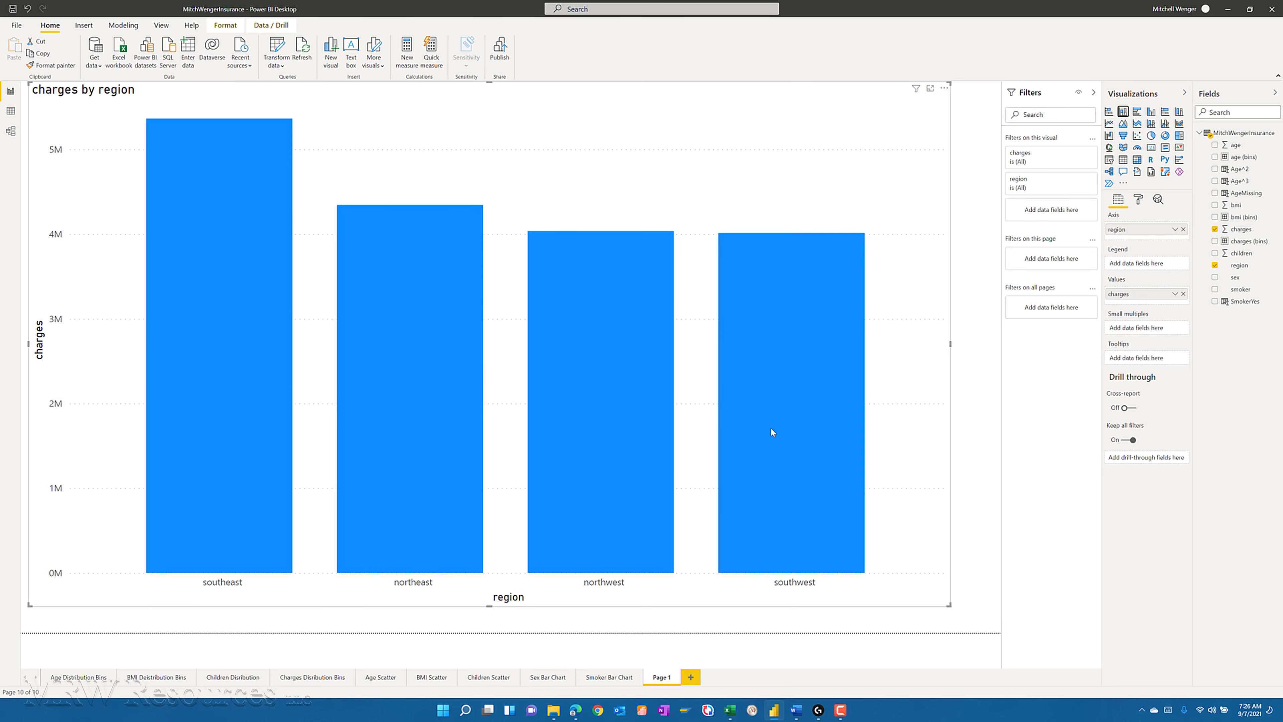
# - Change the region chart's charges aggregation to Average and deselect the chart
pyautogui.click(784, 435)
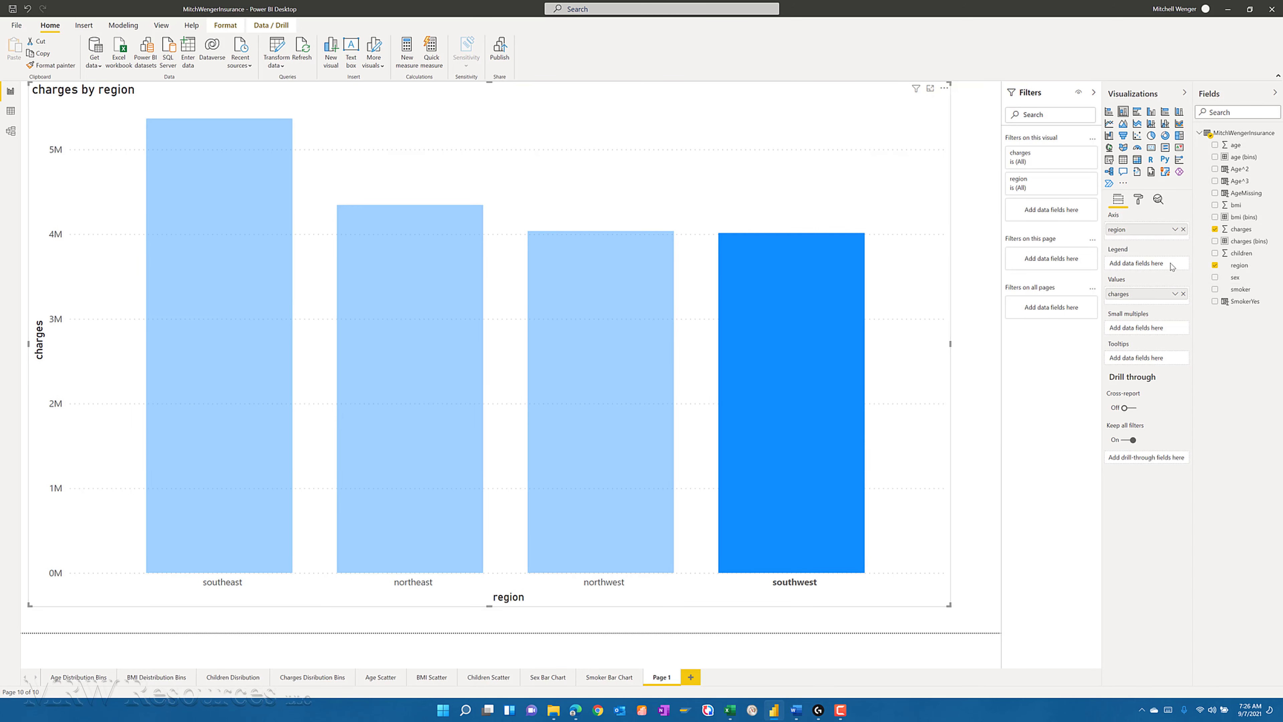
pyautogui.click(1176, 294)
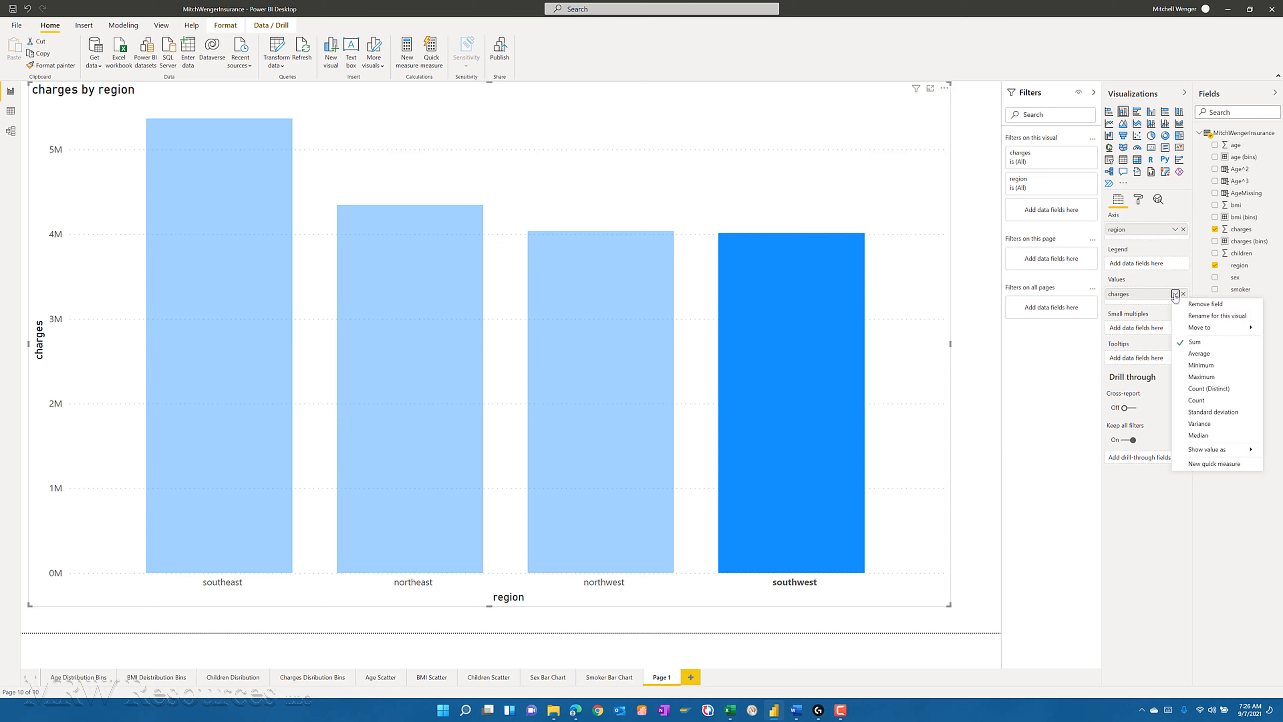
pyautogui.click(1198, 354)
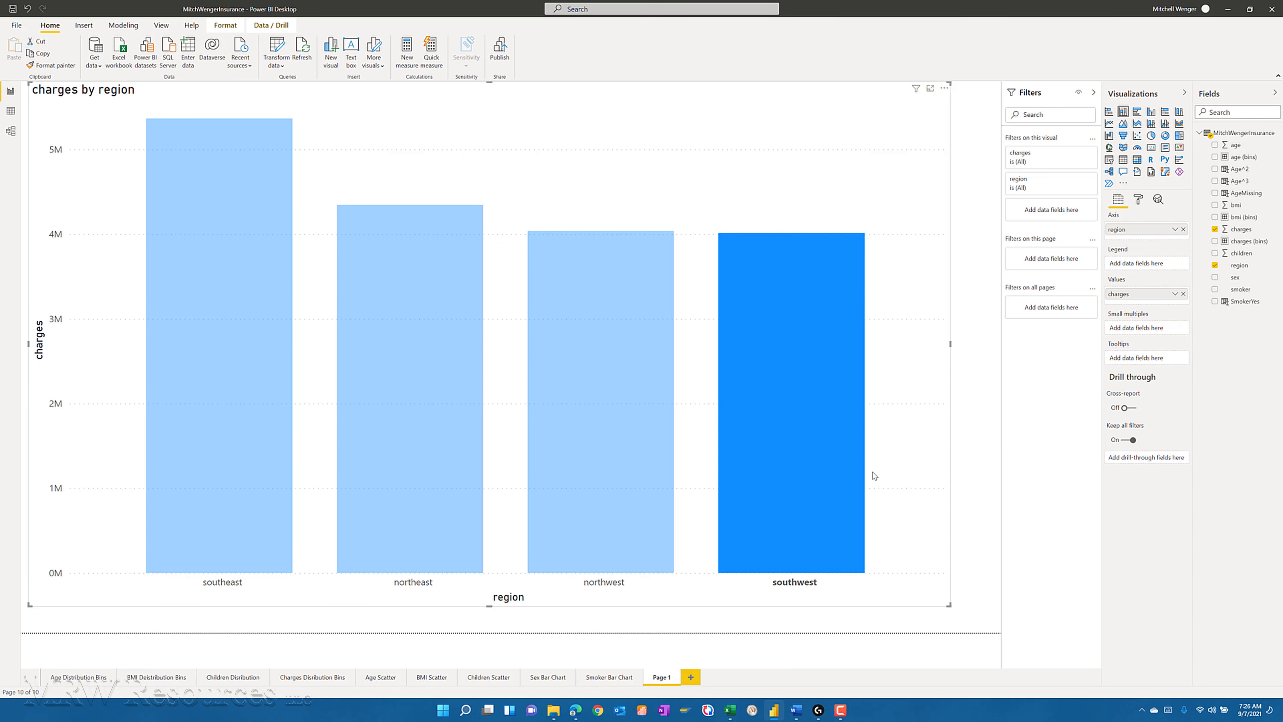
pyautogui.click(966, 502)
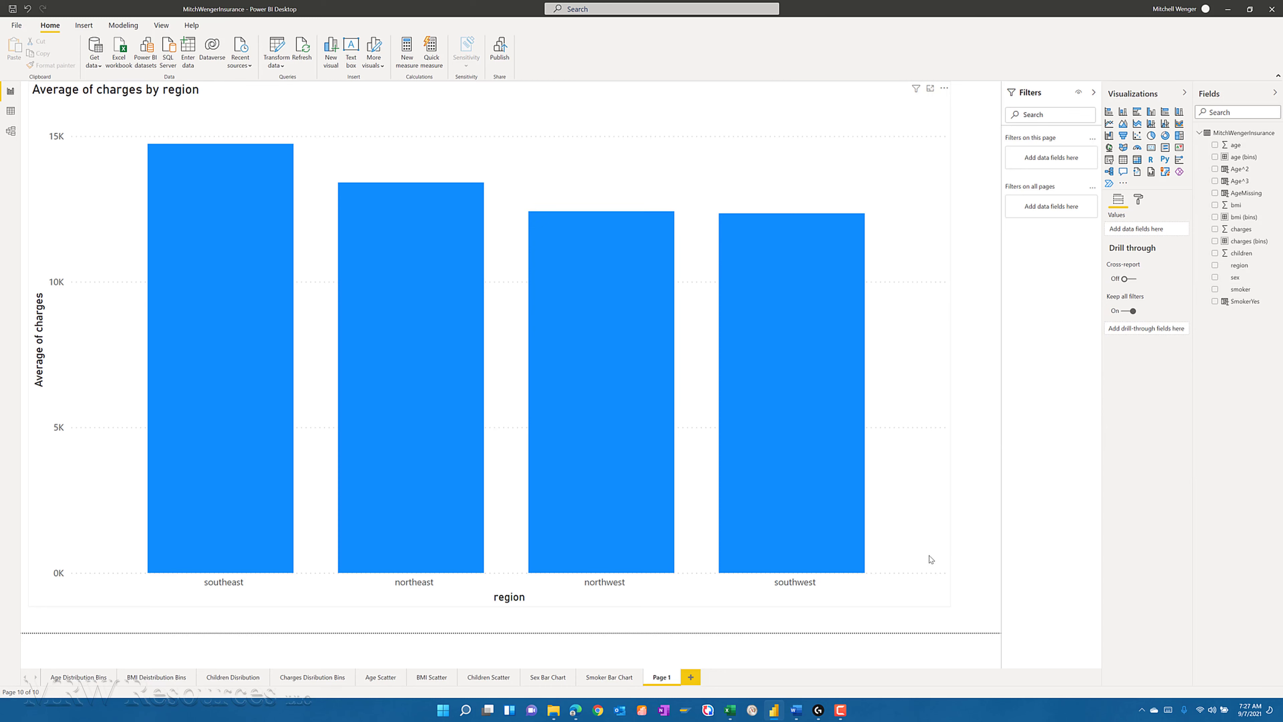
# - Switch to the insurance CRISP-DM report in Word
pyautogui.hotkey('alt', 'Tab')
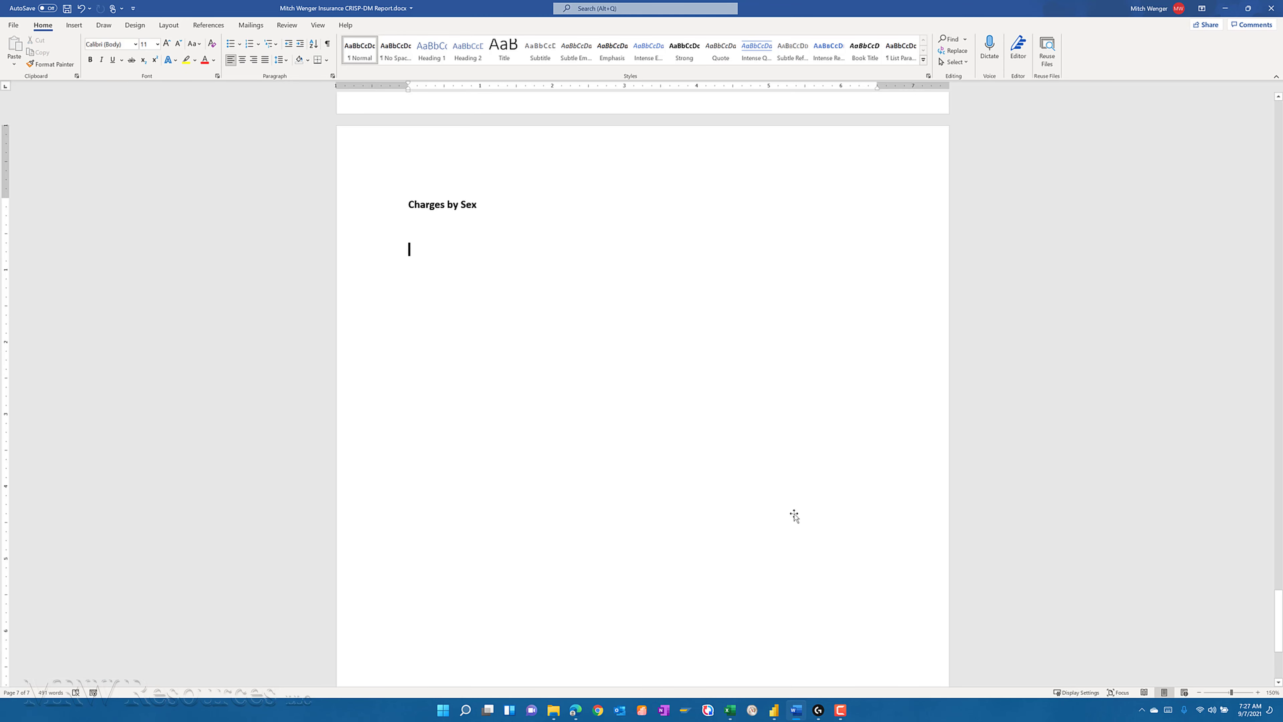